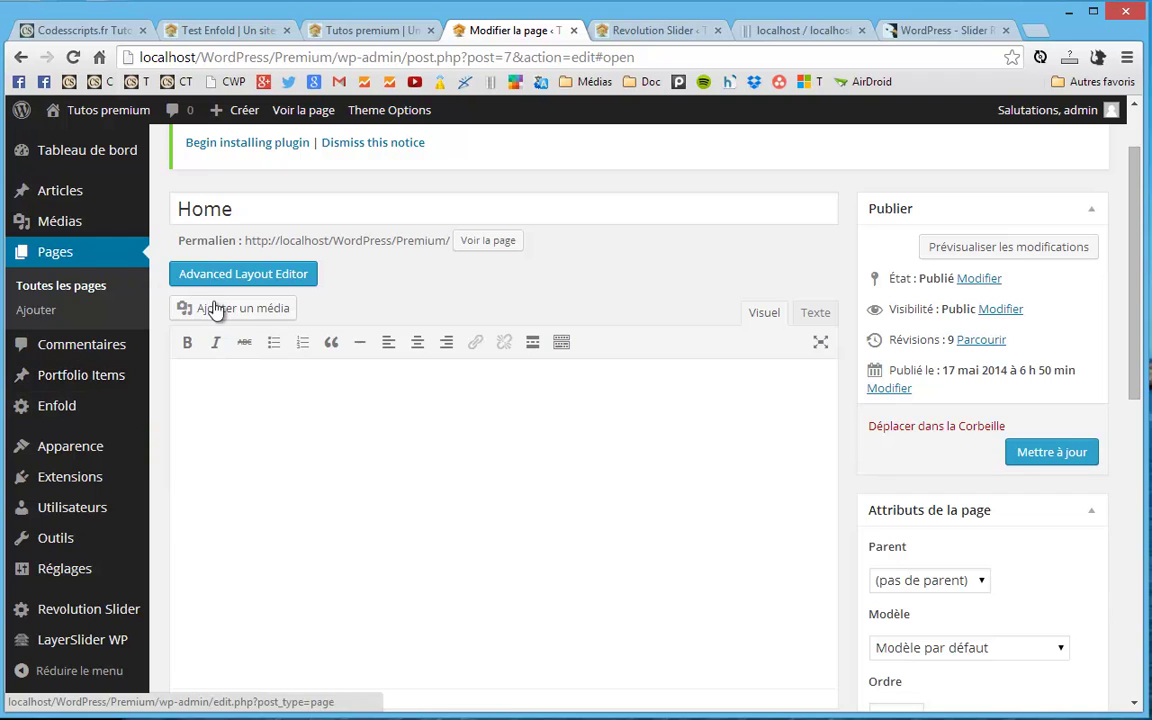
Switch the Home page to the Advanced Layout Editor and delete the old slider shortcode from its text block's source.
{"action": "left_click", "coordinate": [228, 273]}
{"action": "scroll", "coordinate": [340, 590], "scroll_direction": "down", "scroll_amount": 3}
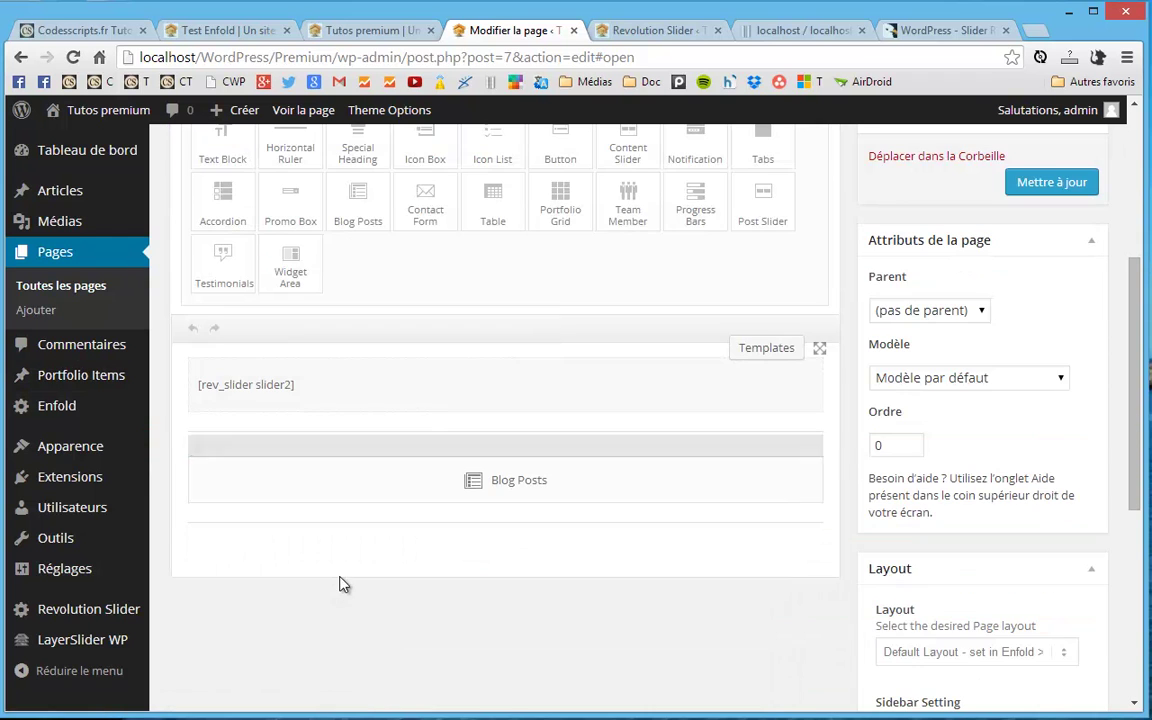
{"action": "left_click", "coordinate": [224, 348]}
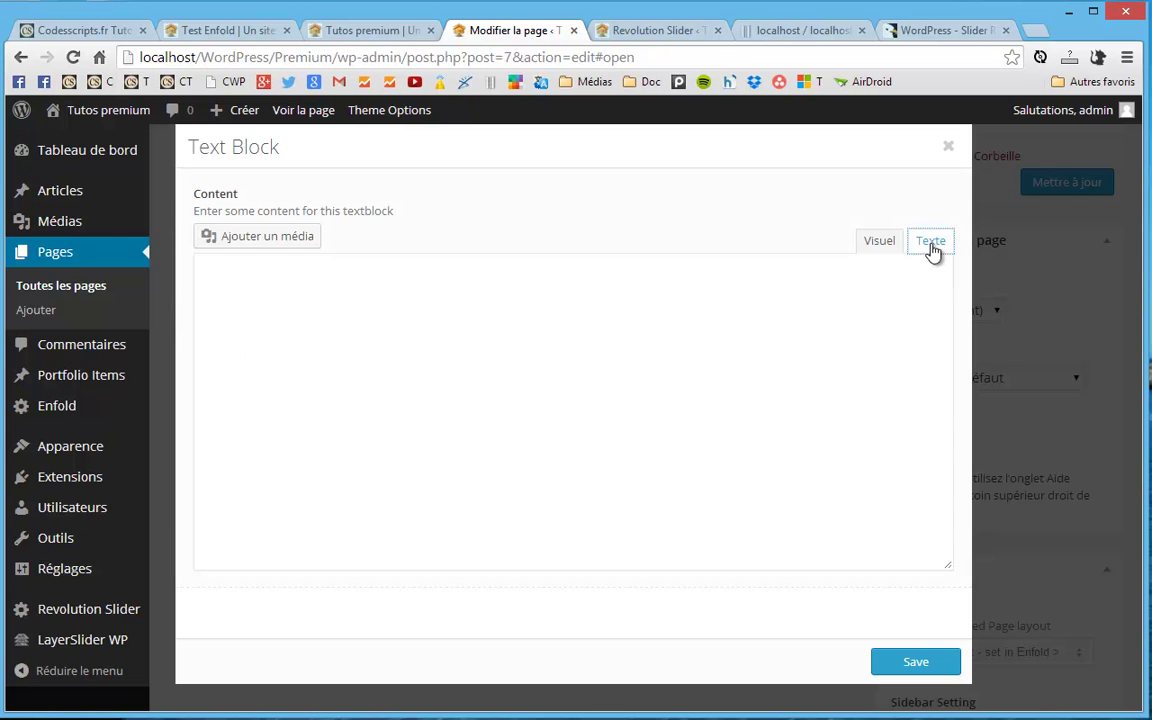
{"action": "left_click", "coordinate": [931, 243]}
{"action": "left_click_drag", "start_coordinate": [400, 320], "coordinate": [211, 301]}
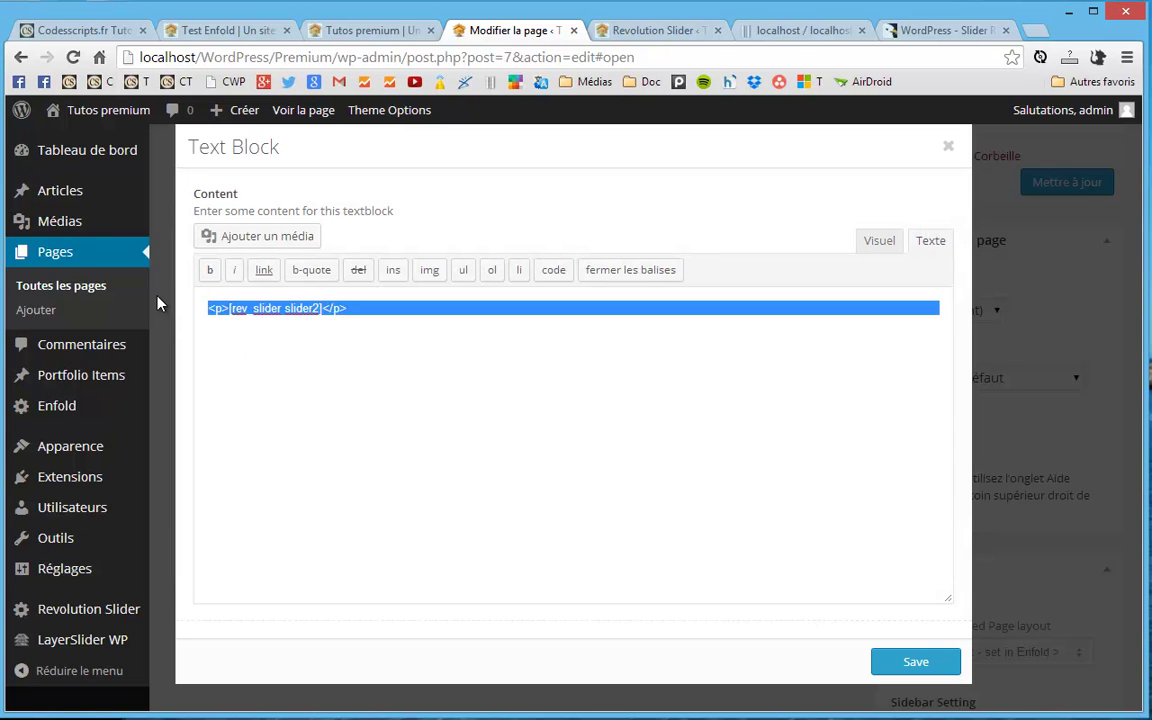
{"action": "key", "text": "BackSpace"}
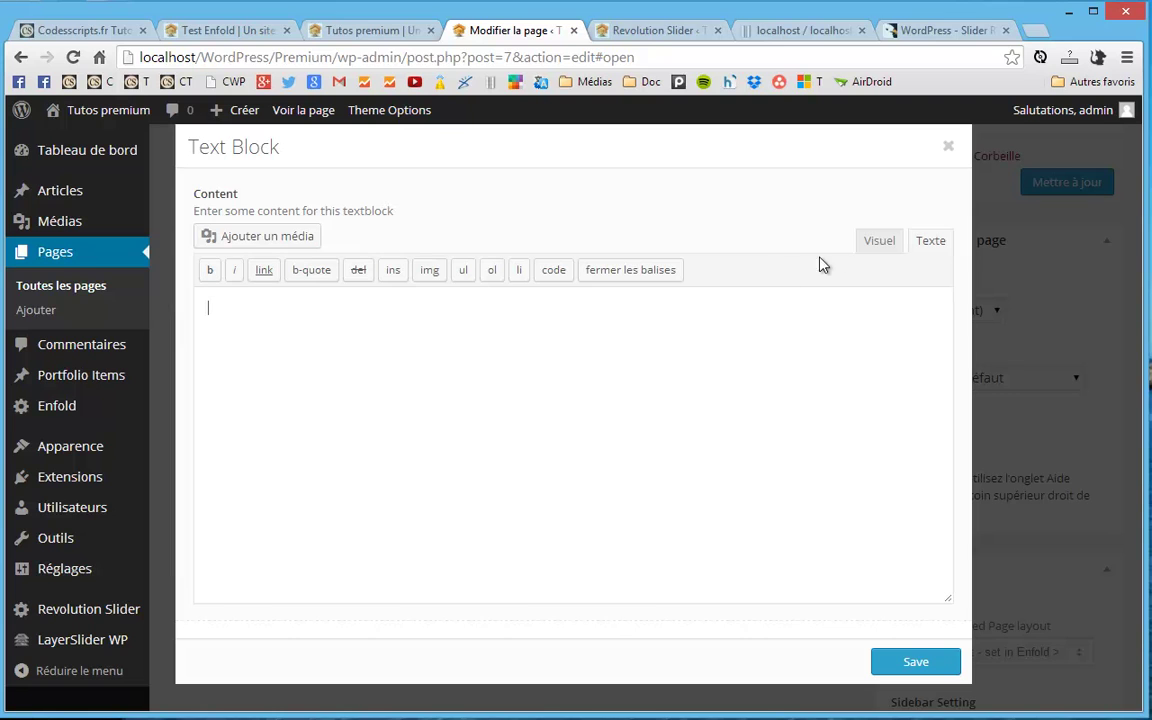
Paste the shortcode [rev_slider sliderpreview] into the text block in visual mode, save the block and update the Home page.
{"action": "left_click", "coordinate": [879, 241]}
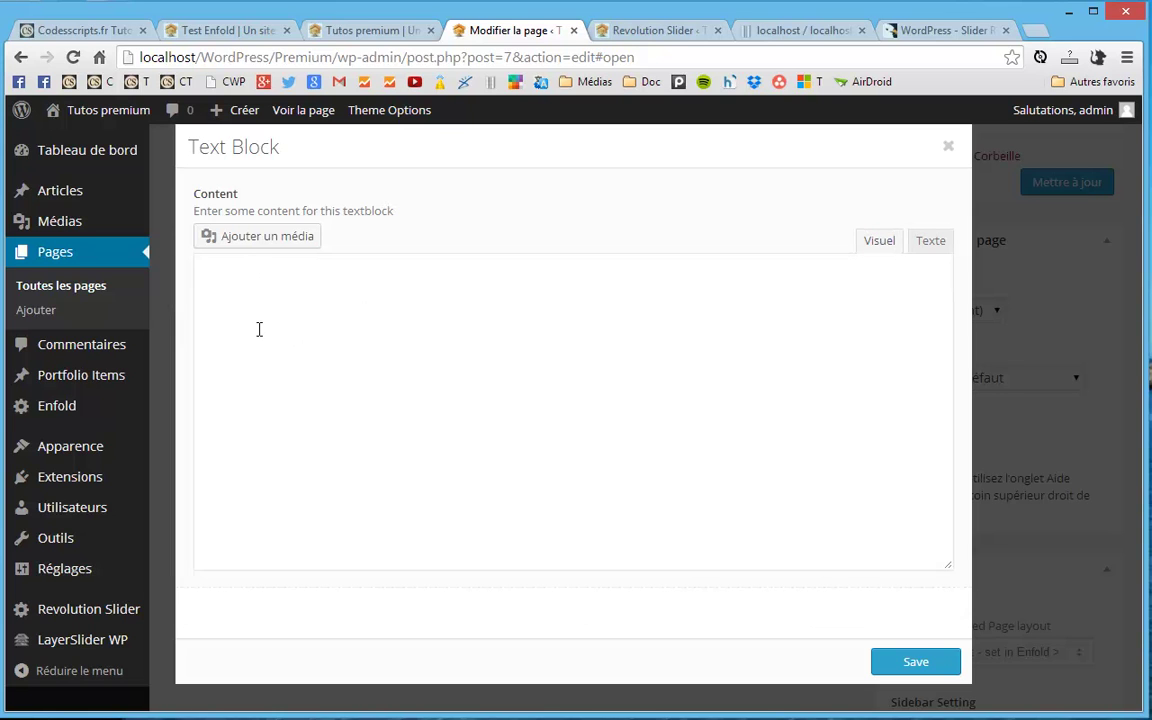
{"action": "key", "text": "ctrl+v"}
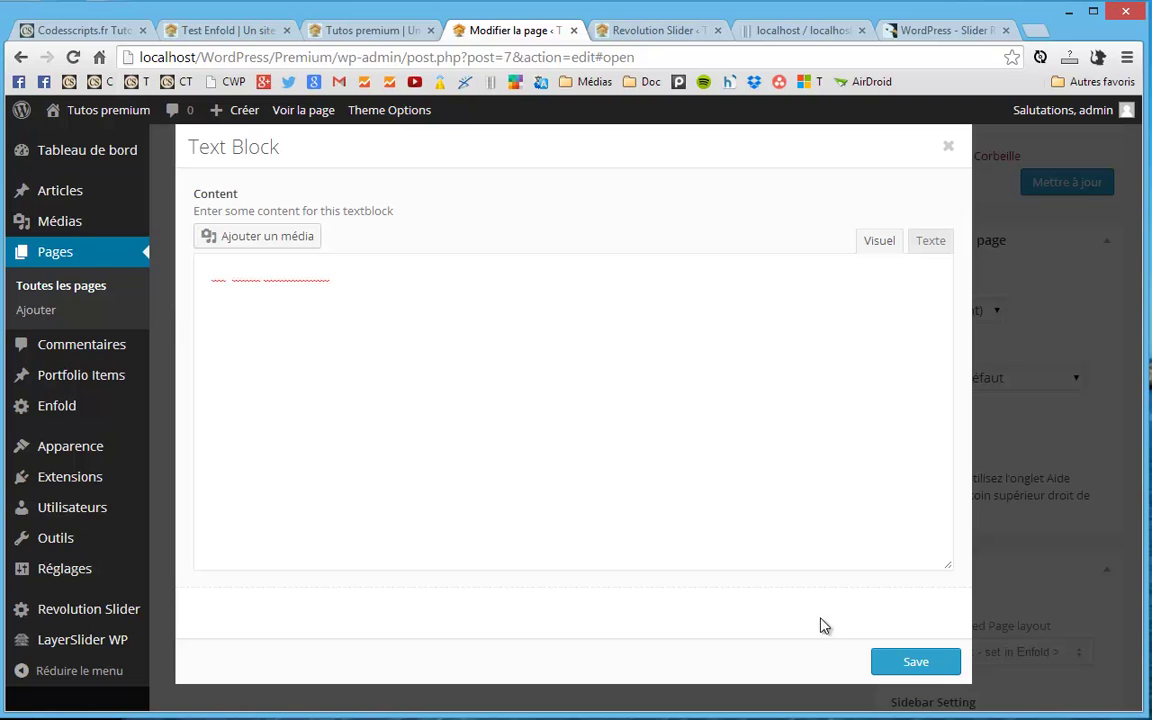
{"action": "left_click", "coordinate": [910, 662]}
{"action": "left_click", "coordinate": [1050, 184]}
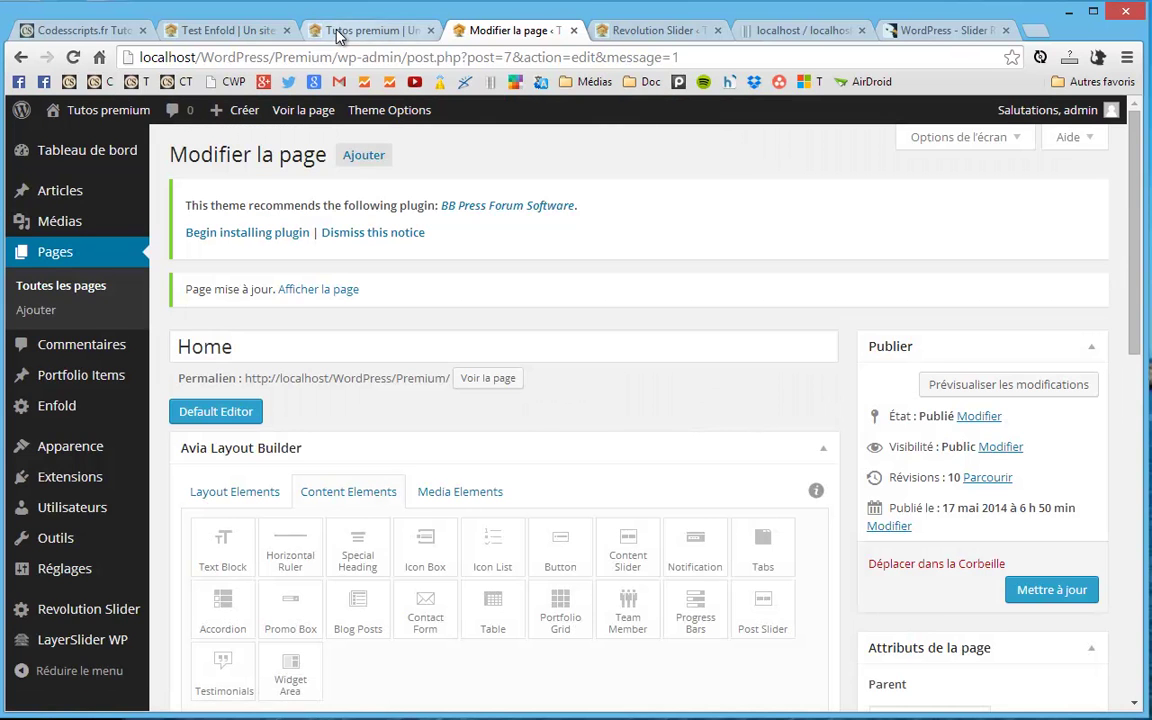
Reload the site's home page and browse through the slides of the embedded slider.
{"action": "left_click", "coordinate": [340, 32]}
{"action": "key", "text": "F5"}
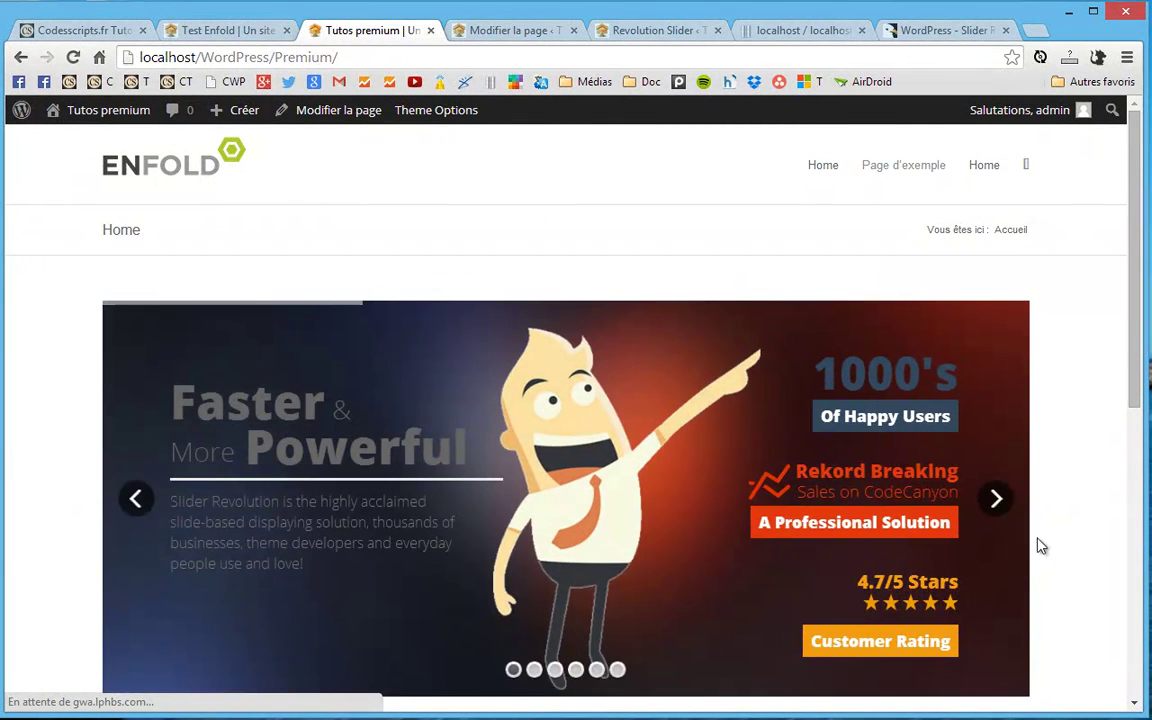
{"action": "scroll", "coordinate": [1040, 540], "scroll_direction": "down", "scroll_amount": 1}
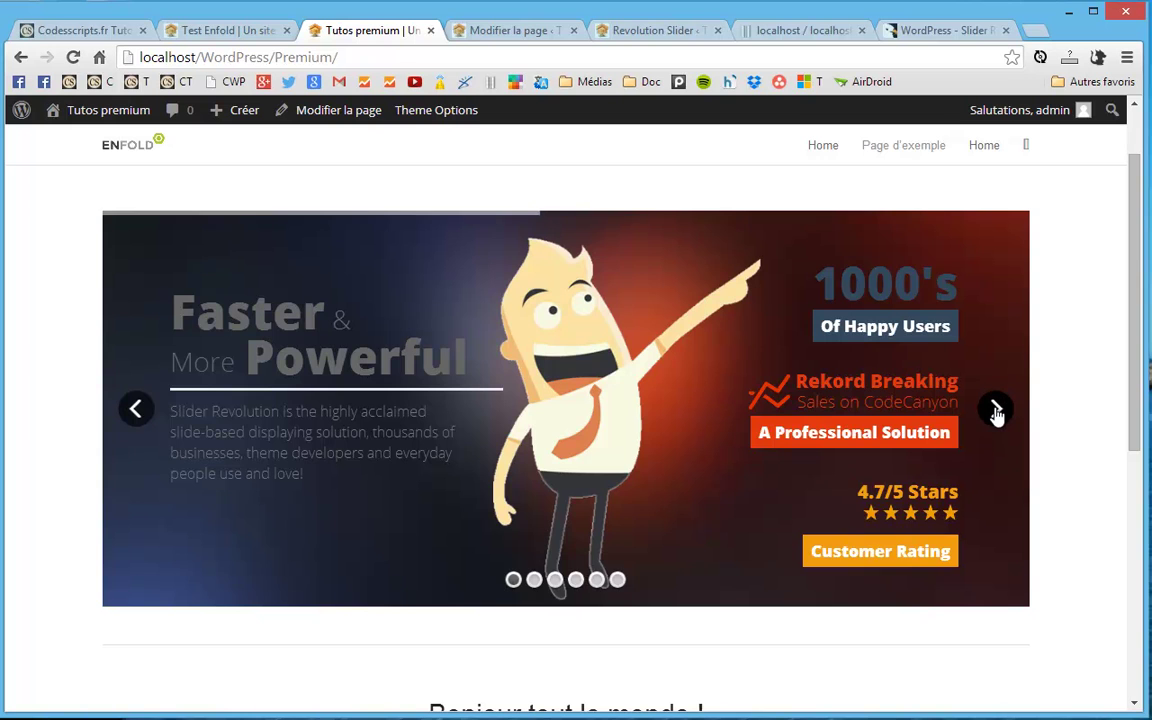
{"action": "left_click", "coordinate": [995, 410]}
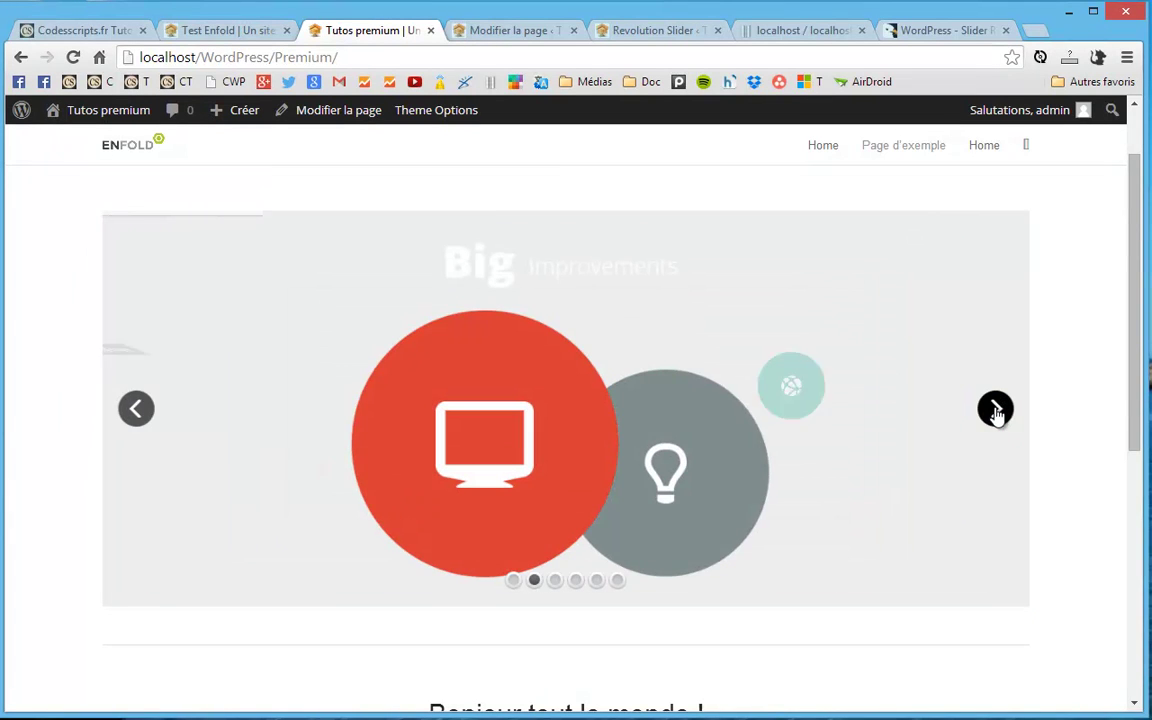
{"action": "left_click", "coordinate": [995, 410]}
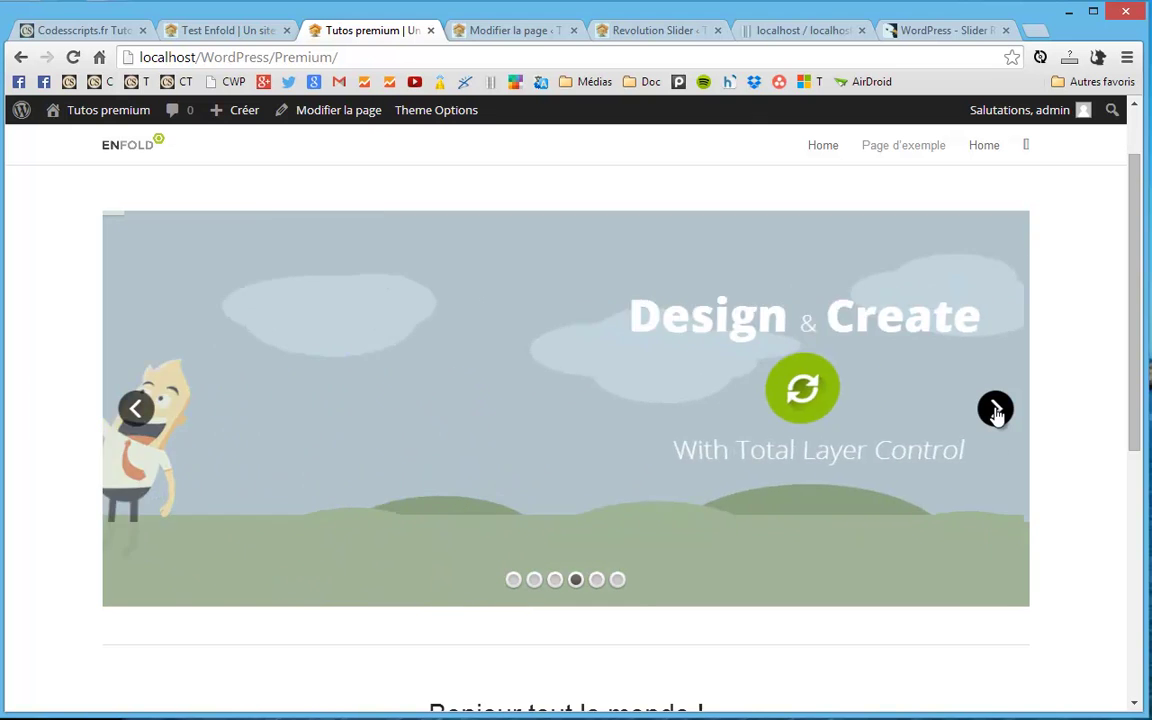
{"action": "left_click", "coordinate": [995, 410]}
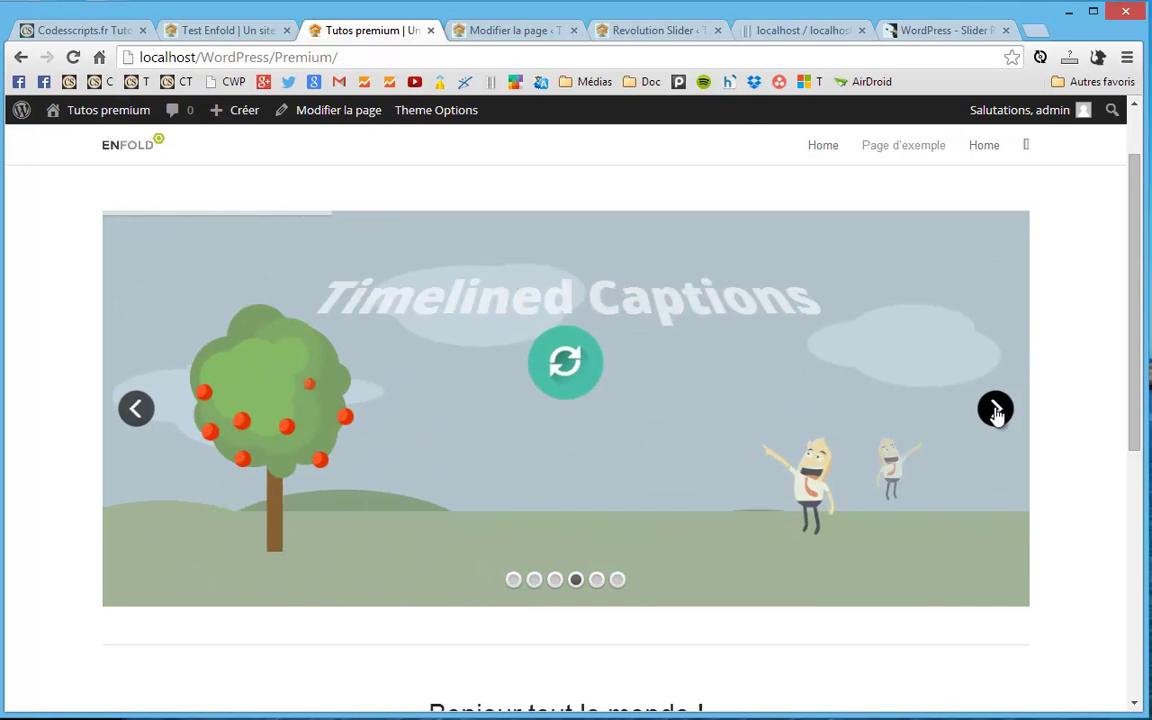
{"action": "left_click", "coordinate": [995, 410]}
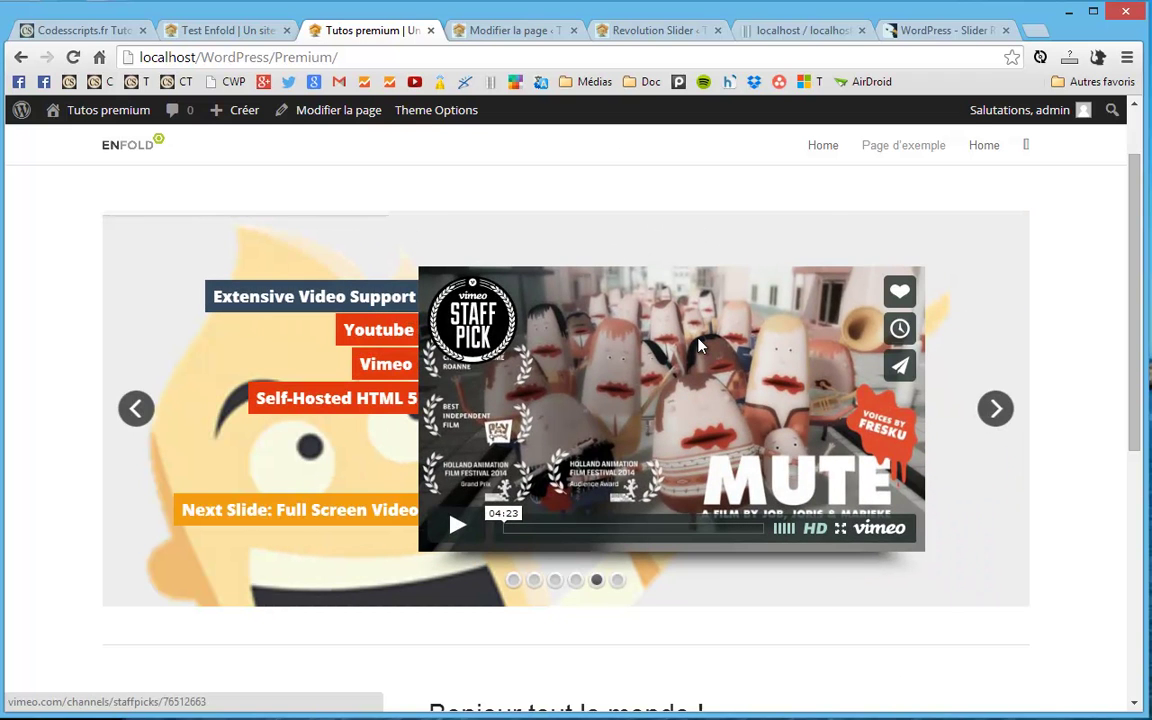
Open the settings of Rev Slider 2014 in Revolution Slider and examine its title and alias.
{"action": "left_click", "coordinate": [509, 33]}
{"action": "left_click", "coordinate": [668, 33]}
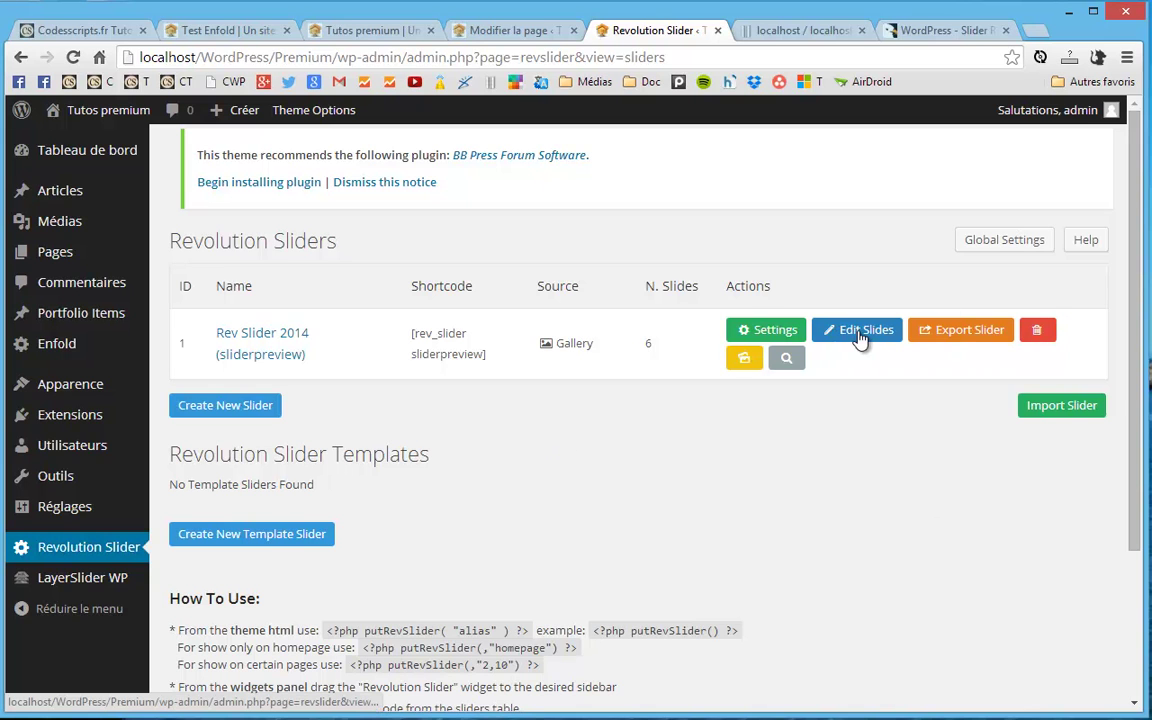
{"action": "left_click", "coordinate": [769, 340]}
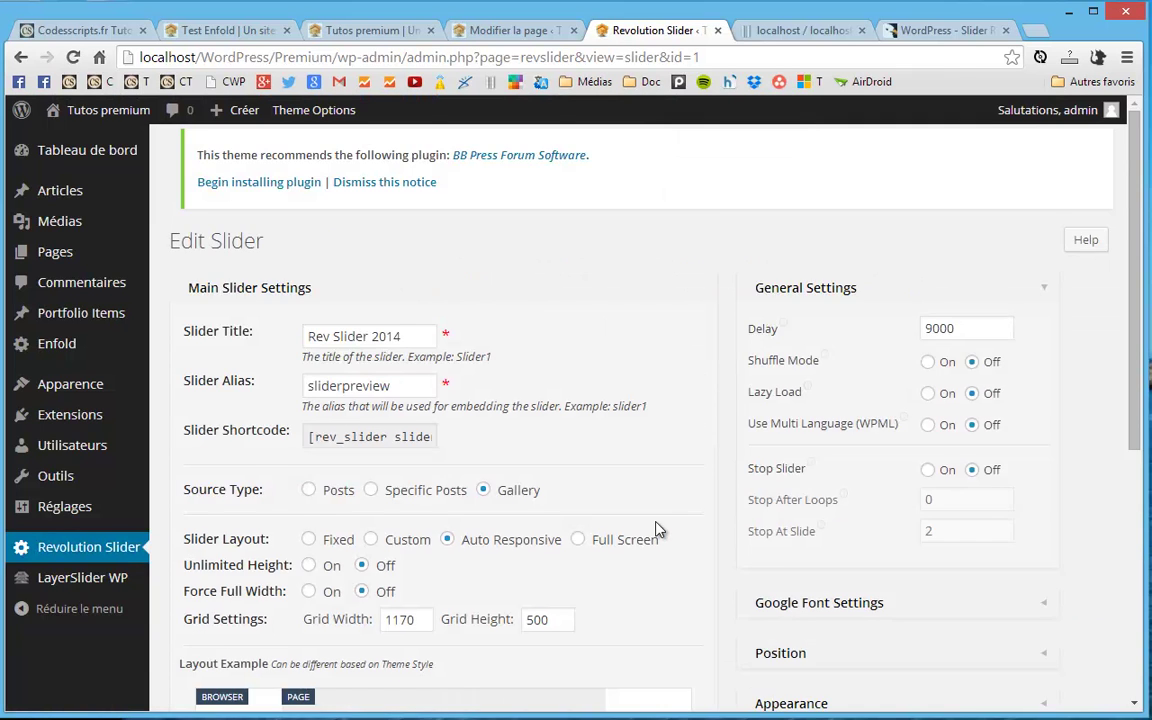
{"action": "scroll", "coordinate": [656, 530], "scroll_direction": "down", "scroll_amount": 3}
{"action": "scroll", "coordinate": [656, 530], "scroll_direction": "up", "scroll_amount": 1}
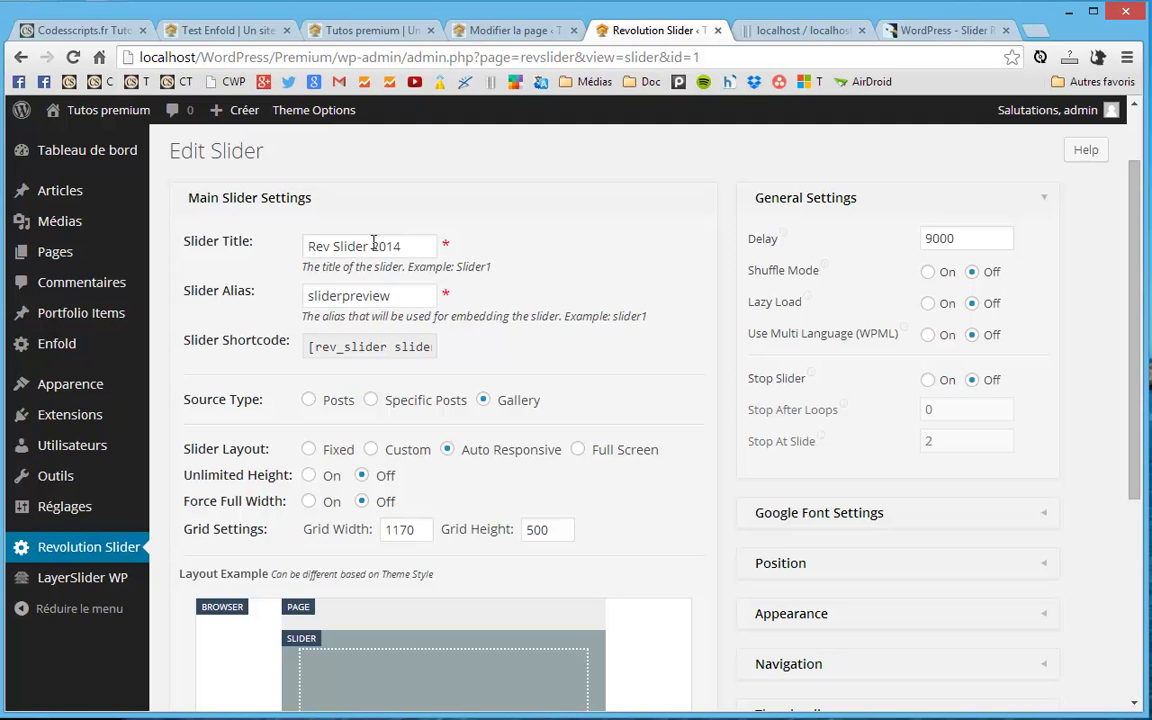
{"action": "left_click_drag", "start_coordinate": [396, 296], "coordinate": [277, 297]}
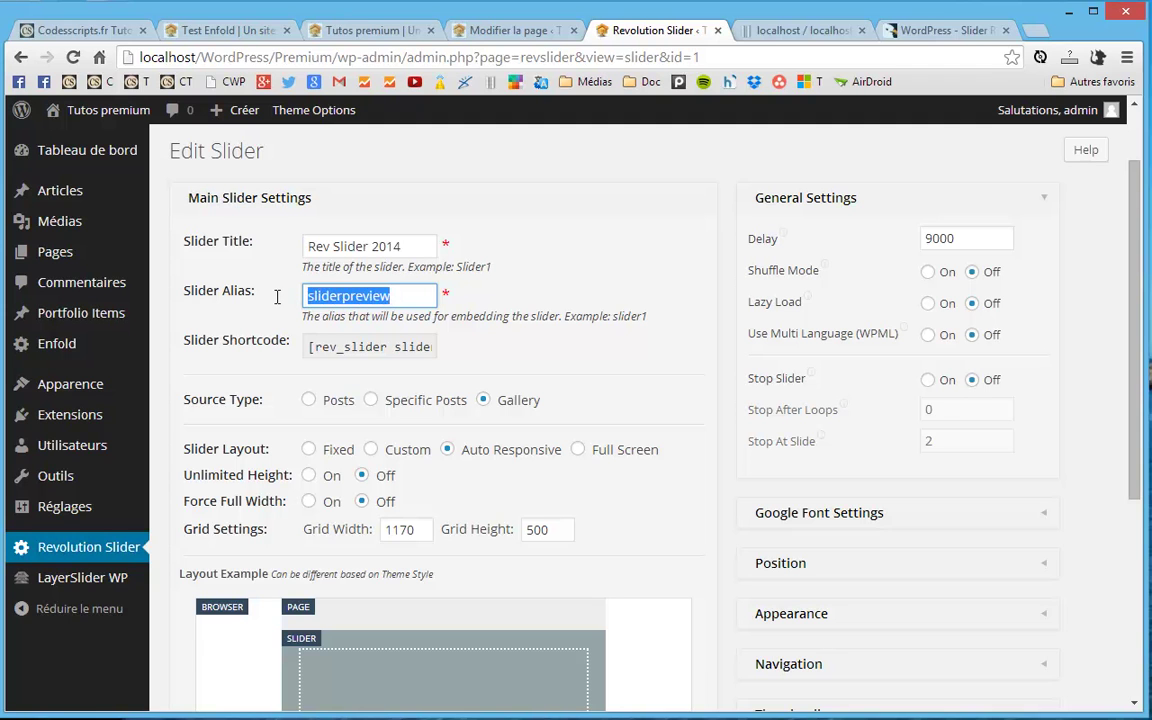
{"action": "left_click", "coordinate": [347, 296]}
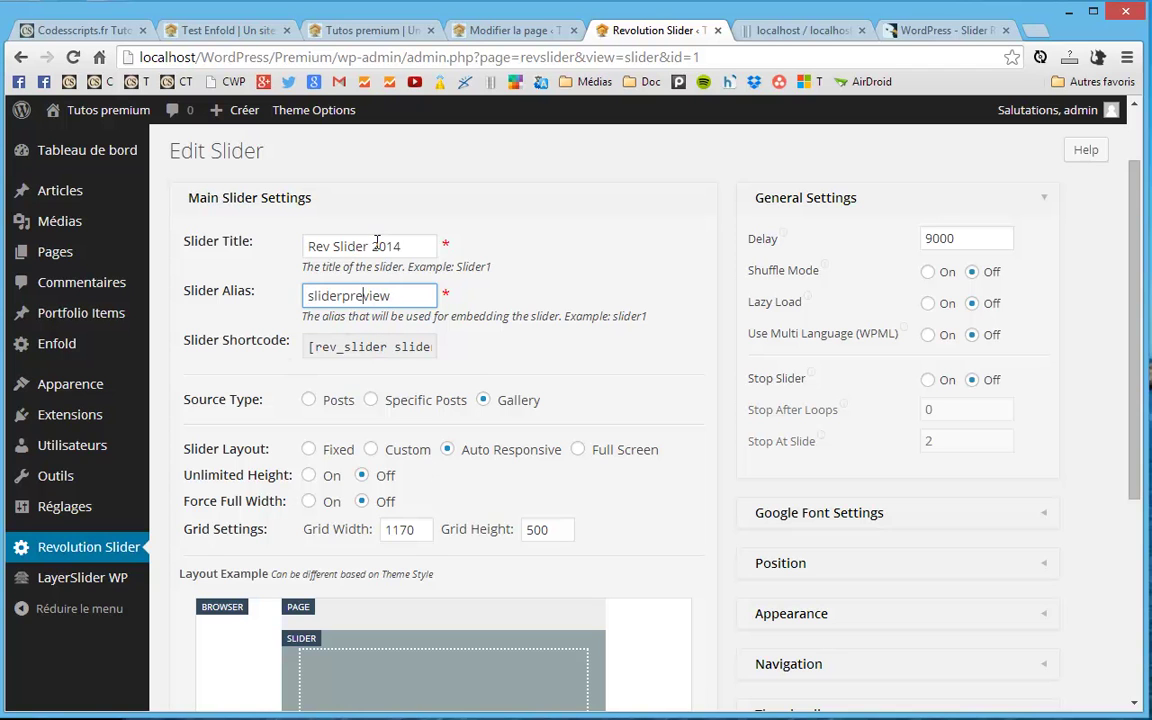
Examine the slider's layout options, grid width and height, and layout example.
{"action": "scroll", "coordinate": [697, 428], "scroll_direction": "down", "scroll_amount": 3}
{"action": "scroll", "coordinate": [752, 470], "scroll_direction": "up", "scroll_amount": 2}
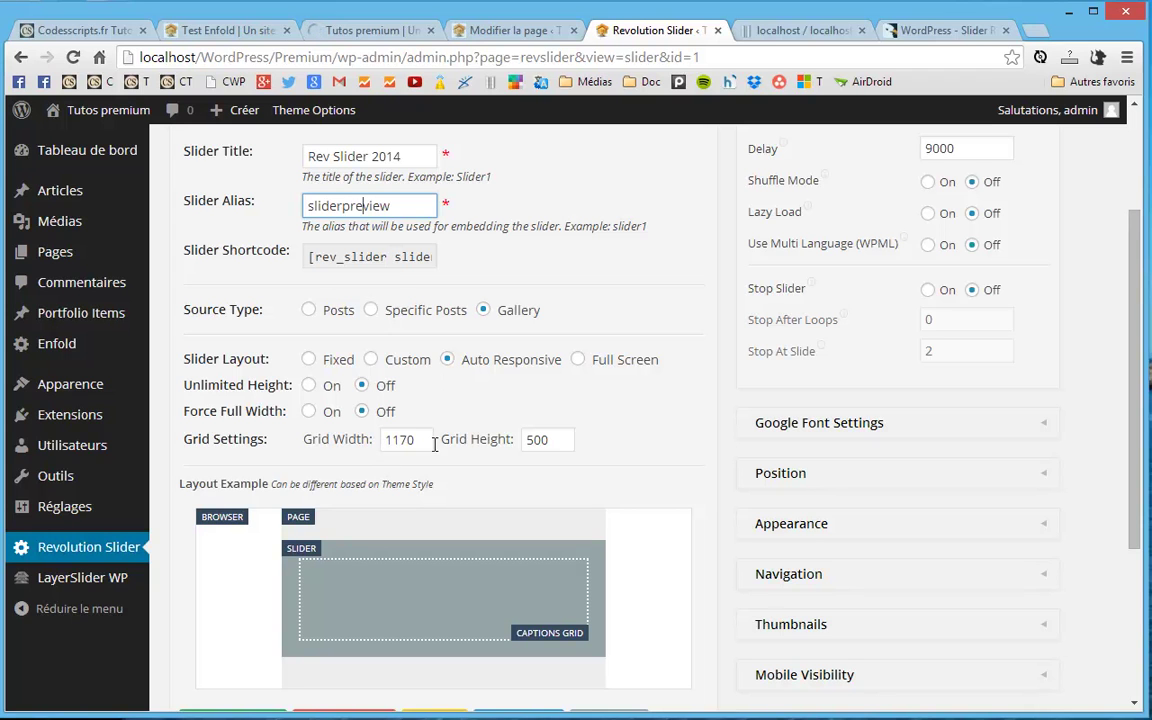
{"action": "left_click", "coordinate": [421, 440]}
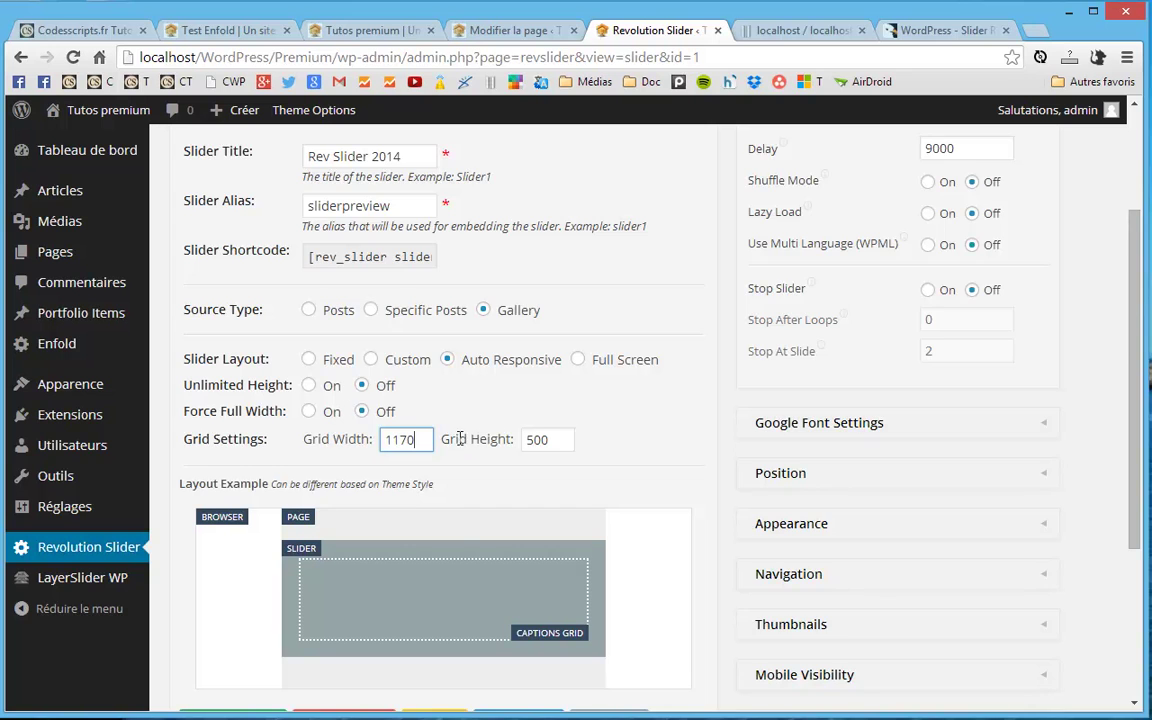
{"action": "scroll", "coordinate": [450, 440], "scroll_direction": "down", "scroll_amount": 3}
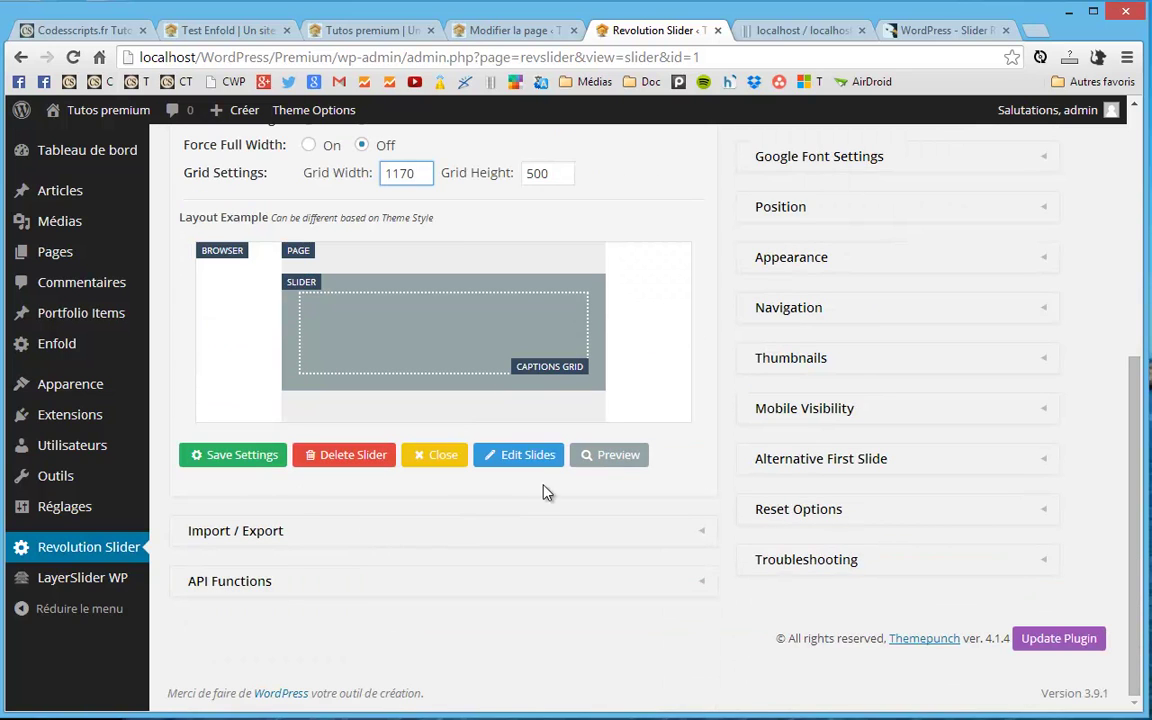
Open the slides list of Rev Slider 2014 and look through its slides.
{"action": "left_click", "coordinate": [508, 456]}
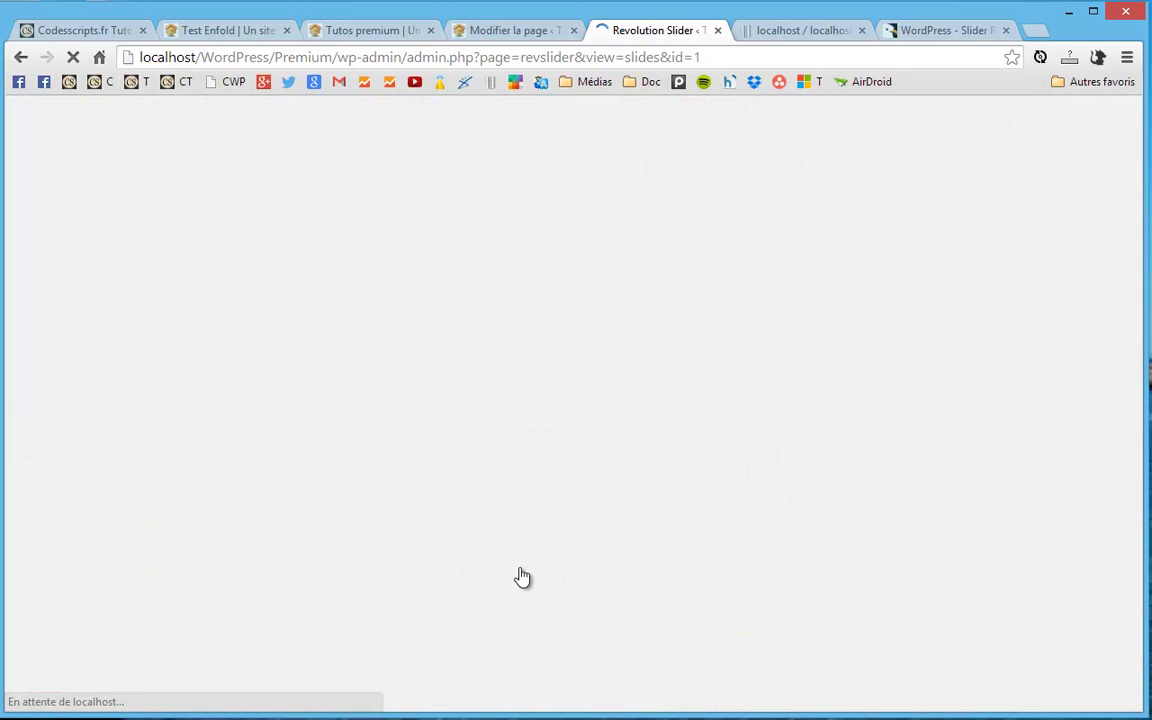
{"action": "scroll", "coordinate": [877, 477], "scroll_direction": "down", "scroll_amount": 2}
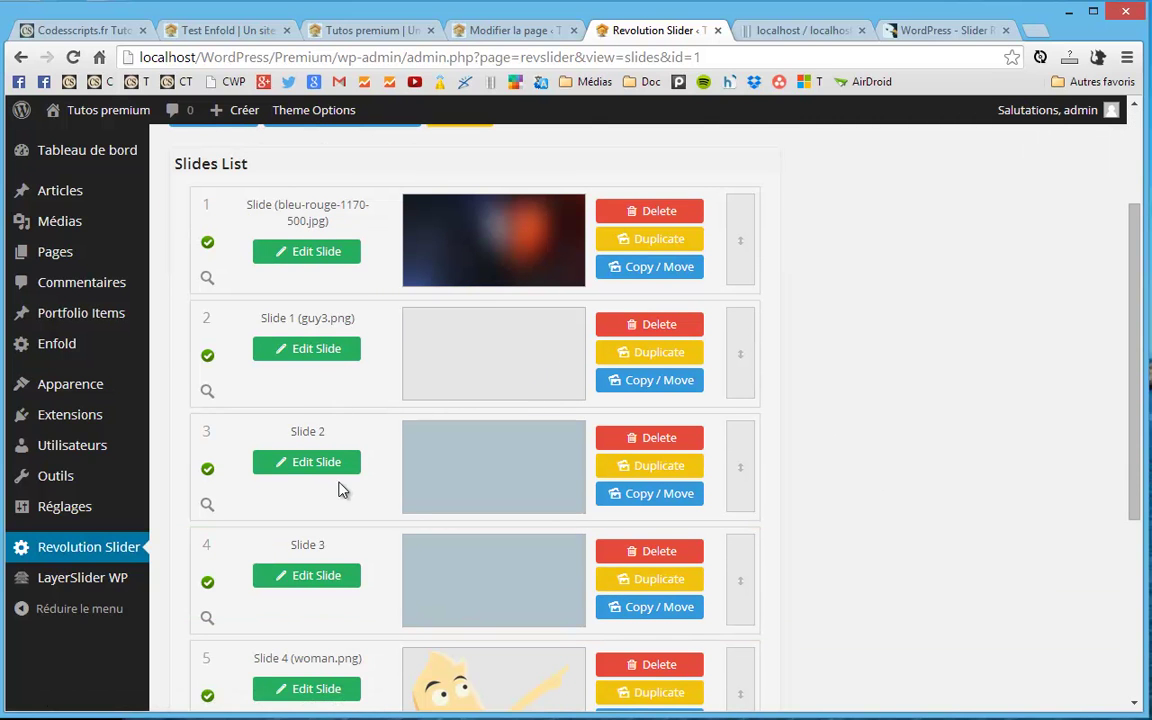
{"action": "scroll", "coordinate": [340, 490], "scroll_direction": "down", "scroll_amount": 4}
{"action": "scroll", "coordinate": [342, 485], "scroll_direction": "up", "scroll_amount": 7}
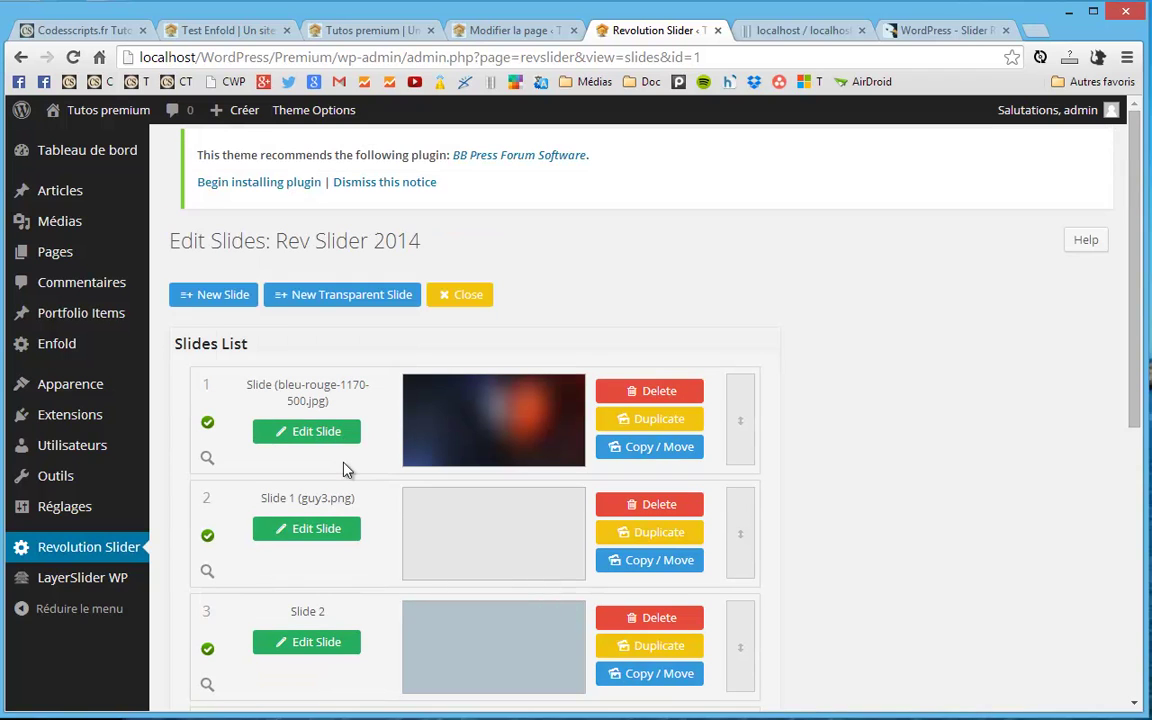
Open the first slide for editing and examine its general settings, including the available publication states.
{"action": "left_click", "coordinate": [296, 437]}
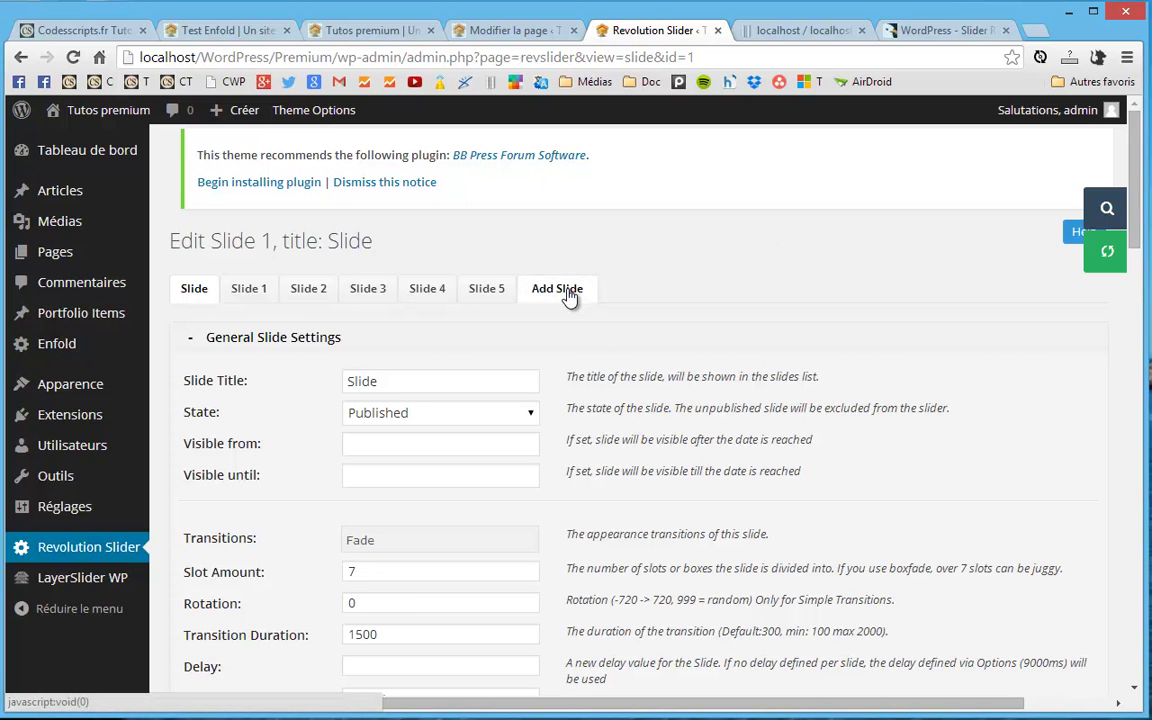
{"action": "scroll", "coordinate": [569, 297], "scroll_direction": "down", "scroll_amount": 3}
{"action": "scroll", "coordinate": [233, 291], "scroll_direction": "up", "scroll_amount": 1}
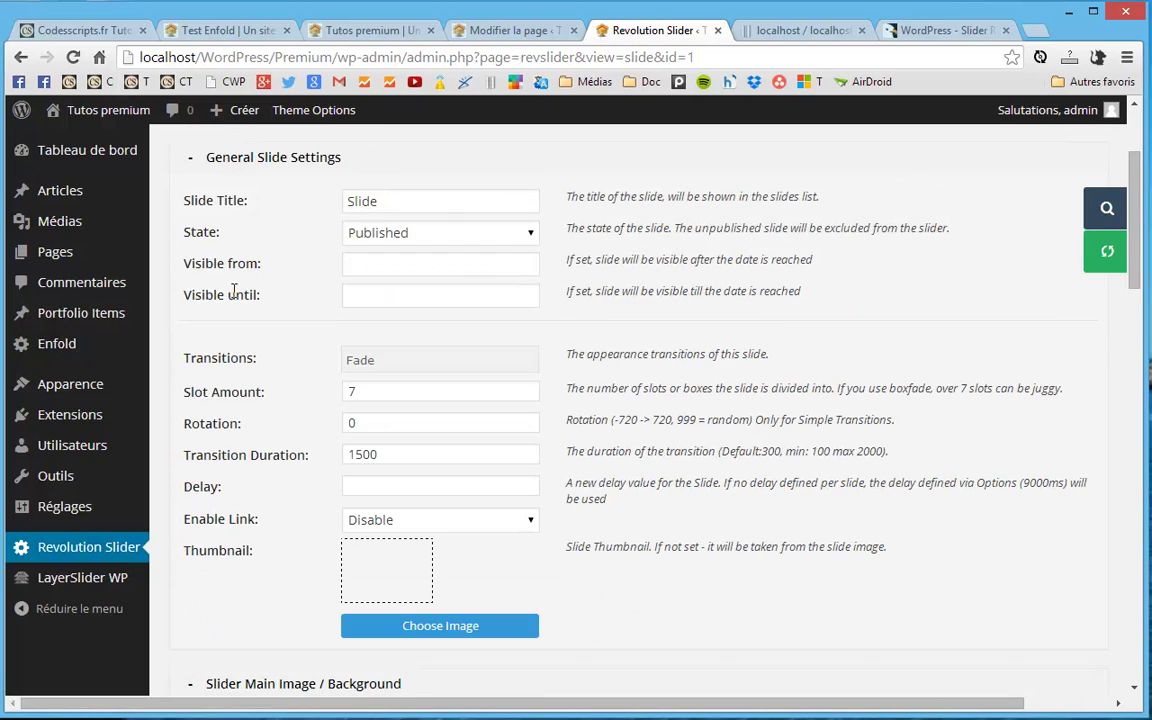
{"action": "left_click", "coordinate": [533, 243]}
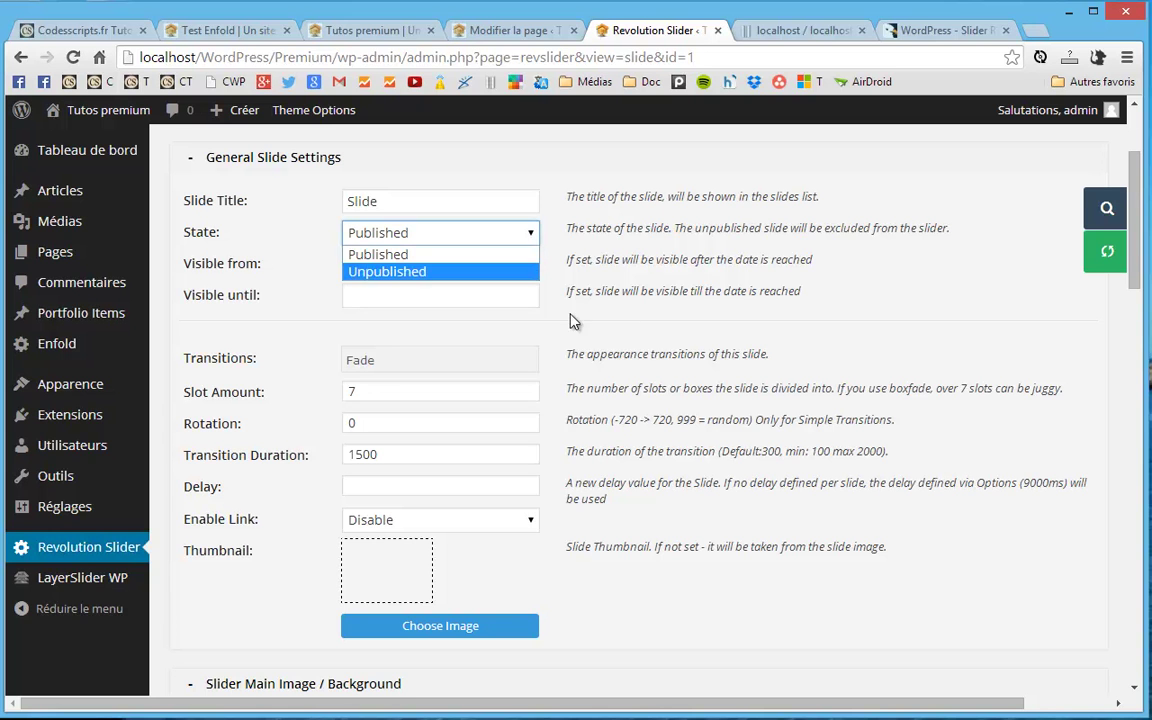
{"action": "left_click", "coordinate": [560, 267]}
Examine the first slide's main image and background settings together with its visual canvas.
{"action": "scroll", "coordinate": [560, 385], "scroll_direction": "down", "scroll_amount": 3}
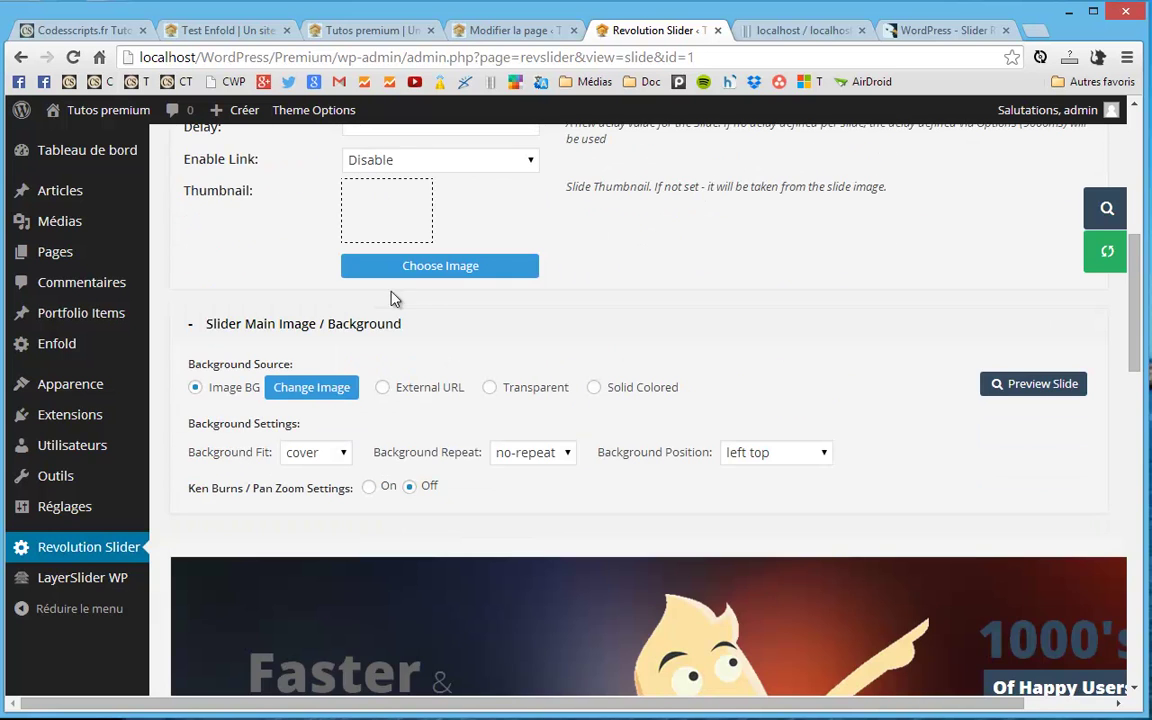
{"action": "scroll", "coordinate": [381, 422], "scroll_direction": "down", "scroll_amount": 2}
{"action": "scroll", "coordinate": [423, 469], "scroll_direction": "up", "scroll_amount": 1}
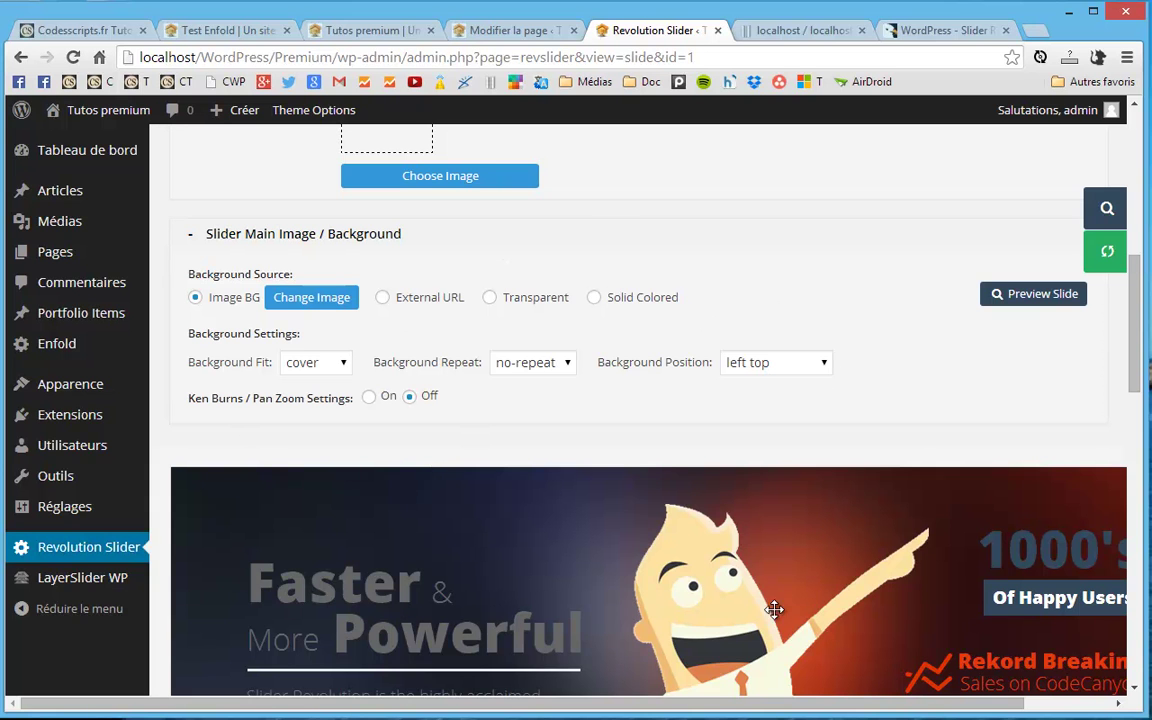
{"action": "scroll", "coordinate": [617, 476], "scroll_direction": "down", "scroll_amount": 3}
{"action": "scroll", "coordinate": [489, 382], "scroll_direction": "up", "scroll_amount": 1}
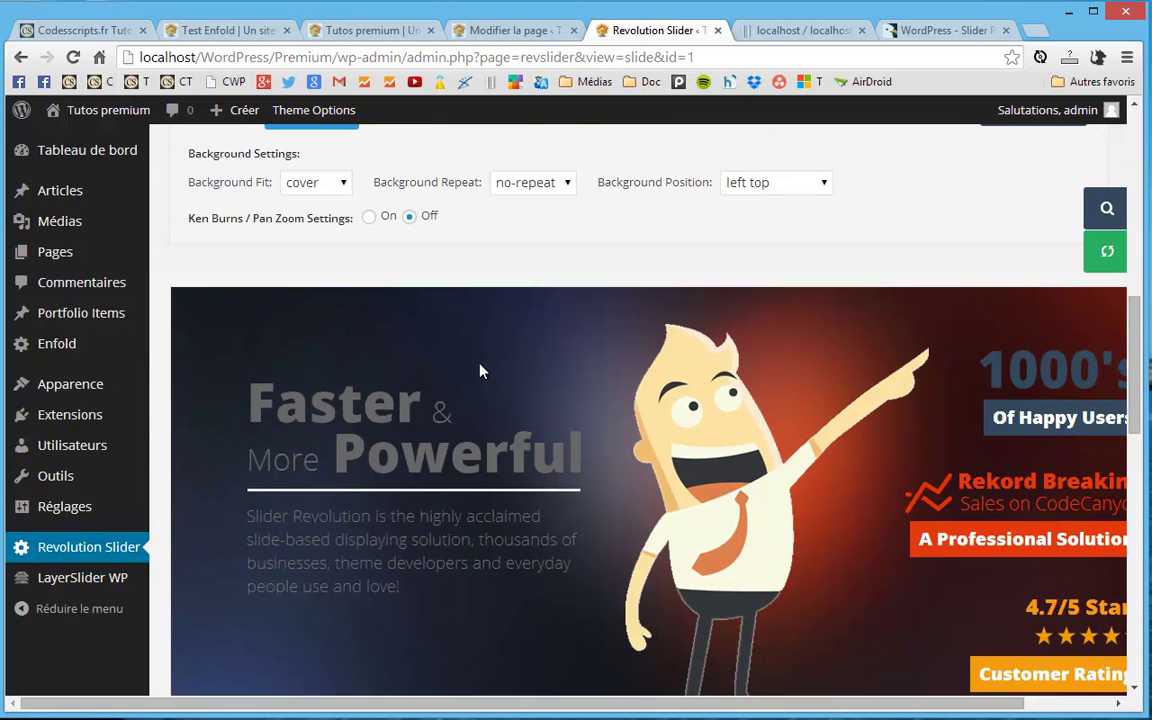
Select the slide's "Powerful", "Faster", description paragraph and "1000's" text layers one after another to inspect them.
{"action": "scroll", "coordinate": [481, 349], "scroll_direction": "down", "scroll_amount": 2}
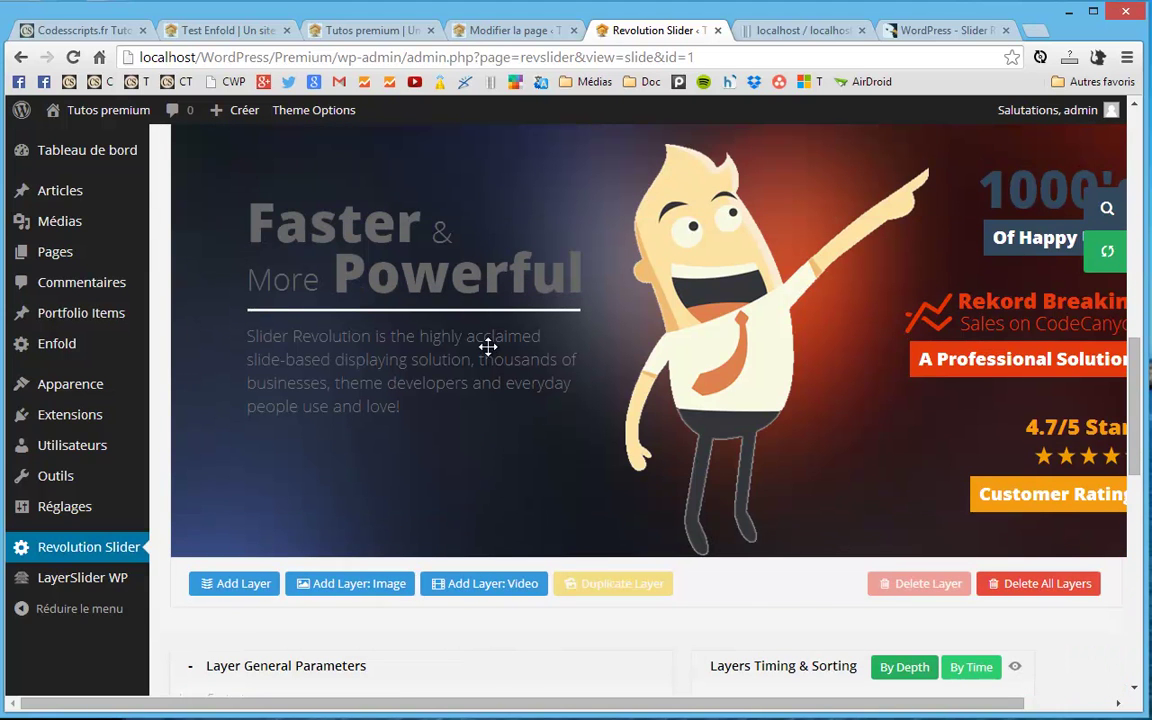
{"action": "left_click", "coordinate": [351, 240]}
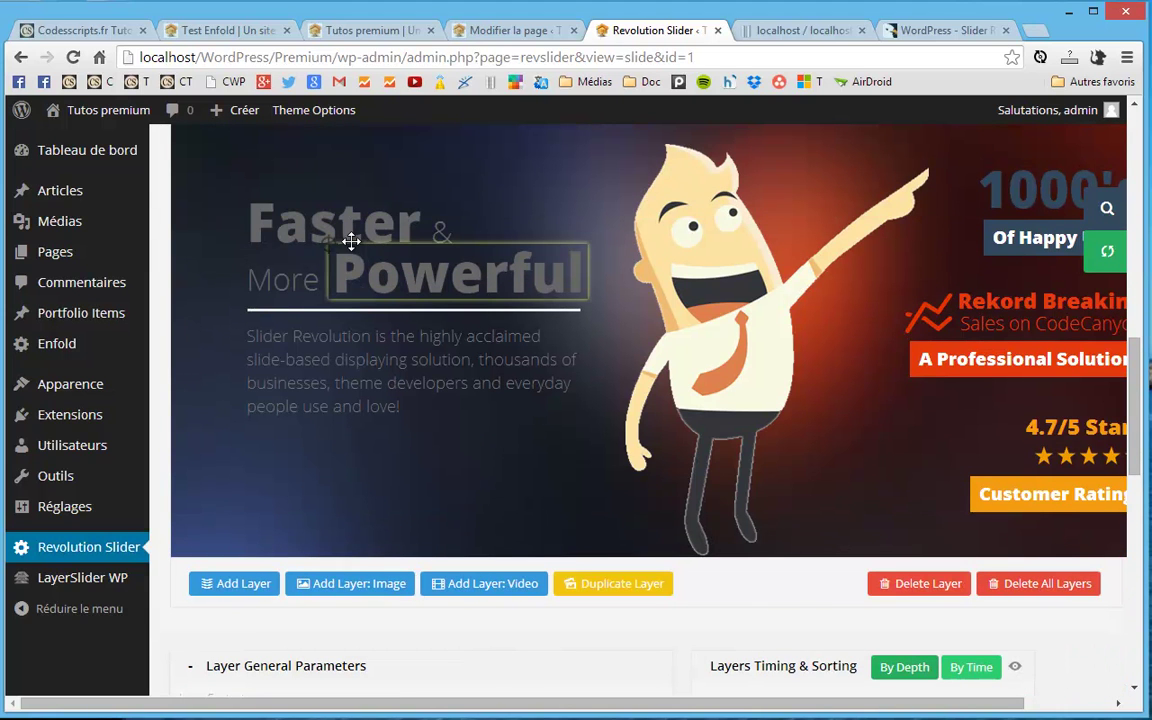
{"action": "left_click", "coordinate": [280, 218]}
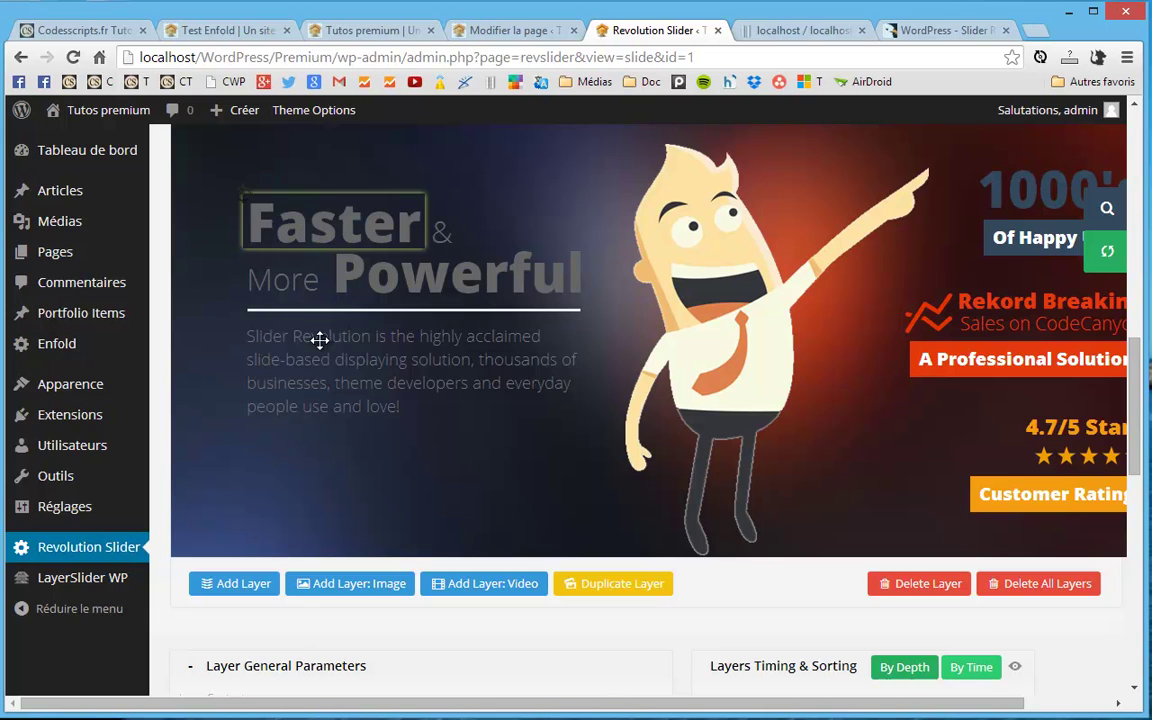
{"action": "left_click", "coordinate": [301, 381]}
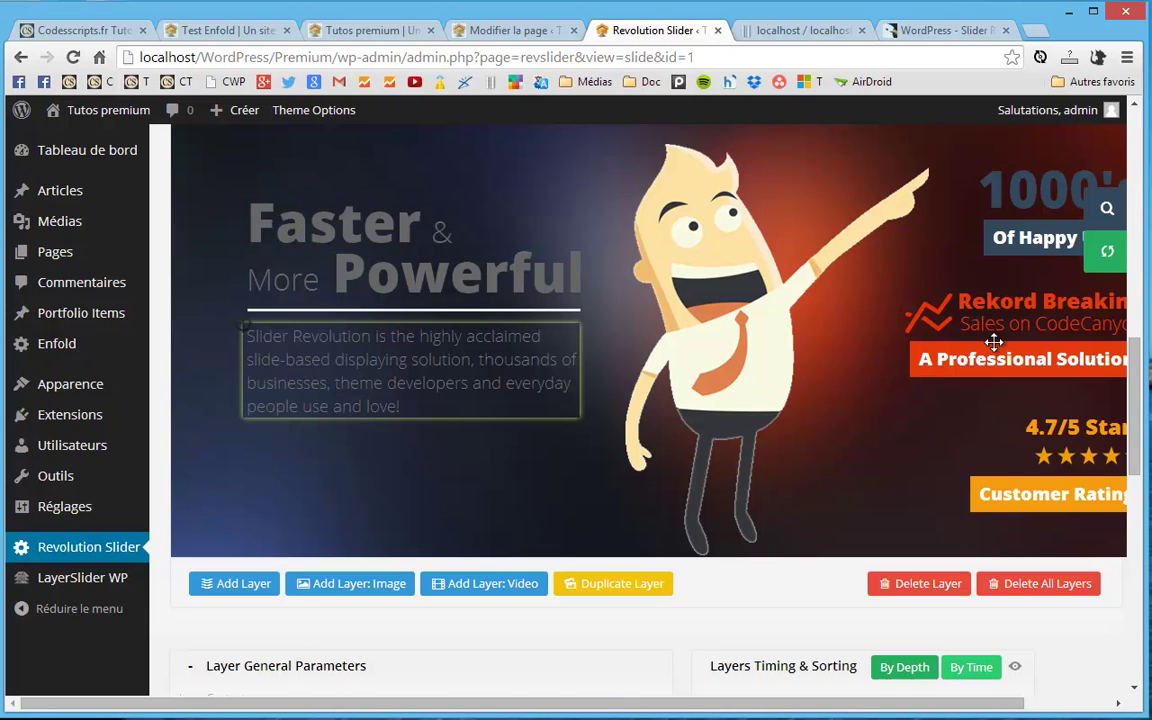
{"action": "left_click", "coordinate": [1020, 188]}
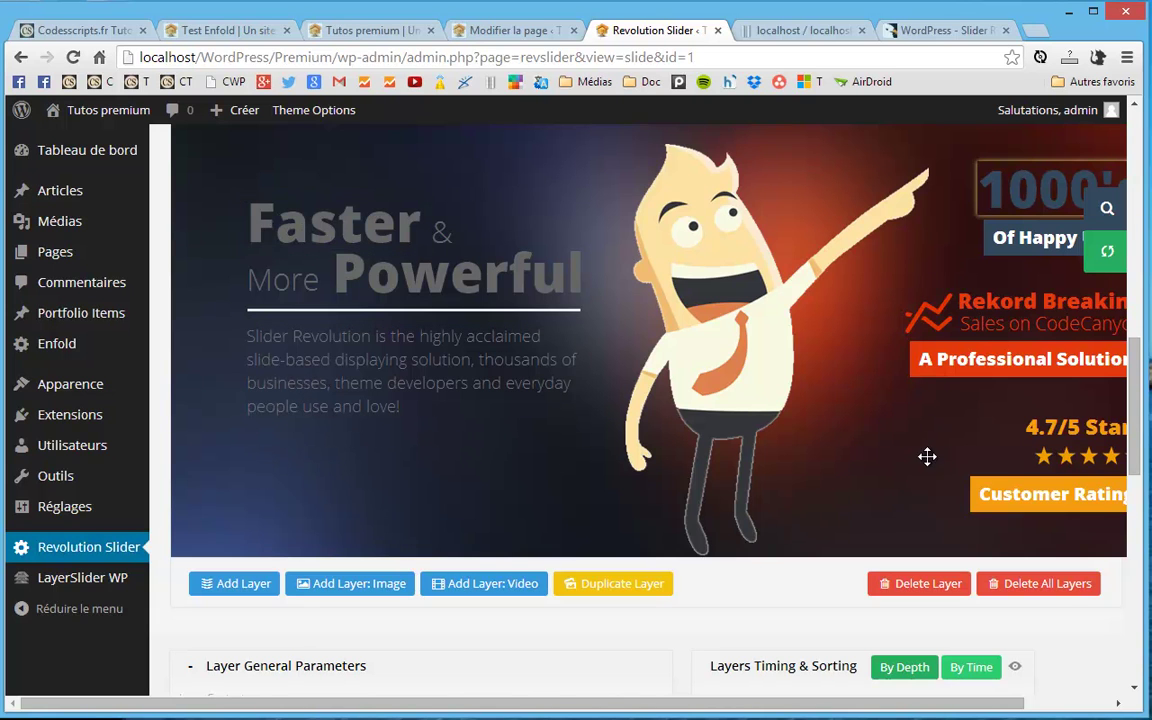
Select the first slide's "Powerful", "Faster" and description paragraph layers in turn and examine the paragraph layer's style, text and position parameters.
{"action": "left_click", "coordinate": [347, 259]}
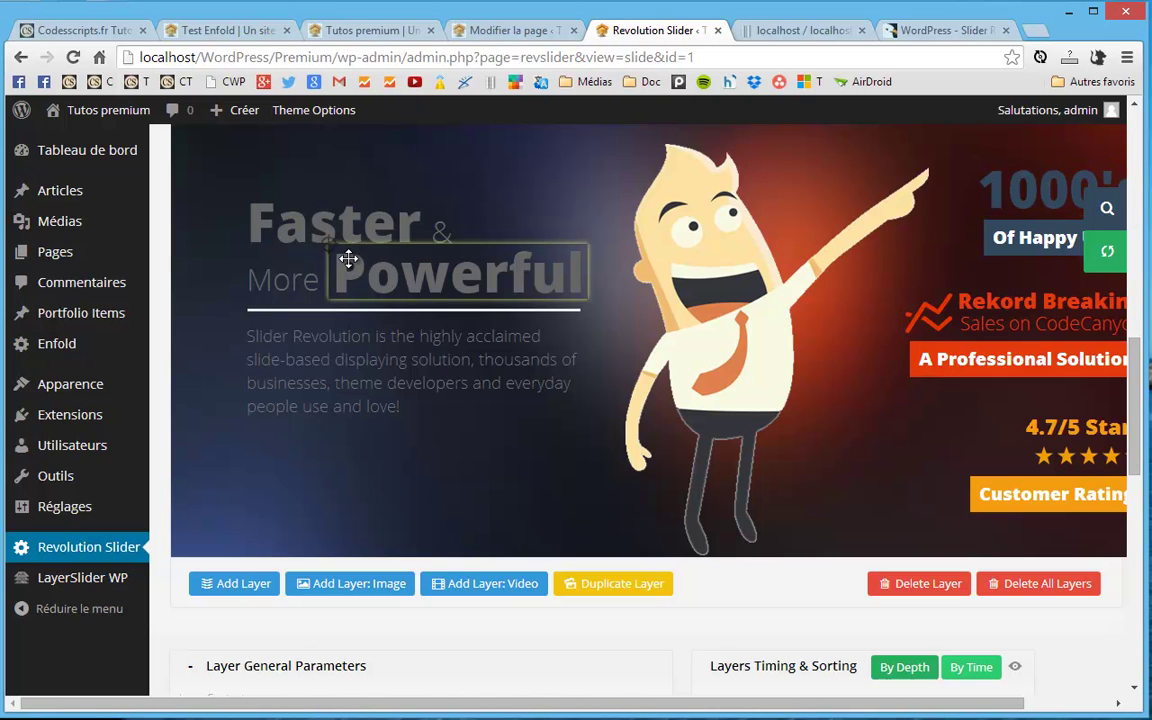
{"action": "left_click", "coordinate": [311, 226]}
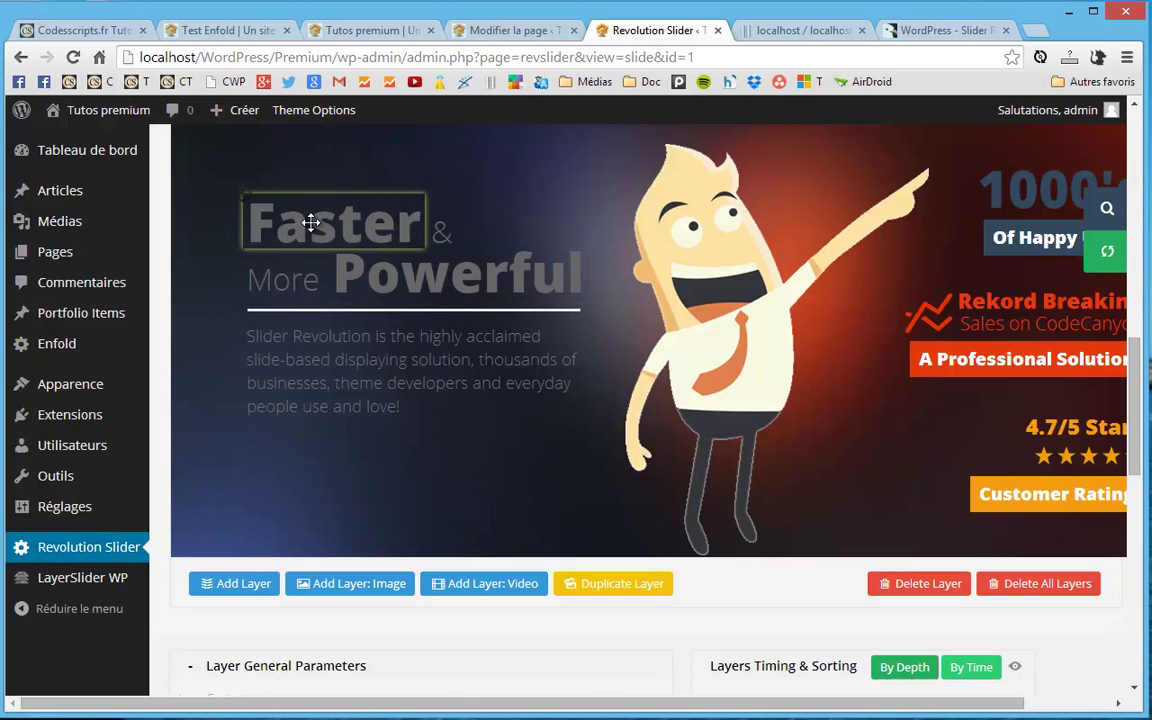
{"action": "left_click", "coordinate": [368, 262]}
{"action": "left_click", "coordinate": [324, 342]}
{"action": "scroll", "coordinate": [742, 613], "scroll_direction": "down", "scroll_amount": 5}
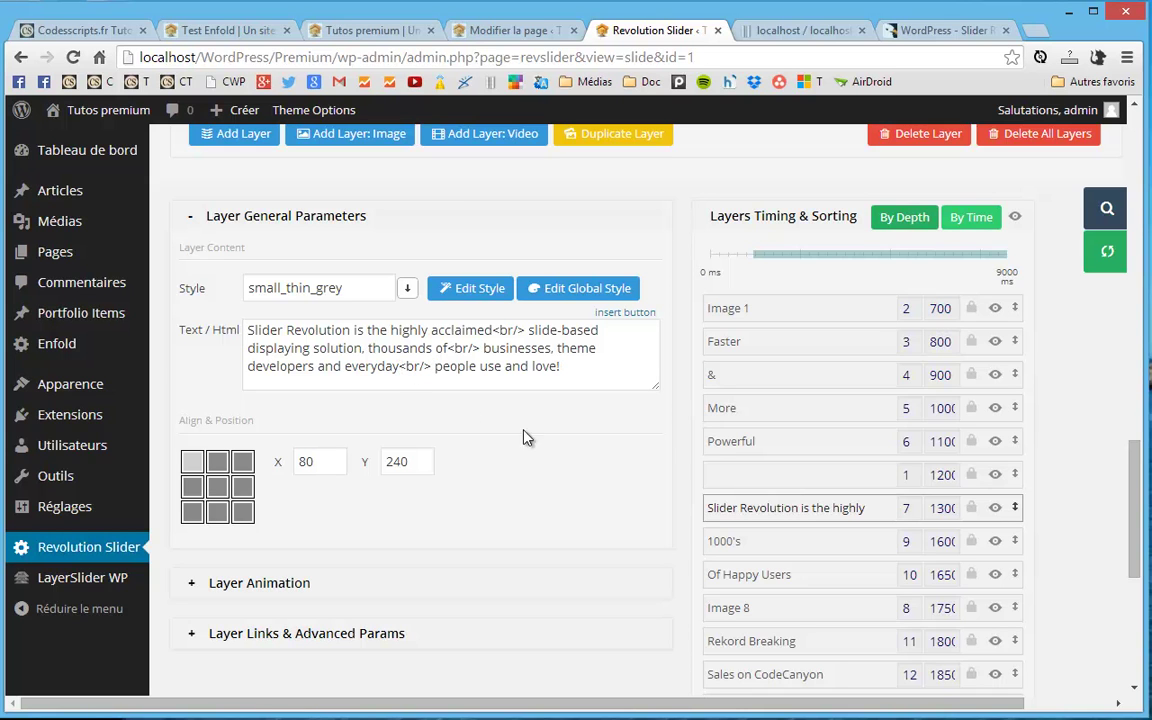
{"action": "scroll", "coordinate": [500, 440], "scroll_direction": "down", "scroll_amount": 2}
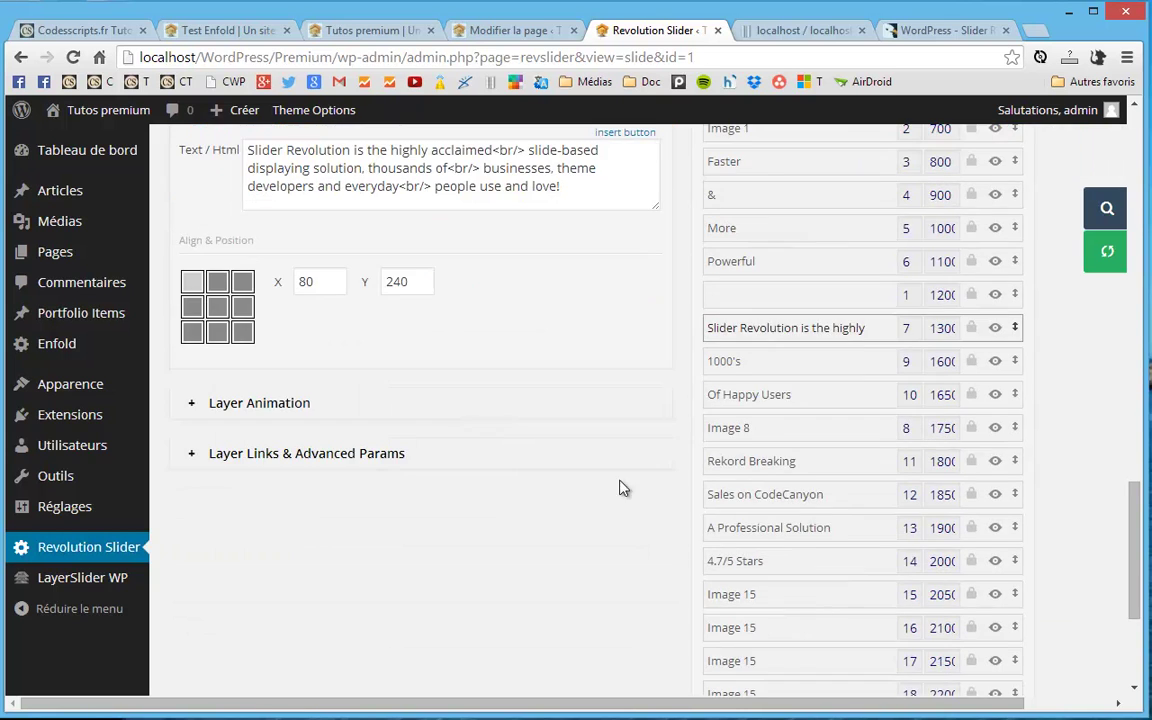
Examine the layer creation and deletion controls, the "Of Happy Users" layer's parameters and the layer timing list.
{"action": "scroll", "coordinate": [698, 368], "scroll_direction": "up", "scroll_amount": 5}
{"action": "scroll", "coordinate": [698, 368], "scroll_direction": "up", "scroll_amount": 1}
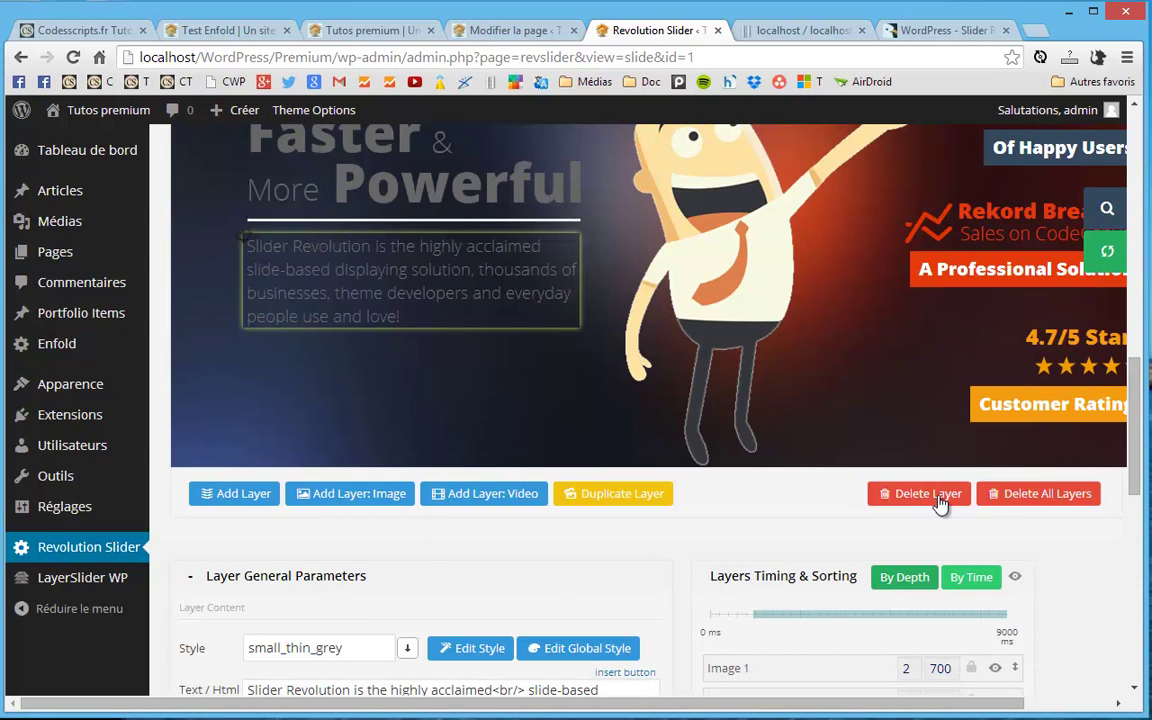
{"action": "scroll", "coordinate": [500, 472], "scroll_direction": "down", "scroll_amount": 5}
{"action": "scroll", "coordinate": [515, 445], "scroll_direction": "up", "scroll_amount": 8}
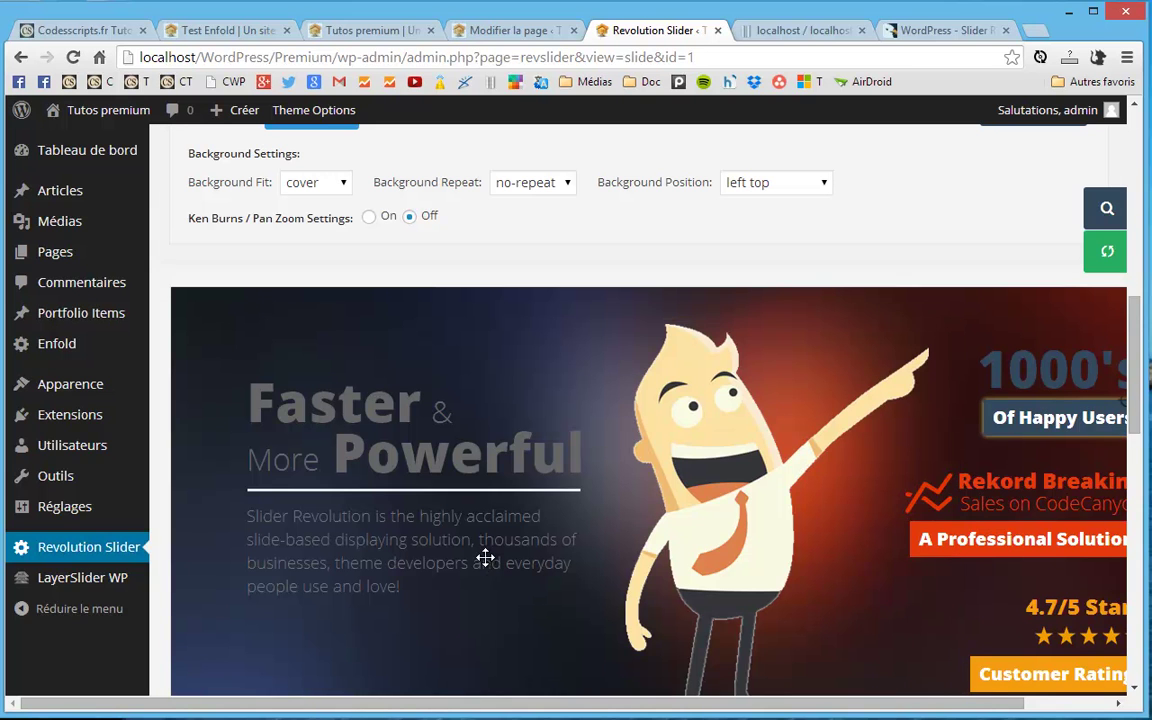
{"action": "scroll", "coordinate": [488, 550], "scroll_direction": "down", "scroll_amount": 5}
{"action": "scroll", "coordinate": [488, 565], "scroll_direction": "down", "scroll_amount": 4}
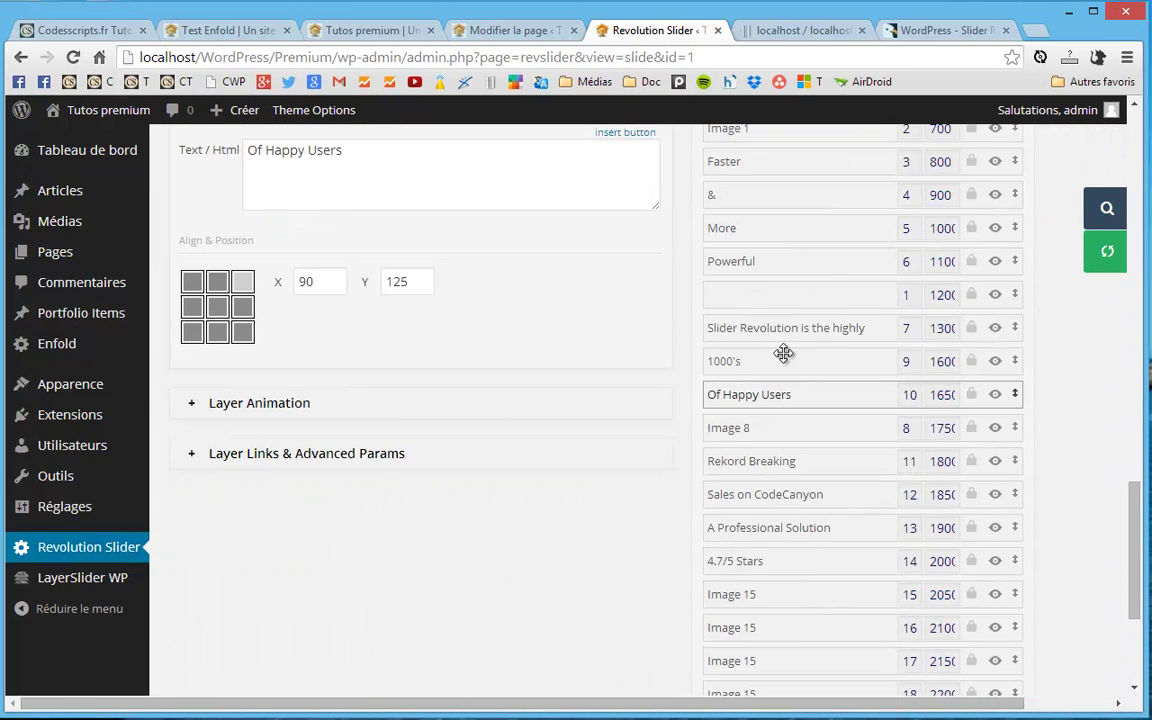
Move the "Image 8" layer below "Rekord Breaking" in the layer order and update the slide.
{"action": "left_click", "coordinate": [752, 430]}
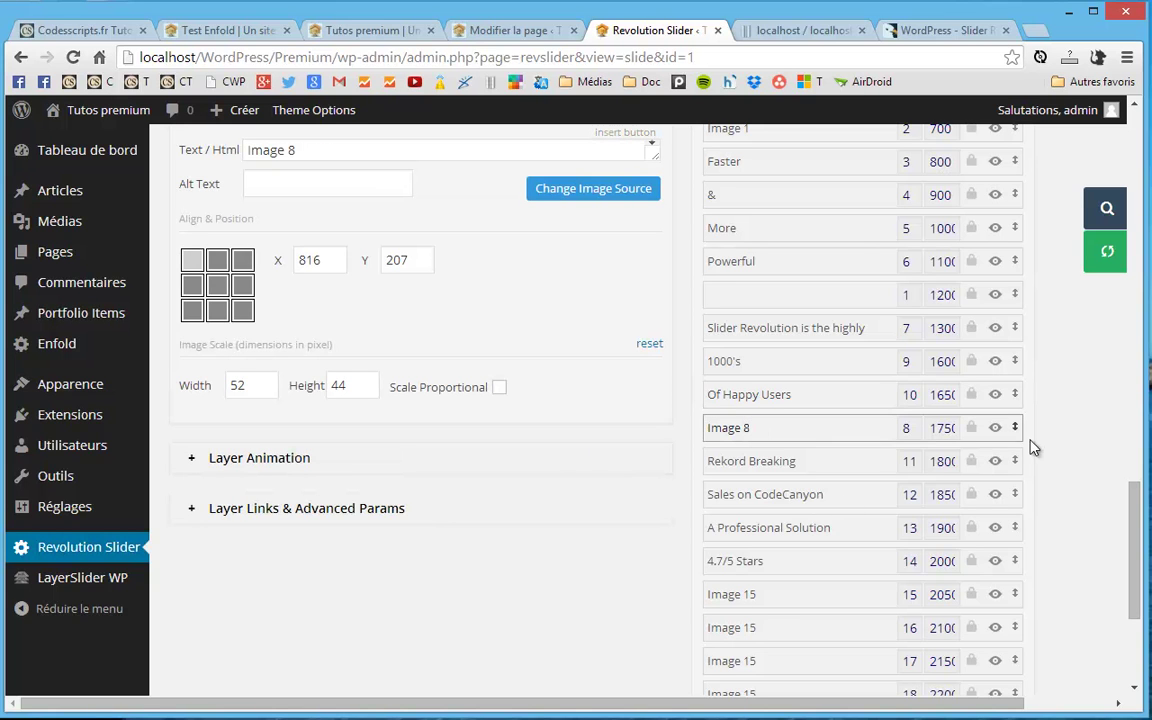
{"action": "left_click_drag", "start_coordinate": [1019, 427], "coordinate": [1016, 455]}
{"action": "scroll", "coordinate": [548, 403], "scroll_direction": "down", "scroll_amount": 3}
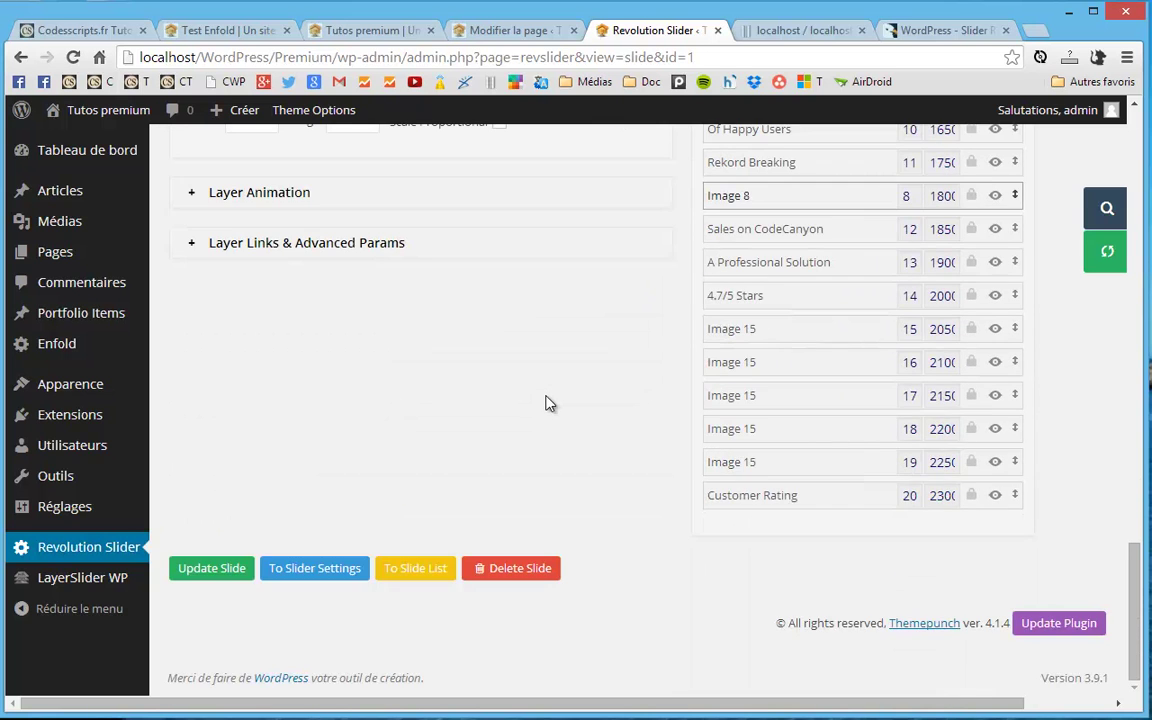
{"action": "left_click", "coordinate": [214, 578]}
Return to the list of sliders and delete the Rev Slider 2014 slider.
{"action": "left_click", "coordinate": [46, 547]}
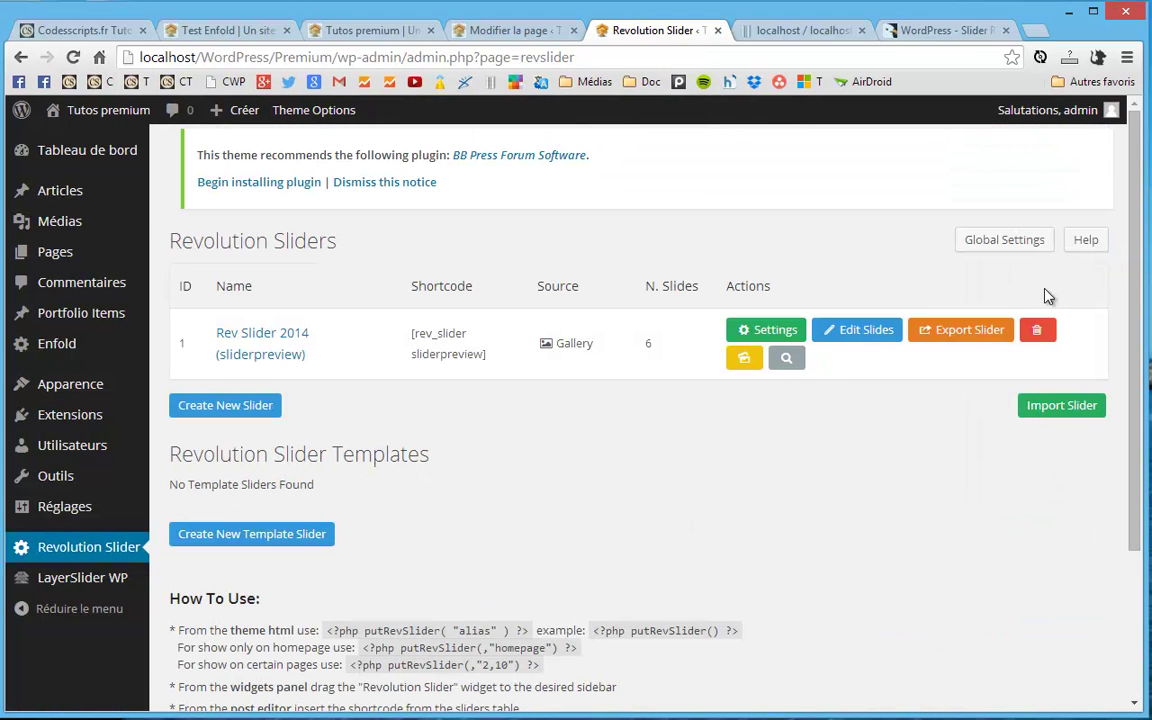
{"action": "left_click", "coordinate": [1041, 341]}
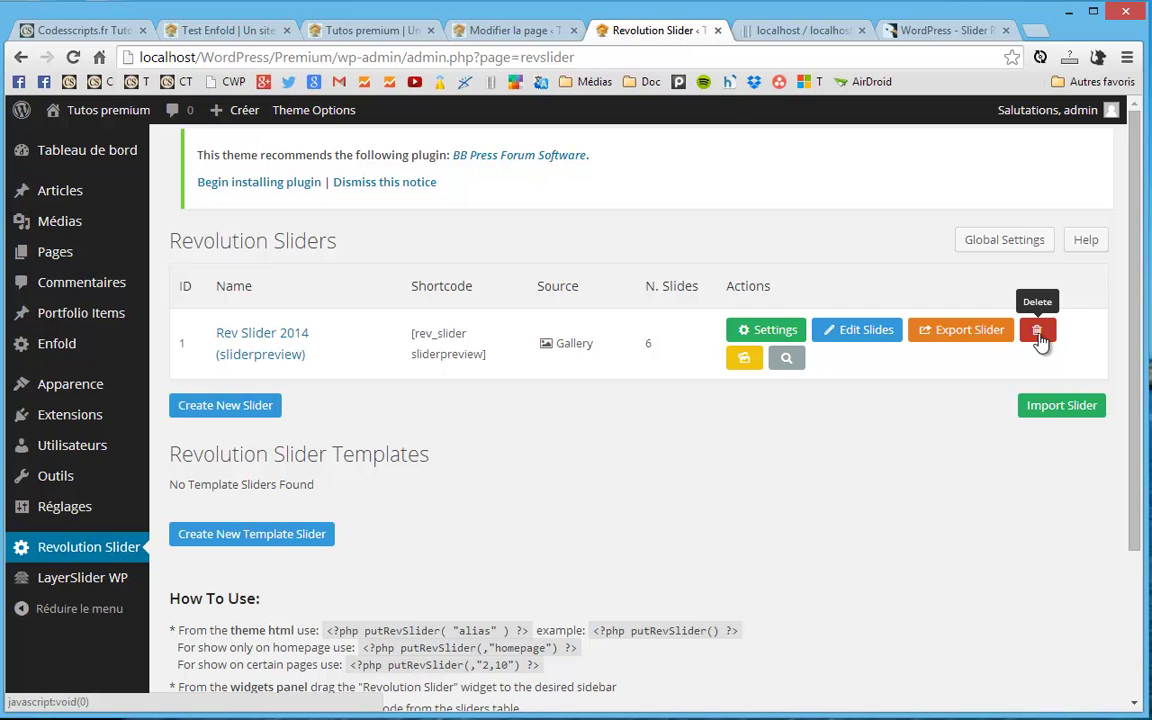
{"action": "left_click", "coordinate": [1041, 341]}
{"action": "key", "text": "Return"}
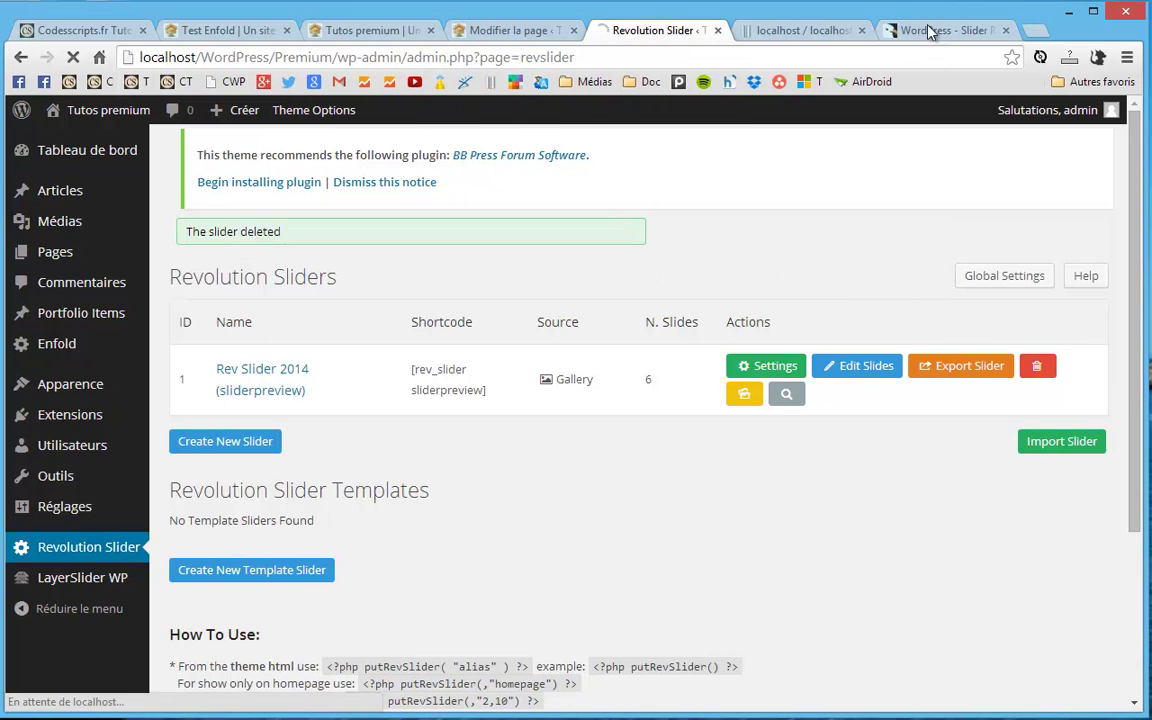
{"action": "scroll", "coordinate": [496, 455], "scroll_direction": "down", "scroll_amount": 1}
{"action": "scroll", "coordinate": [496, 456], "scroll_direction": "up", "scroll_amount": 1}
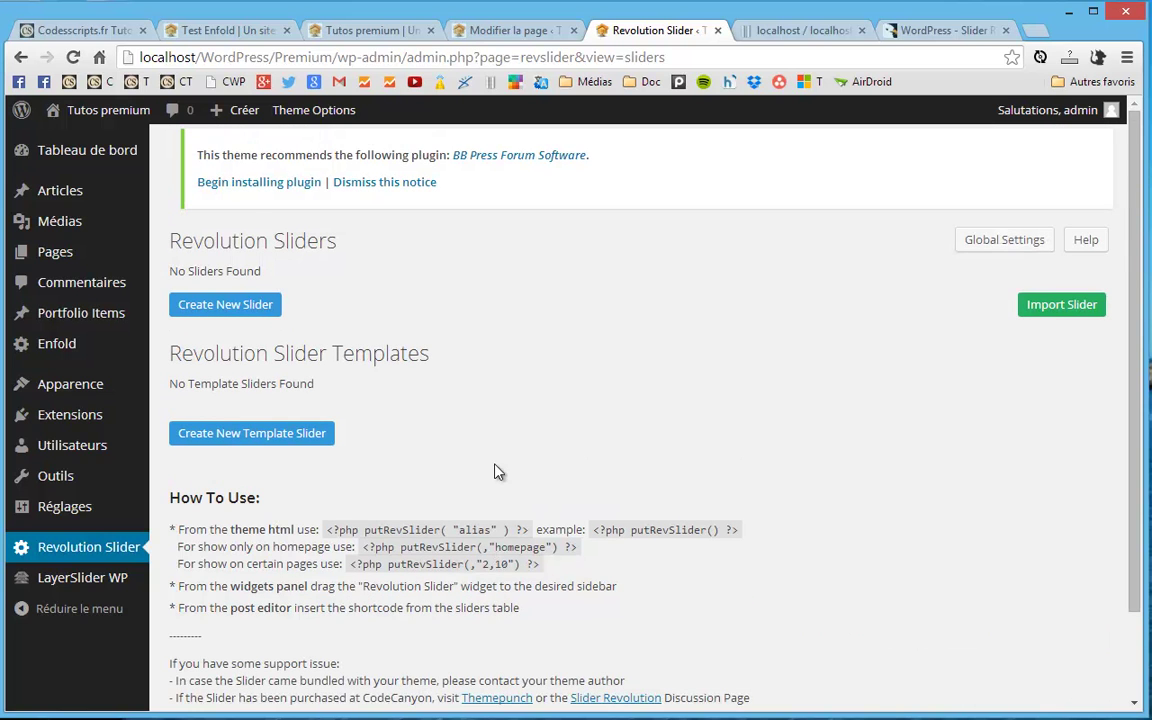
View the site's home page where the deleted slider was embedded, and return to the Revolution Slider list.
{"action": "left_click", "coordinate": [370, 32]}
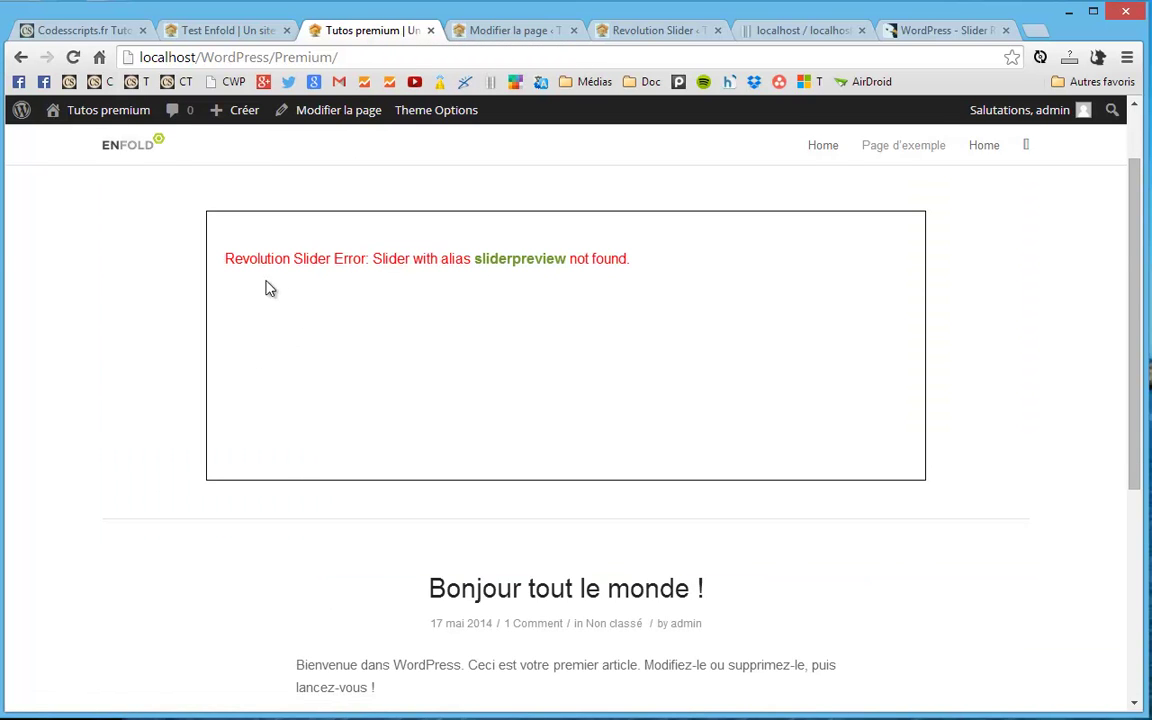
{"action": "scroll", "coordinate": [470, 334], "scroll_direction": "up", "scroll_amount": 2}
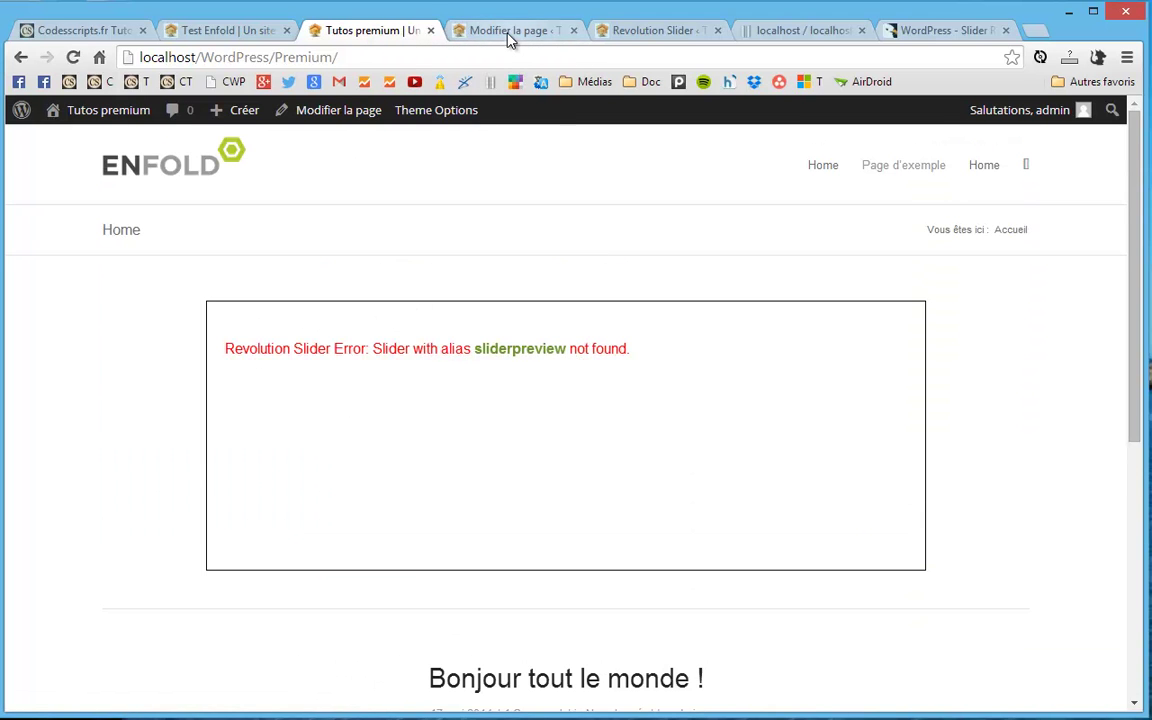
{"action": "left_click", "coordinate": [672, 33]}
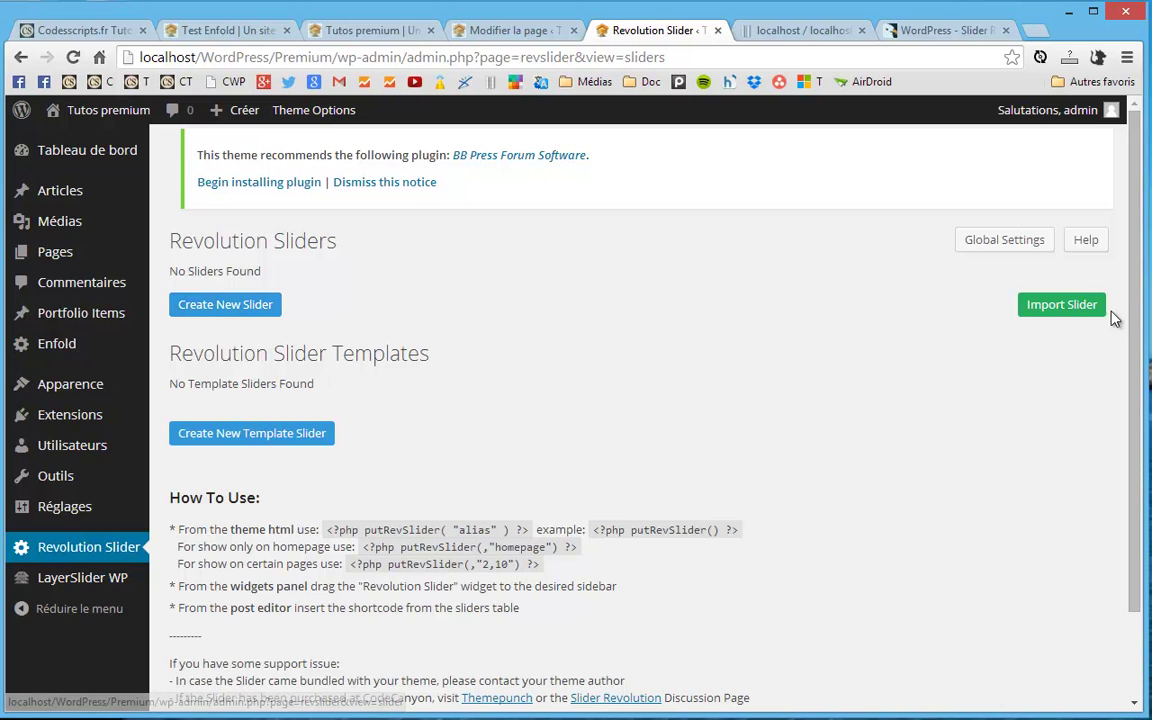
Start a new slider with the title "Slider1" and the alias "slider1".
{"action": "left_click", "coordinate": [196, 316]}
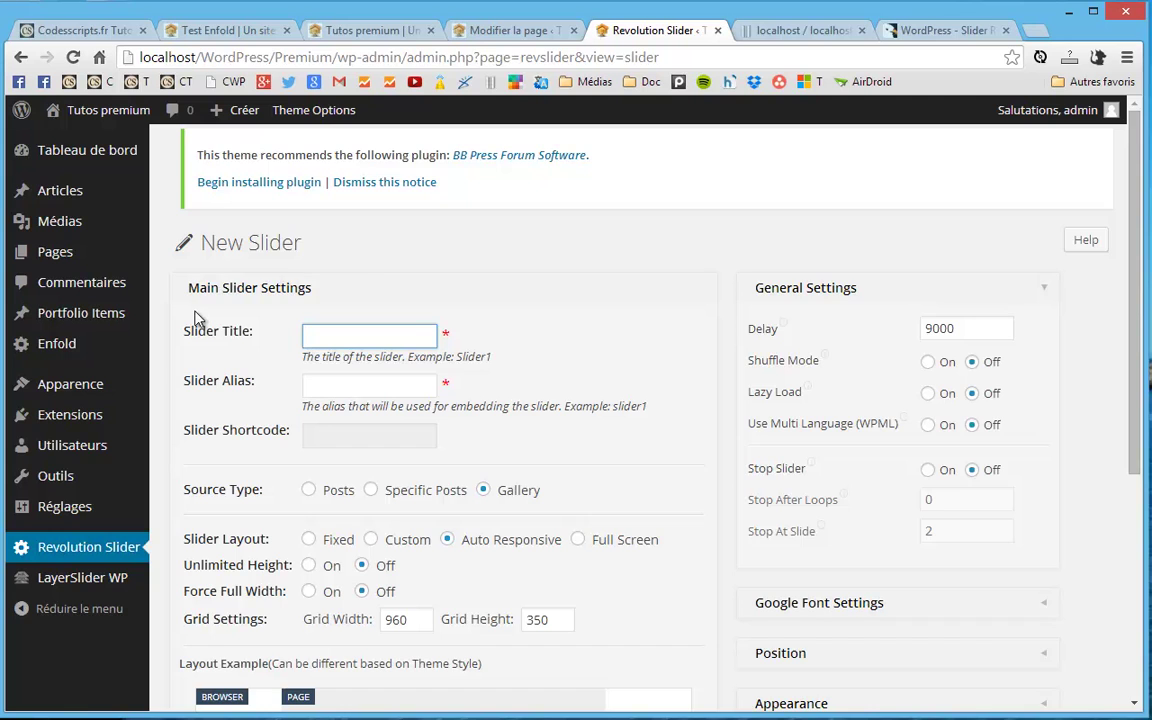
{"action": "scroll", "coordinate": [240, 400], "scroll_direction": "down", "scroll_amount": 2}
{"action": "scroll", "coordinate": [240, 400], "scroll_direction": "up", "scroll_amount": 2}
{"action": "left_click_drag", "start_coordinate": [373, 342], "coordinate": [244, 338]}
{"action": "left_click", "coordinate": [313, 387]}
{"action": "type", "text": "slider1"}
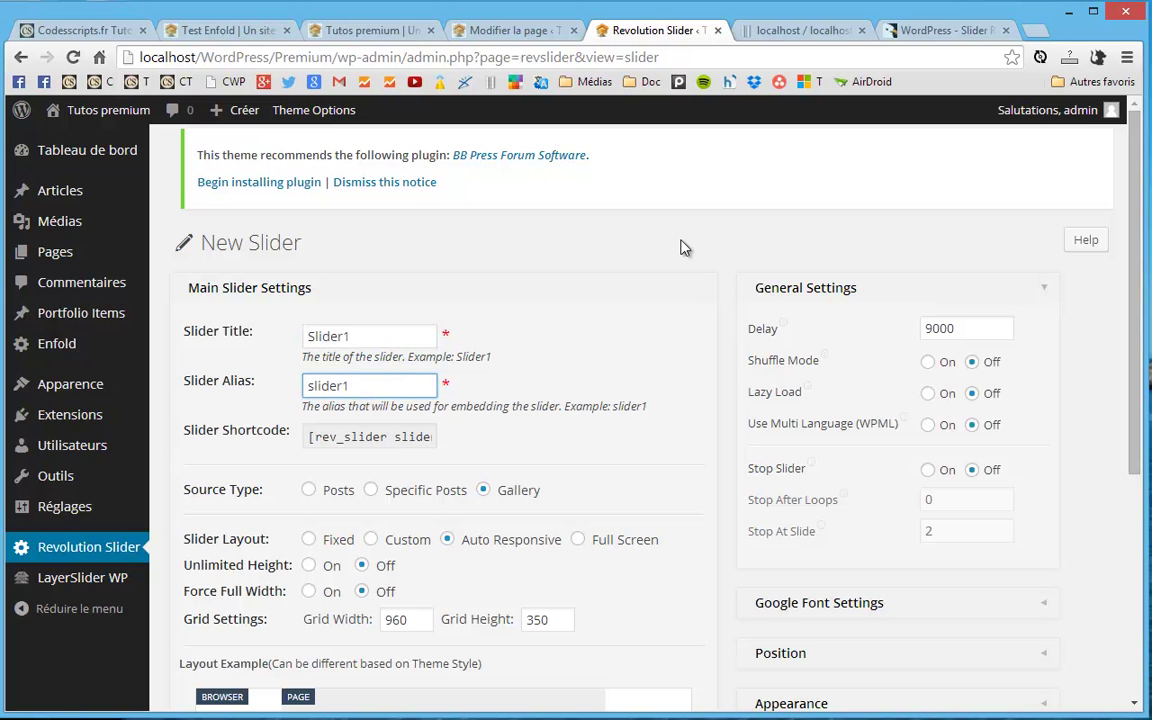
Try the Full Screen slider layout with Force Full Width and FullScreen Align turned on.
{"action": "scroll", "coordinate": [684, 260], "scroll_direction": "down", "scroll_amount": 3}
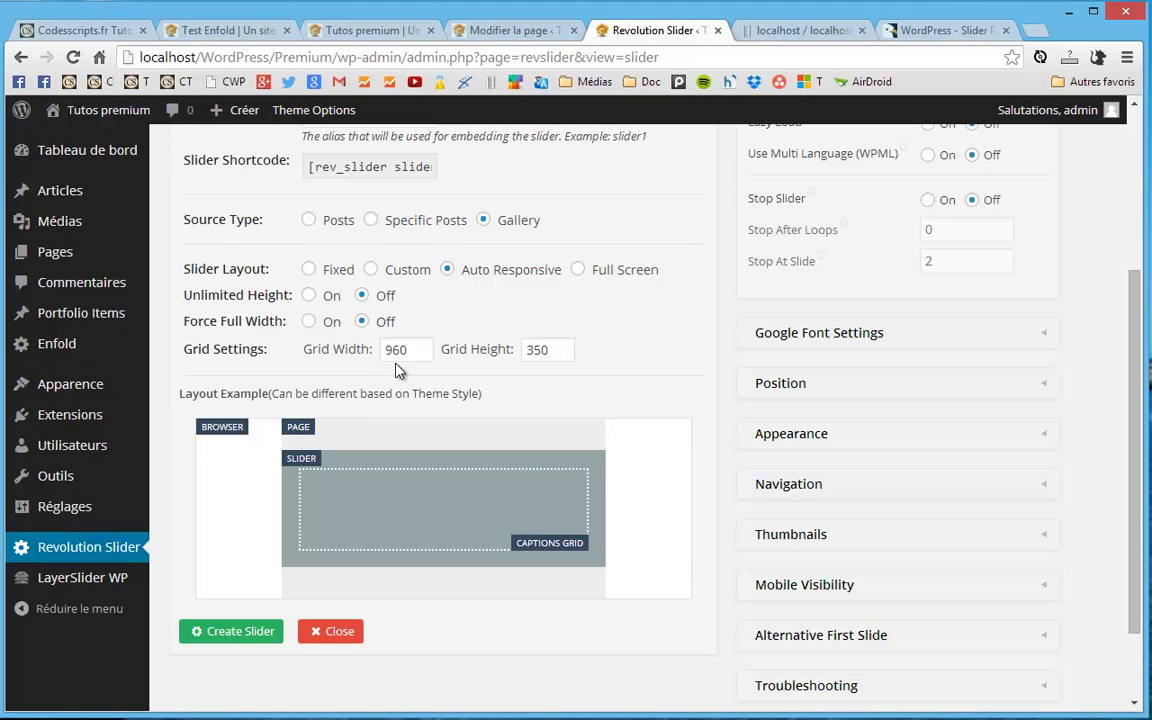
{"action": "scroll", "coordinate": [557, 373], "scroll_direction": "up", "scroll_amount": 1}
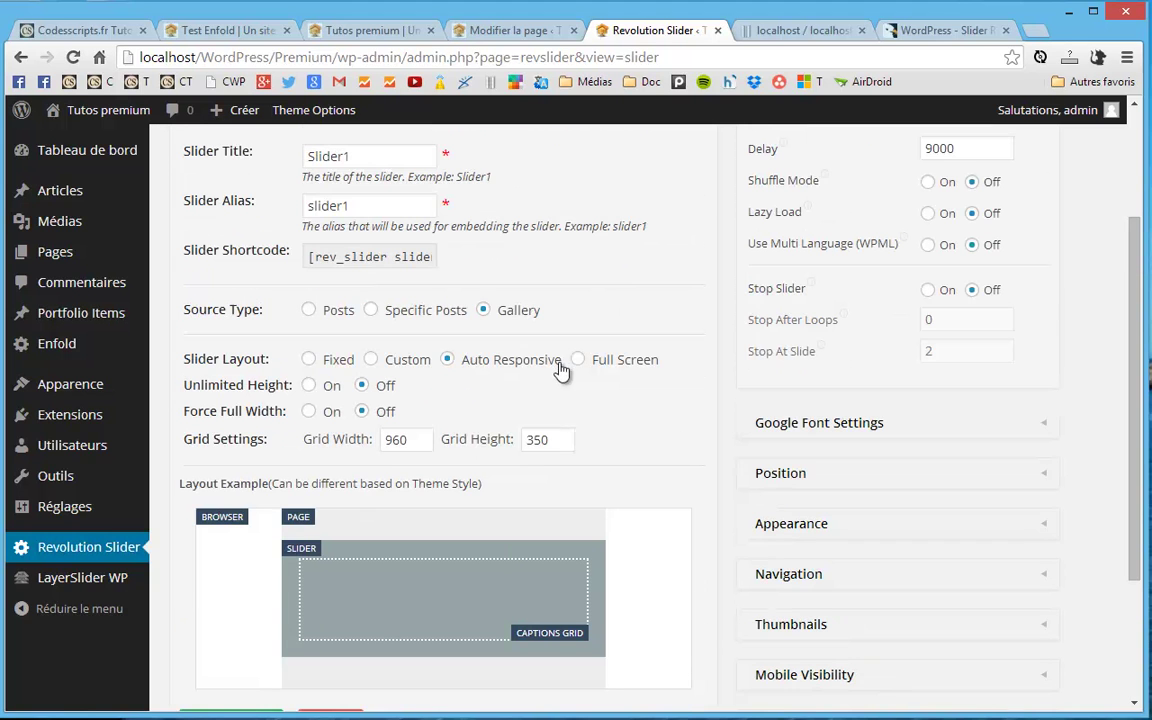
{"action": "left_click", "coordinate": [576, 362]}
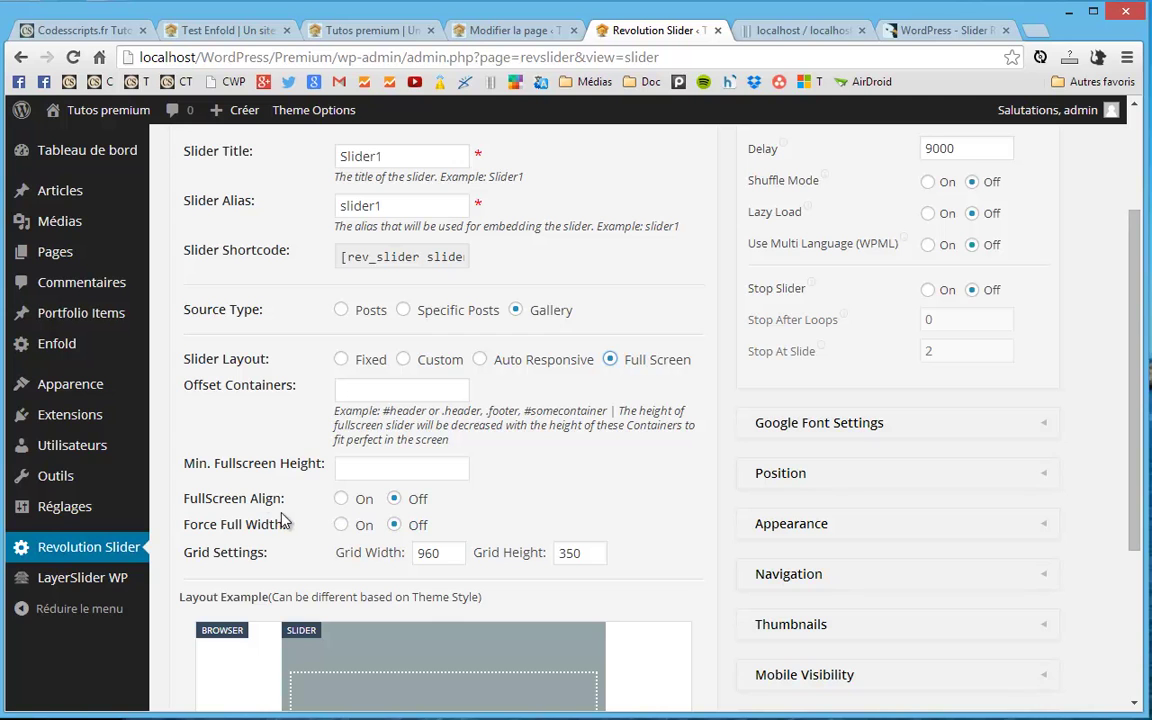
{"action": "left_click", "coordinate": [342, 526]}
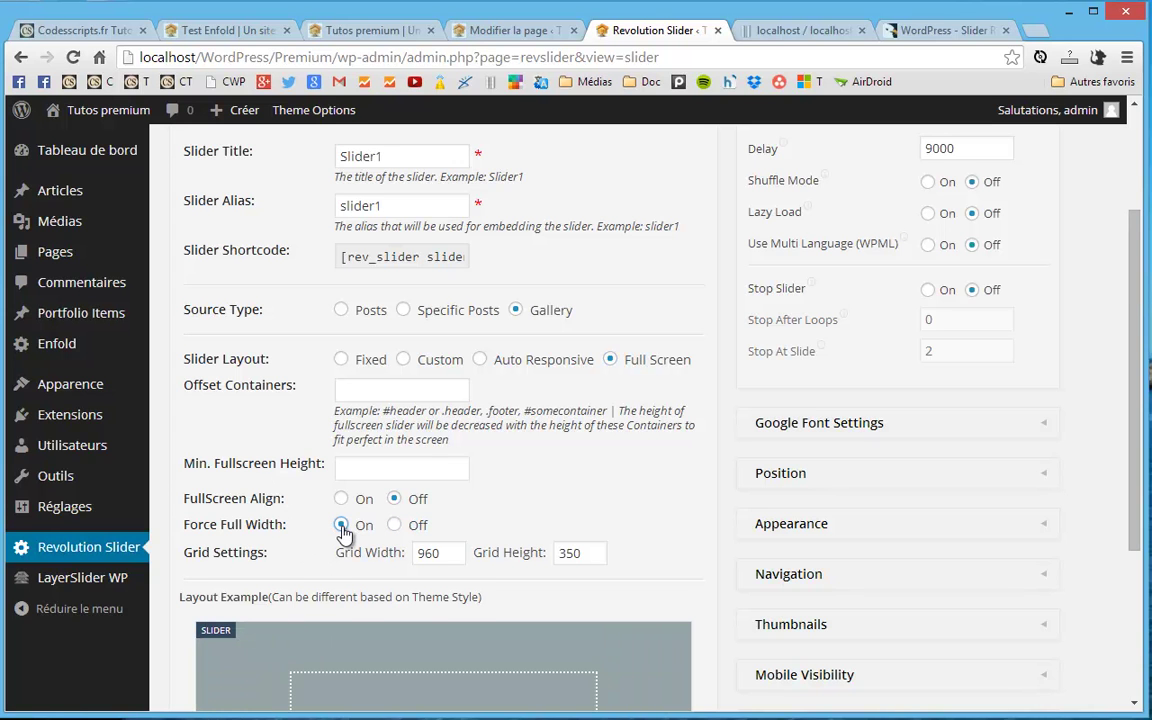
{"action": "scroll", "coordinate": [355, 528], "scroll_direction": "down", "scroll_amount": 2}
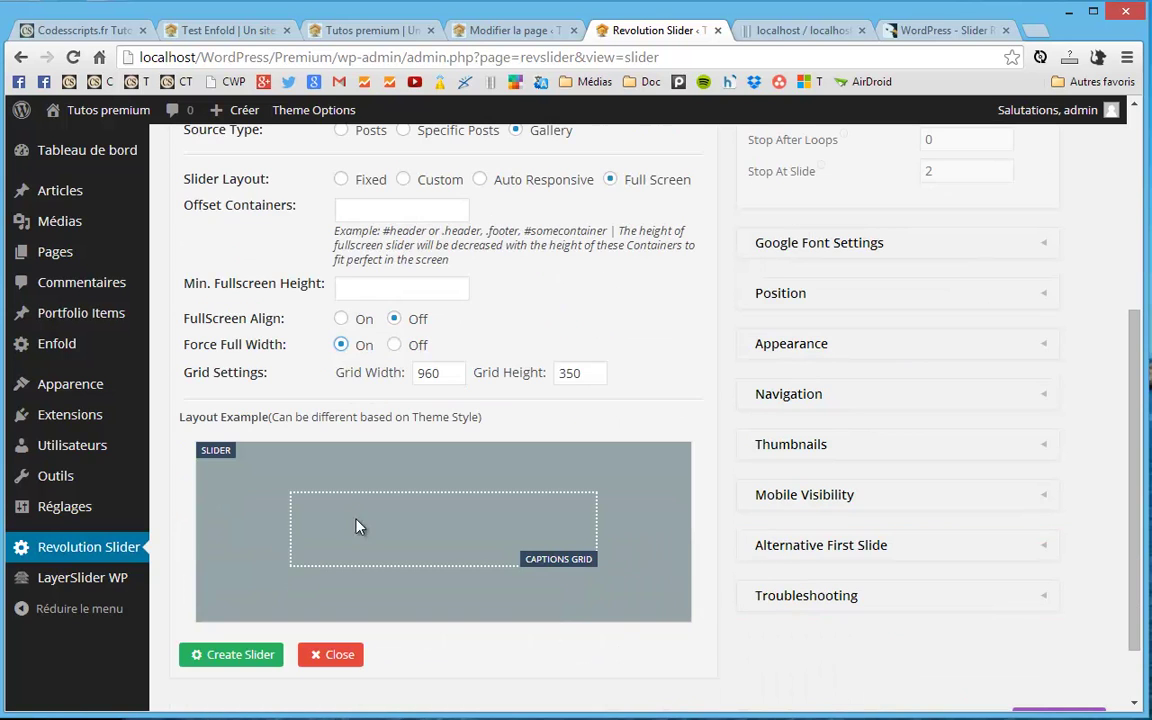
{"action": "left_click", "coordinate": [341, 319]}
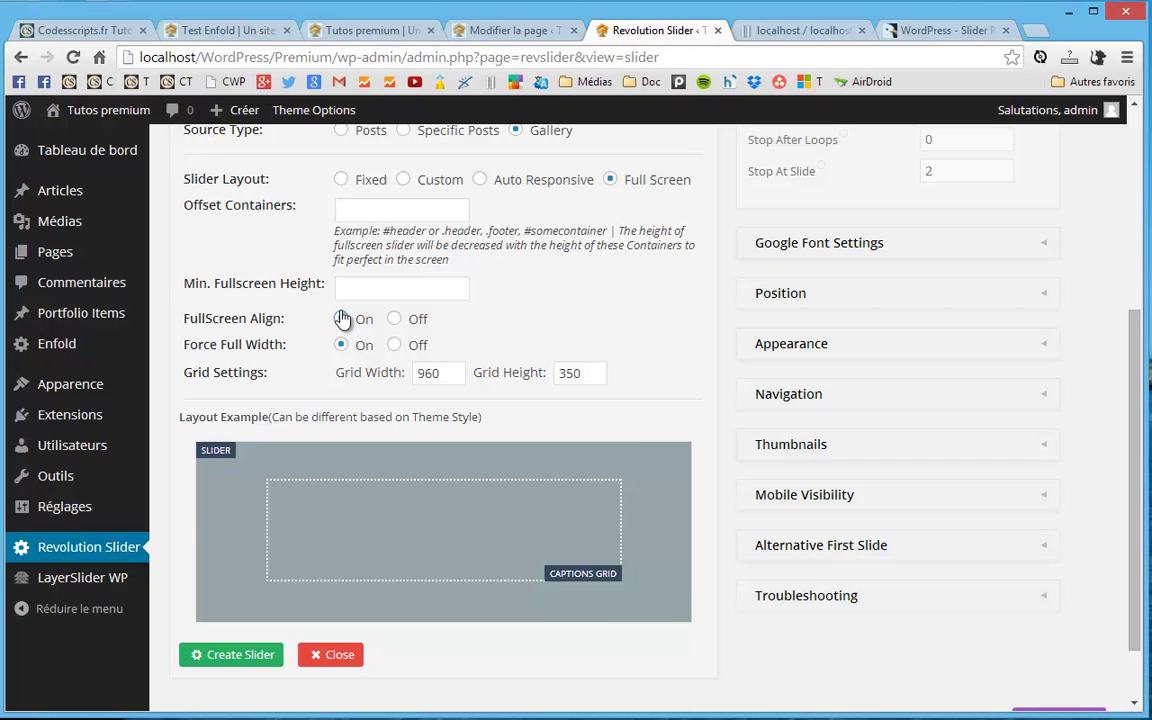
Turn FullScreen Align and Force Full Width back off and restore the Auto Responsive slider layout.
{"action": "left_click", "coordinate": [395, 319]}
{"action": "left_click", "coordinate": [395, 345]}
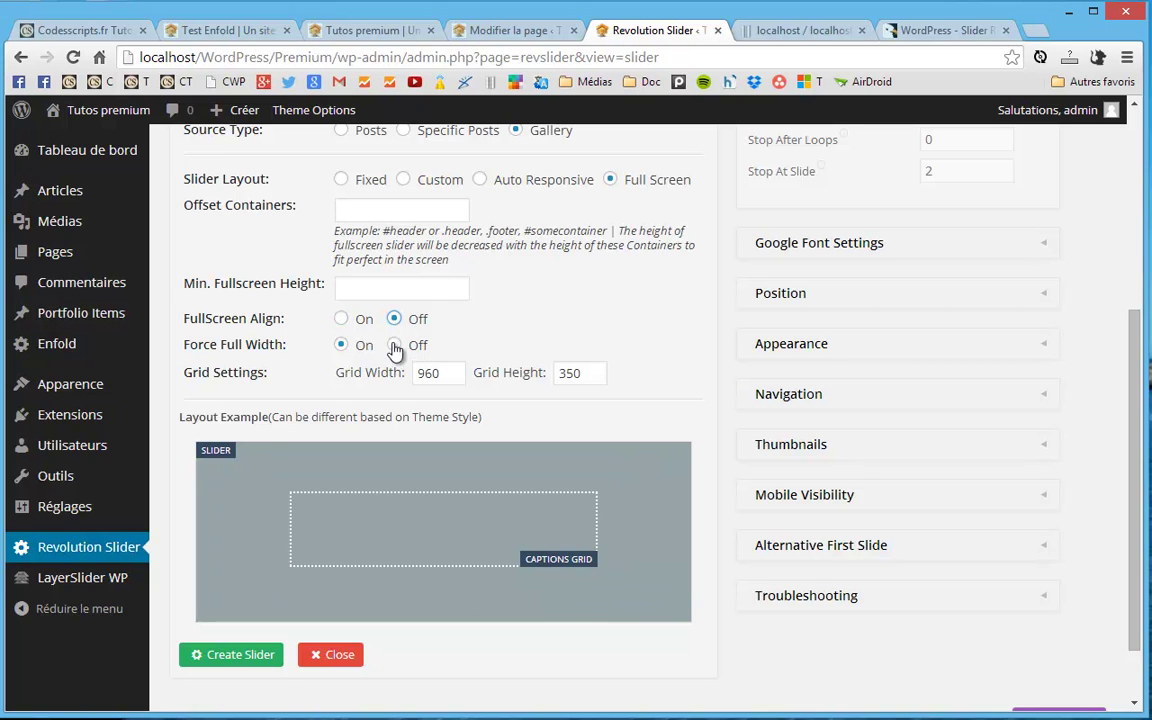
{"action": "scroll", "coordinate": [763, 524], "scroll_direction": "up", "scroll_amount": 1}
{"action": "scroll", "coordinate": [763, 524], "scroll_direction": "up", "scroll_amount": 2}
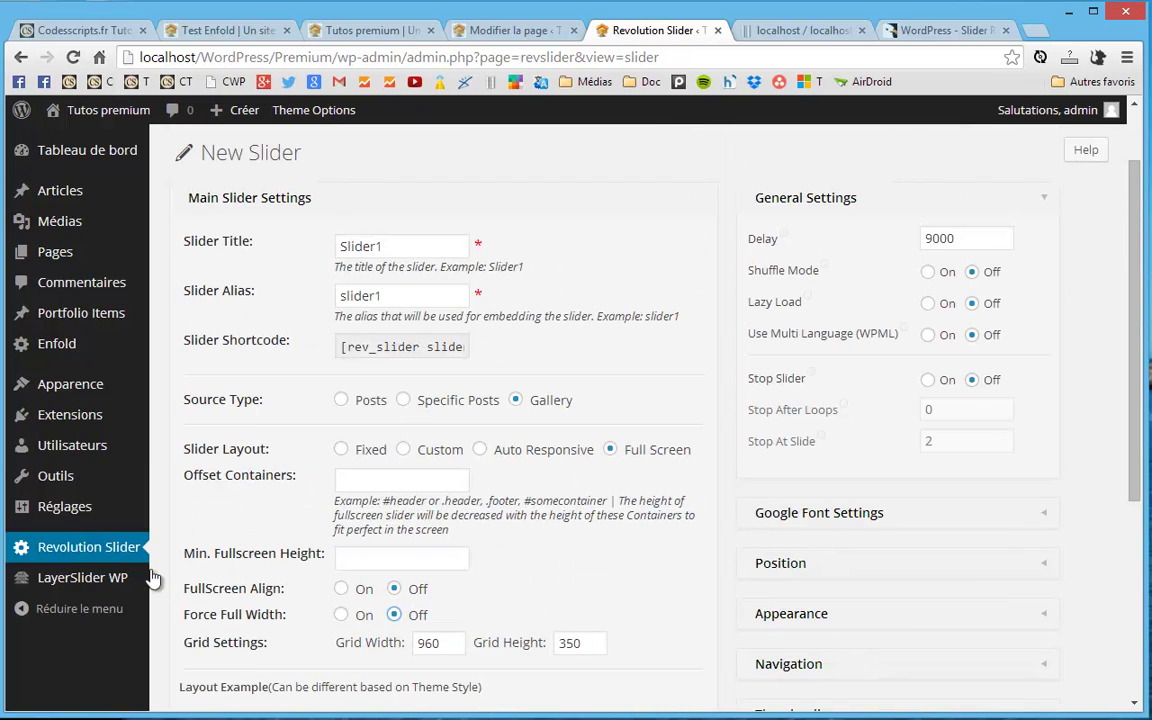
{"action": "scroll", "coordinate": [680, 549], "scroll_direction": "down", "scroll_amount": 2}
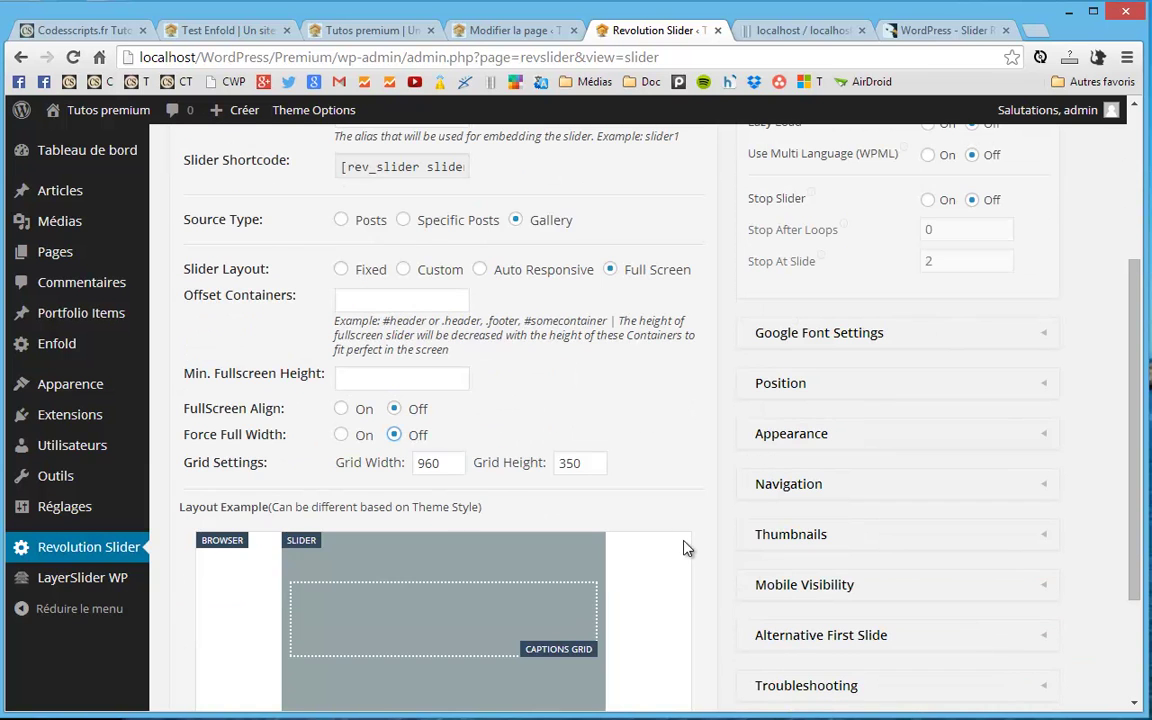
{"action": "left_click", "coordinate": [481, 272]}
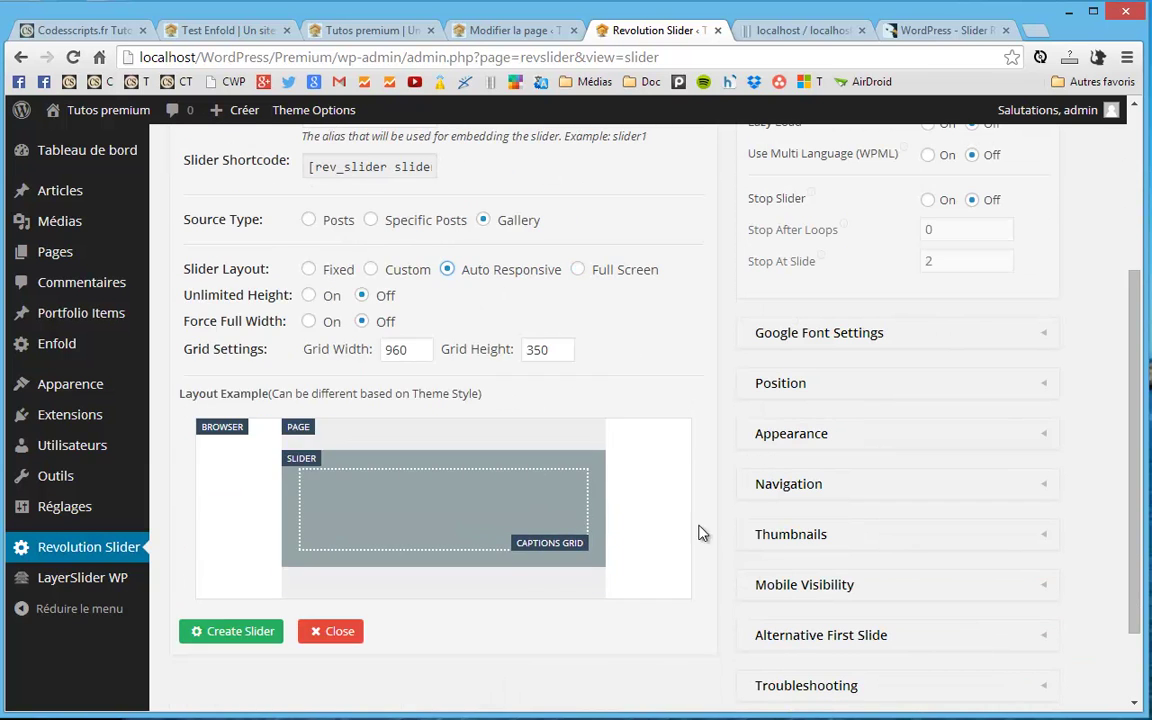
Examine the new slider's general settings and its position options, including page alignment and margins.
{"action": "scroll", "coordinate": [715, 444], "scroll_direction": "down", "scroll_amount": 2}
{"action": "scroll", "coordinate": [1125, 250], "scroll_direction": "up", "scroll_amount": 4}
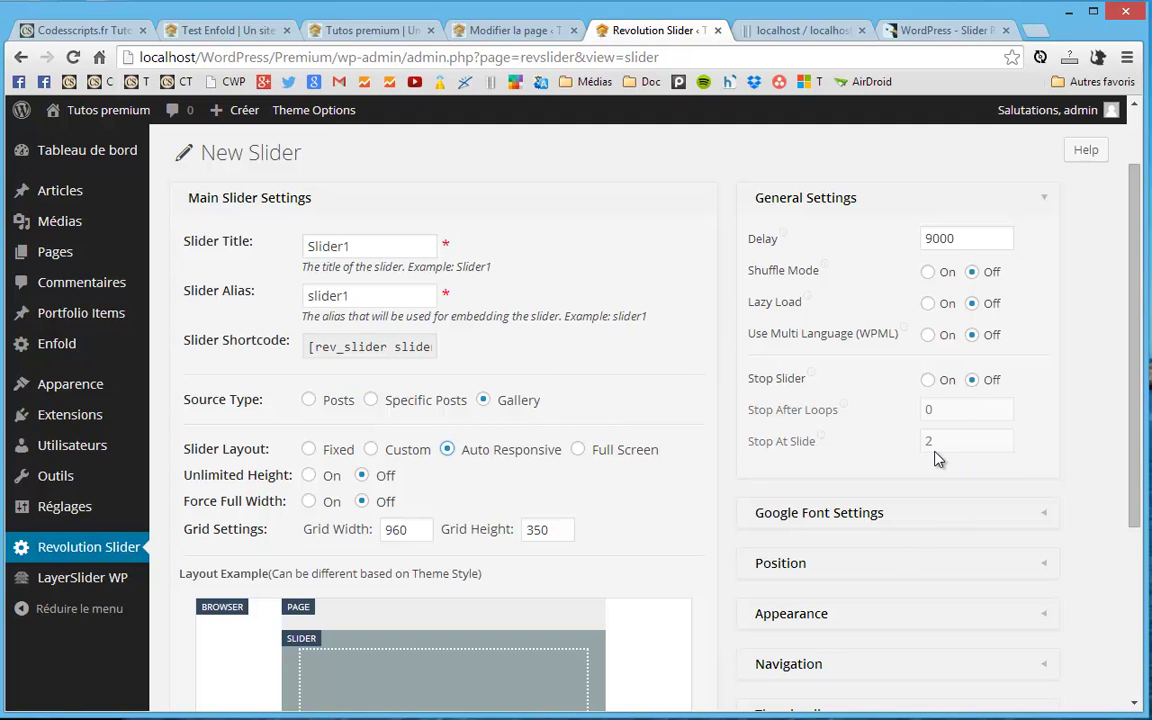
{"action": "scroll", "coordinate": [948, 440], "scroll_direction": "down", "scroll_amount": 3}
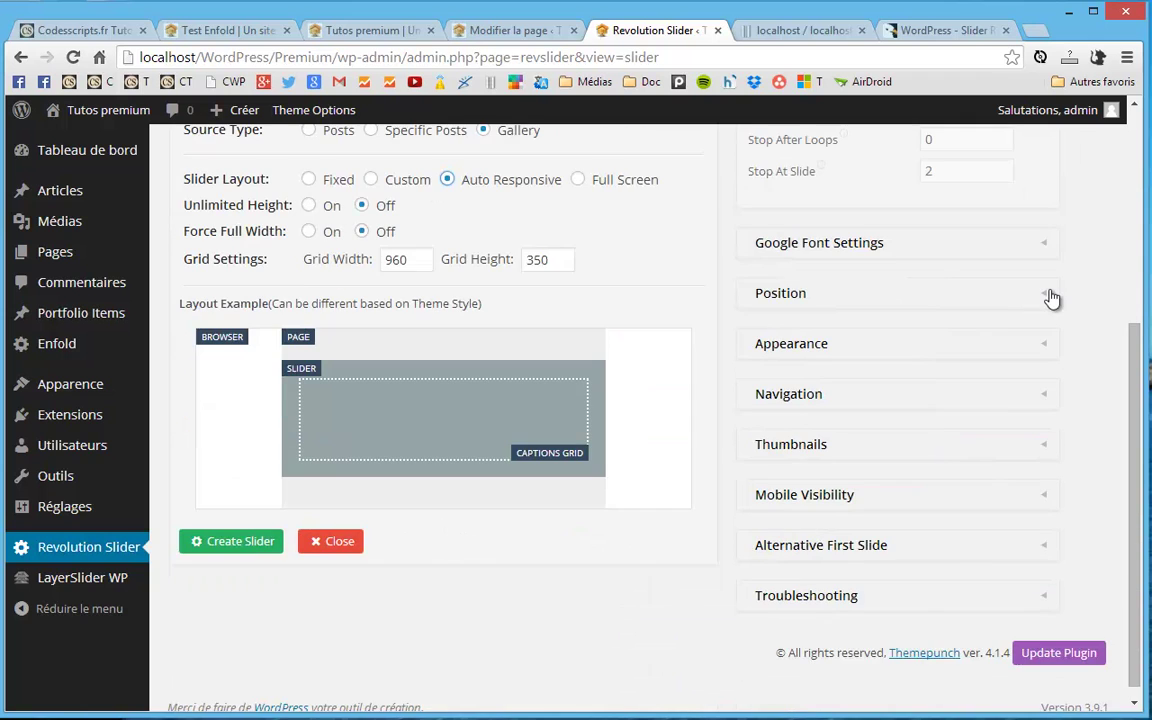
{"action": "left_click", "coordinate": [1049, 296]}
{"action": "scroll", "coordinate": [1052, 298], "scroll_direction": "up", "scroll_amount": 2}
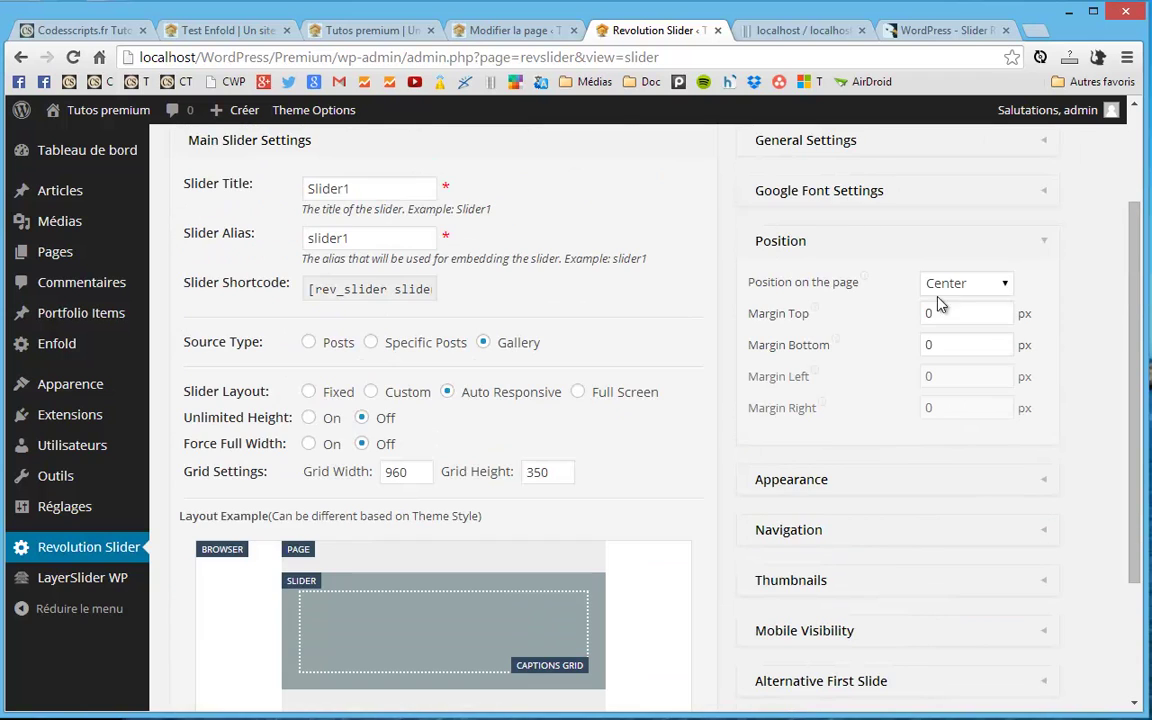
Set the new slider's Shadow Type to No Shadow in its appearance settings.
{"action": "left_click", "coordinate": [1046, 485]}
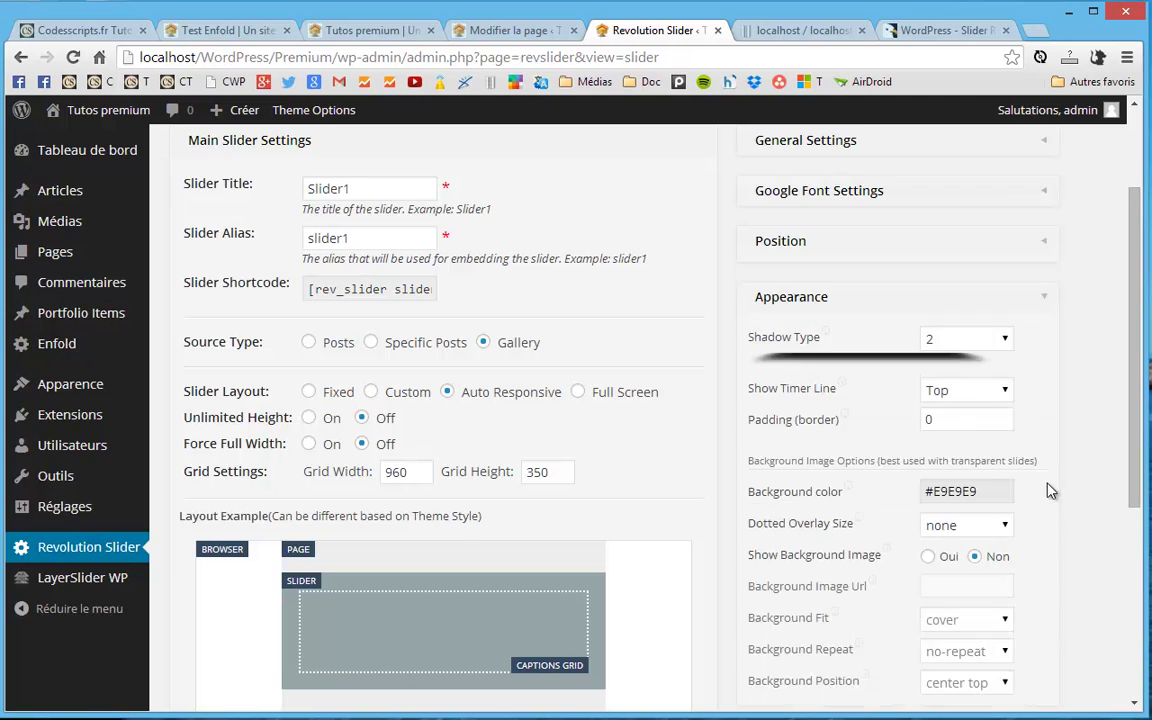
{"action": "scroll", "coordinate": [1050, 490], "scroll_direction": "down", "scroll_amount": 1}
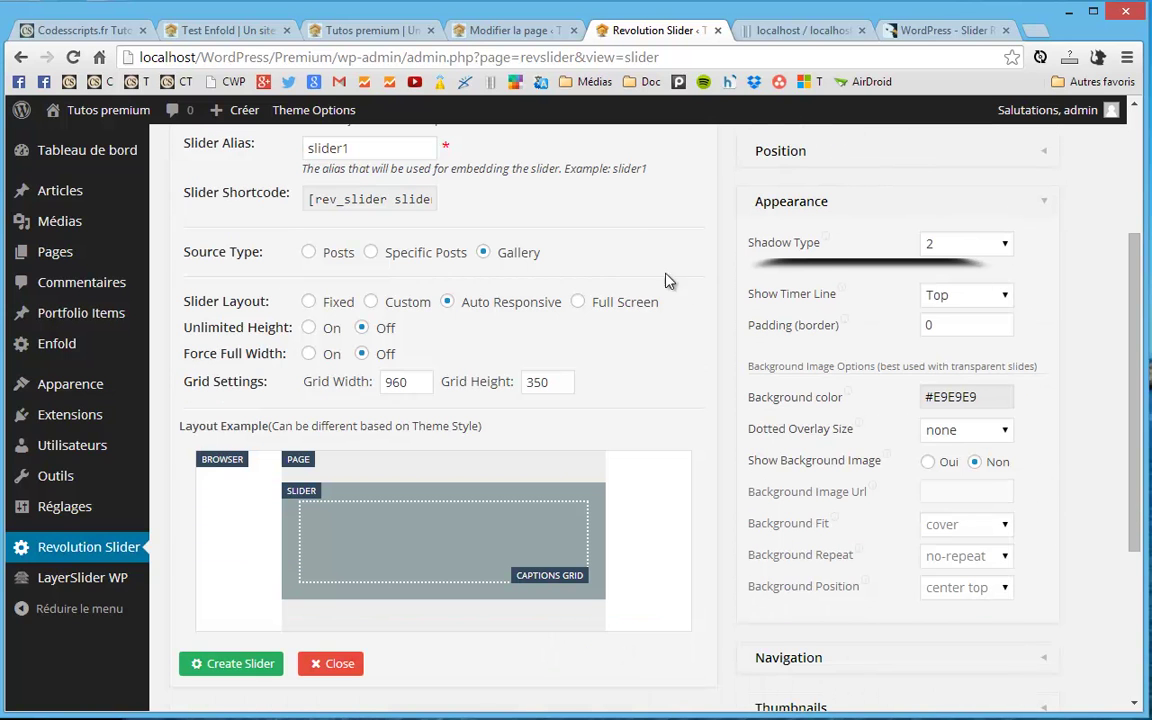
{"action": "left_click", "coordinate": [1003, 245]}
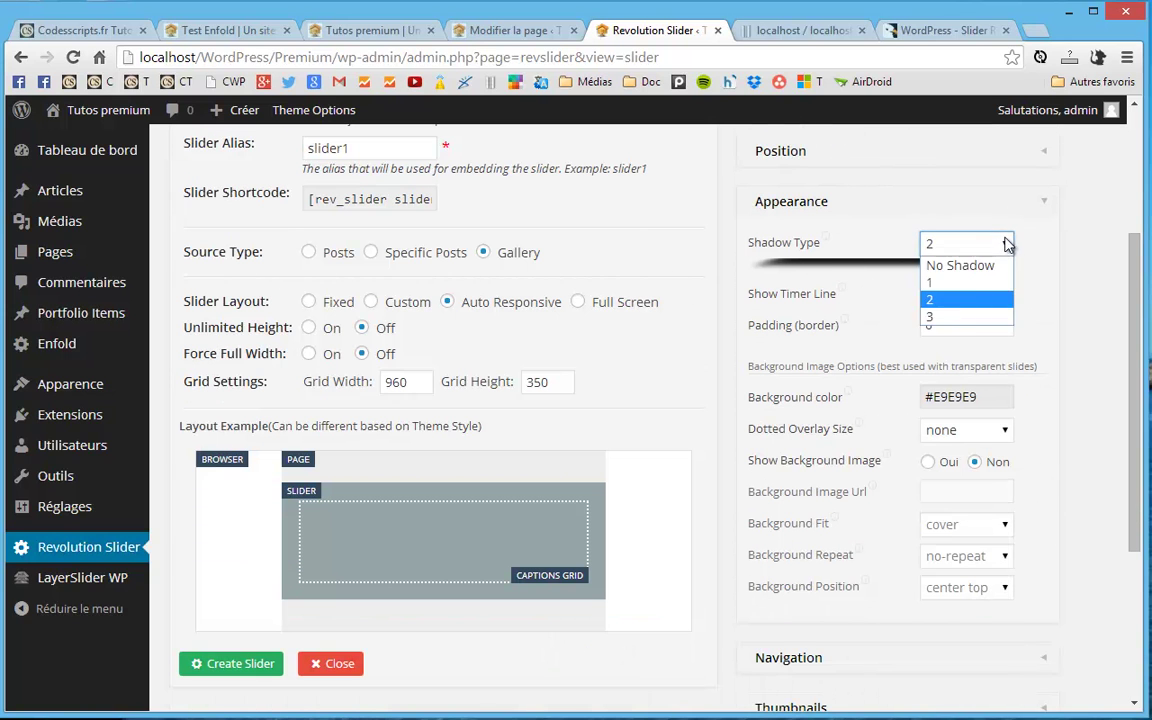
{"action": "left_click", "coordinate": [988, 283]}
{"action": "left_click", "coordinate": [1005, 243]}
{"action": "left_click", "coordinate": [988, 261]}
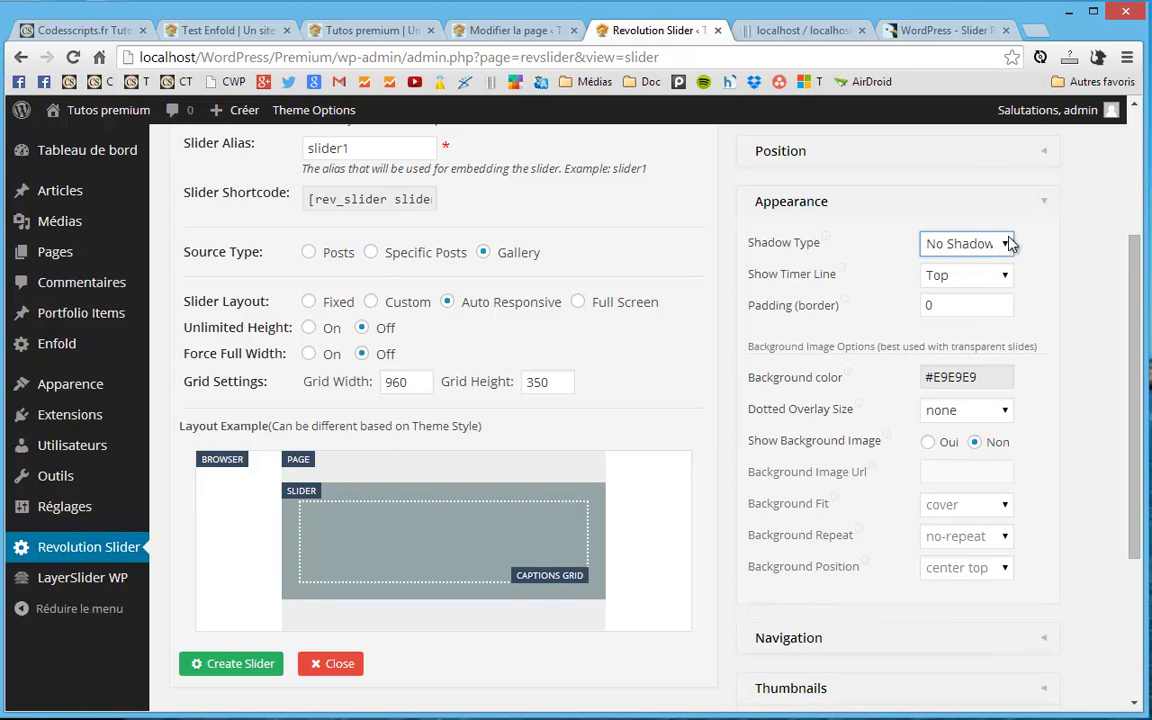
Try Shadow Type 3 for the new slider, and set its Shadow Type to 2.
{"action": "left_click", "coordinate": [1006, 243]}
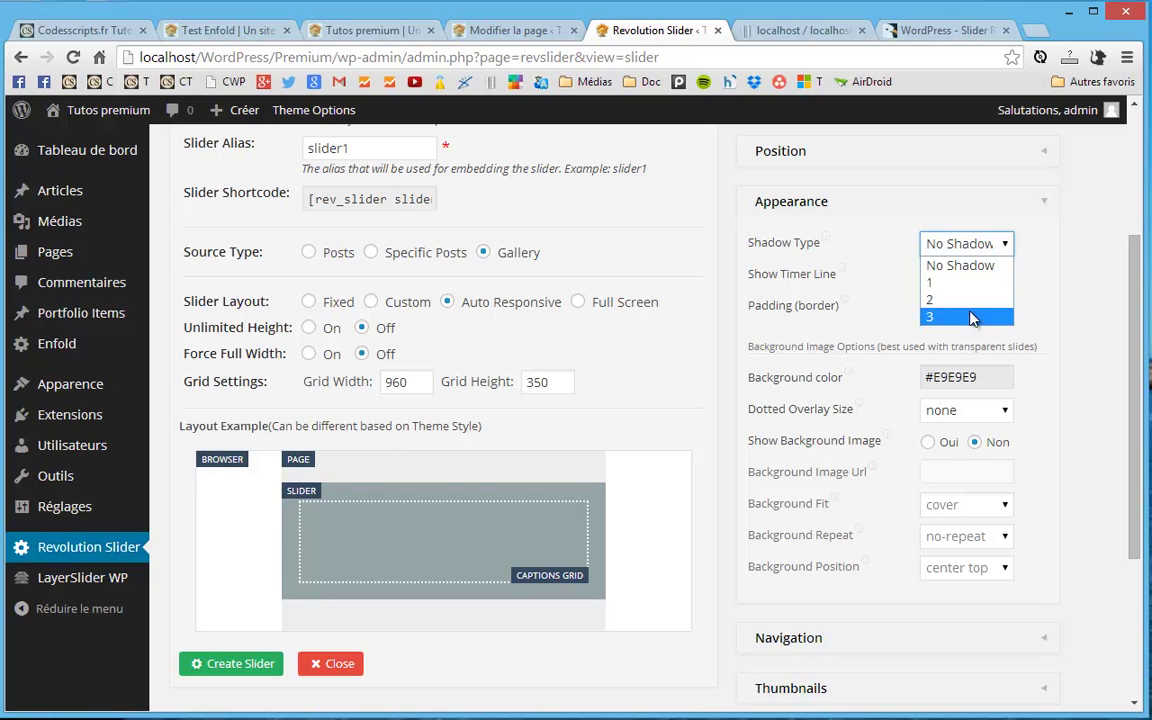
{"action": "left_click", "coordinate": [970, 318]}
{"action": "left_click", "coordinate": [1008, 247]}
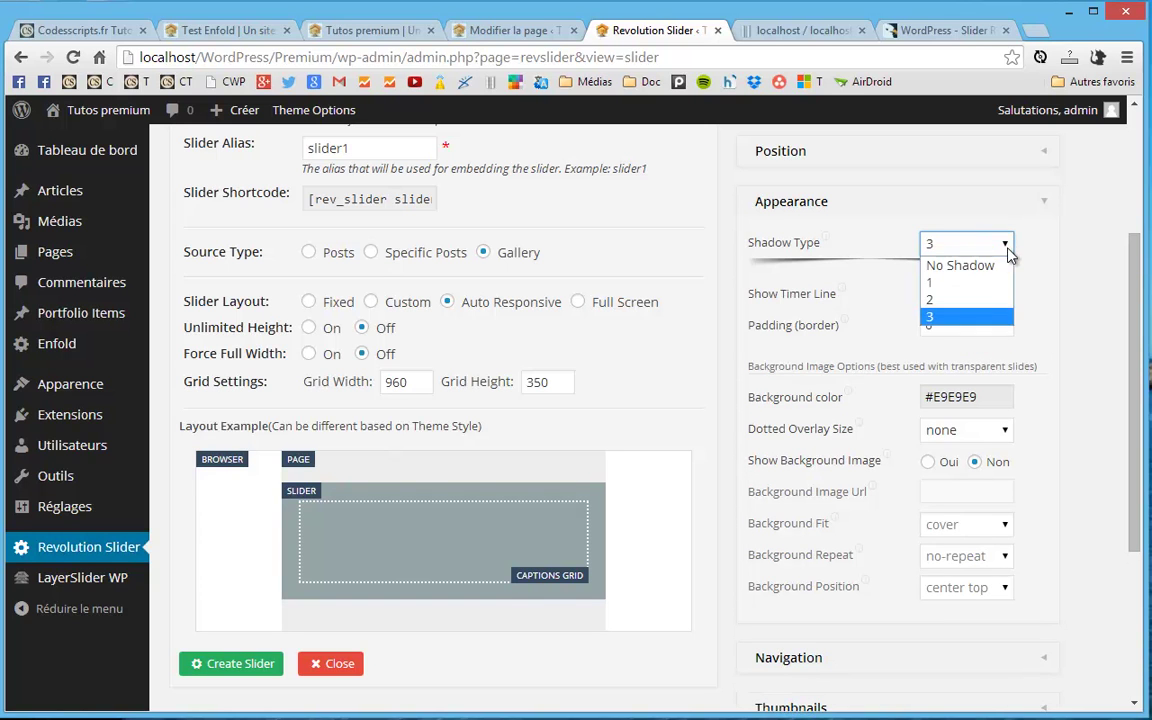
{"action": "left_click", "coordinate": [977, 300]}
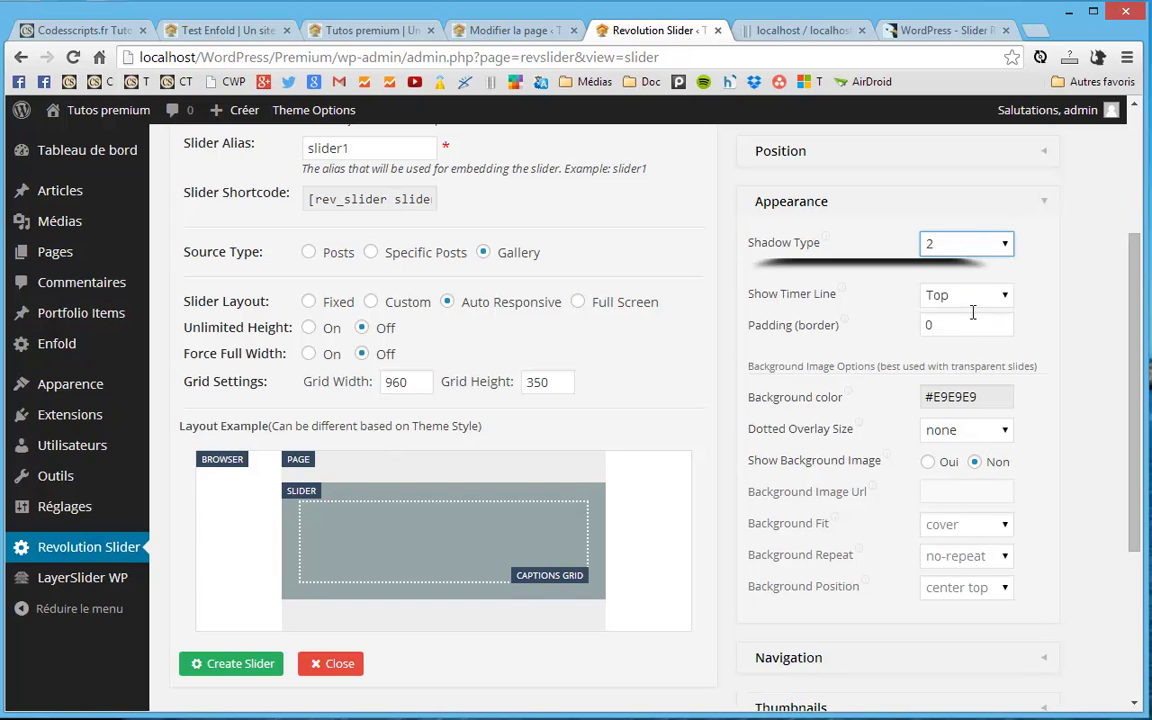
Examine the background colour picker and the Navigation settings, and compare them with the slider's arrows and bullets on the Test Enfold page.
{"action": "scroll", "coordinate": [877, 418], "scroll_direction": "down", "scroll_amount": 1}
{"action": "left_click", "coordinate": [955, 310]}
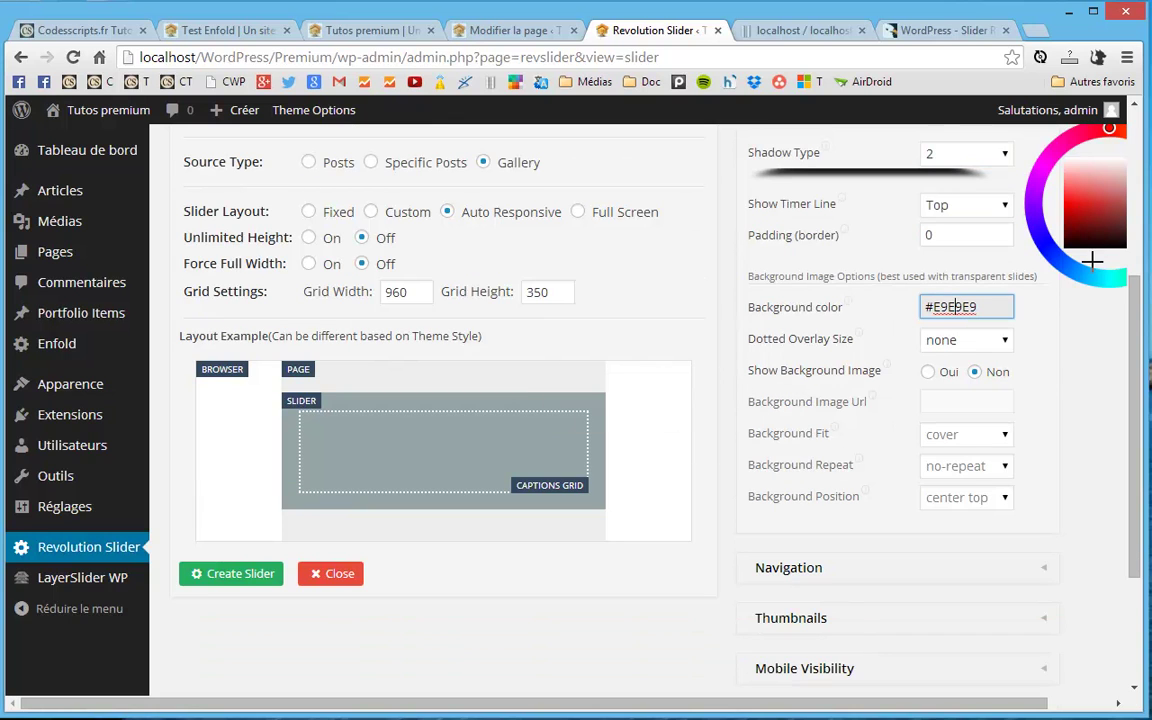
{"action": "left_click", "coordinate": [1062, 343]}
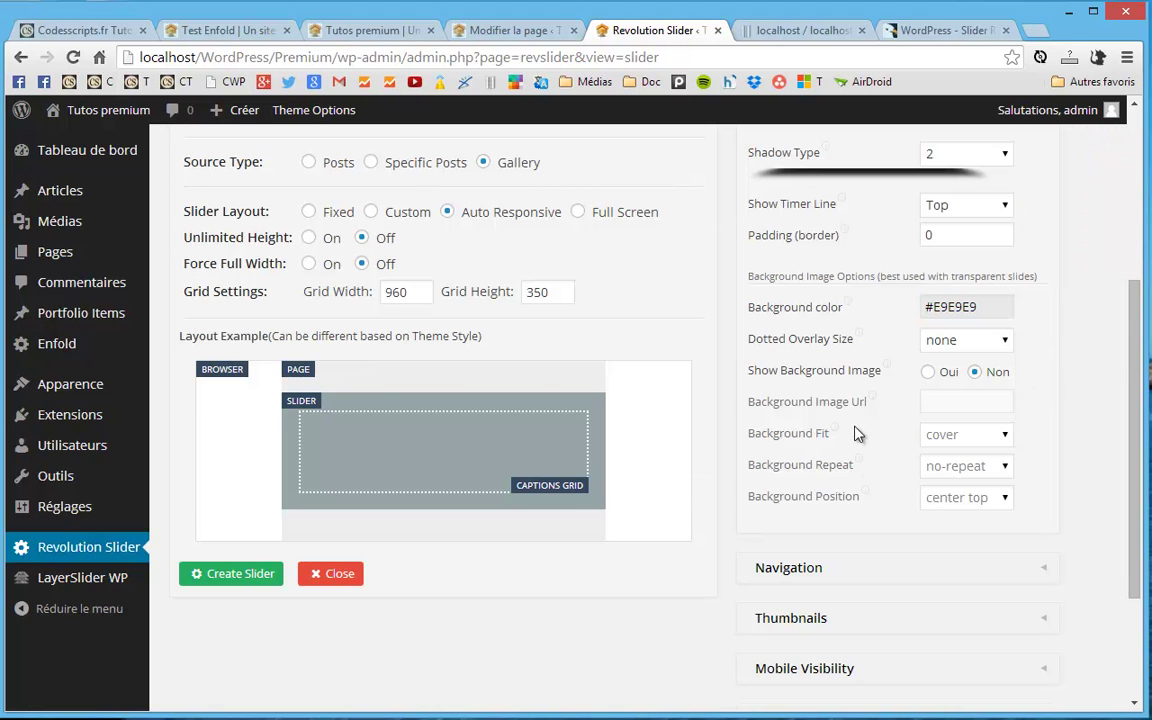
{"action": "scroll", "coordinate": [1018, 600], "scroll_direction": "down", "scroll_amount": 3}
{"action": "left_click", "coordinate": [1047, 393]}
{"action": "scroll", "coordinate": [1047, 393], "scroll_direction": "up", "scroll_amount": 3}
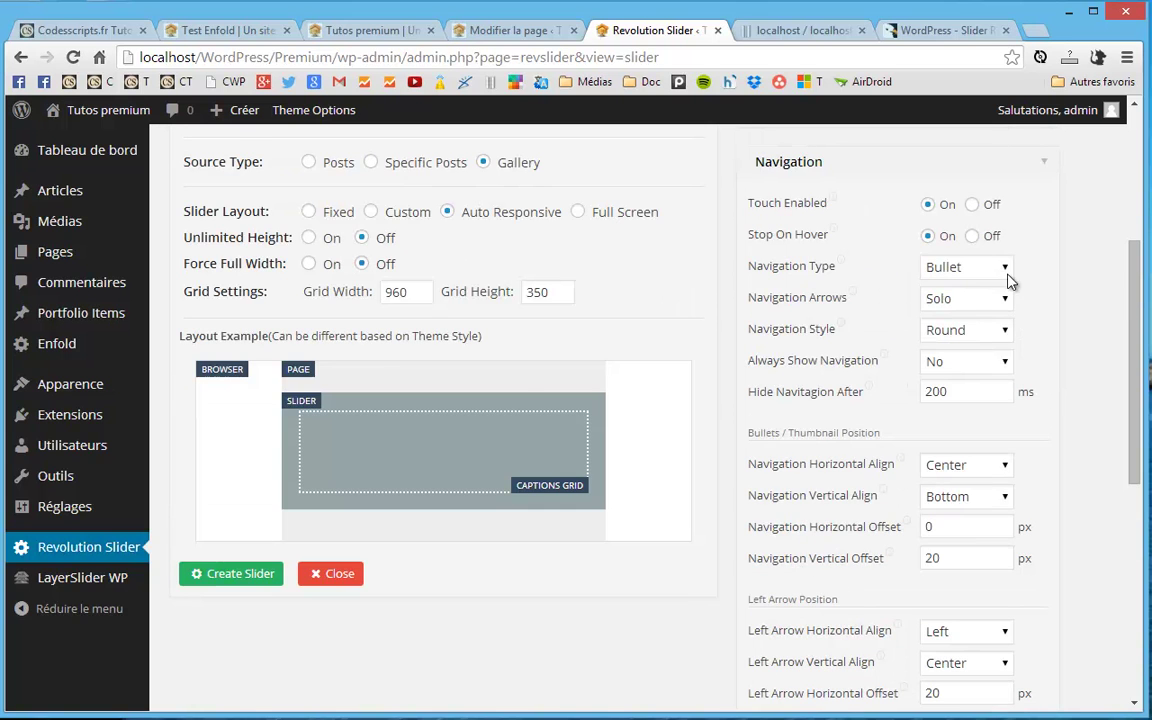
{"action": "key", "text": "ctrl+2"}
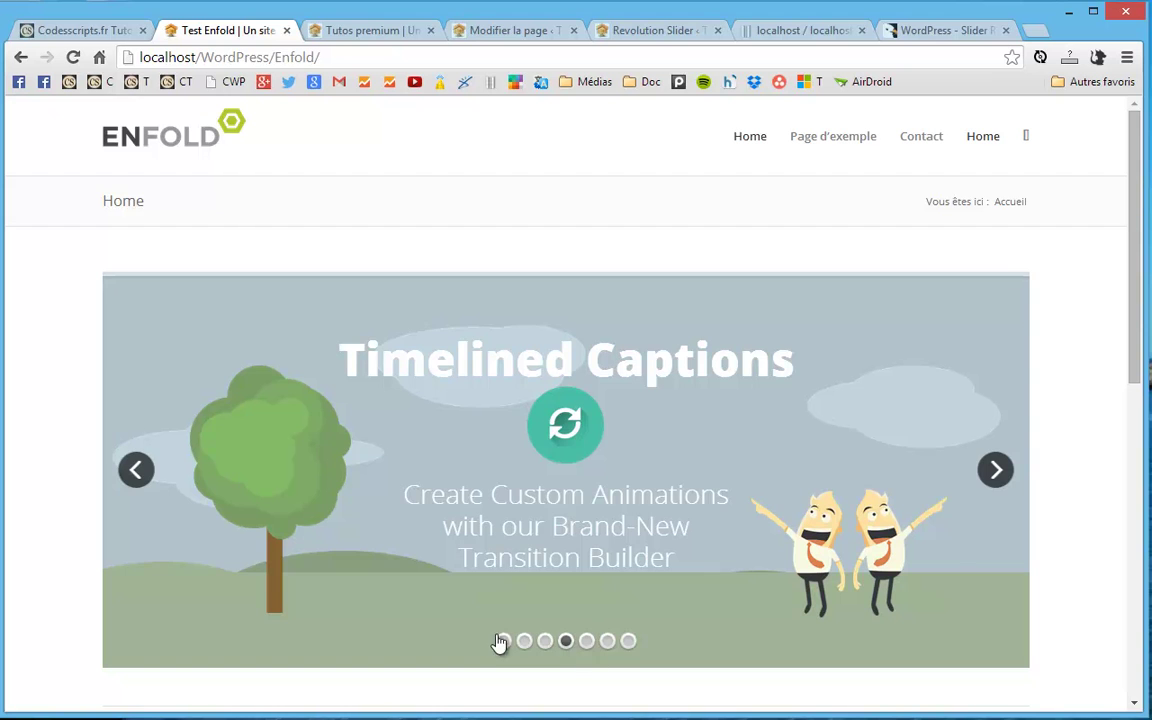
{"action": "key", "text": "ctrl+5"}
Create Slider1 with the configured settings.
{"action": "scroll", "coordinate": [876, 427], "scroll_direction": "up", "scroll_amount": 3}
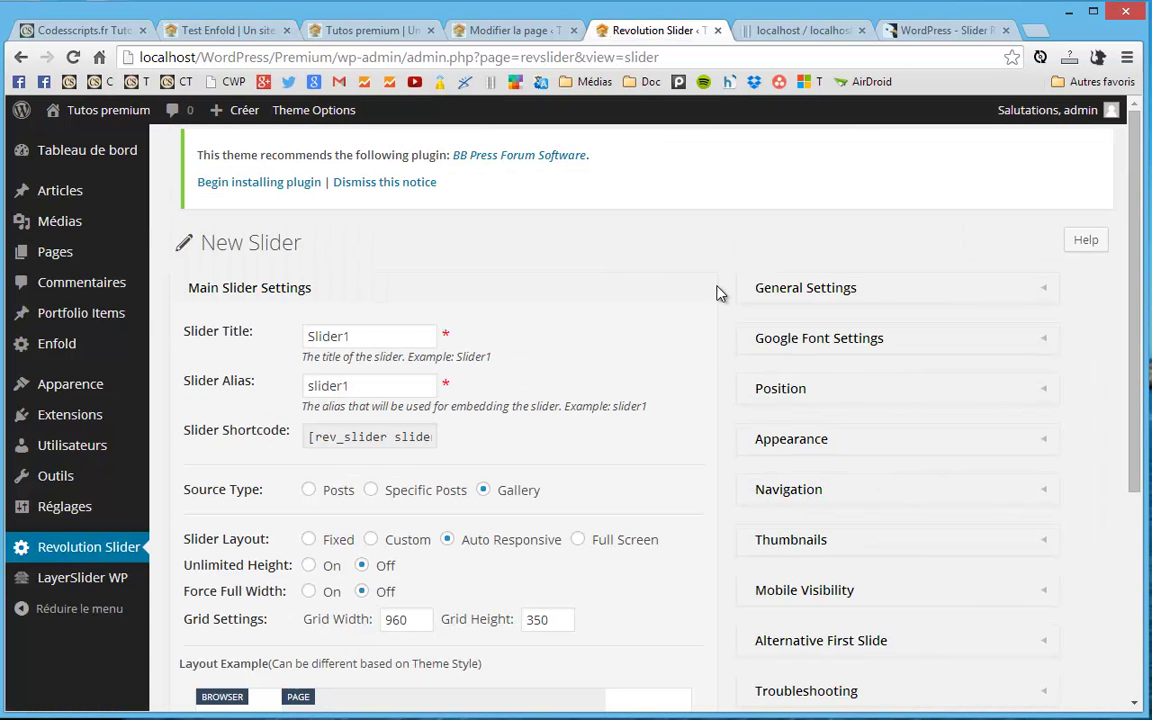
{"action": "scroll", "coordinate": [311, 445], "scroll_direction": "down", "scroll_amount": 4}
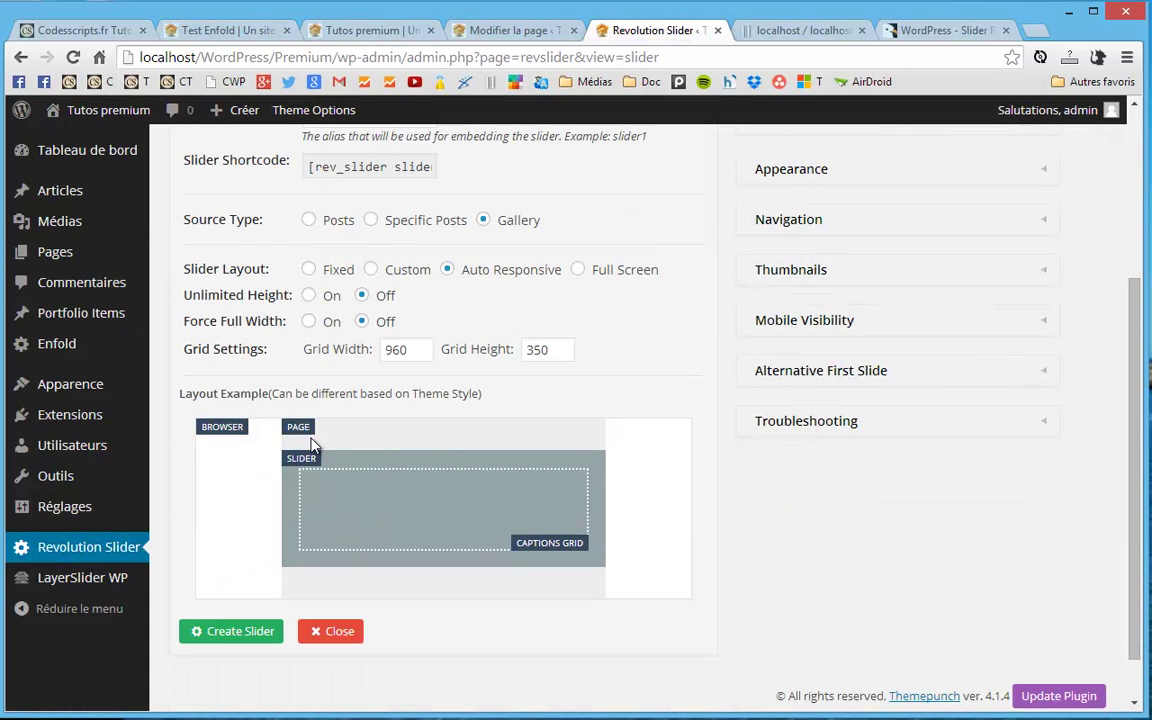
{"action": "left_click", "coordinate": [220, 640]}
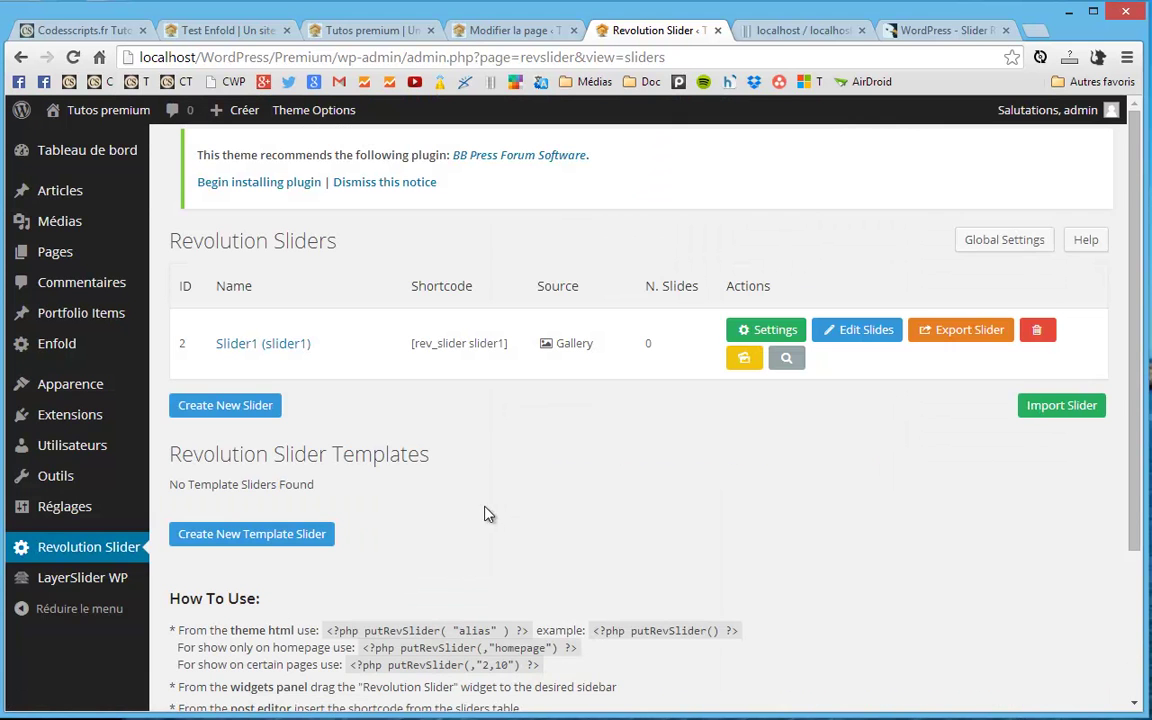
Review the usage instructions below the slider list and highlight Slider1's shortcode.
{"action": "scroll", "coordinate": [498, 510], "scroll_direction": "down", "scroll_amount": 3}
{"action": "scroll", "coordinate": [496, 525], "scroll_direction": "up", "scroll_amount": 3}
{"action": "left_click_drag", "start_coordinate": [512, 348], "coordinate": [427, 350]}
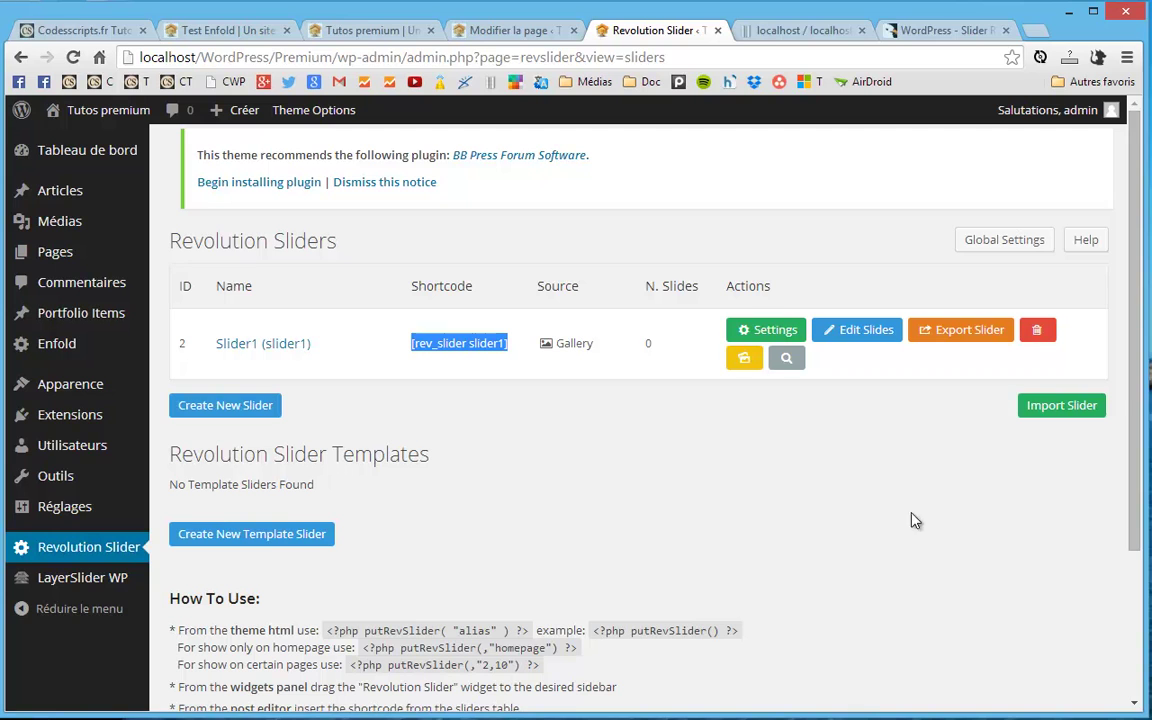
{"action": "key", "text": "alt+Tab"}
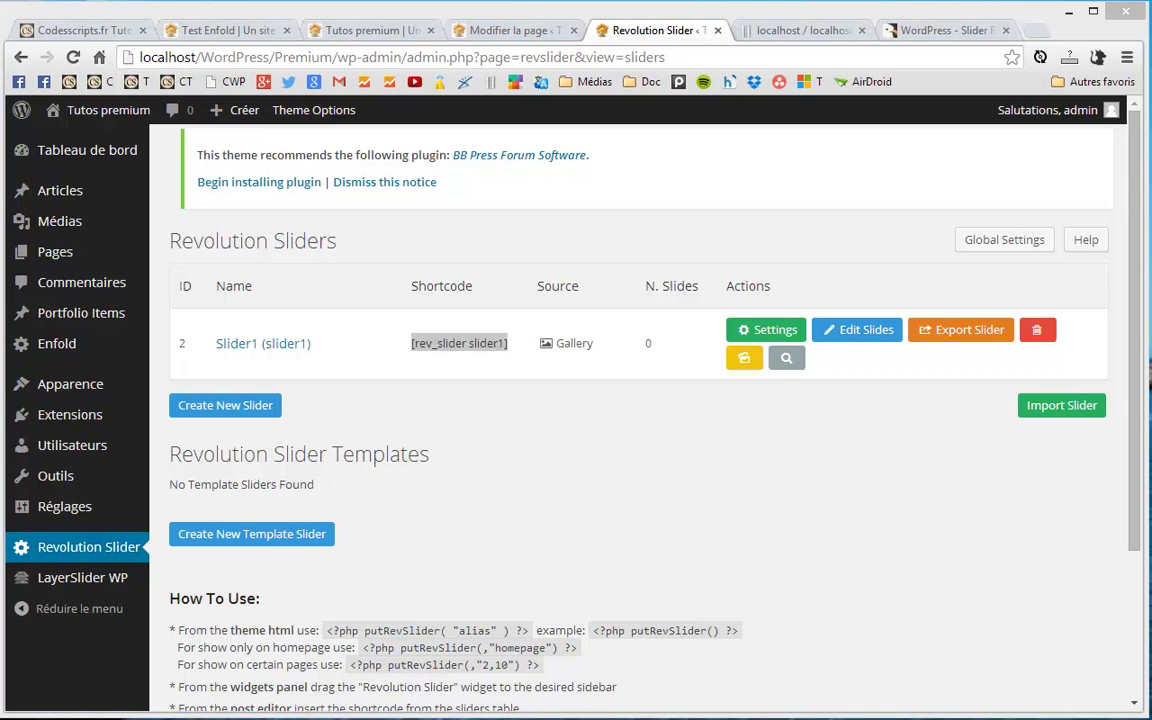
Add a new slide to Slider1 using the bleu-1170-500.jpg image from the media library.
{"action": "left_click", "coordinate": [856, 336]}
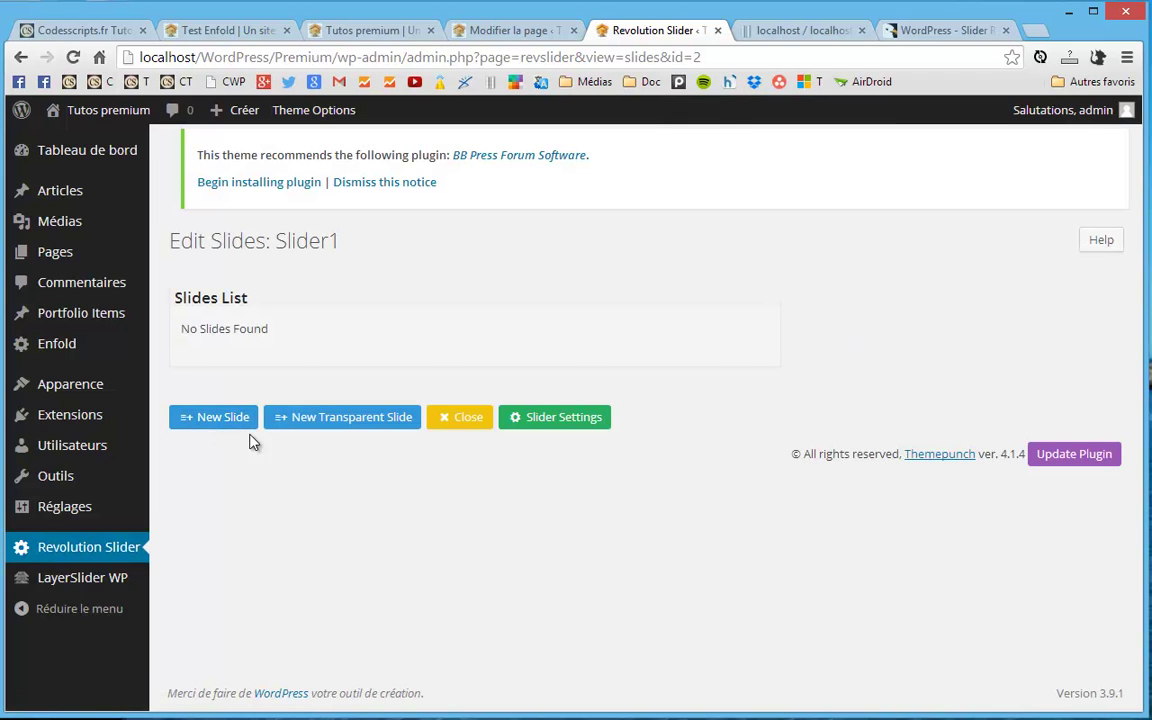
{"action": "left_click", "coordinate": [208, 417]}
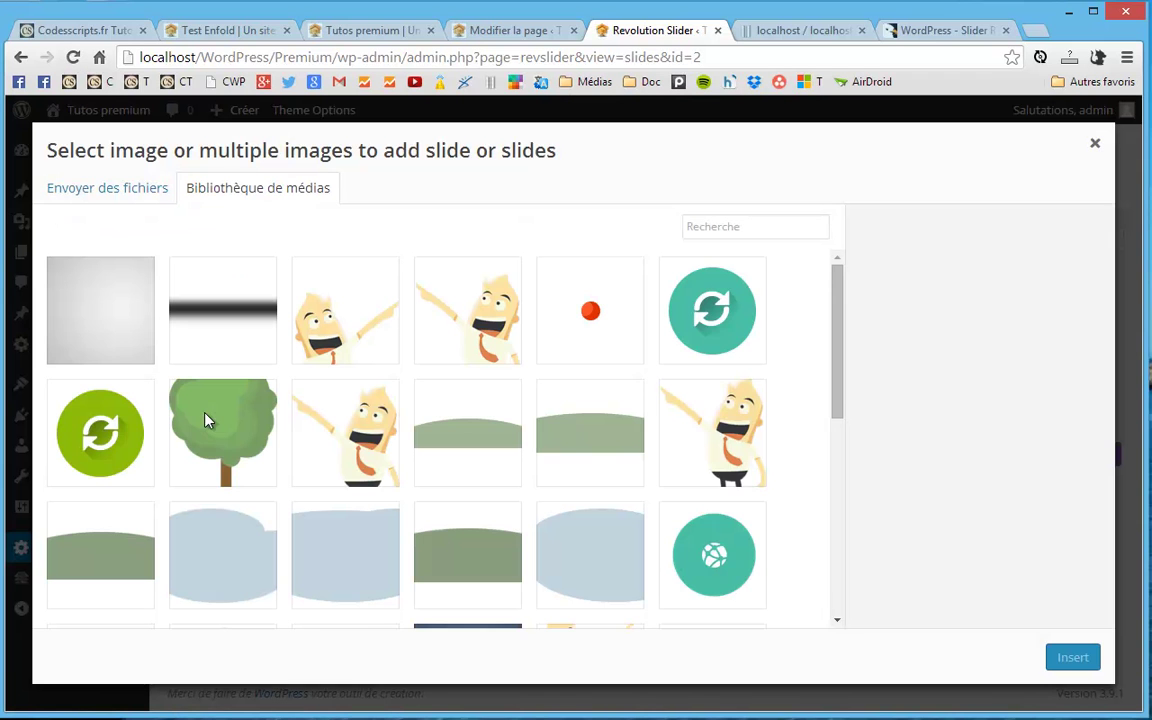
{"action": "scroll", "coordinate": [440, 435], "scroll_direction": "down", "scroll_amount": 2}
{"action": "scroll", "coordinate": [445, 438], "scroll_direction": "down", "scroll_amount": 5}
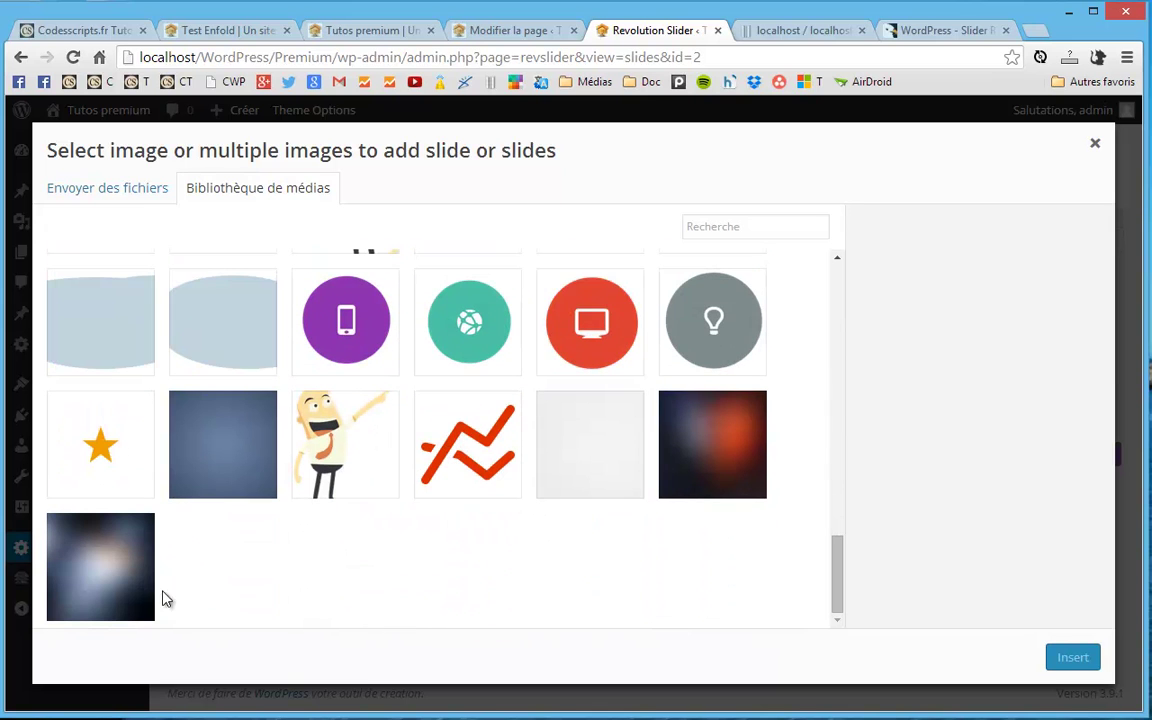
{"action": "left_click", "coordinate": [104, 578]}
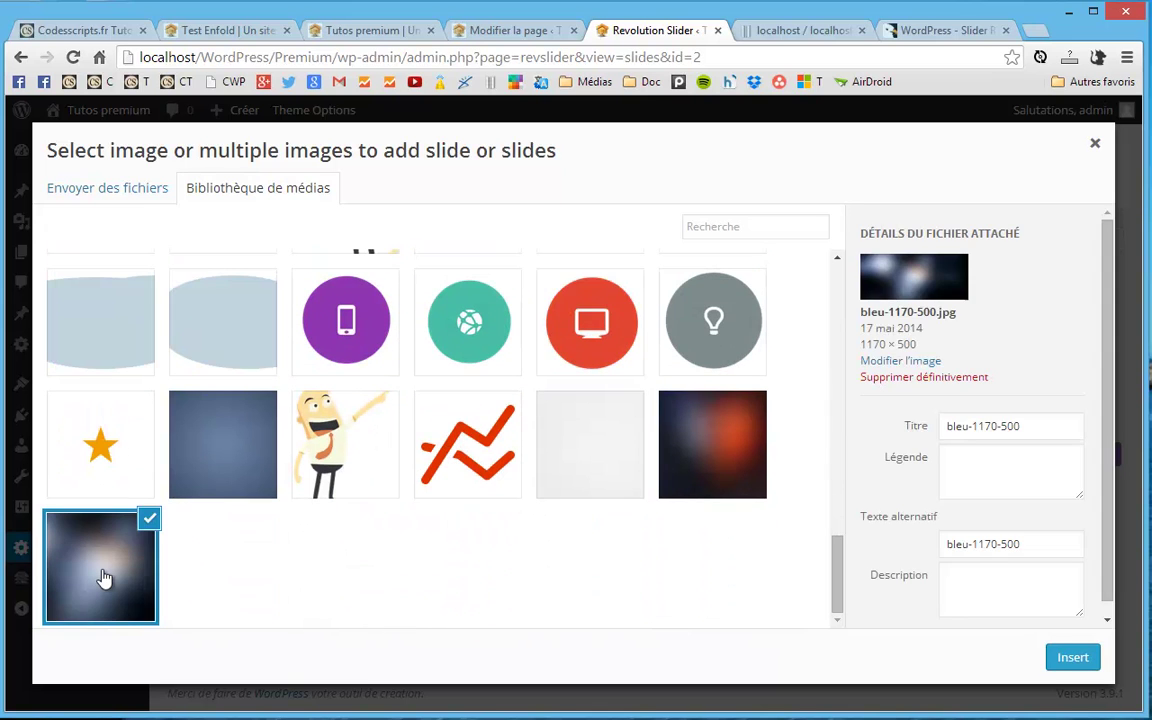
{"action": "left_click", "coordinate": [1066, 662]}
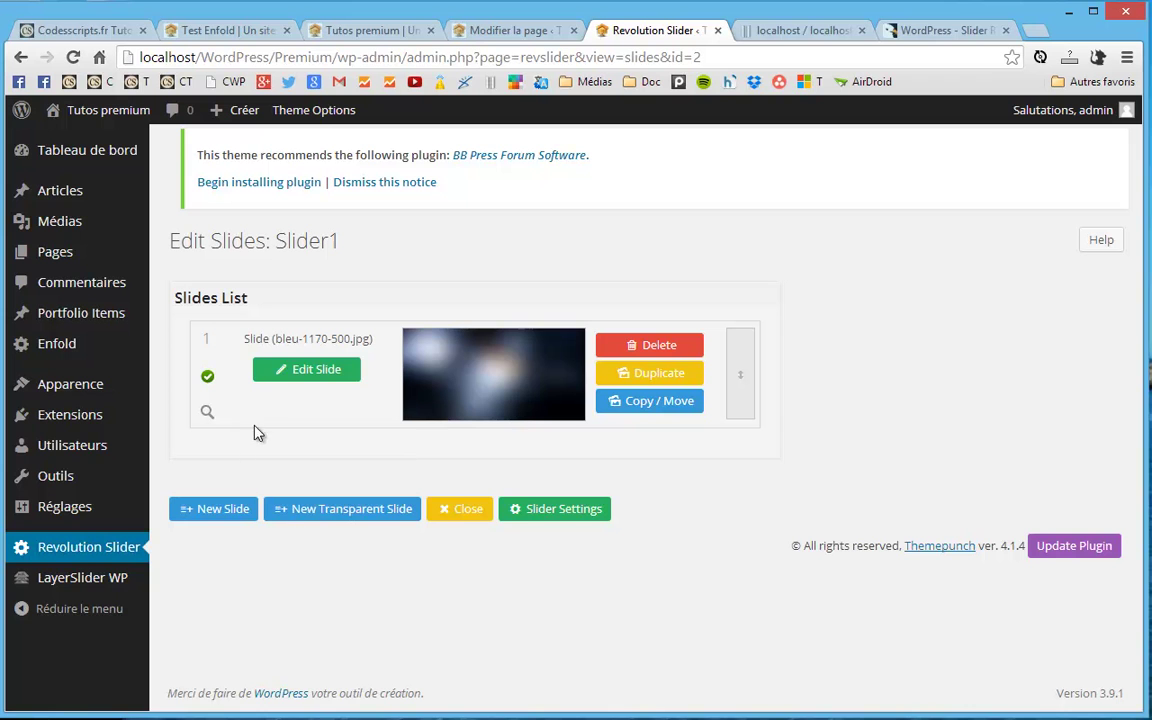
Open the bleu-1170-500.jpg slide for editing and review its general, background and layer settings.
{"action": "left_click", "coordinate": [307, 372]}
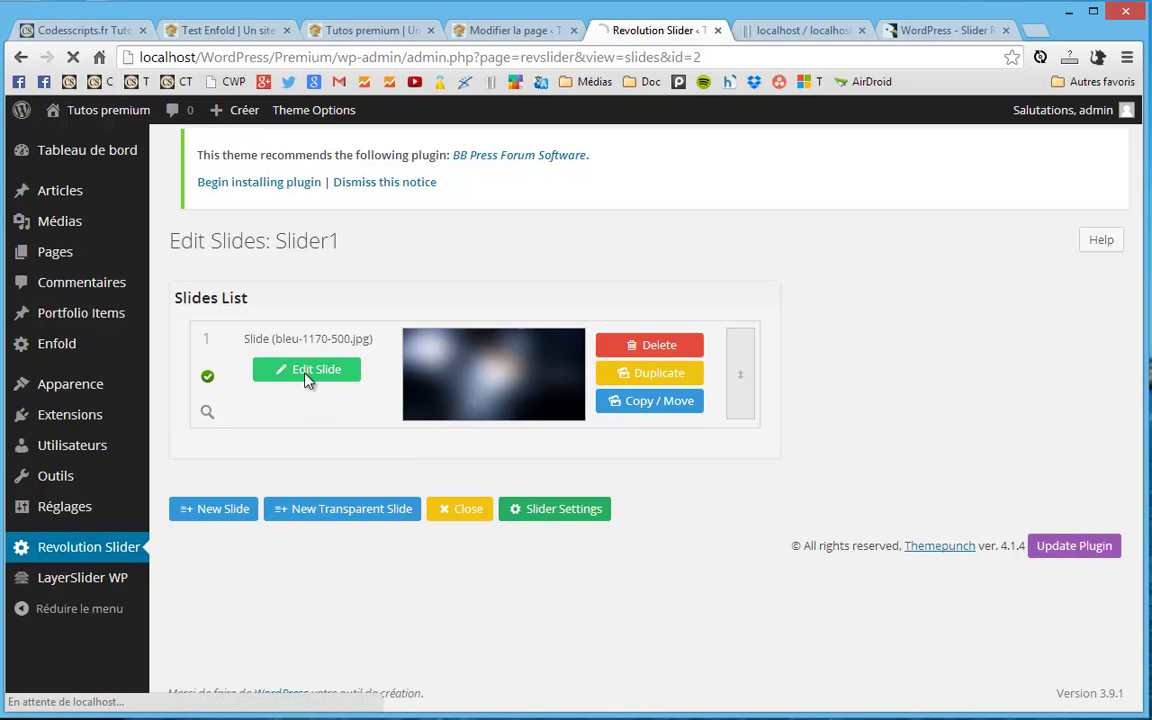
{"action": "scroll", "coordinate": [307, 381], "scroll_direction": "down", "scroll_amount": 9}
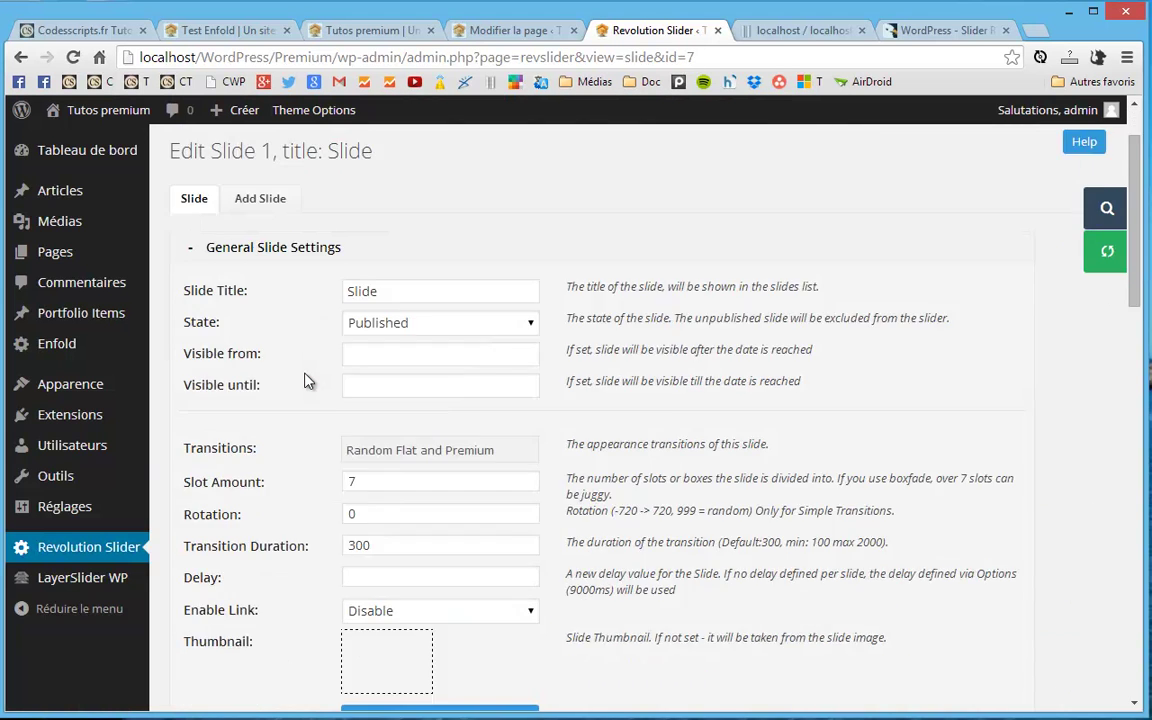
{"action": "scroll", "coordinate": [307, 381], "scroll_direction": "up", "scroll_amount": 1}
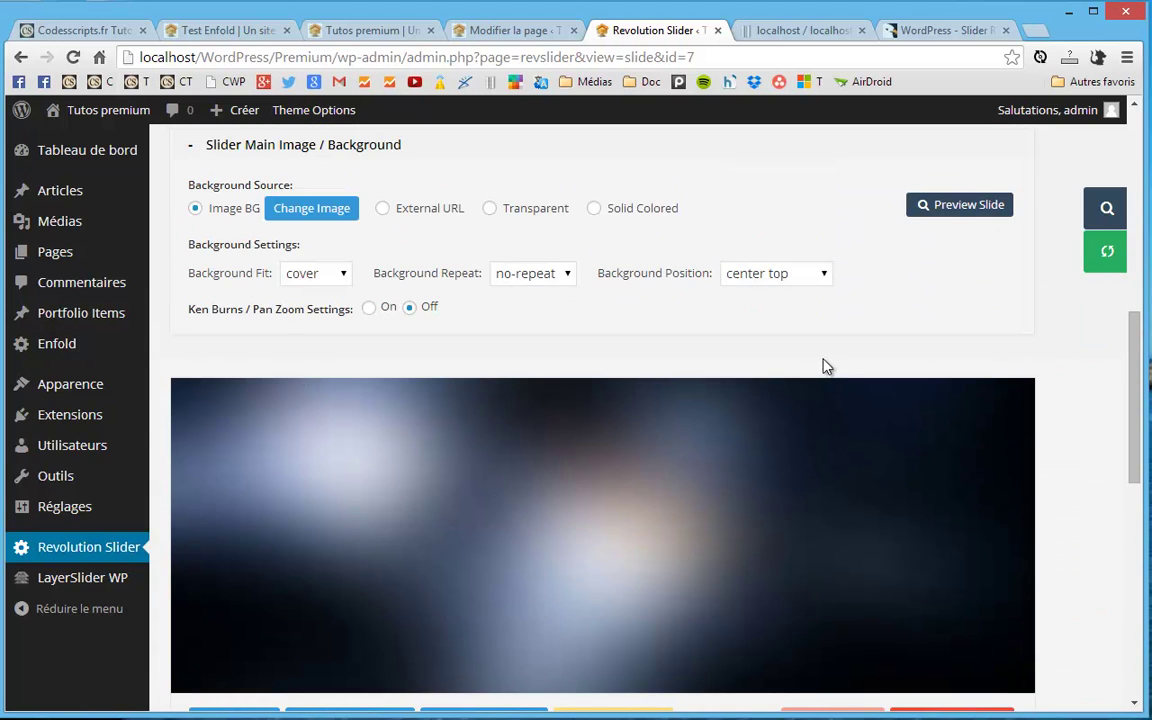
{"action": "scroll", "coordinate": [521, 375], "scroll_direction": "down", "scroll_amount": 4}
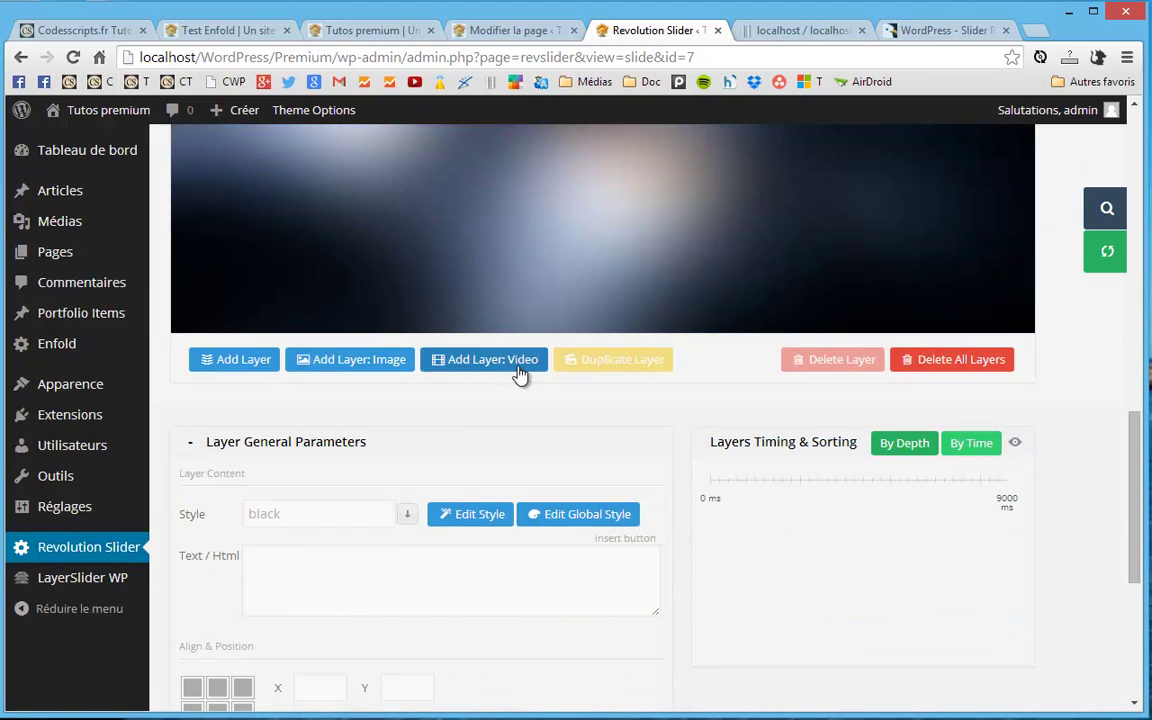
{"action": "scroll", "coordinate": [521, 373], "scroll_direction": "up", "scroll_amount": 2}
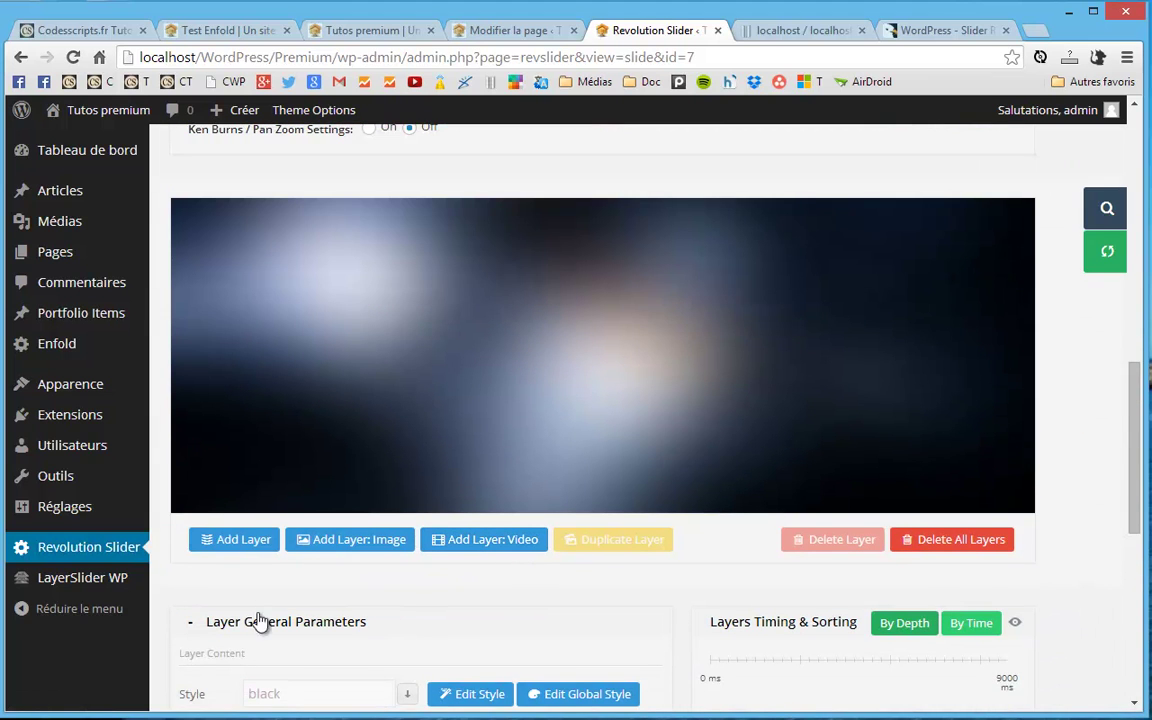
Add an image layer to the slide using imac1.png from the media library.
{"action": "left_click", "coordinate": [345, 546]}
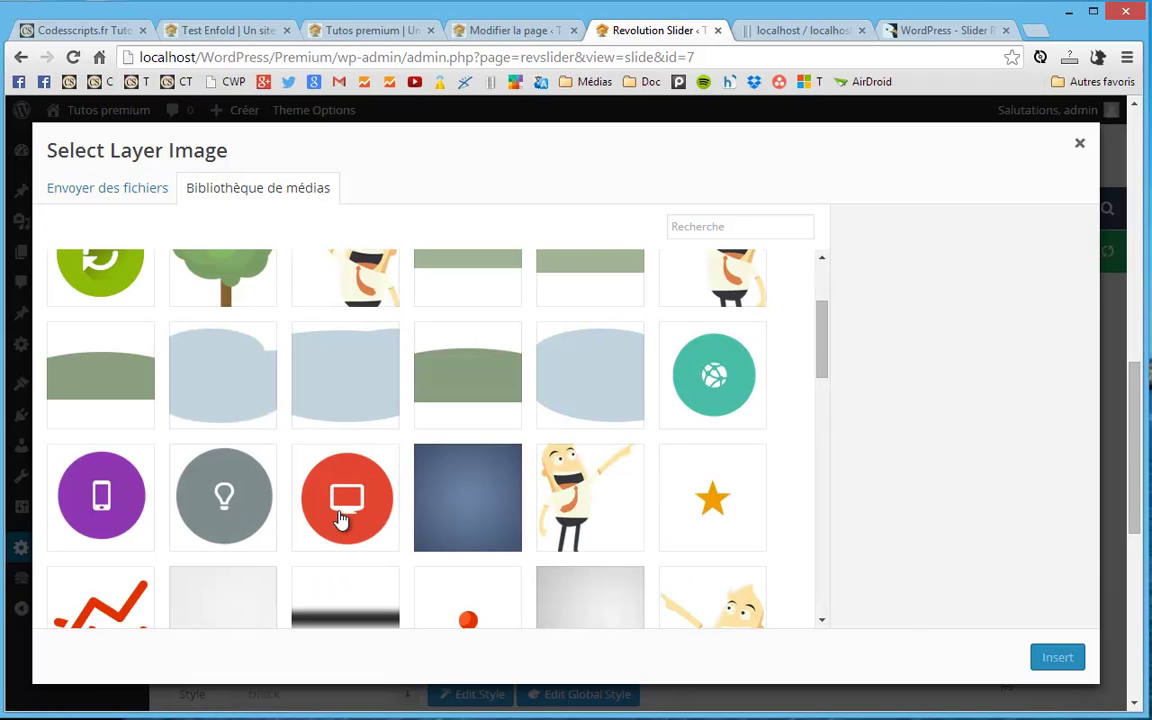
{"action": "left_click", "coordinate": [334, 522]}
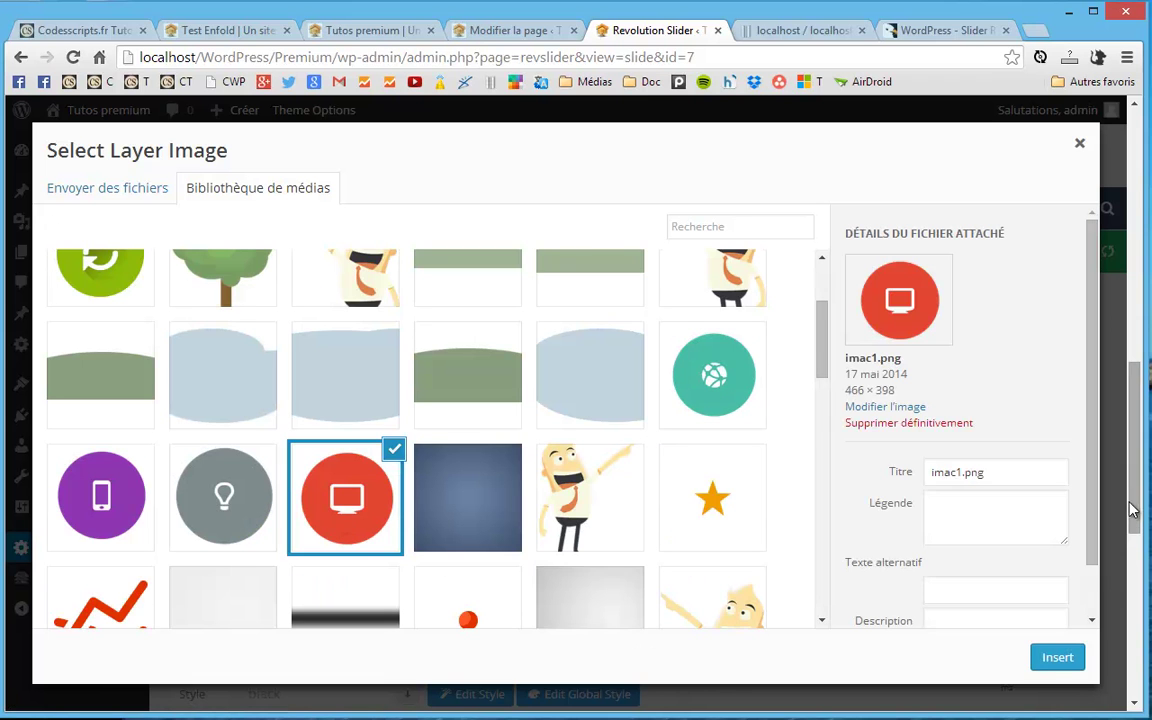
{"action": "left_click", "coordinate": [1057, 657]}
Move the red monitor image layer toward the slide's upper-left corner, at about X 23, Y 29.
{"action": "scroll", "coordinate": [717, 570], "scroll_direction": "up", "scroll_amount": 4}
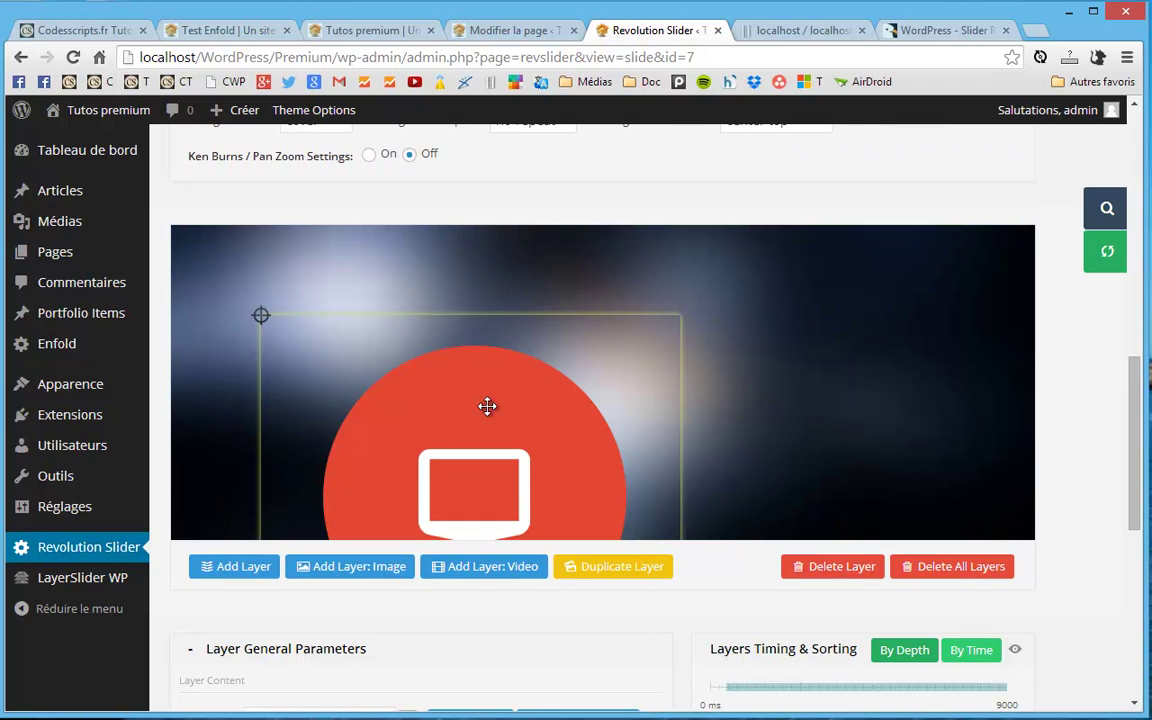
{"action": "left_click_drag", "start_coordinate": [412, 401], "coordinate": [381, 354]}
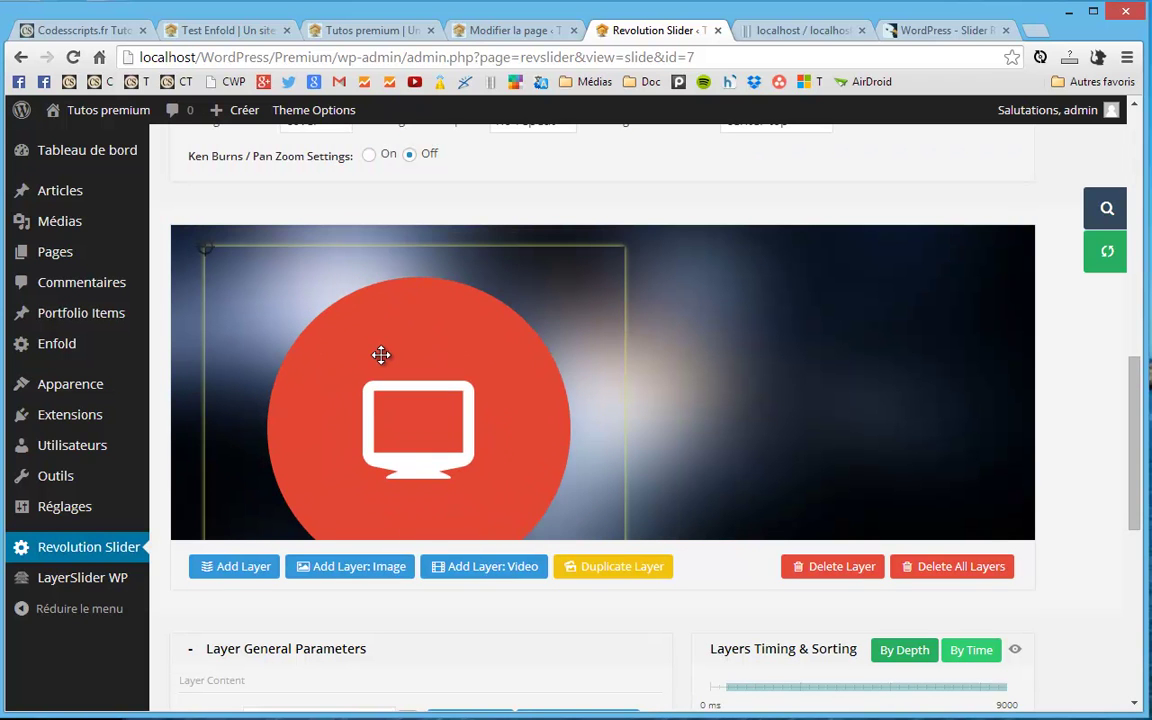
{"action": "mouse_move", "coordinate": [337, 391]}
{"action": "left_mouse_down"}
{"action": "mouse_move", "coordinate": [509, 406]}
{"action": "mouse_move", "coordinate": [286, 353]}
{"action": "mouse_move", "coordinate": [342, 401]}
{"action": "left_mouse_up"}
Set the image layer's width and height to 300 with Scale Proportional enabled, and shift it slightly right and down on the slide.
{"action": "scroll", "coordinate": [347, 627], "scroll_direction": "down", "scroll_amount": 6}
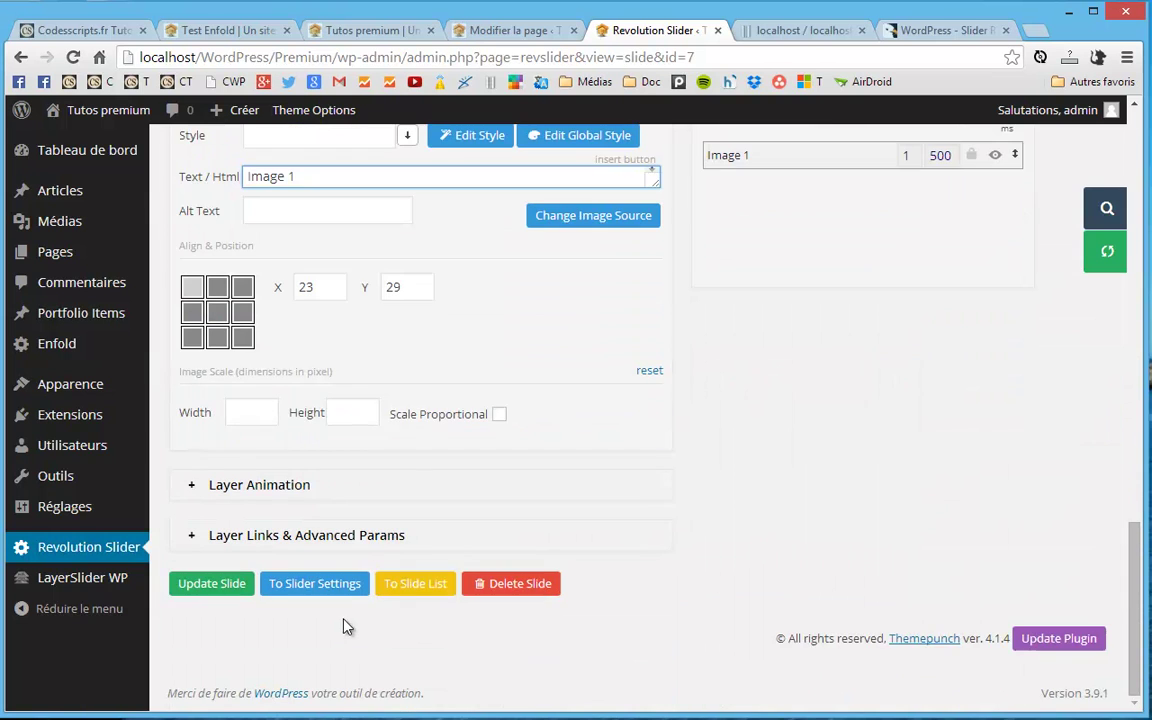
{"action": "scroll", "coordinate": [347, 627], "scroll_direction": "up", "scroll_amount": 2}
{"action": "scroll", "coordinate": [347, 627], "scroll_direction": "up", "scroll_amount": 2}
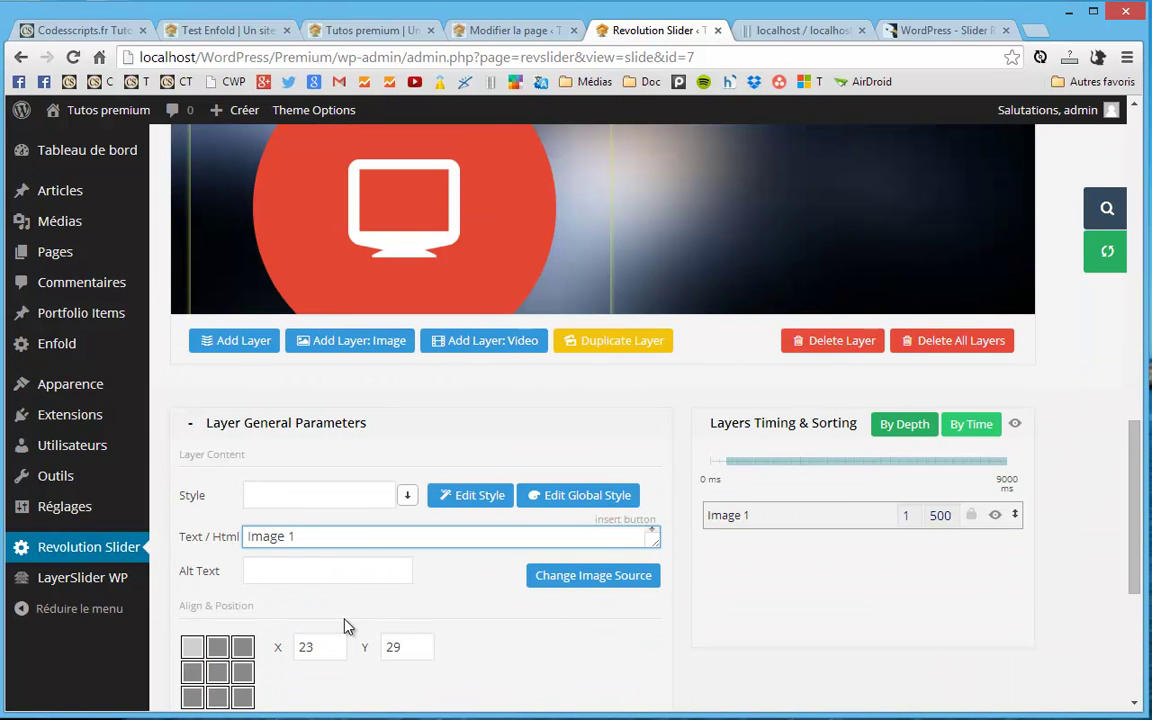
{"action": "scroll", "coordinate": [375, 577], "scroll_direction": "down", "scroll_amount": 3}
{"action": "left_click", "coordinate": [255, 497]}
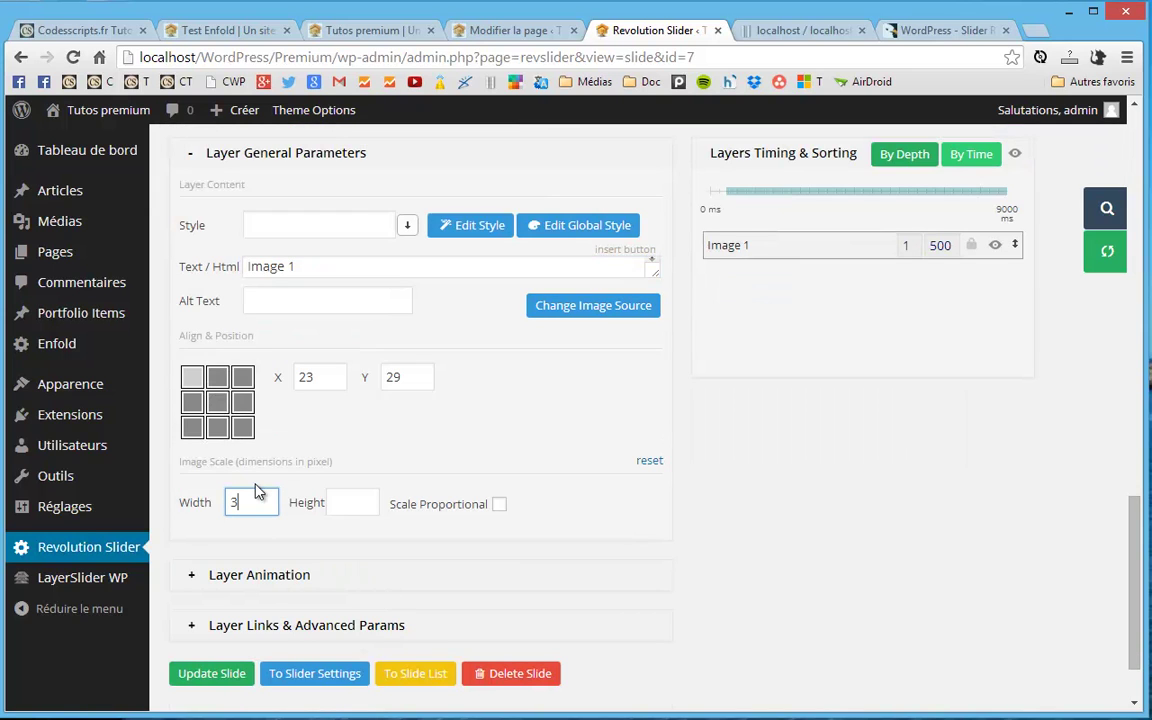
{"action": "left_click", "coordinate": [355, 500]}
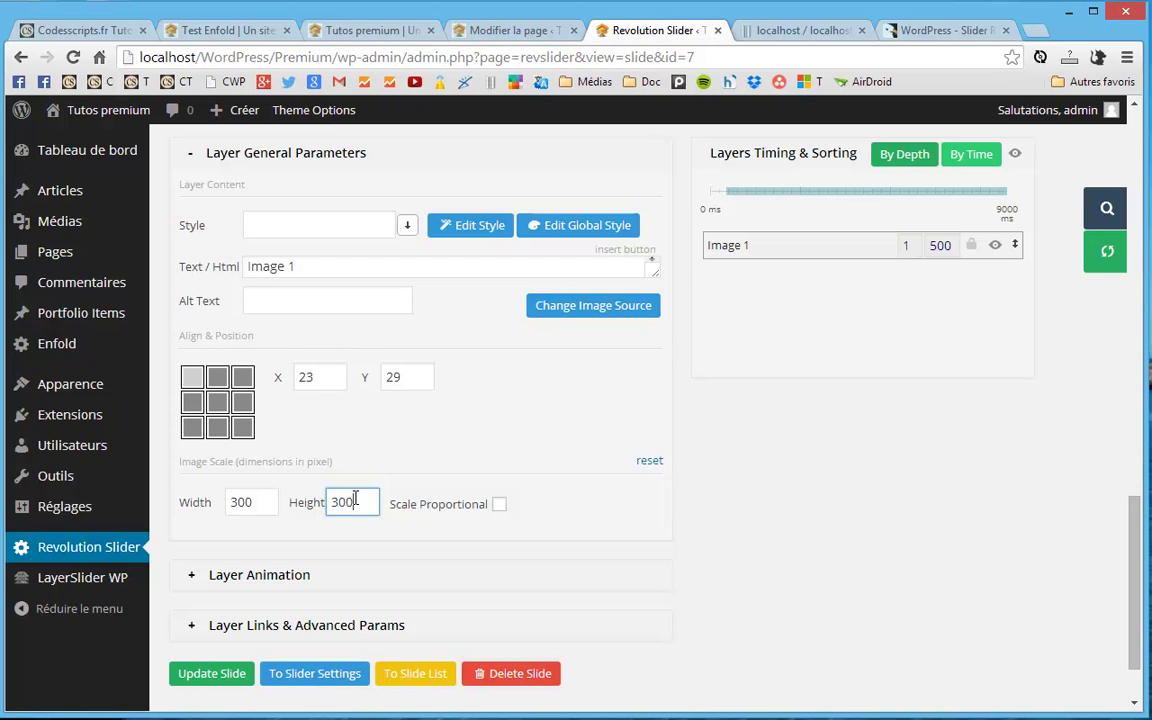
{"action": "left_click", "coordinate": [498, 505]}
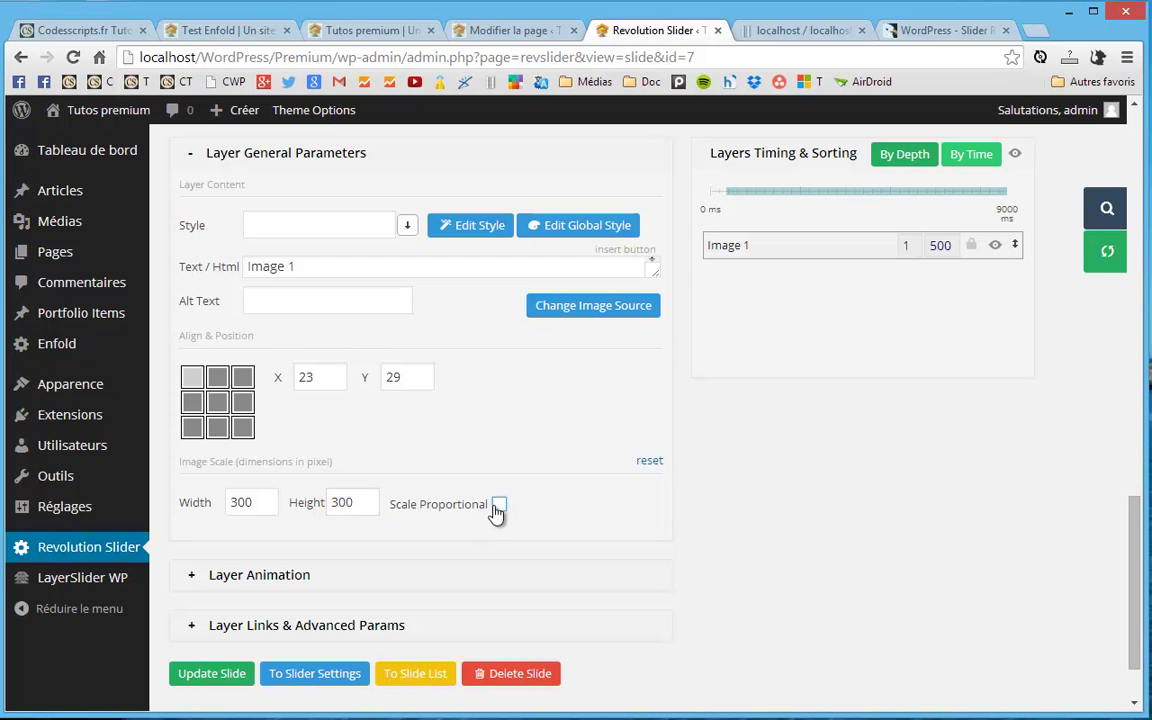
{"action": "scroll", "coordinate": [498, 523], "scroll_direction": "up", "scroll_amount": 5}
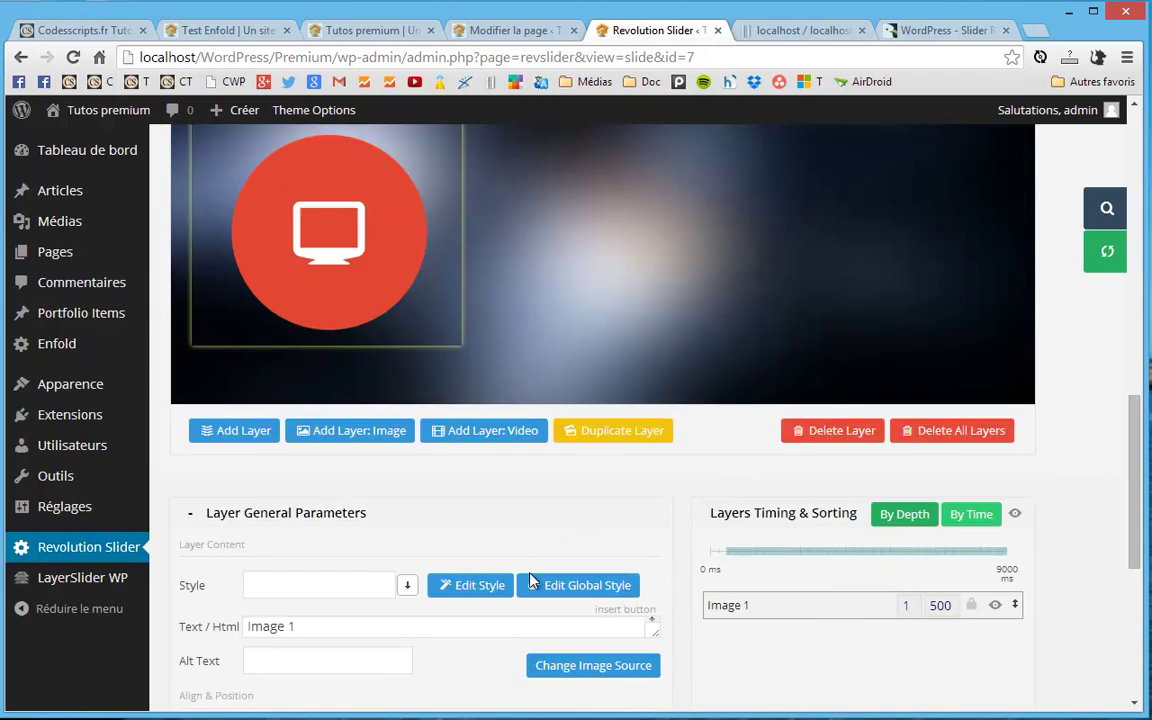
{"action": "left_click_drag", "start_coordinate": [336, 396], "coordinate": [365, 411]}
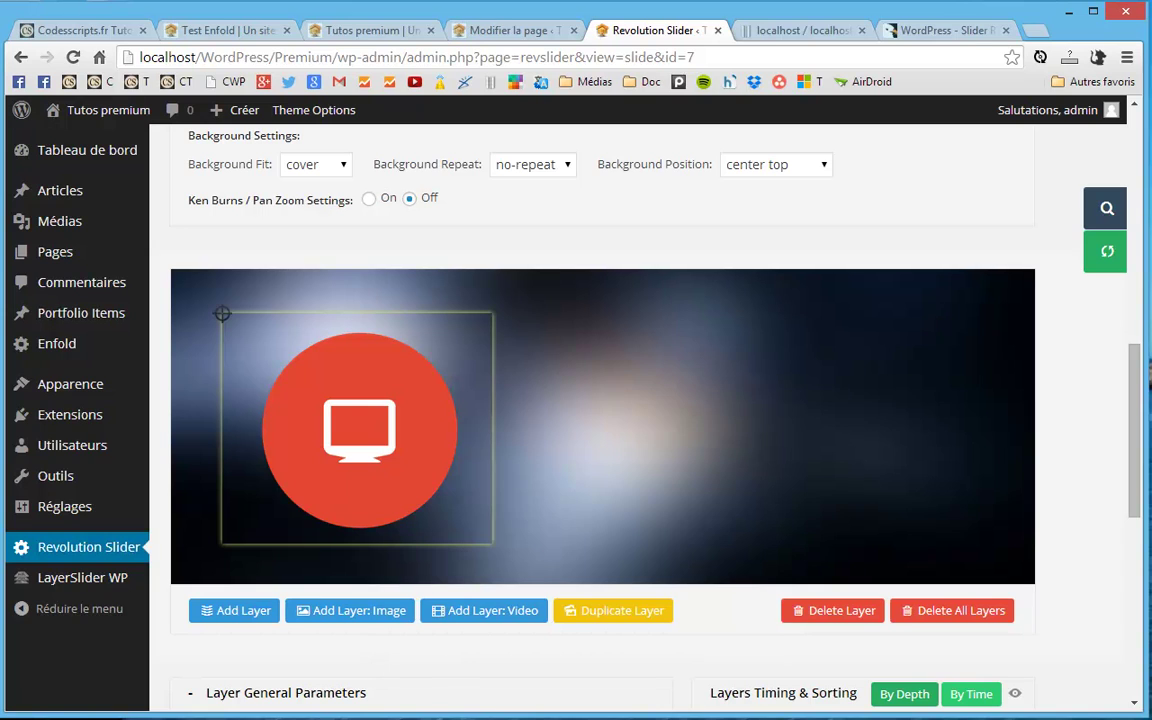
Switch to YouTube in a new browser tab and open the channel's video "WordPress obliger de mettre une image à la une".
{"action": "left_click", "coordinate": [1036, 32]}
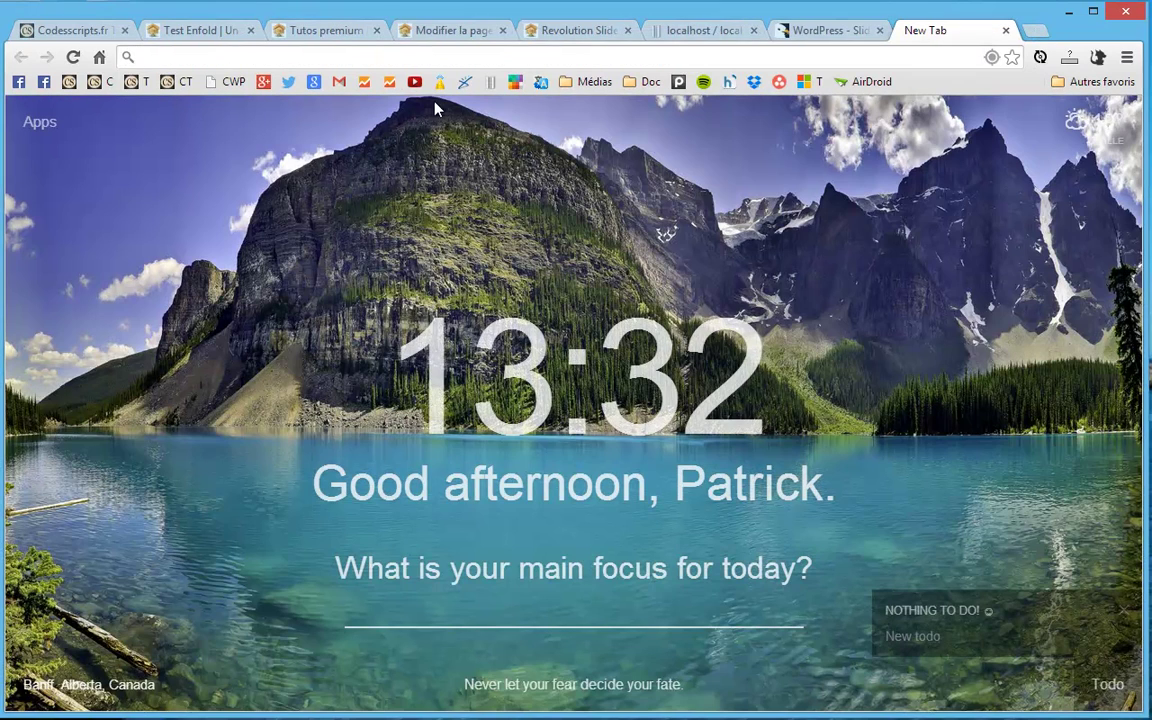
{"action": "left_click", "coordinate": [414, 82]}
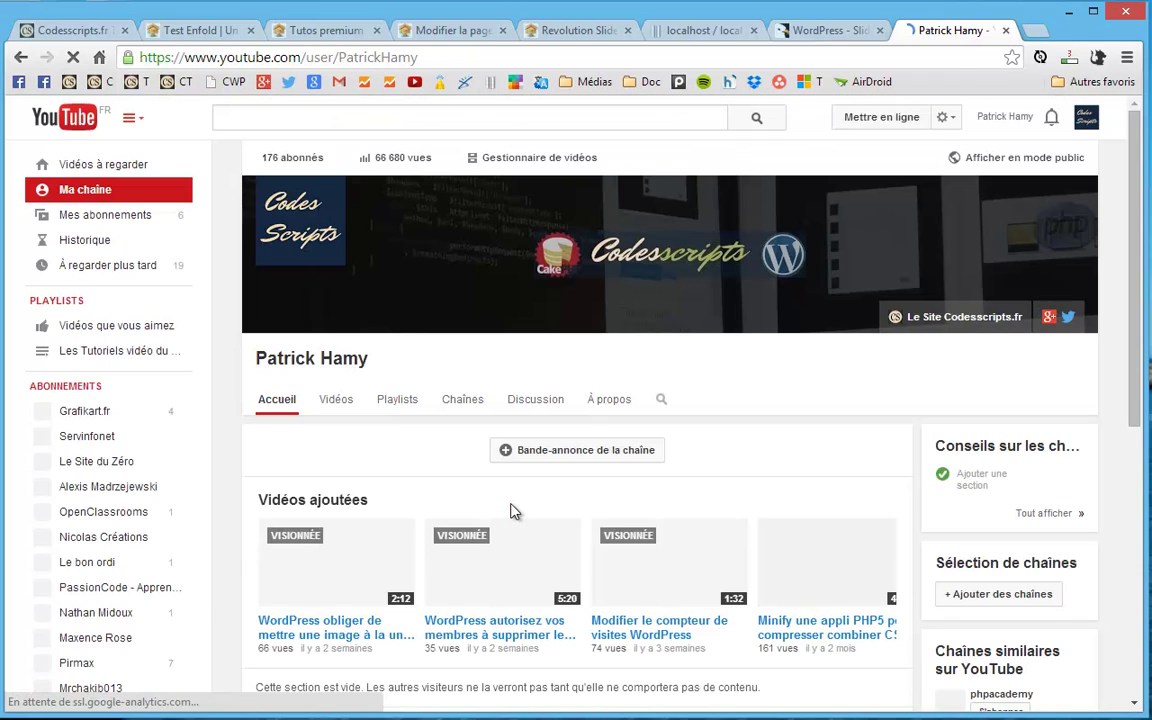
{"action": "left_click", "coordinate": [347, 629]}
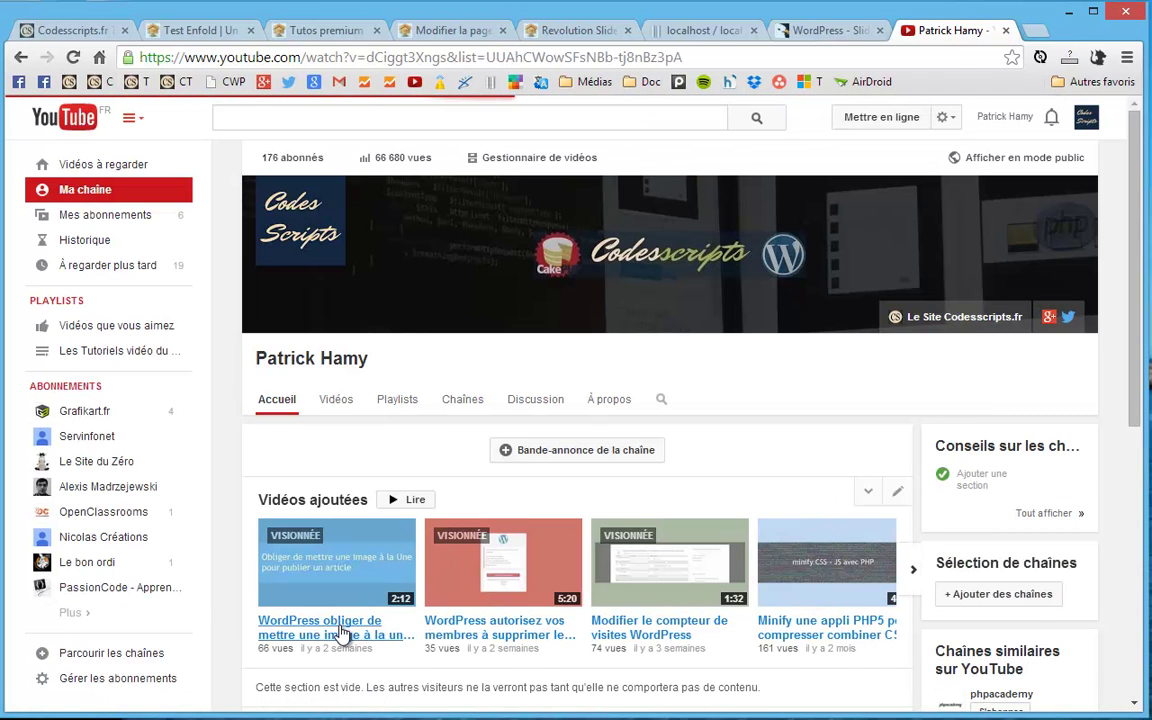
Copy the video's short share link with playlist sharing turned off, and close the YouTube page.
{"action": "scroll", "coordinate": [347, 625], "scroll_direction": "down", "scroll_amount": 3}
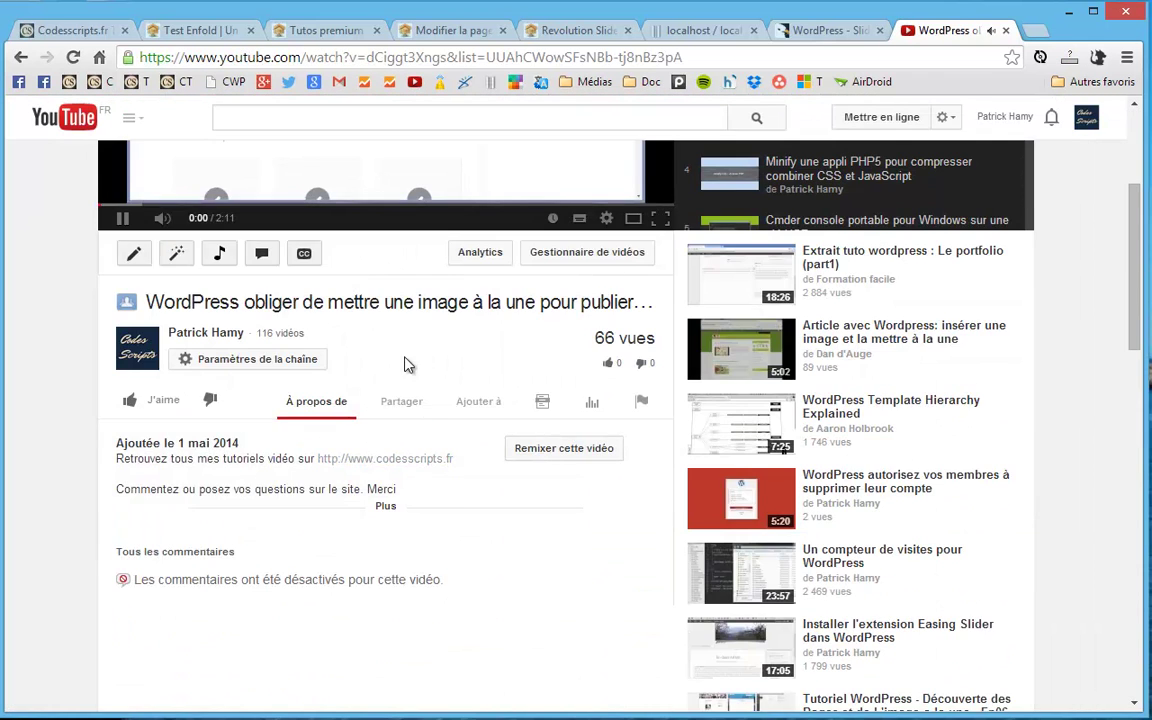
{"action": "left_click", "coordinate": [416, 404]}
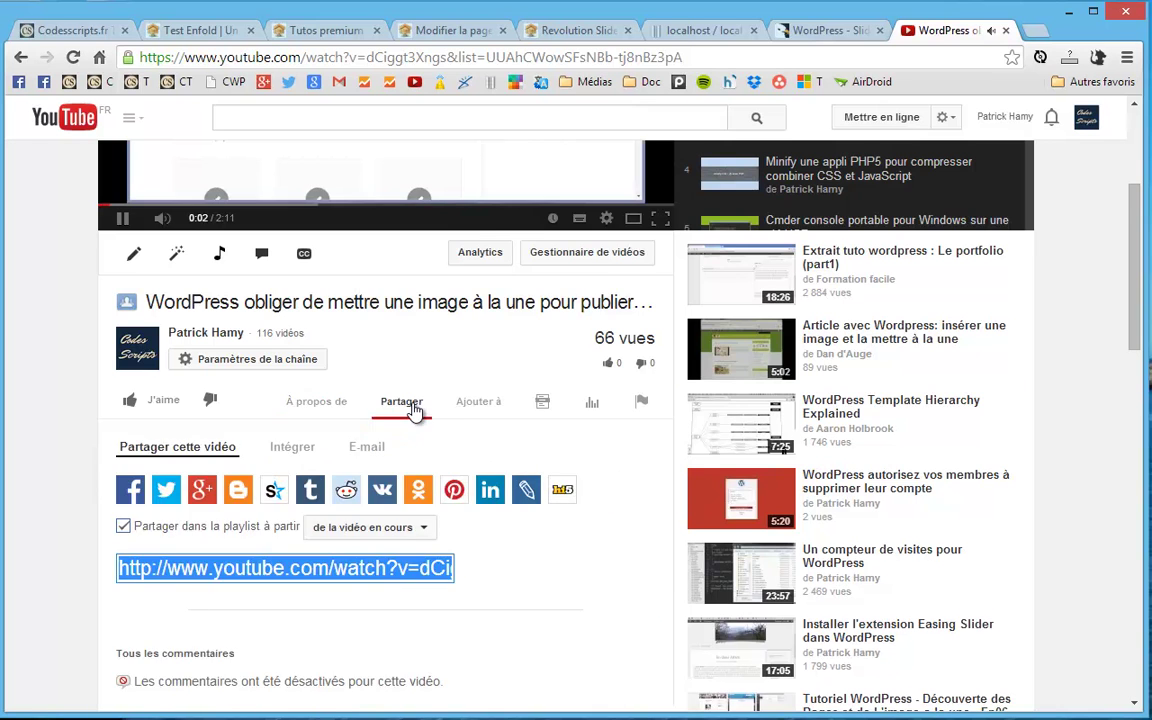
{"action": "scroll", "coordinate": [400, 430], "scroll_direction": "down", "scroll_amount": 2}
{"action": "left_click", "coordinate": [123, 346]}
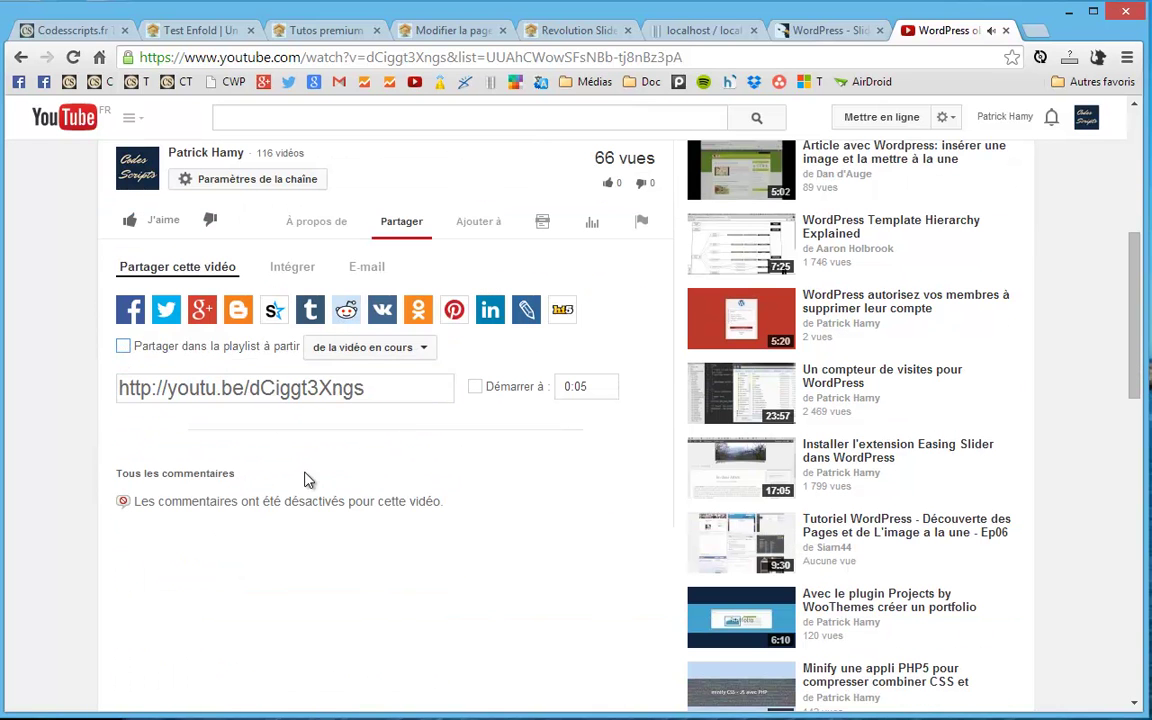
{"action": "left_click", "coordinate": [382, 387]}
{"action": "key", "text": "ctrl+c"}
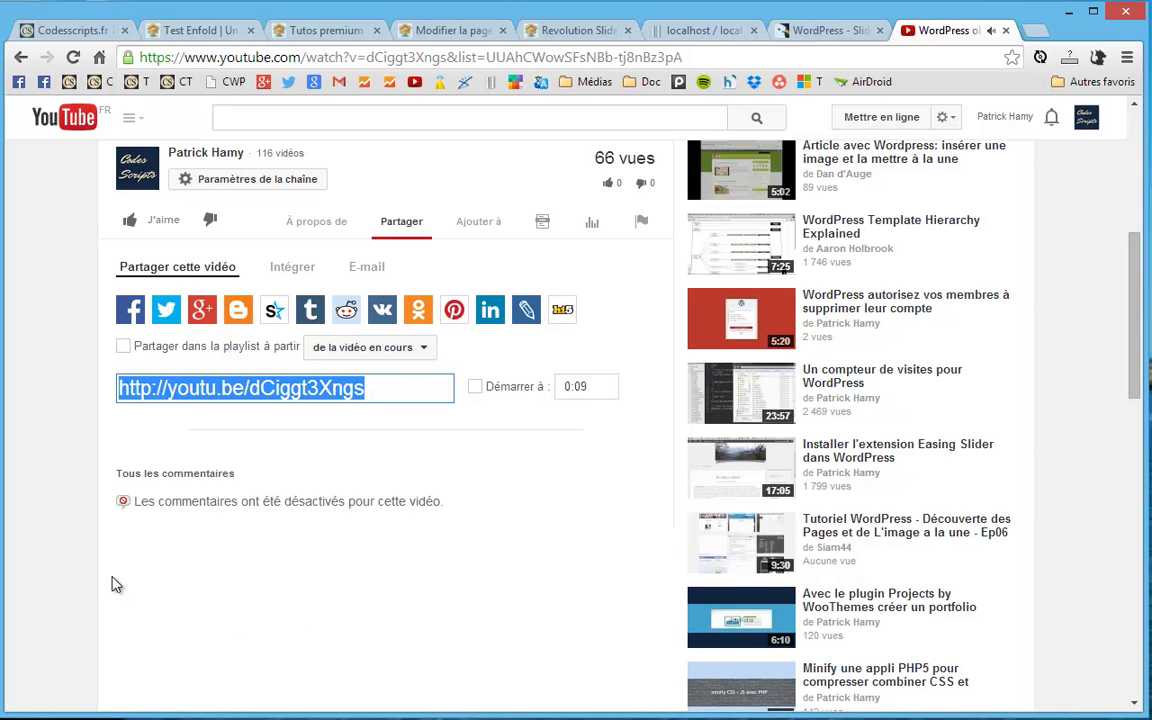
{"action": "left_click", "coordinate": [1006, 31]}
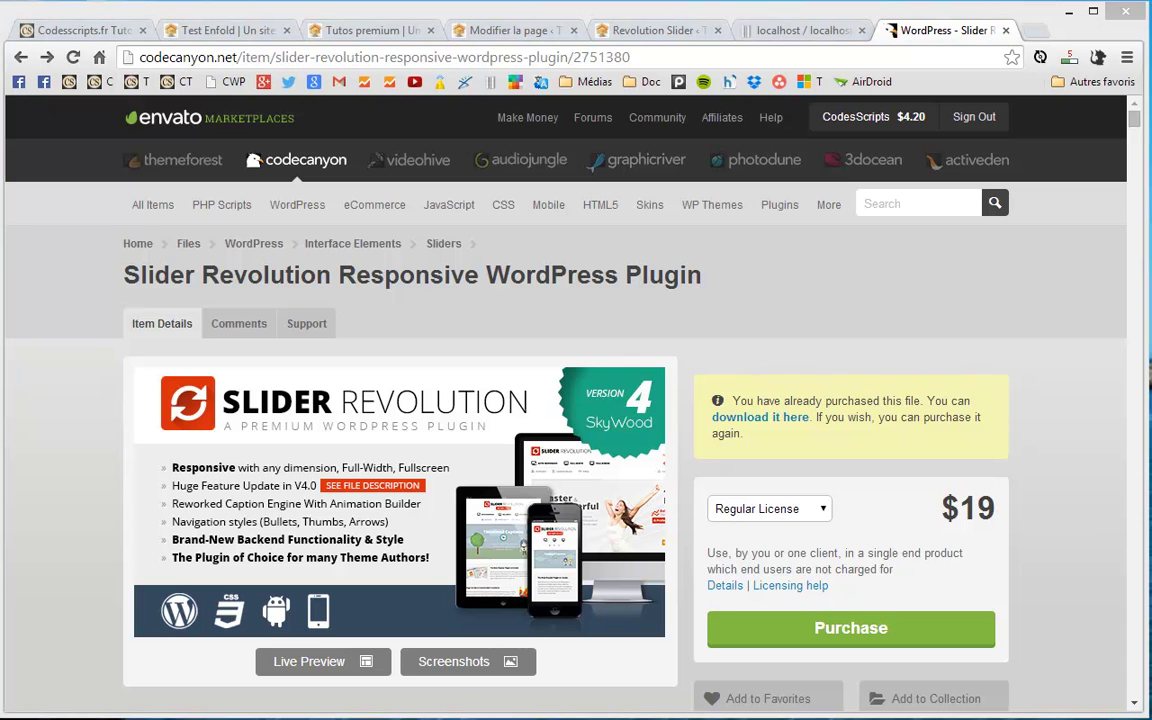
Switch to Notepad, paste the link, cut the video ID dCiggt3Xngs out of it and move the Notepad window out of the way.
{"action": "left_click_drag", "start_coordinate": [694, 249], "coordinate": [571, 206]}
{"action": "key", "text": "ctrl+v"}
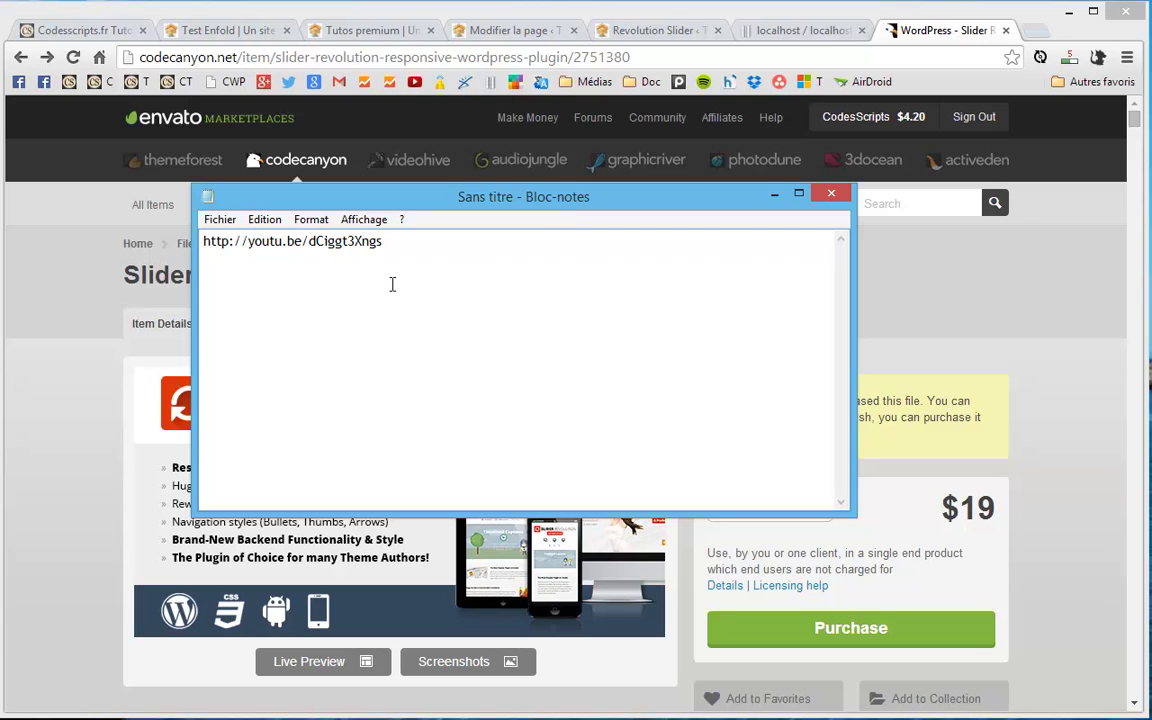
{"action": "left_click_drag", "start_coordinate": [382, 241], "coordinate": [317, 241]}
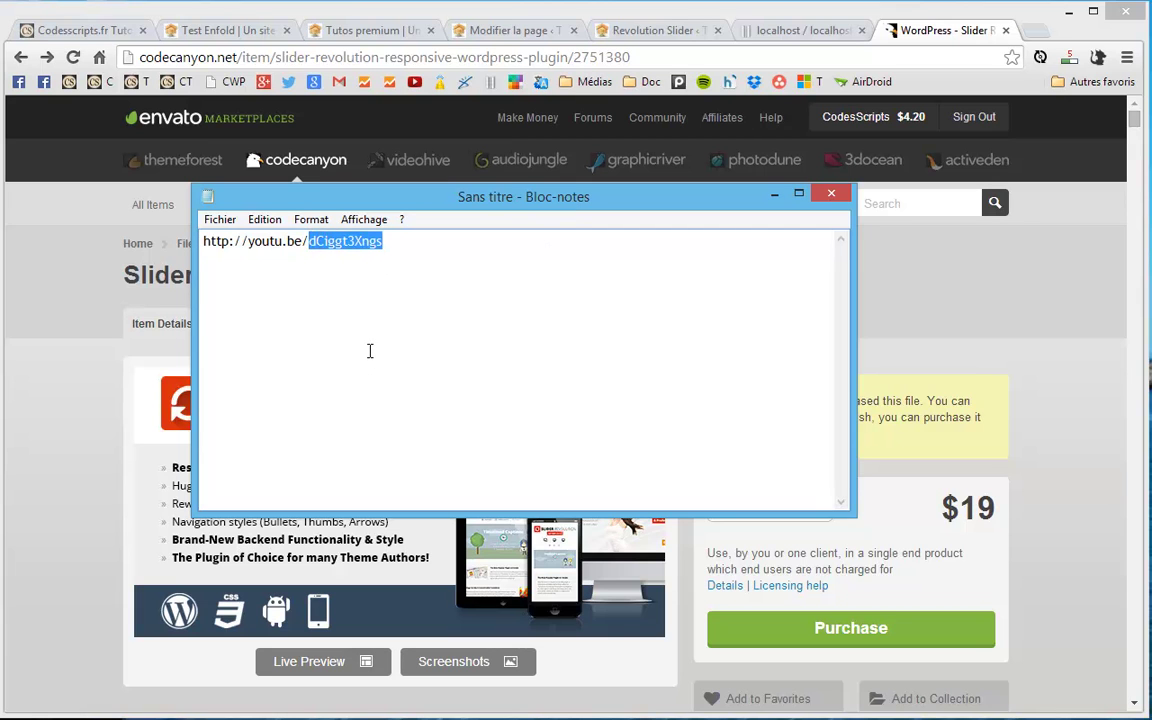
{"action": "key", "text": "ctrl+x"}
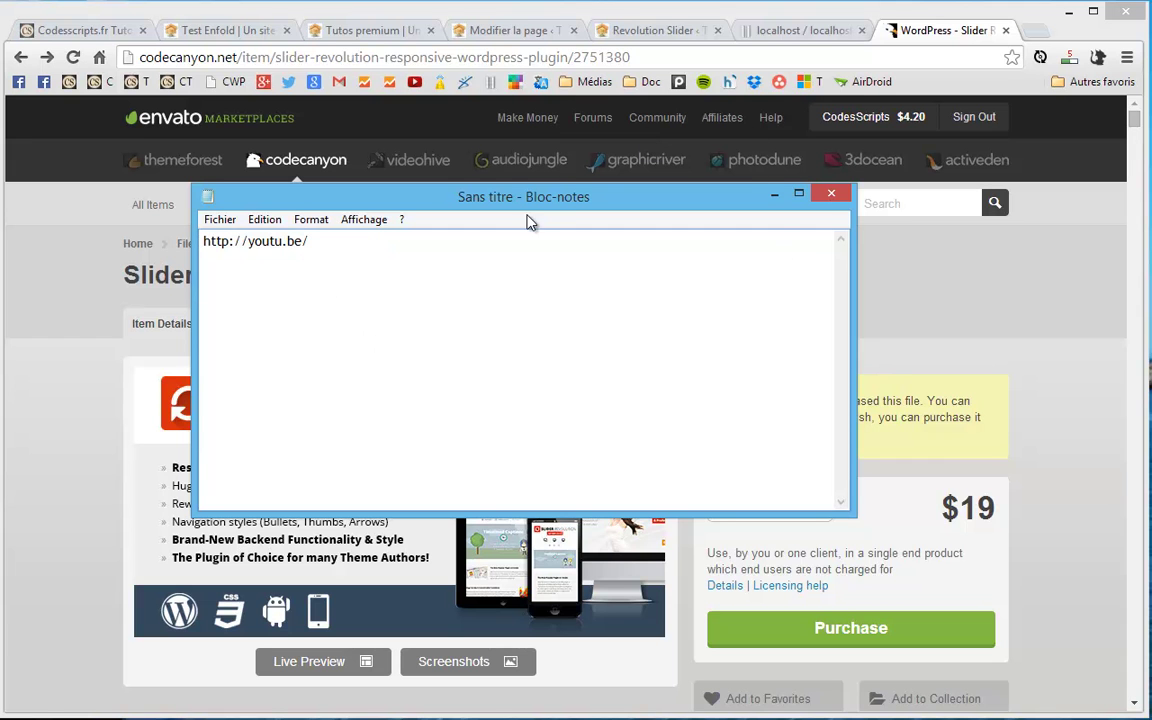
{"action": "left_click_drag", "start_coordinate": [525, 206], "coordinate": [1151, 206]}
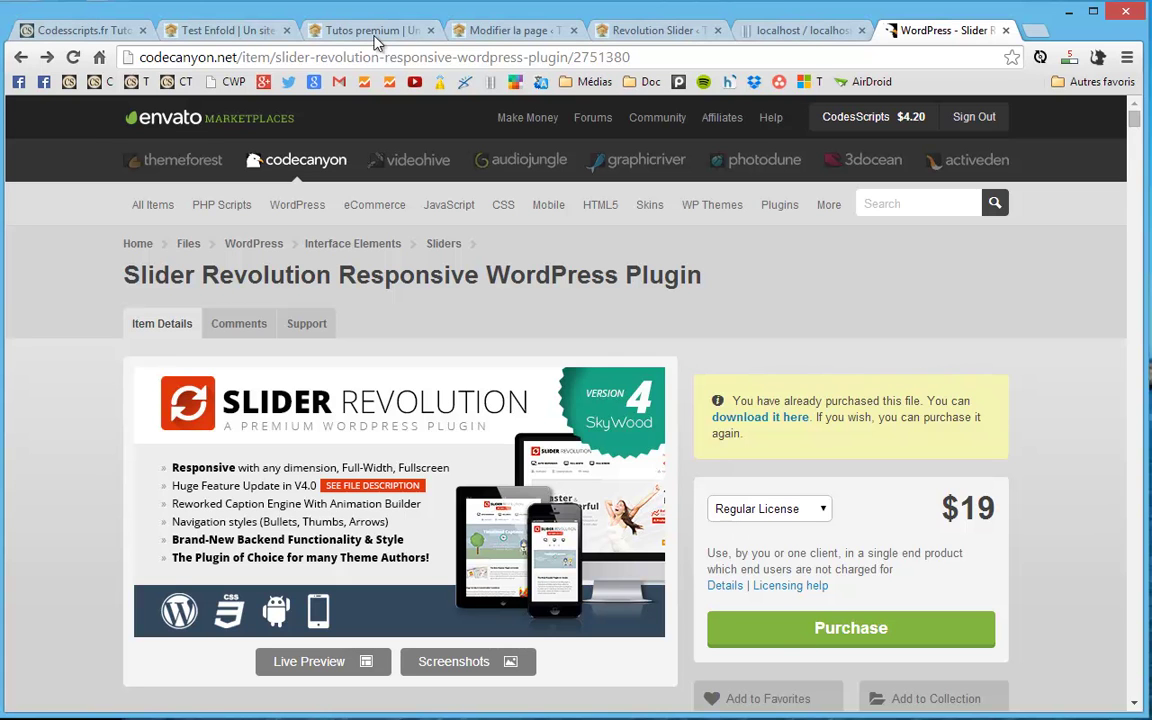
Back in Revolution Slider, add a YouTube video layer with ID dCiggt3Xngs and place it on the slide's right side.
{"action": "left_click", "coordinate": [630, 32]}
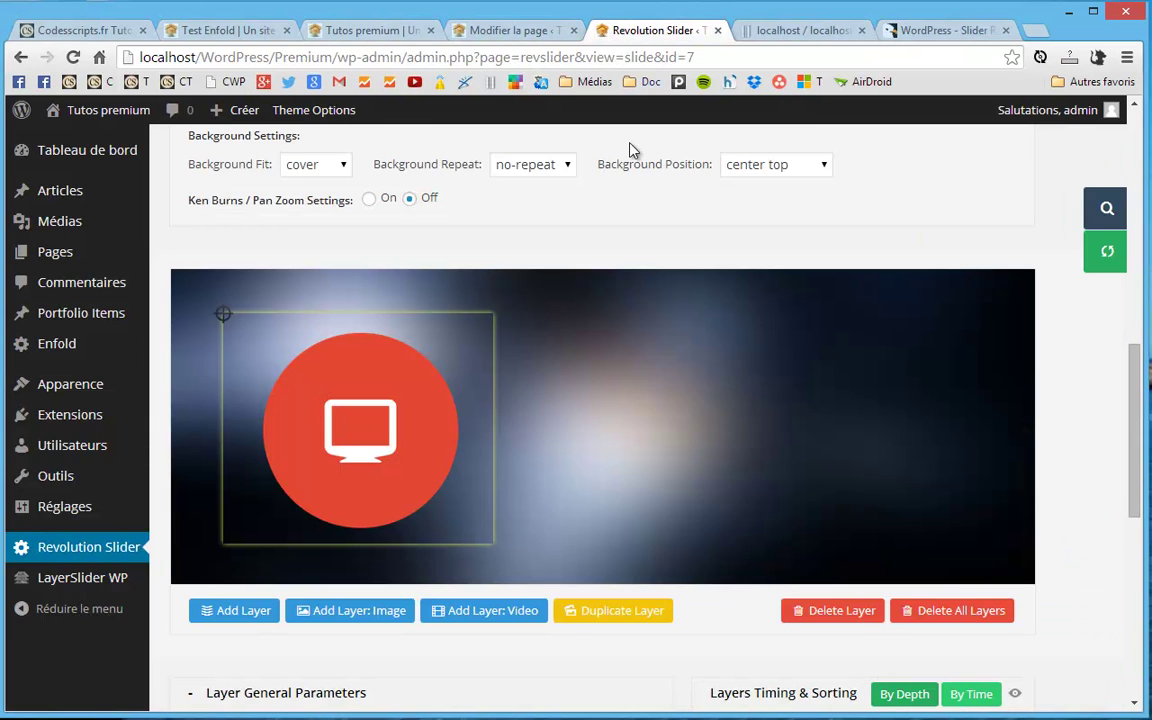
{"action": "left_click", "coordinate": [487, 611]}
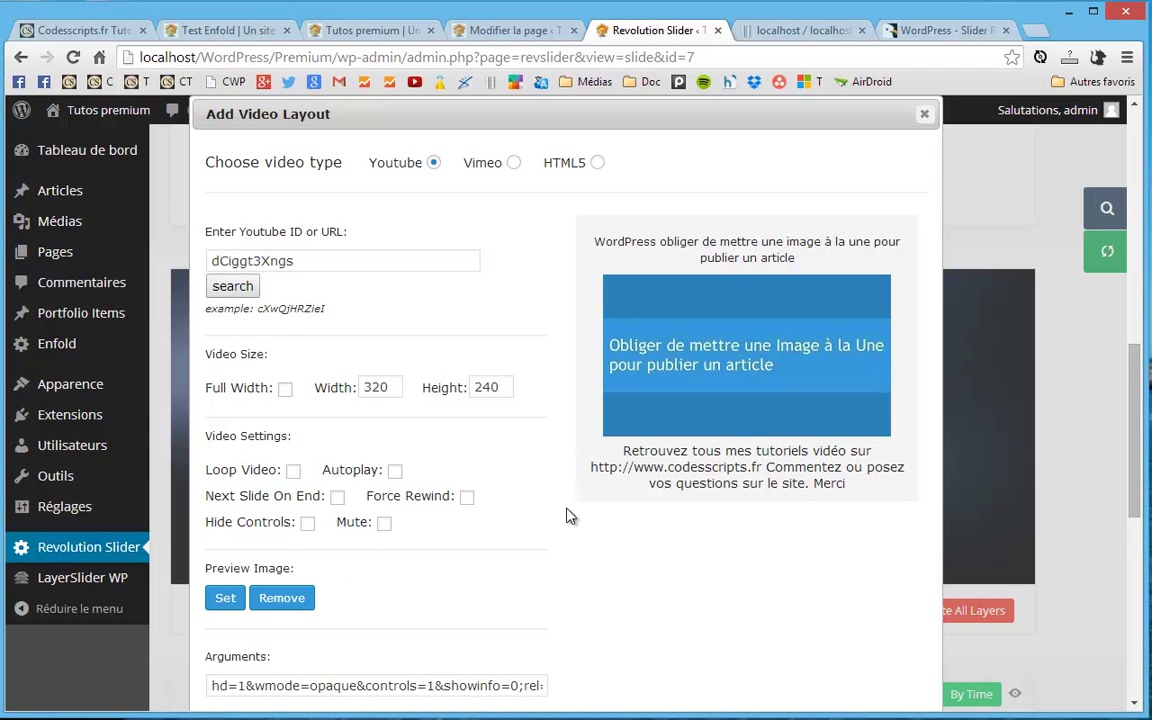
{"action": "scroll", "coordinate": [548, 489], "scroll_direction": "down", "scroll_amount": 2}
{"action": "scroll", "coordinate": [572, 519], "scroll_direction": "down", "scroll_amount": 1}
{"action": "left_click", "coordinate": [256, 468]}
{"action": "scroll", "coordinate": [650, 512], "scroll_direction": "down", "scroll_amount": 2}
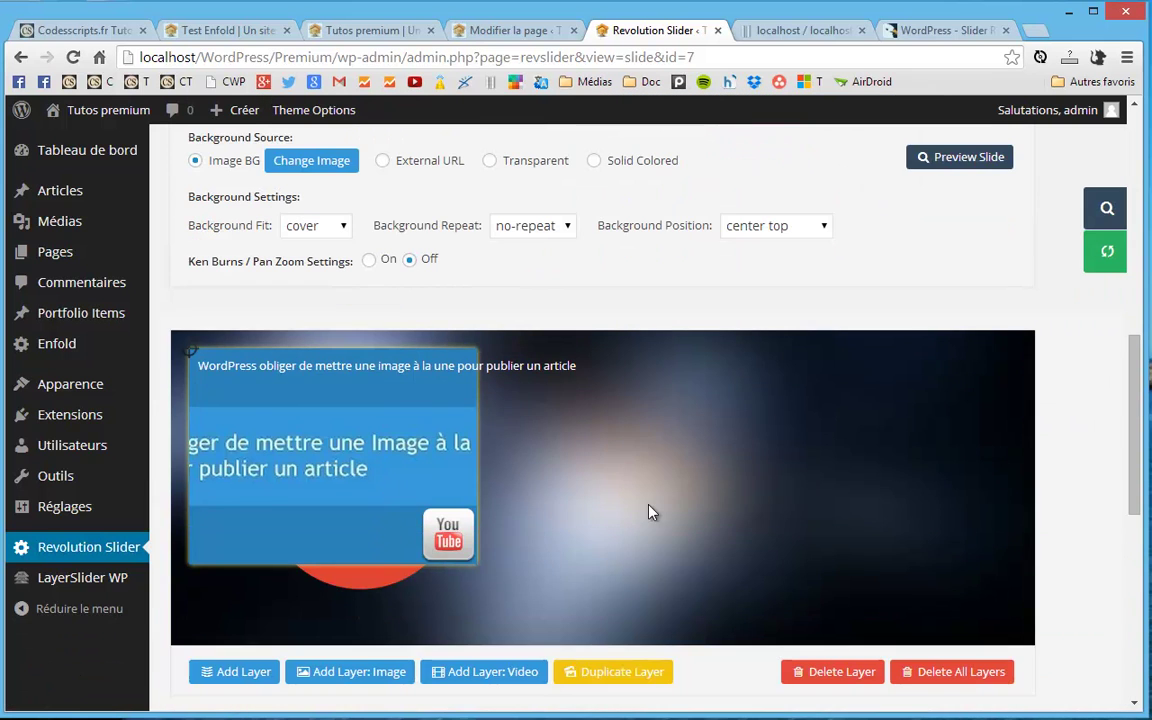
{"action": "left_click_drag", "start_coordinate": [311, 469], "coordinate": [812, 489]}
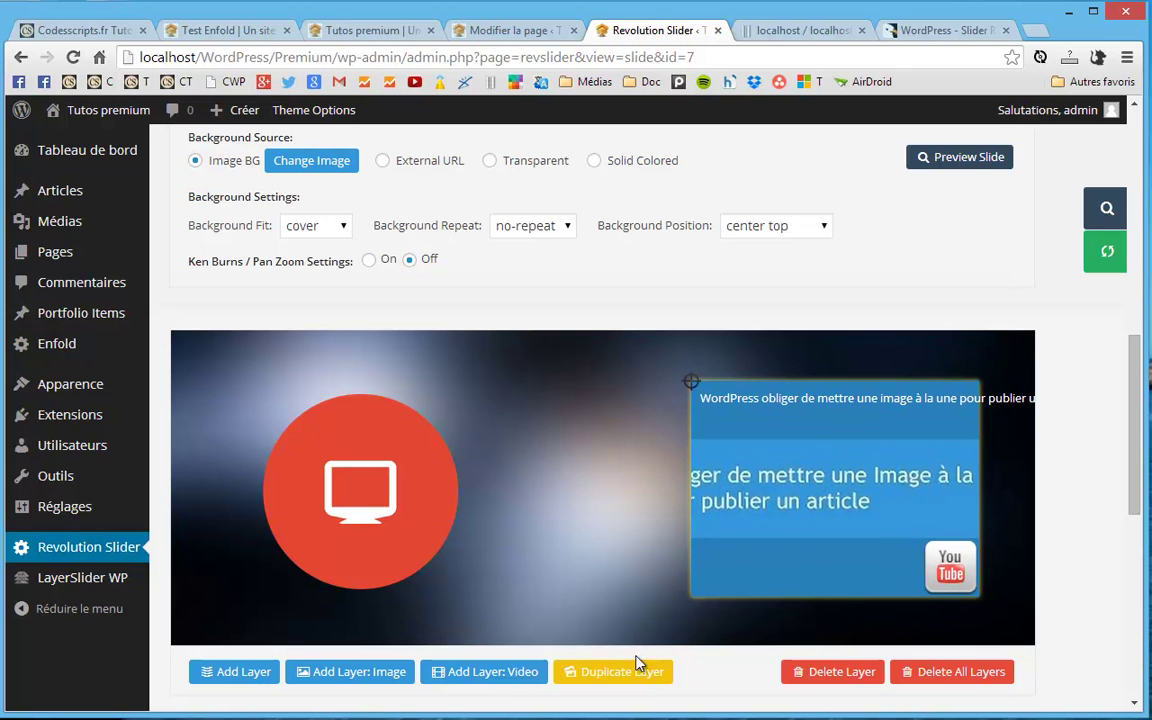
Add a text layer to the slide reading "Mon premier slider".
{"action": "scroll", "coordinate": [768, 706], "scroll_direction": "down", "scroll_amount": 1}
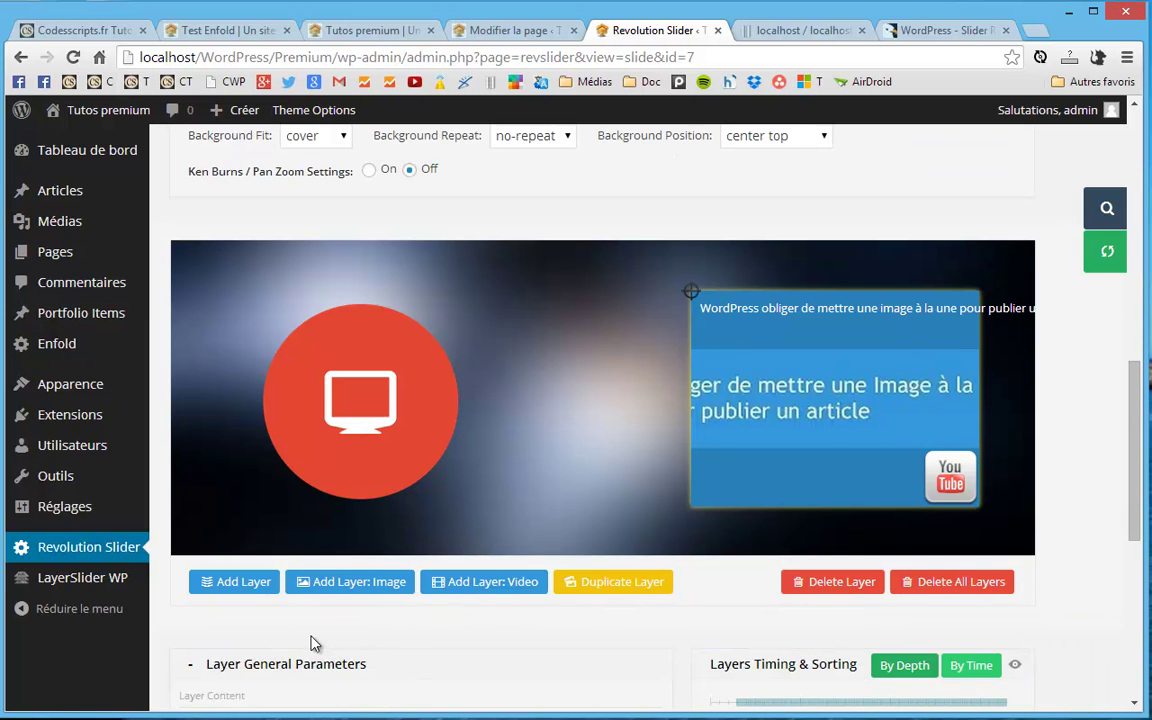
{"action": "left_click", "coordinate": [236, 582]}
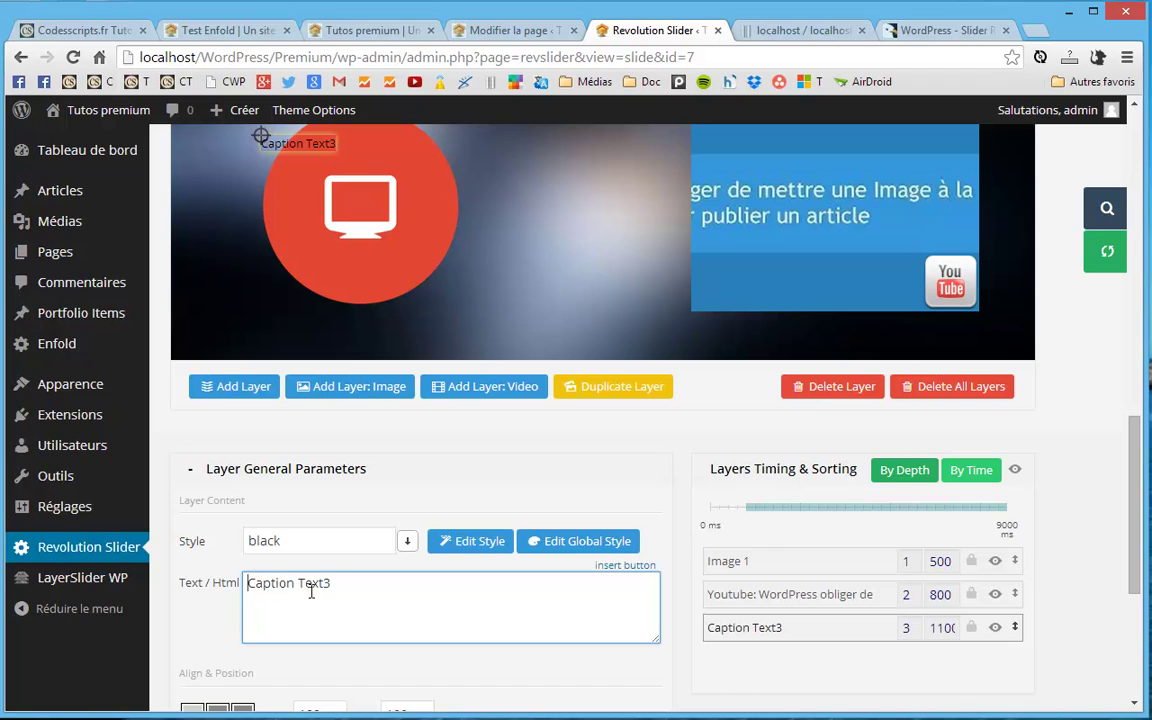
{"action": "left_click_drag", "start_coordinate": [343, 586], "coordinate": [196, 582]}
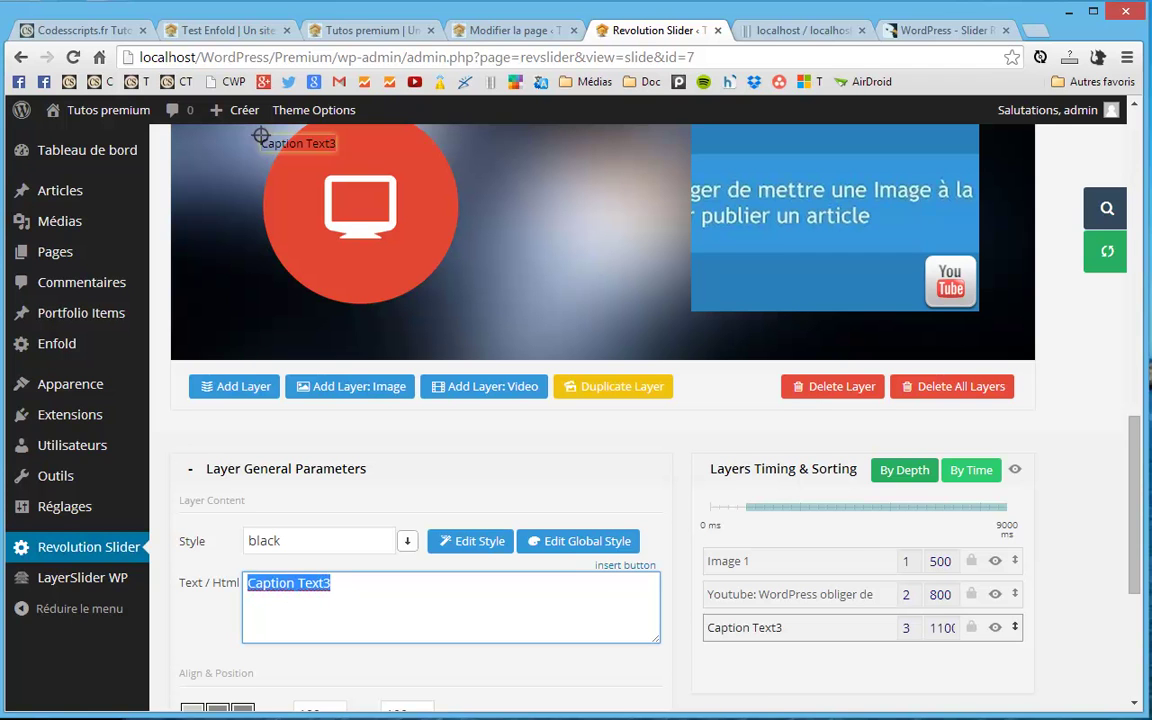
{"action": "type", "text": "Mon p"}
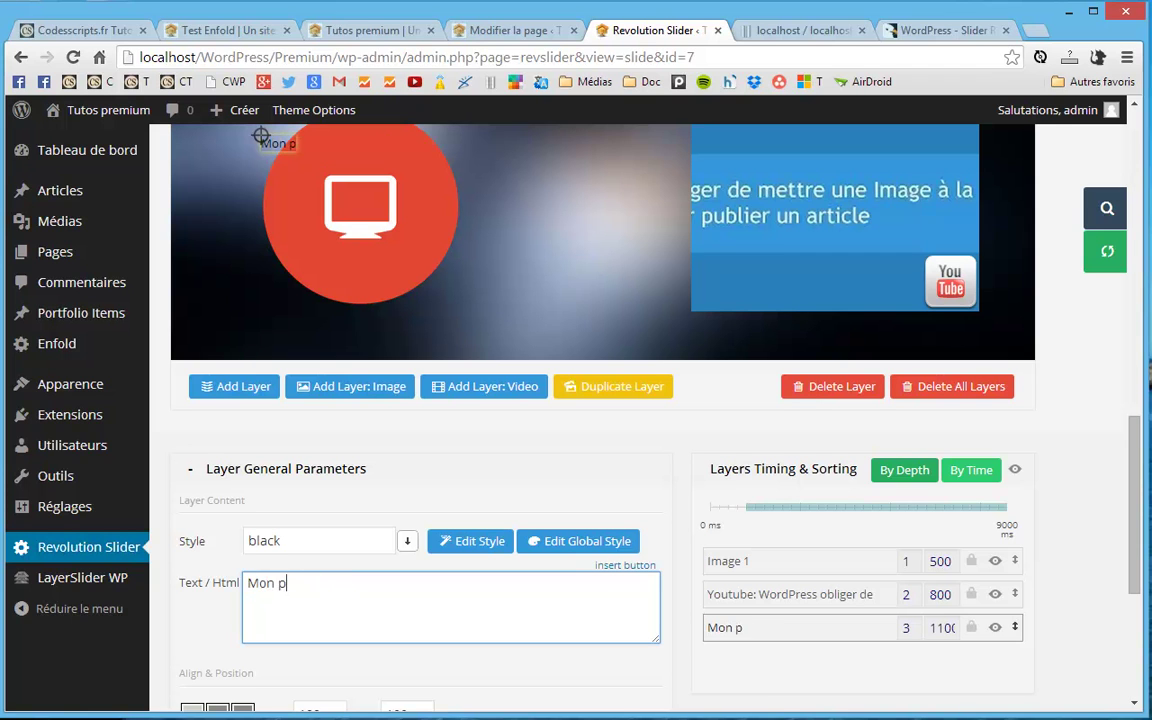
{"action": "type", "text": "remier slider"}
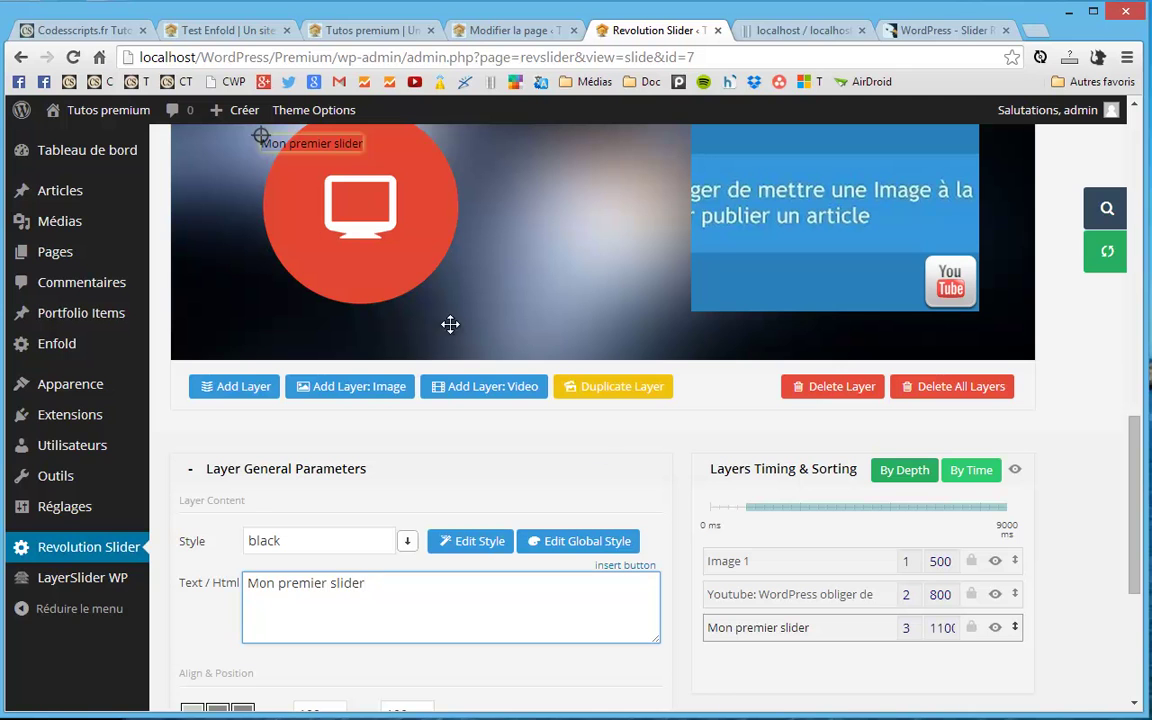
Apply the medium_bg_orange style to the "Mon premier slider" layer and place it between the monitor image and the video.
{"action": "left_click", "coordinate": [408, 541]}
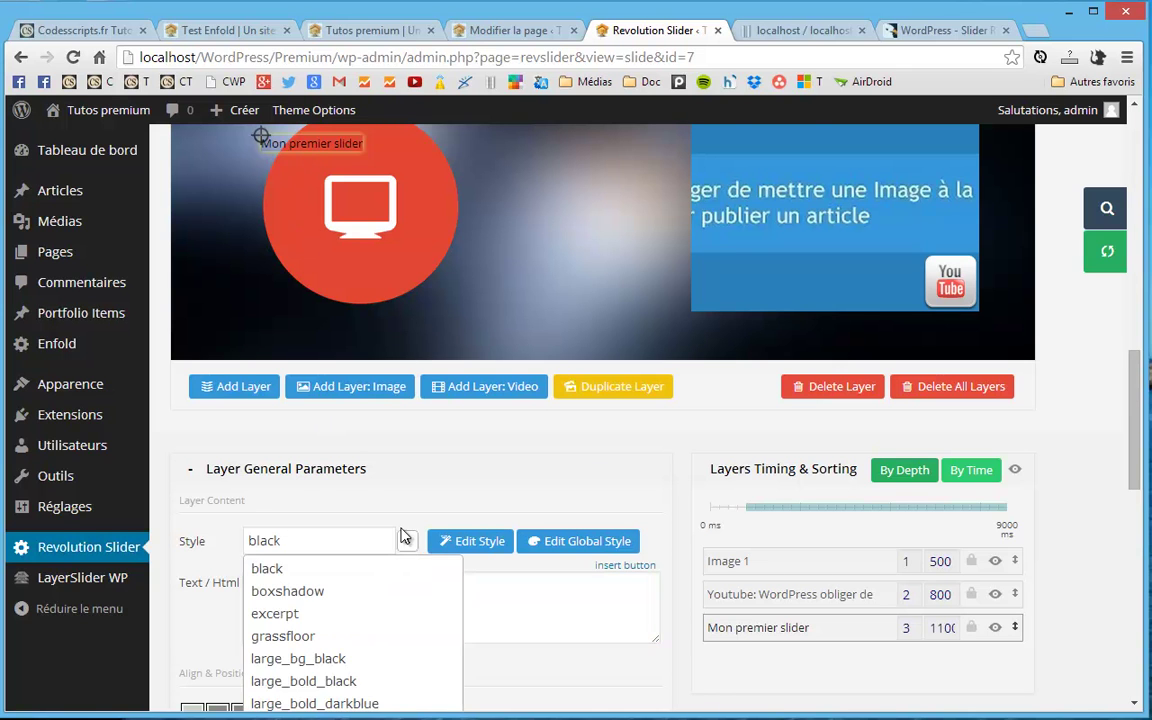
{"action": "scroll", "coordinate": [405, 535], "scroll_direction": "down", "scroll_amount": 6}
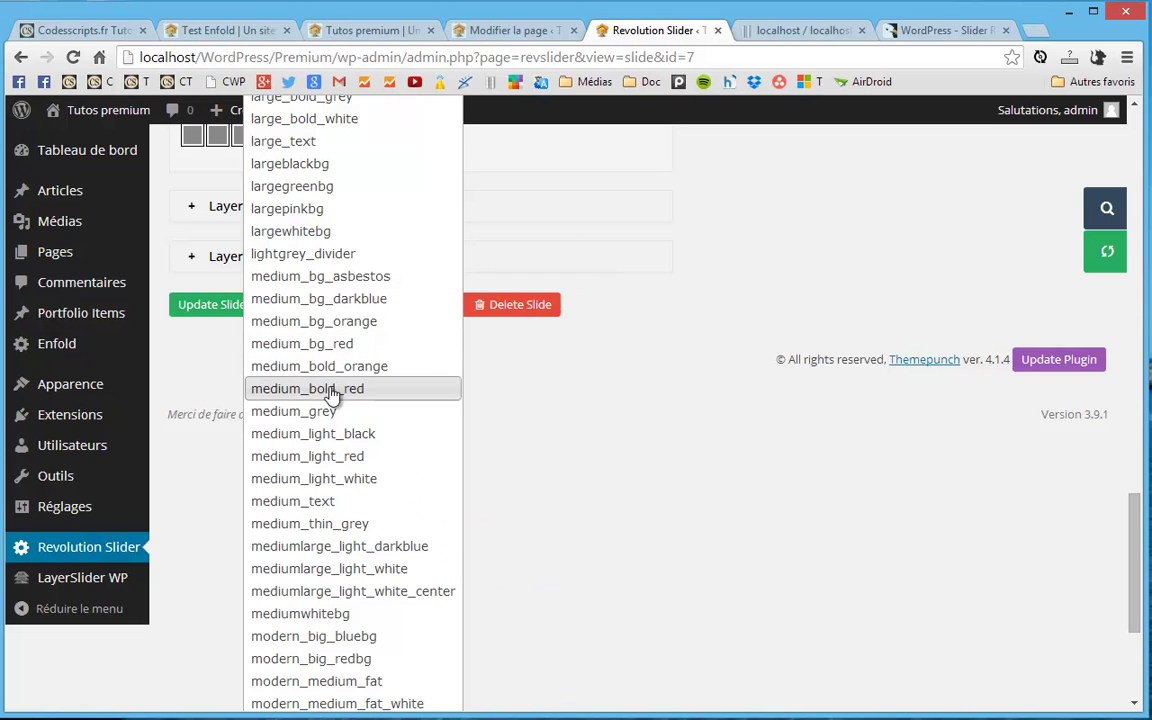
{"action": "scroll", "coordinate": [330, 400], "scroll_direction": "down", "scroll_amount": 3}
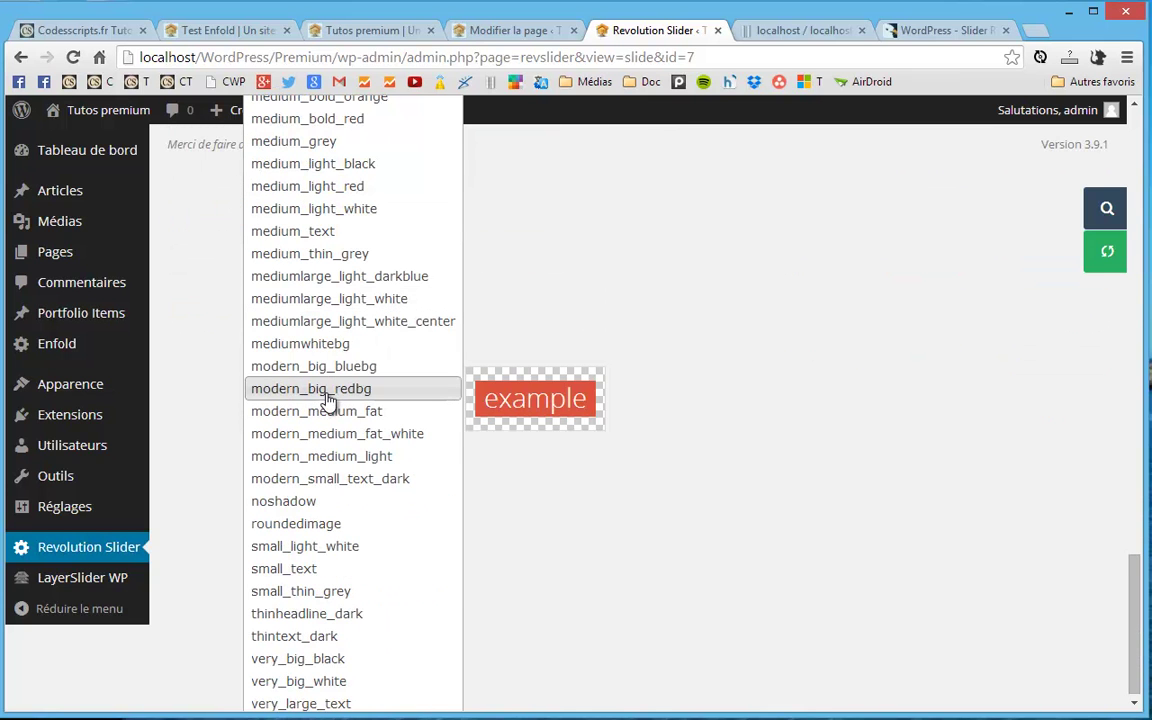
{"action": "scroll", "coordinate": [318, 330], "scroll_direction": "up", "scroll_amount": 2}
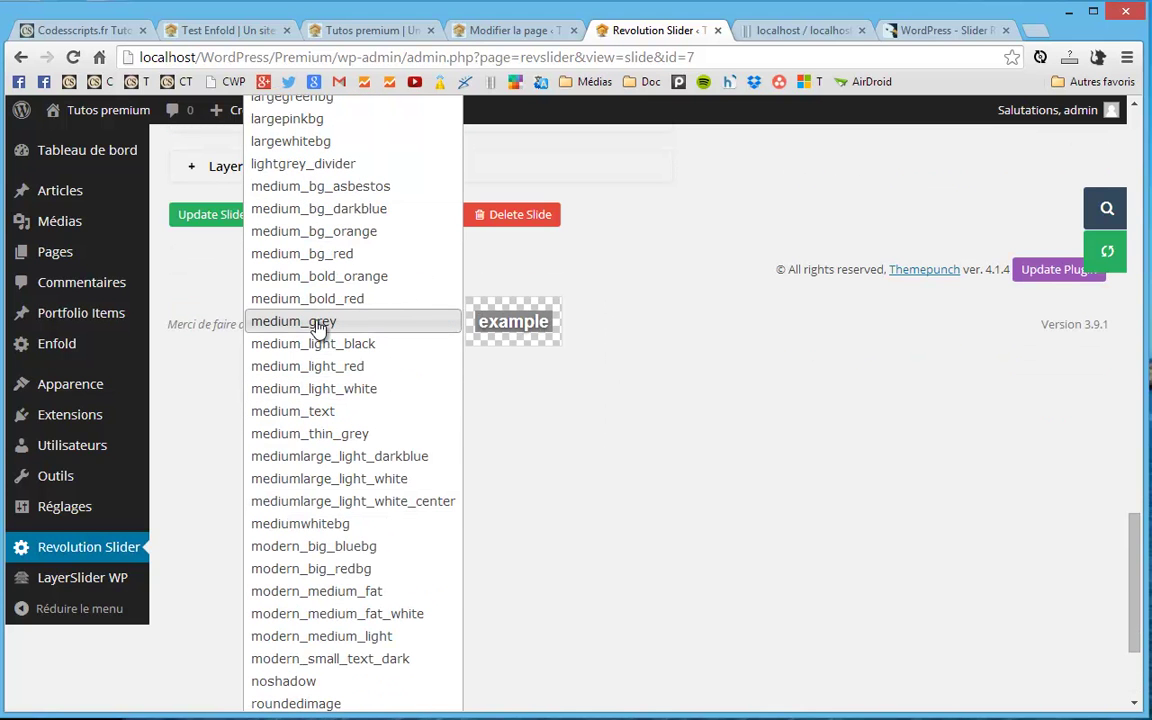
{"action": "left_click", "coordinate": [350, 236]}
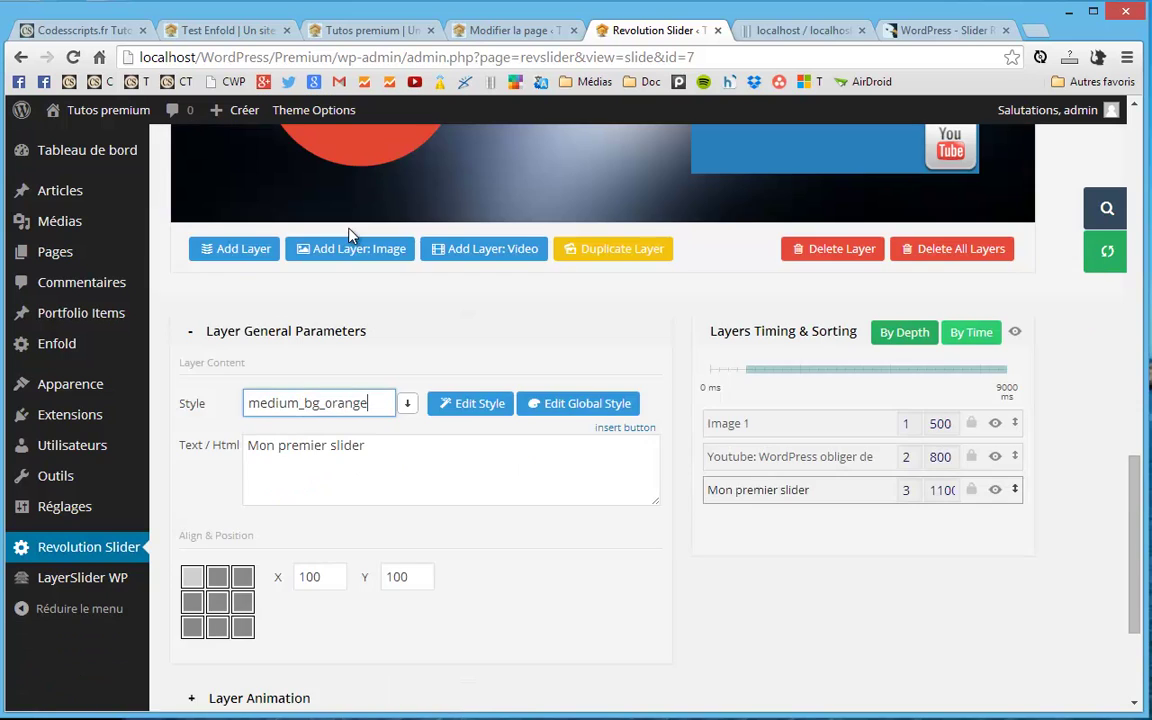
{"action": "scroll", "coordinate": [458, 580], "scroll_direction": "up", "scroll_amount": 3}
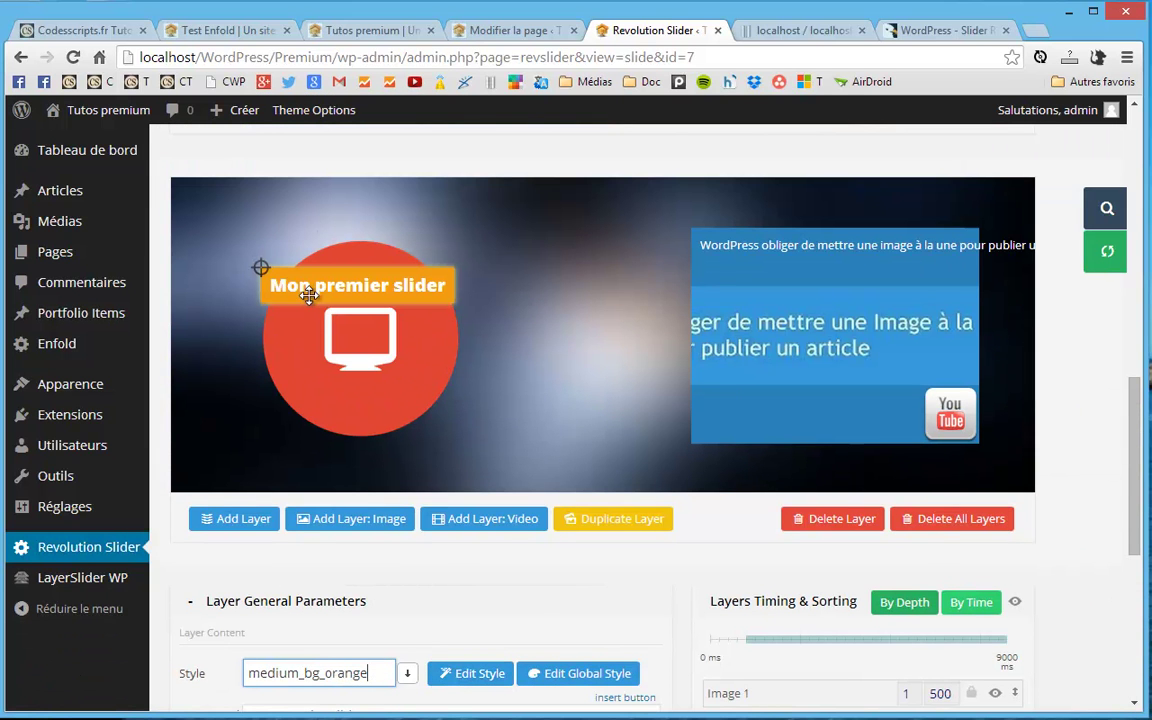
{"action": "left_click_drag", "start_coordinate": [320, 277], "coordinate": [521, 258]}
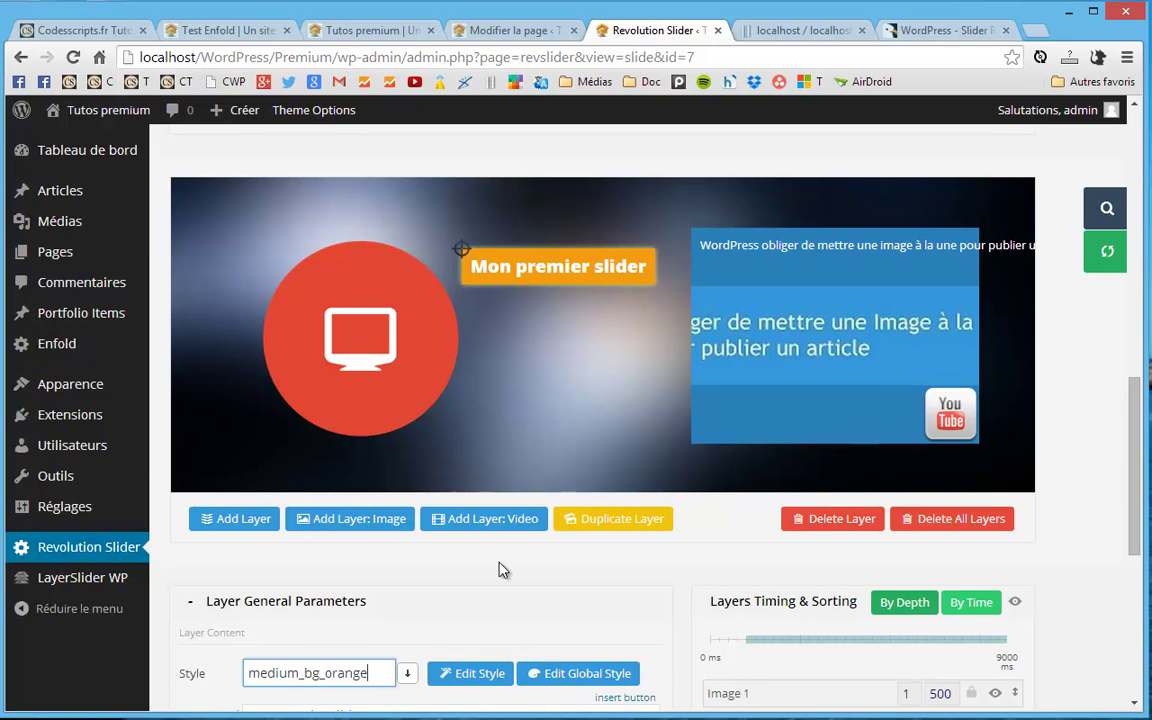
Add another text layer below "Mon premier slider", between the monitor image and the video, reading "Le tut est terminé".
{"action": "scroll", "coordinate": [502, 568], "scroll_direction": "down", "scroll_amount": 2}
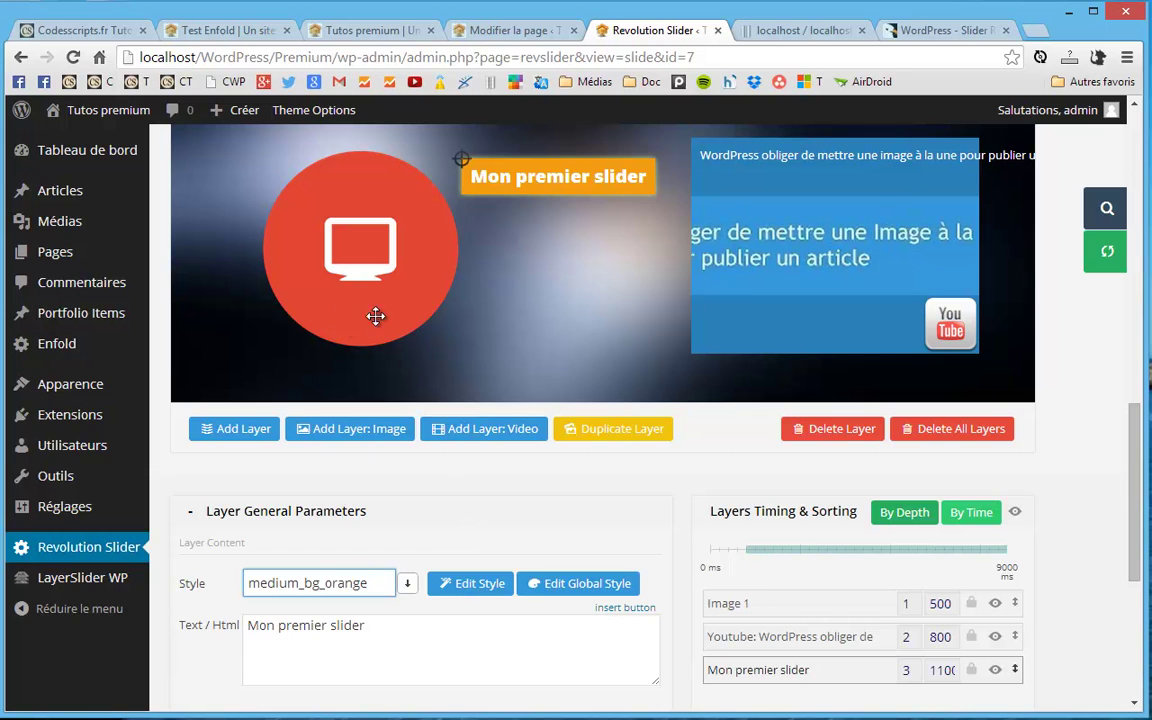
{"action": "left_click", "coordinate": [228, 429]}
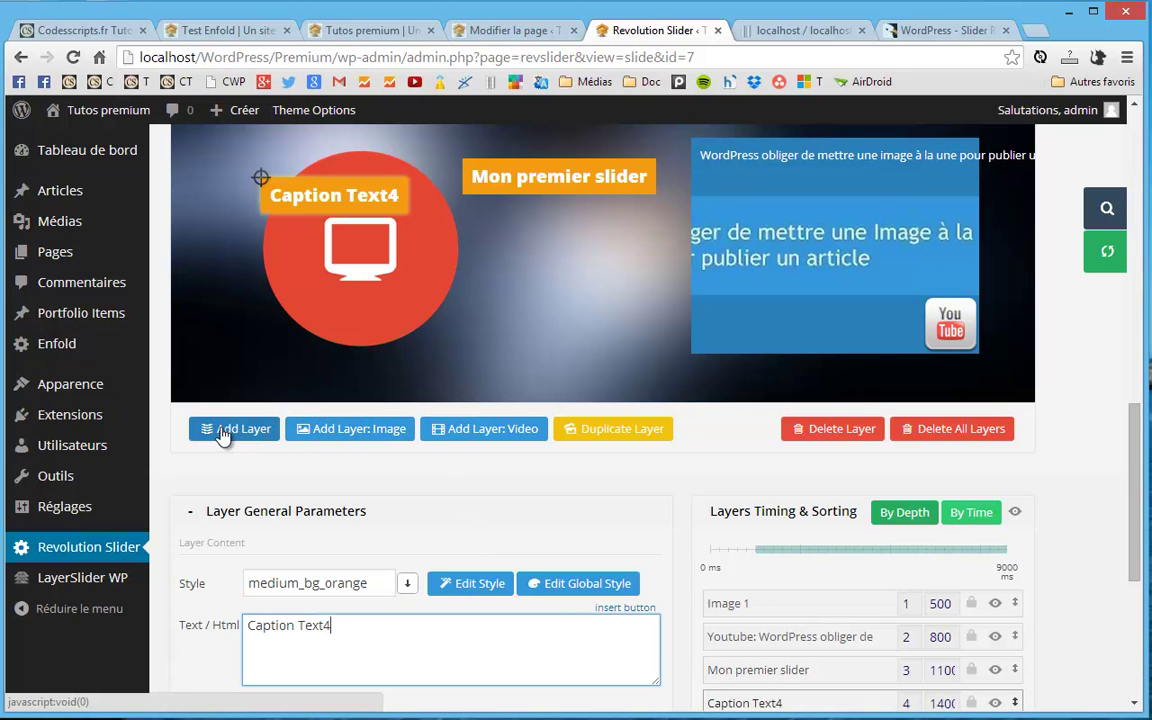
{"action": "left_click_drag", "start_coordinate": [326, 196], "coordinate": [555, 258]}
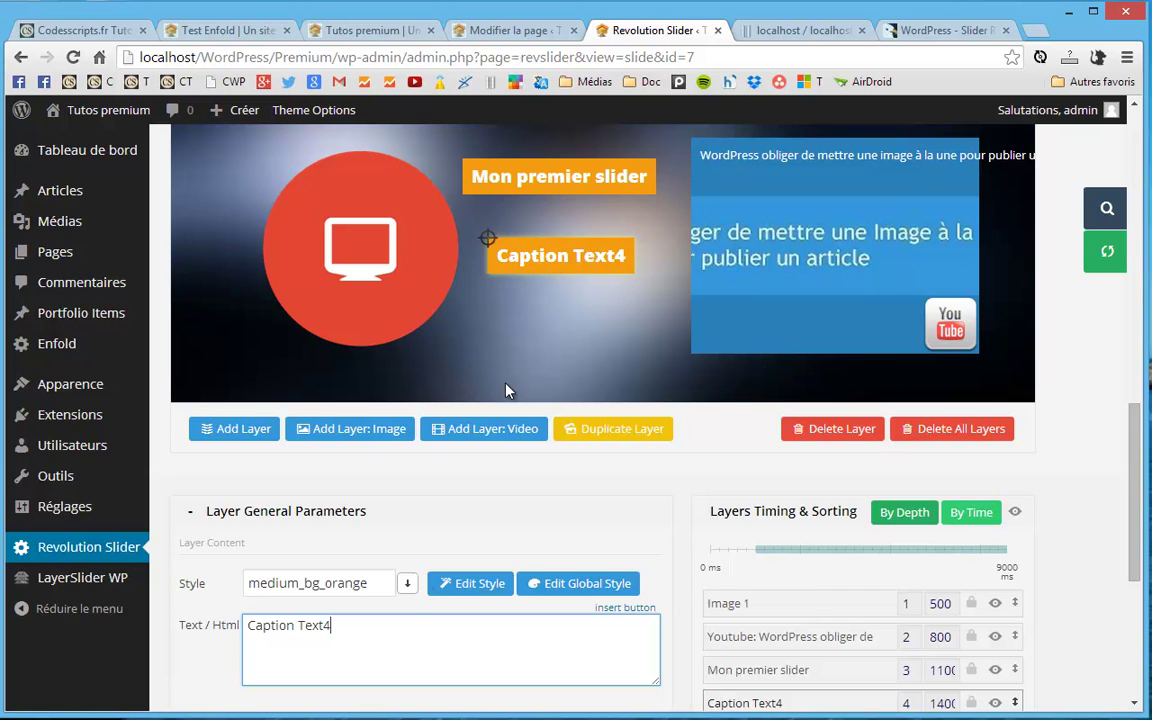
{"action": "scroll", "coordinate": [410, 614], "scroll_direction": "down", "scroll_amount": 2}
{"action": "scroll", "coordinate": [410, 614], "scroll_direction": "up", "scroll_amount": 2}
{"action": "left_click_drag", "start_coordinate": [340, 624], "coordinate": [207, 624]}
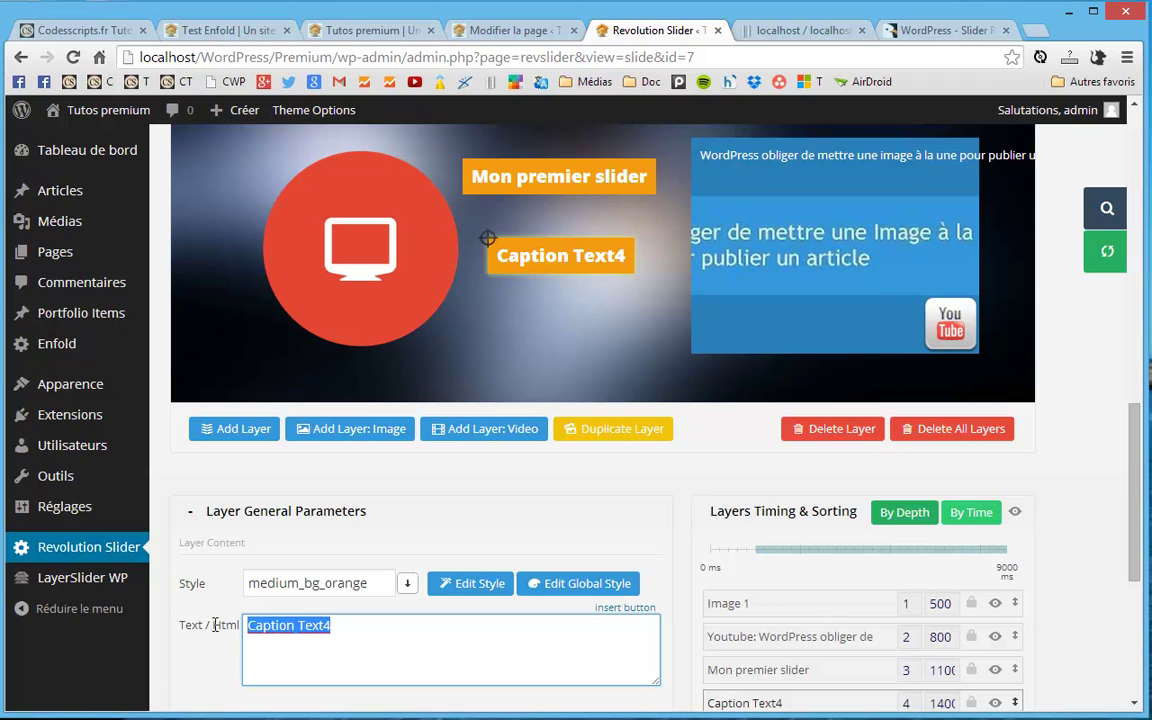
{"action": "type", "text": "Le"}
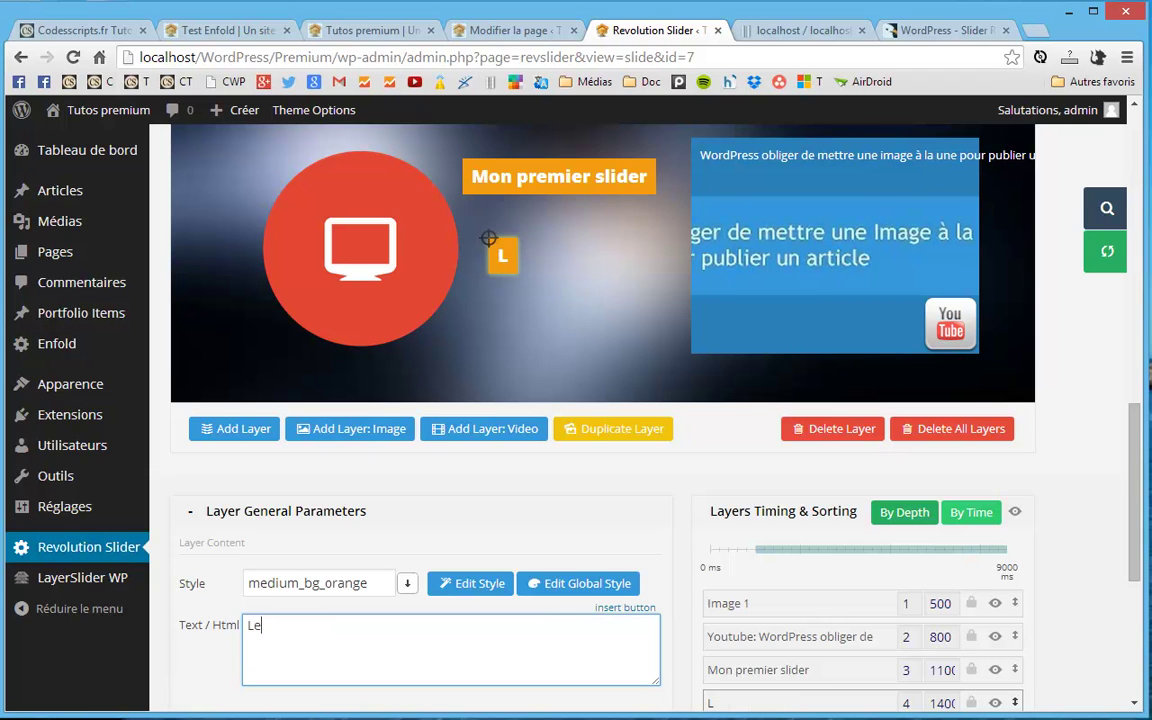
{"action": "type", "text": " tut e"}
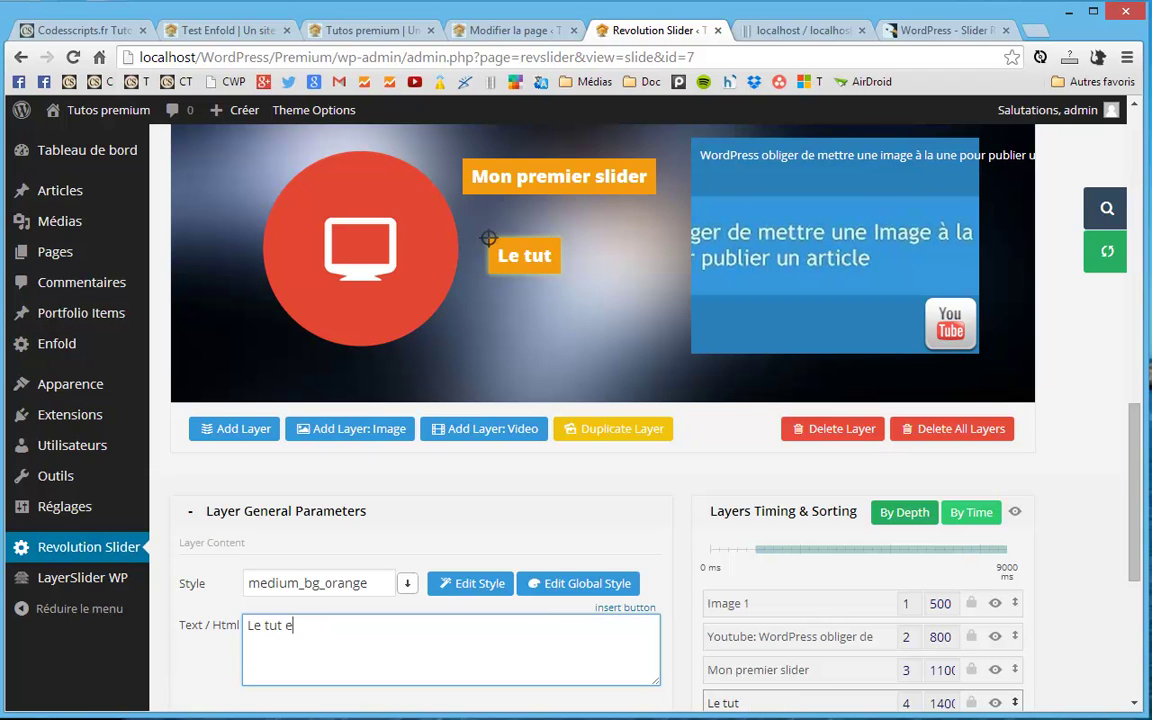
{"action": "type", "text": "st terminé"}
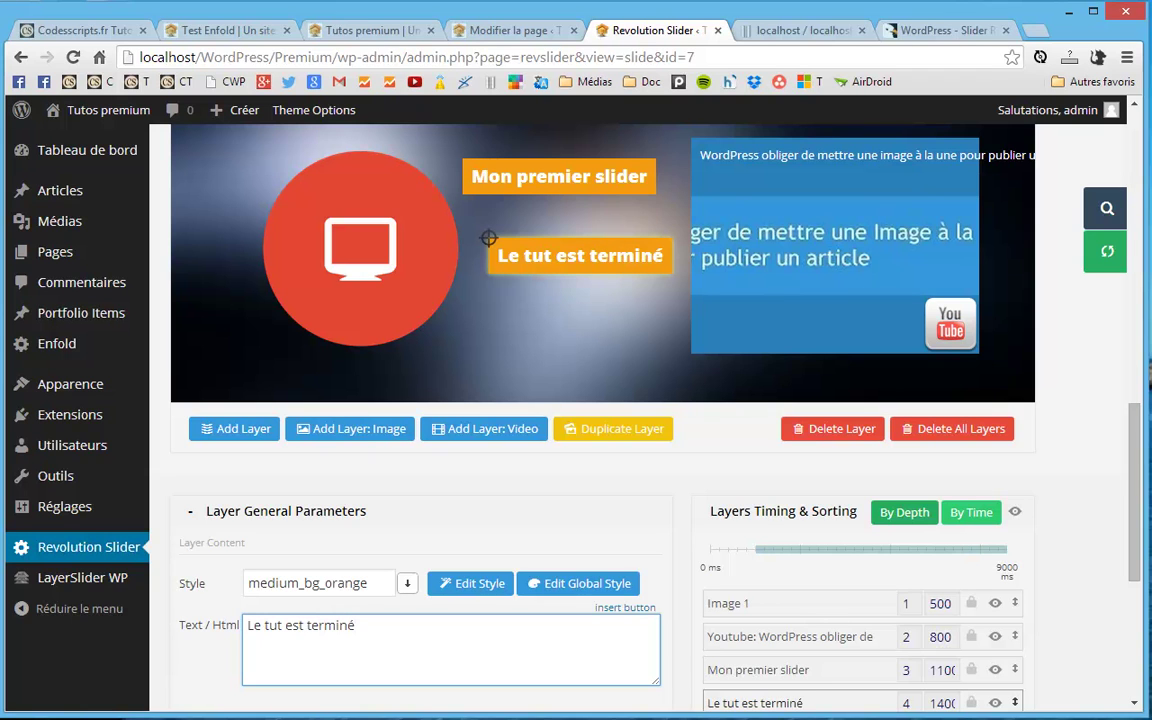
Shift the "Le tut est terminé" layer slightly left and add a new text layer below it, between the monitor image and the video.
{"action": "left_click_drag", "start_coordinate": [553, 255], "coordinate": [543, 256]}
{"action": "left_click", "coordinate": [501, 509]}
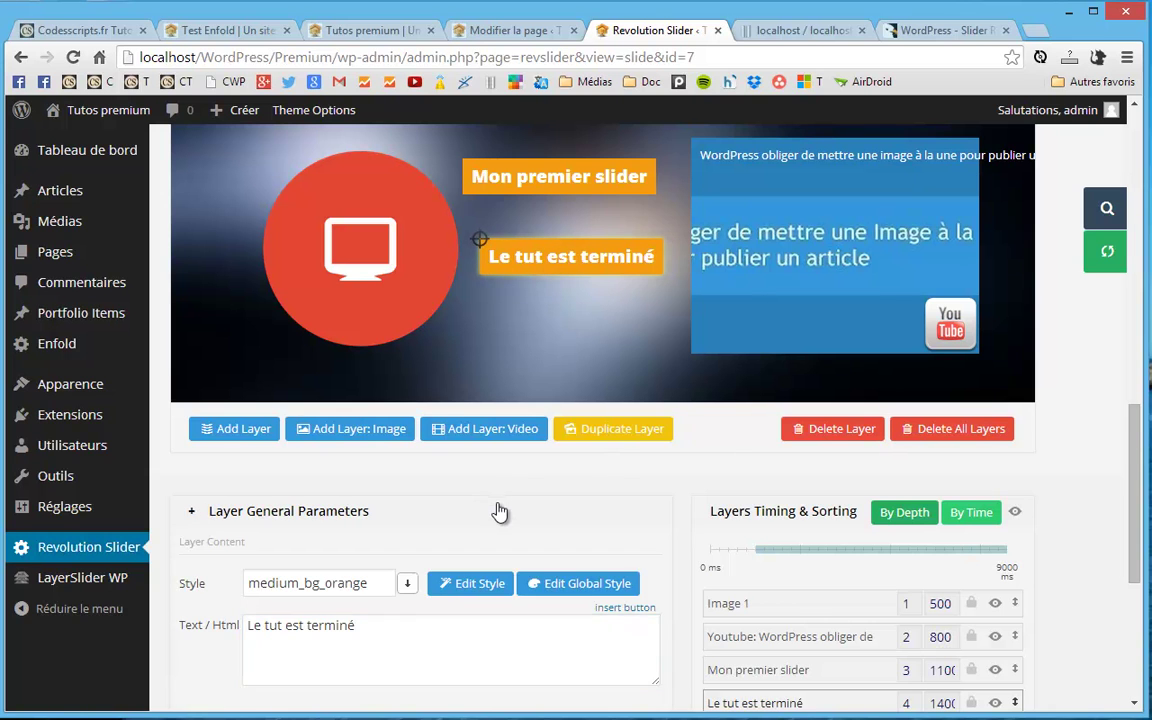
{"action": "scroll", "coordinate": [555, 483], "scroll_direction": "down", "scroll_amount": 1}
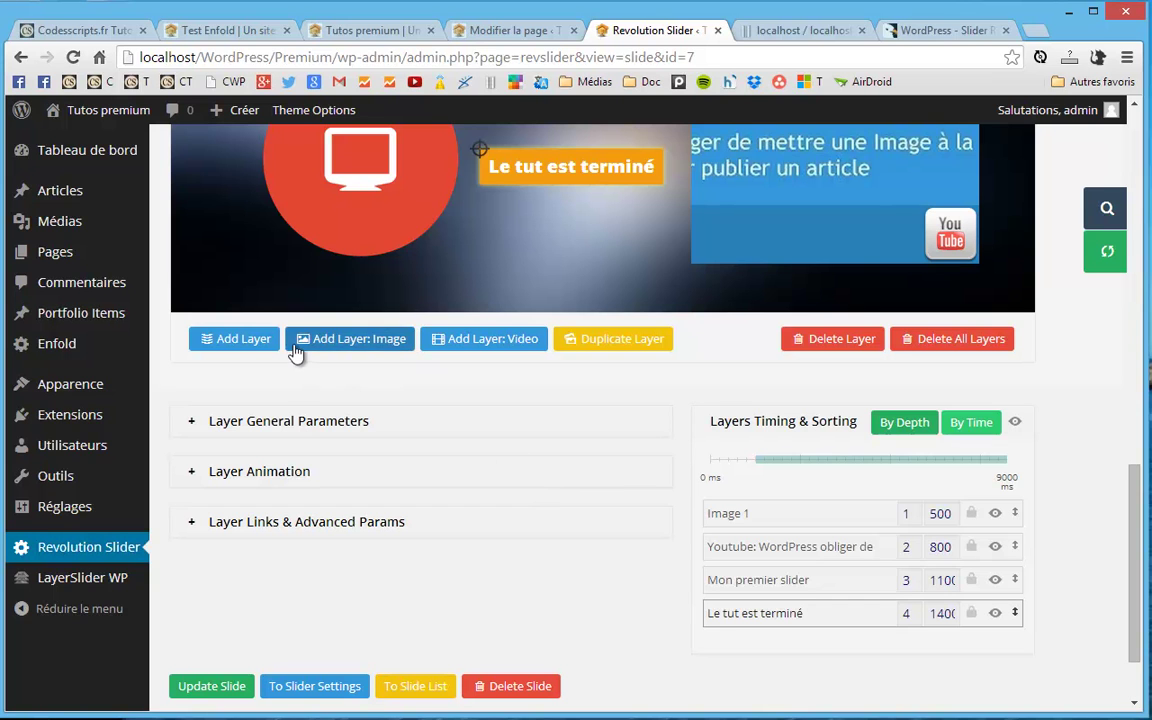
{"action": "left_click", "coordinate": [237, 341]}
{"action": "scroll", "coordinate": [437, 520], "scroll_direction": "down", "scroll_amount": 1}
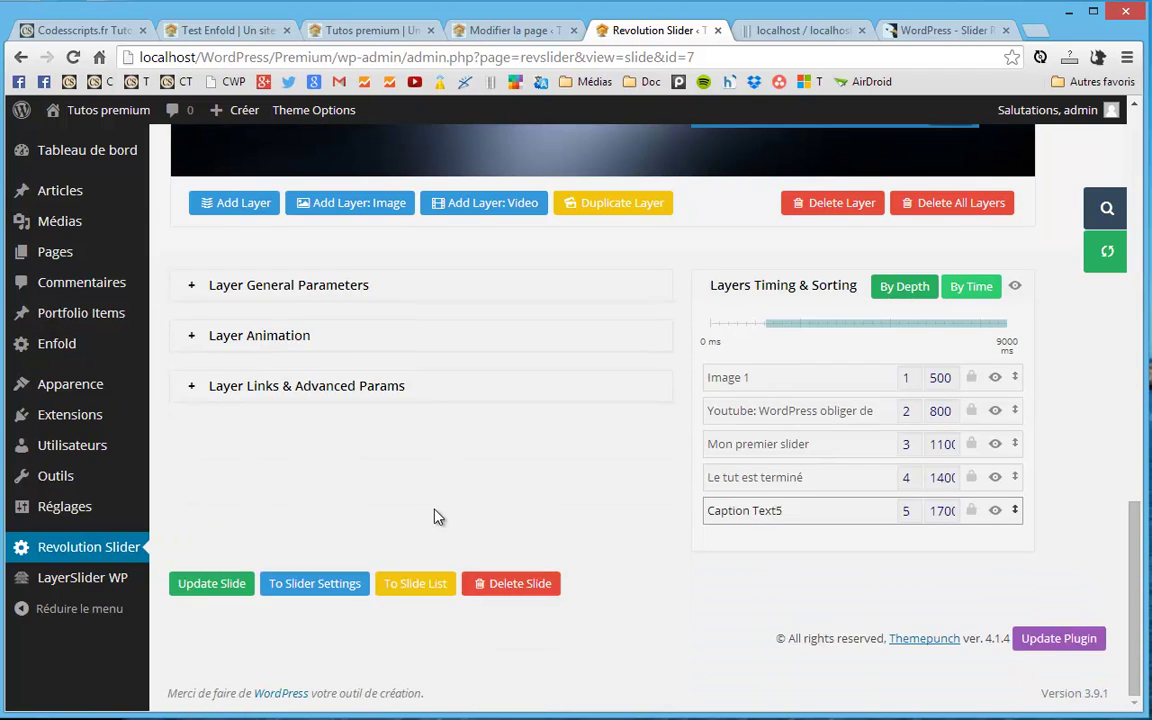
{"action": "scroll", "coordinate": [437, 519], "scroll_direction": "up", "scroll_amount": 2}
{"action": "scroll", "coordinate": [425, 475], "scroll_direction": "up", "scroll_amount": 1}
{"action": "left_click_drag", "start_coordinate": [296, 332], "coordinate": [513, 456]}
{"action": "scroll", "coordinate": [527, 535], "scroll_direction": "down", "scroll_amount": 4}
{"action": "scroll", "coordinate": [324, 481], "scroll_direction": "up", "scroll_amount": 4}
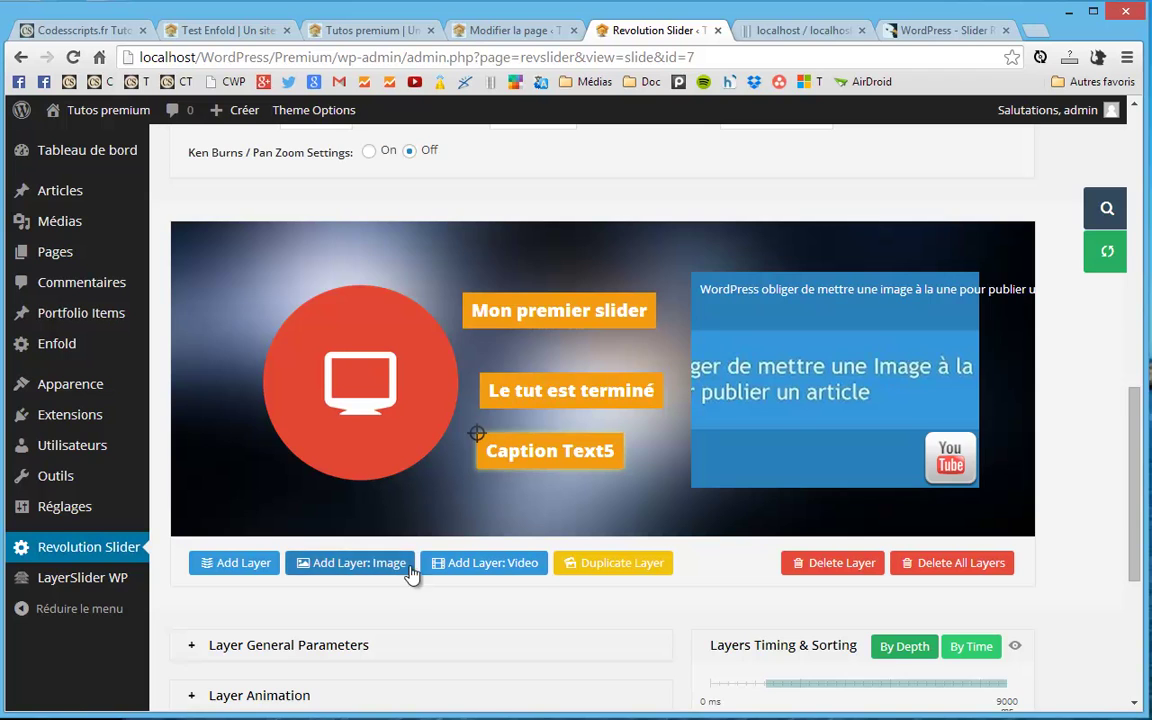
Set the text of the new caption layer to "Bonne installation".
{"action": "scroll", "coordinate": [415, 570], "scroll_direction": "down", "scroll_amount": 3}
{"action": "left_click", "coordinate": [268, 376]}
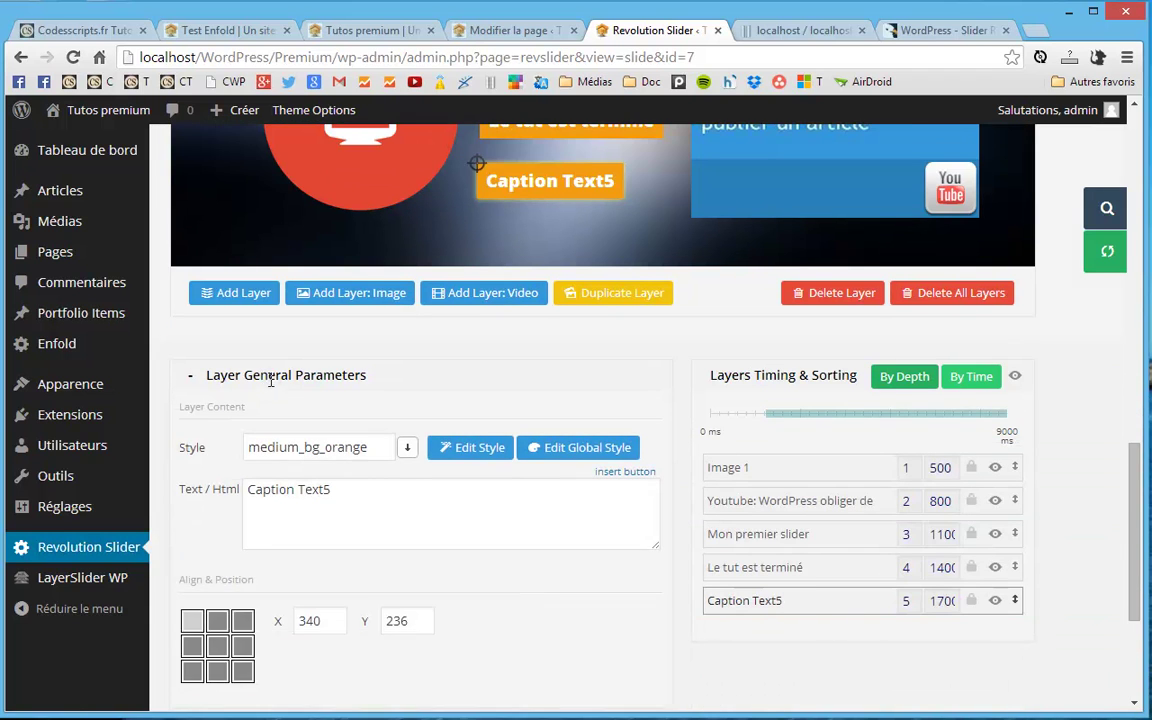
{"action": "scroll", "coordinate": [320, 320], "scroll_direction": "down", "scroll_amount": 3}
{"action": "scroll", "coordinate": [330, 340], "scroll_direction": "up", "scroll_amount": 2}
{"action": "left_click_drag", "start_coordinate": [342, 412], "coordinate": [188, 411]}
{"action": "type", "text": "Bonne inst"}
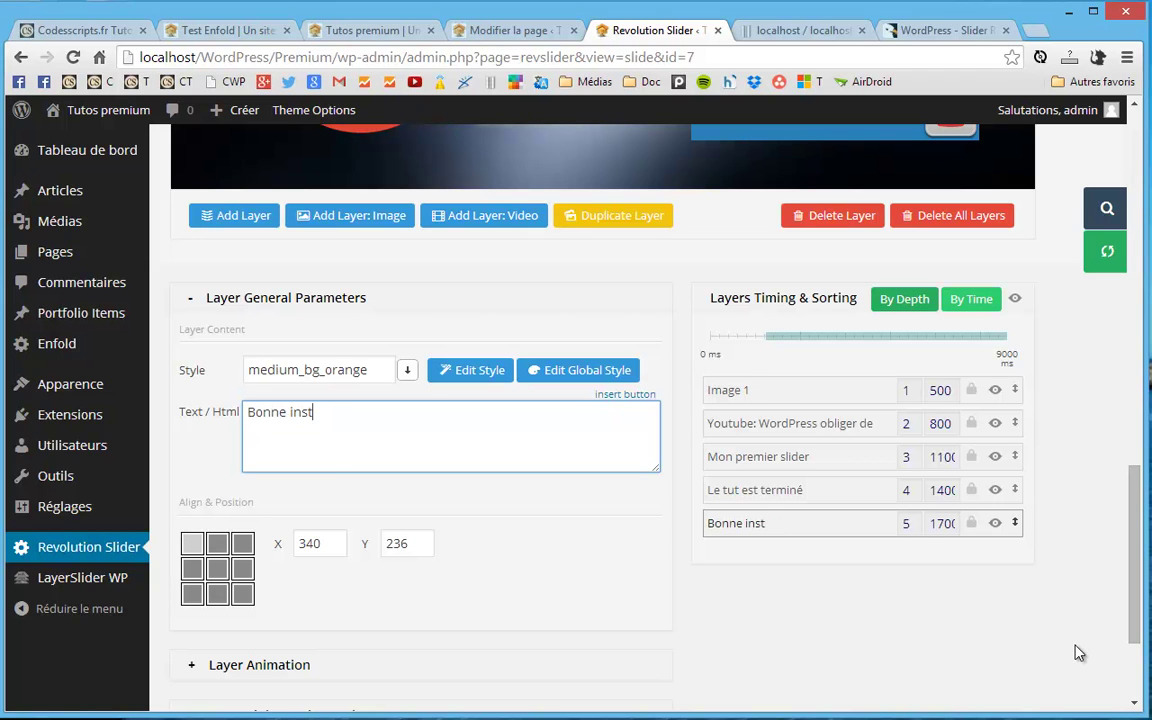
{"action": "type", "text": "allatio"}
{"action": "scroll", "coordinate": [1078, 653], "scroll_direction": "up", "scroll_amount": 3}
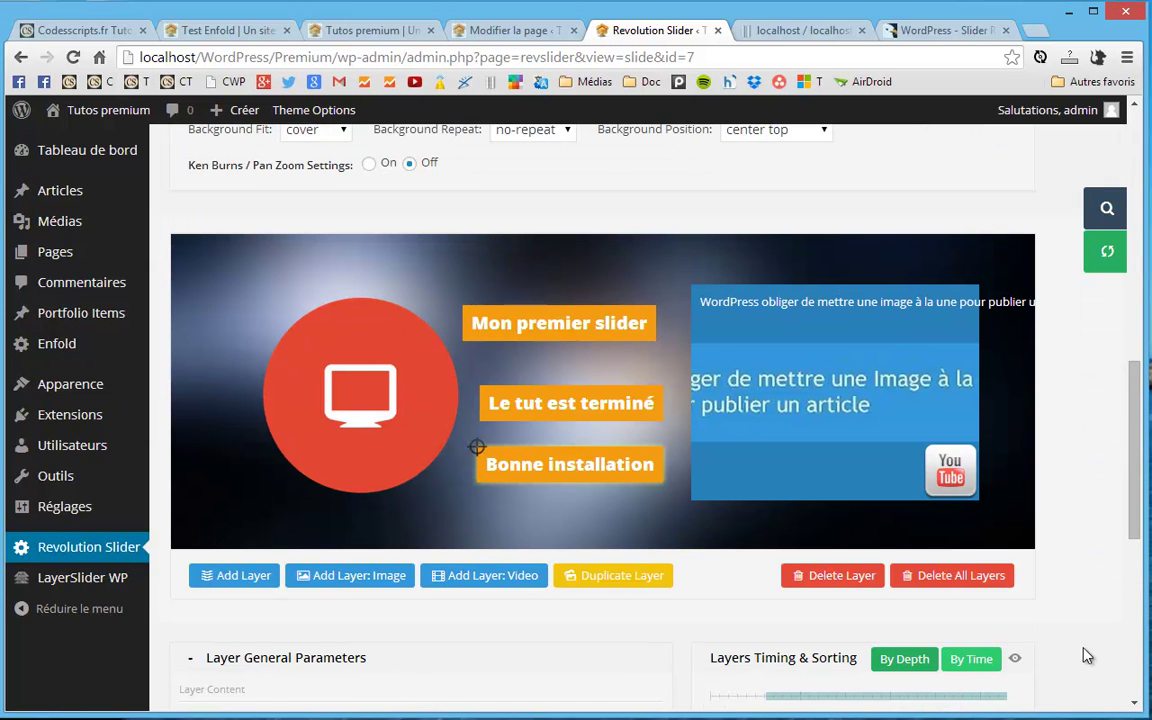
{"action": "scroll", "coordinate": [1078, 653], "scroll_direction": "down", "scroll_amount": 1}
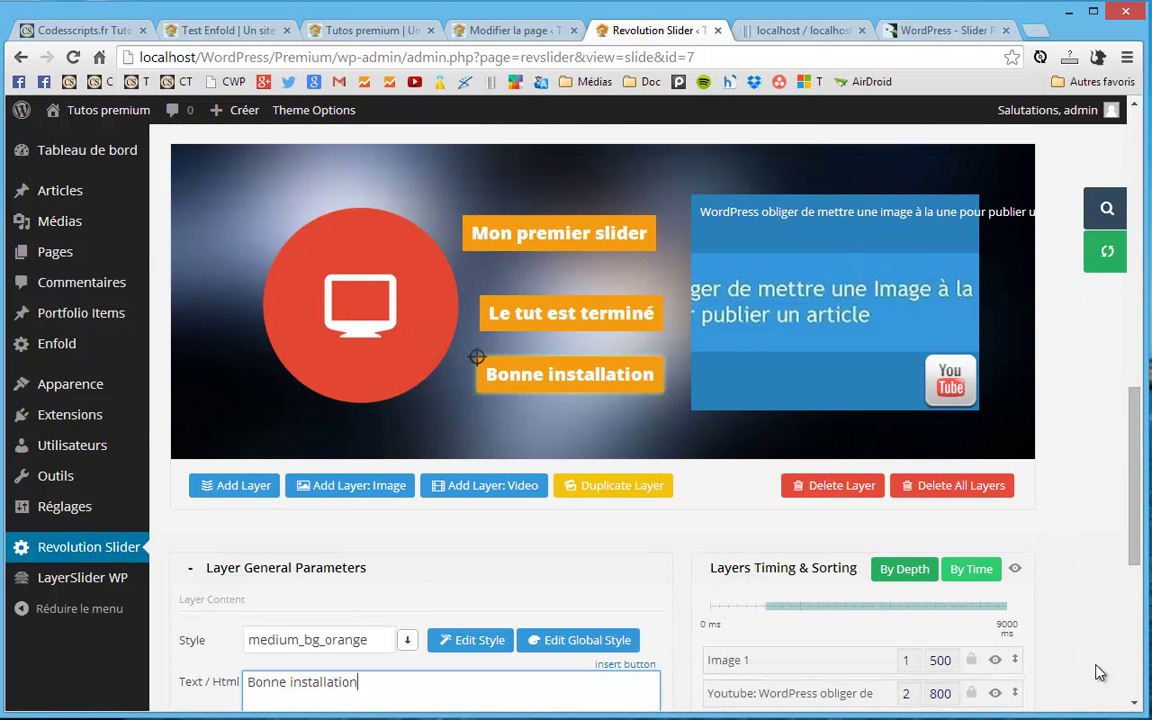
Apply the medium_bg_red style to the "Bonne installation" layer and adjust its position below "Le tut est terminé".
{"action": "left_click", "coordinate": [407, 640]}
{"action": "scroll", "coordinate": [416, 649], "scroll_direction": "down", "scroll_amount": 1}
{"action": "scroll", "coordinate": [411, 650], "scroll_direction": "down", "scroll_amount": 5}
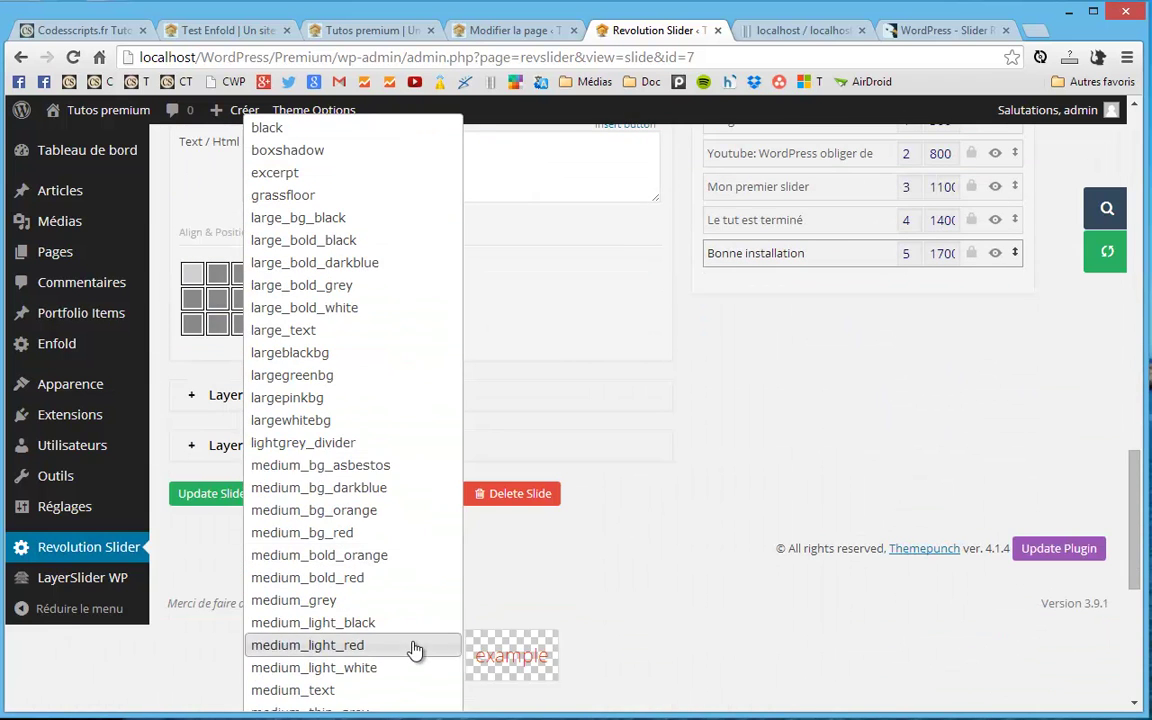
{"action": "scroll", "coordinate": [380, 437], "scroll_direction": "down", "scroll_amount": 3}
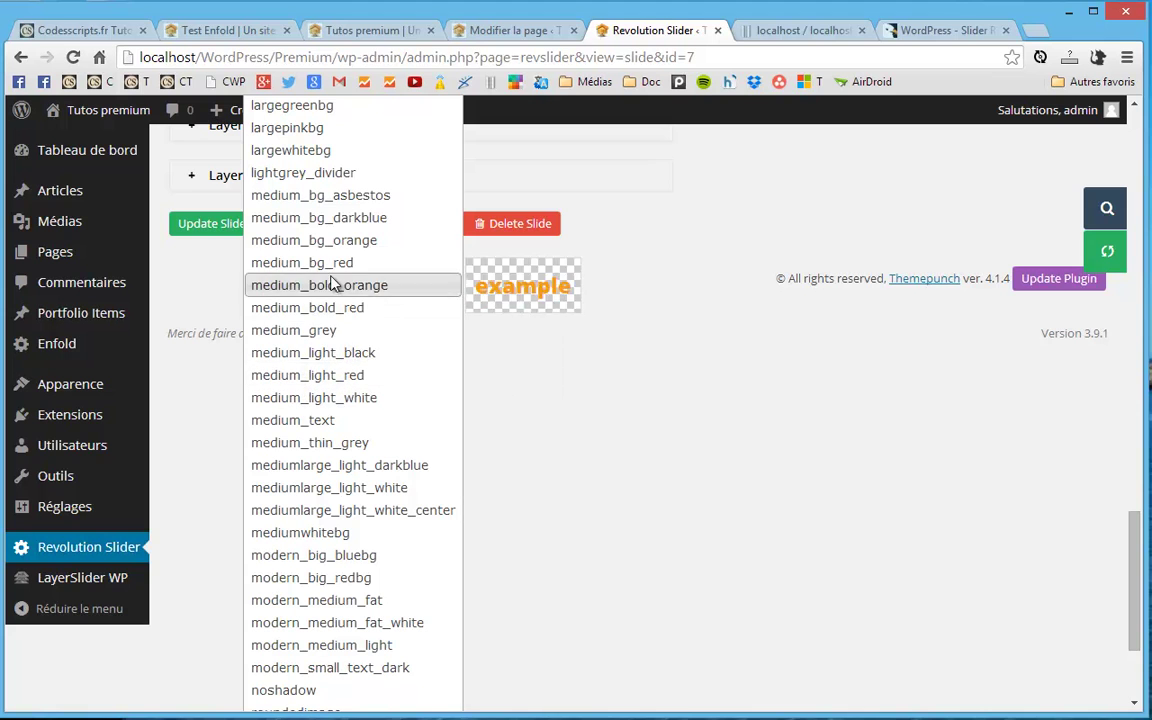
{"action": "left_click", "coordinate": [305, 262]}
{"action": "scroll", "coordinate": [597, 603], "scroll_direction": "up", "scroll_amount": 3}
{"action": "mouse_move", "coordinate": [540, 417]}
{"action": "left_mouse_down"}
{"action": "mouse_move", "coordinate": [522, 437]}
{"action": "mouse_move", "coordinate": [543, 423]}
{"action": "left_mouse_up"}
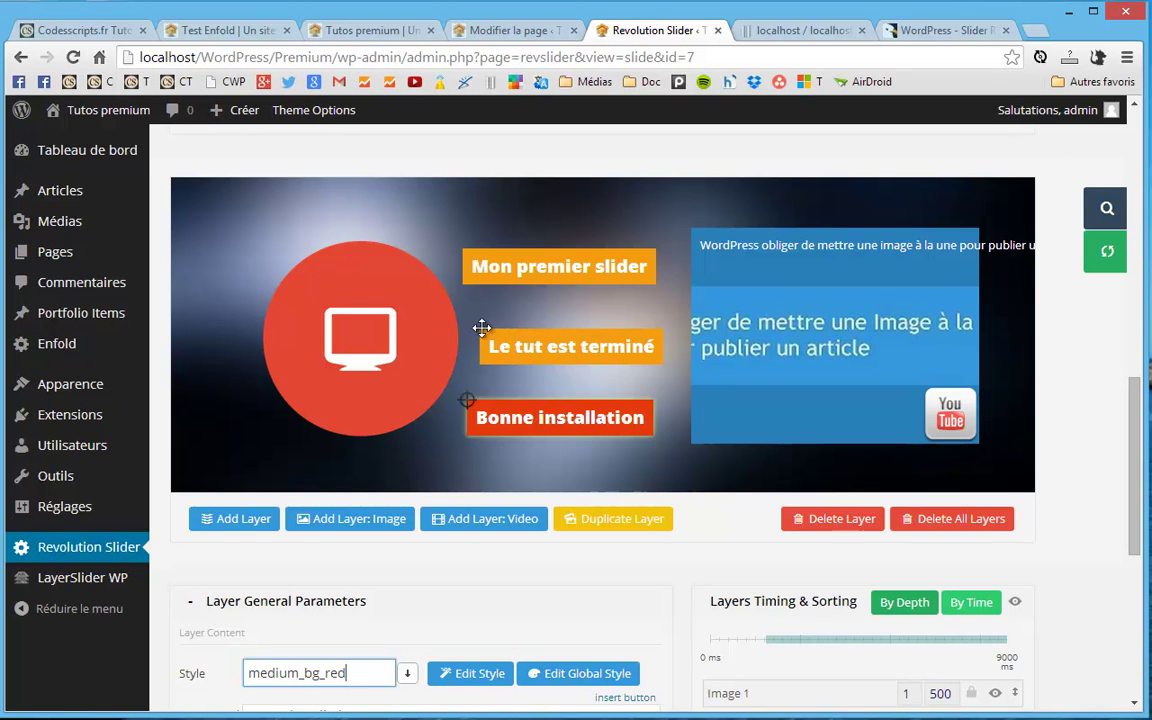
Move the monitor image and the "Mon premier slider" layer slightly to the left on the slide.
{"action": "mouse_move", "coordinate": [363, 321]}
{"action": "left_mouse_down"}
{"action": "mouse_move", "coordinate": [327, 319]}
{"action": "mouse_move", "coordinate": [344, 316]}
{"action": "left_mouse_up"}
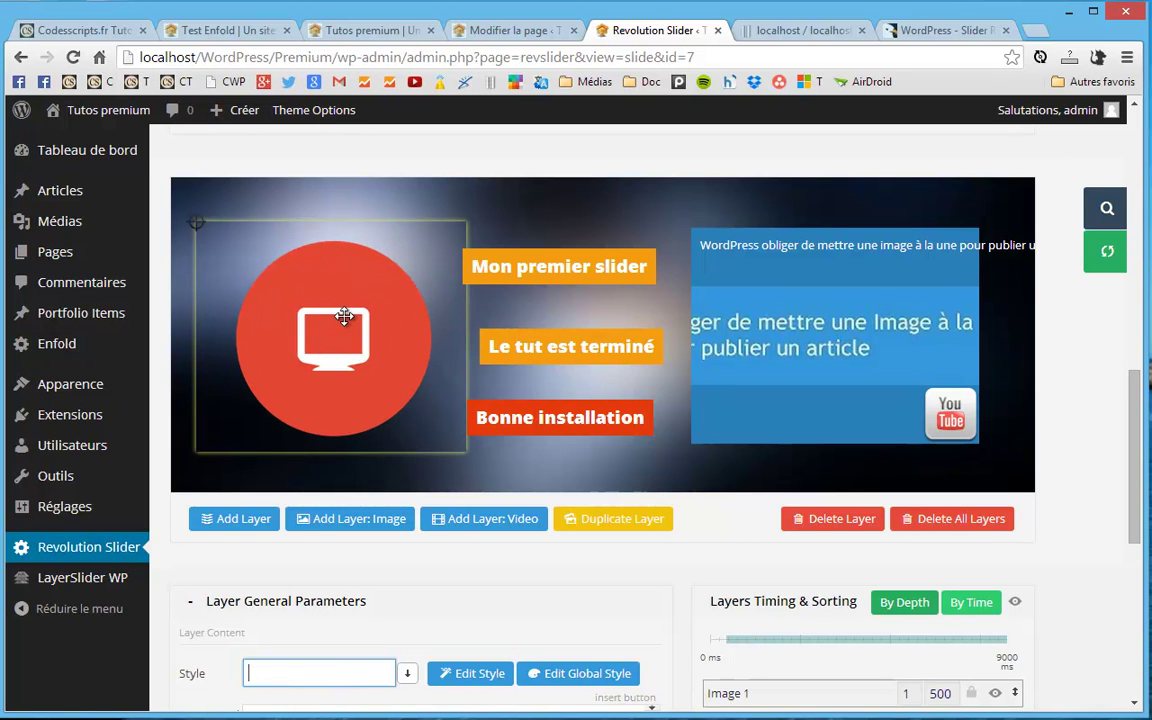
{"action": "left_click_drag", "start_coordinate": [591, 265], "coordinate": [571, 267]}
{"action": "left_click", "coordinate": [565, 346]}
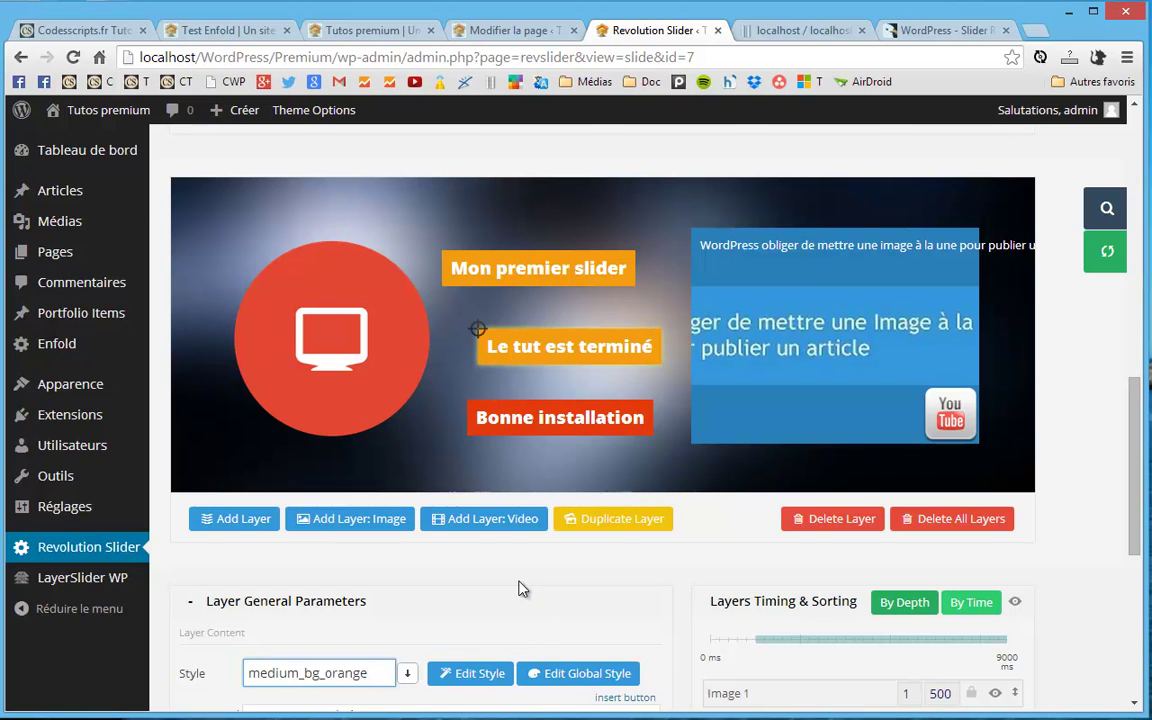
Add apple.png from the media library as an image layer and place it in the slide's upper-left corner.
{"action": "left_click", "coordinate": [326, 524]}
{"action": "left_click", "coordinate": [591, 316]}
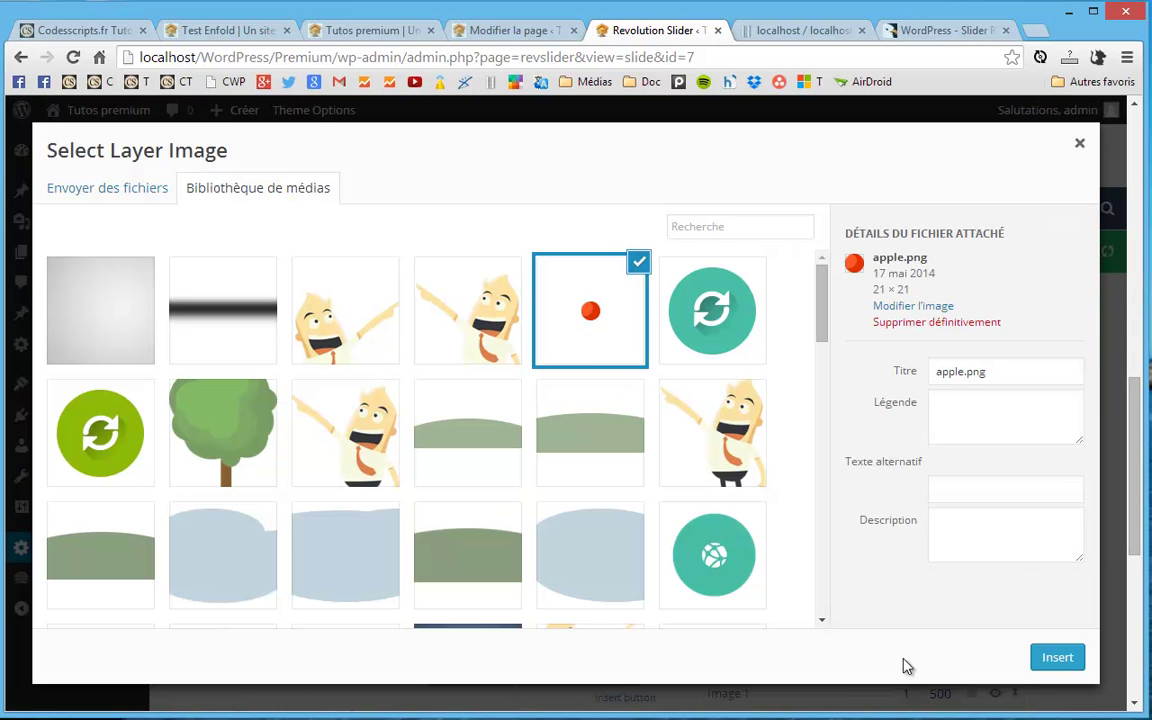
{"action": "left_click", "coordinate": [1056, 656]}
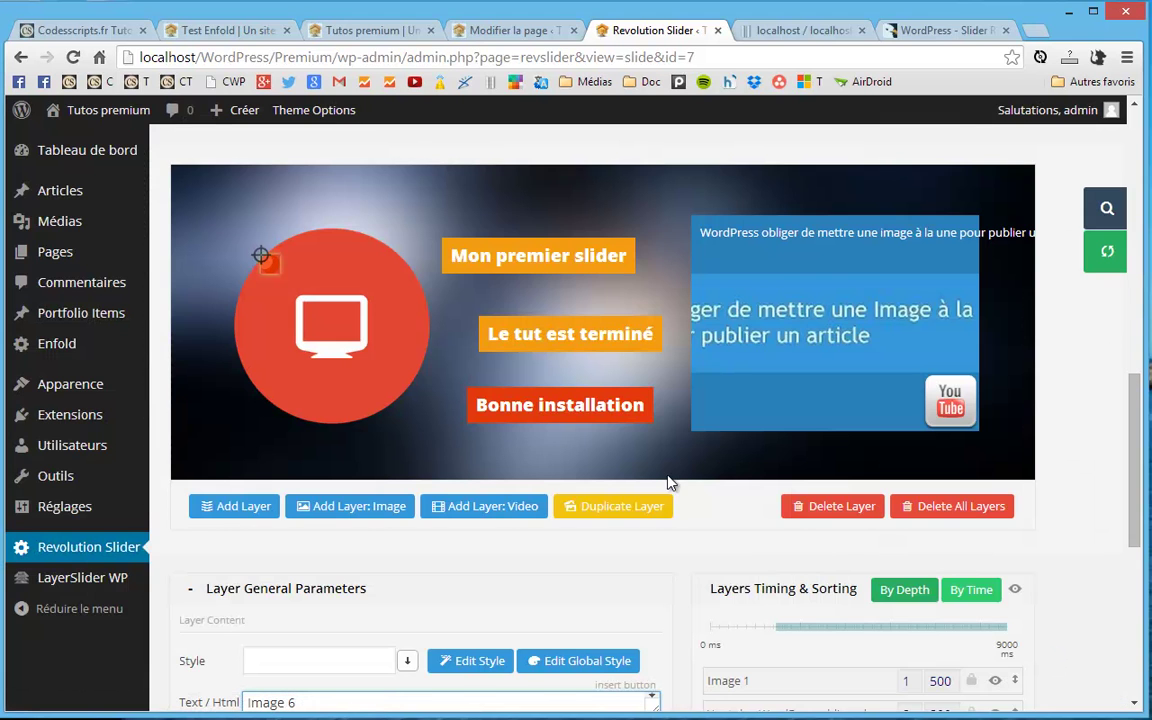
{"action": "left_click_drag", "start_coordinate": [265, 257], "coordinate": [208, 200]}
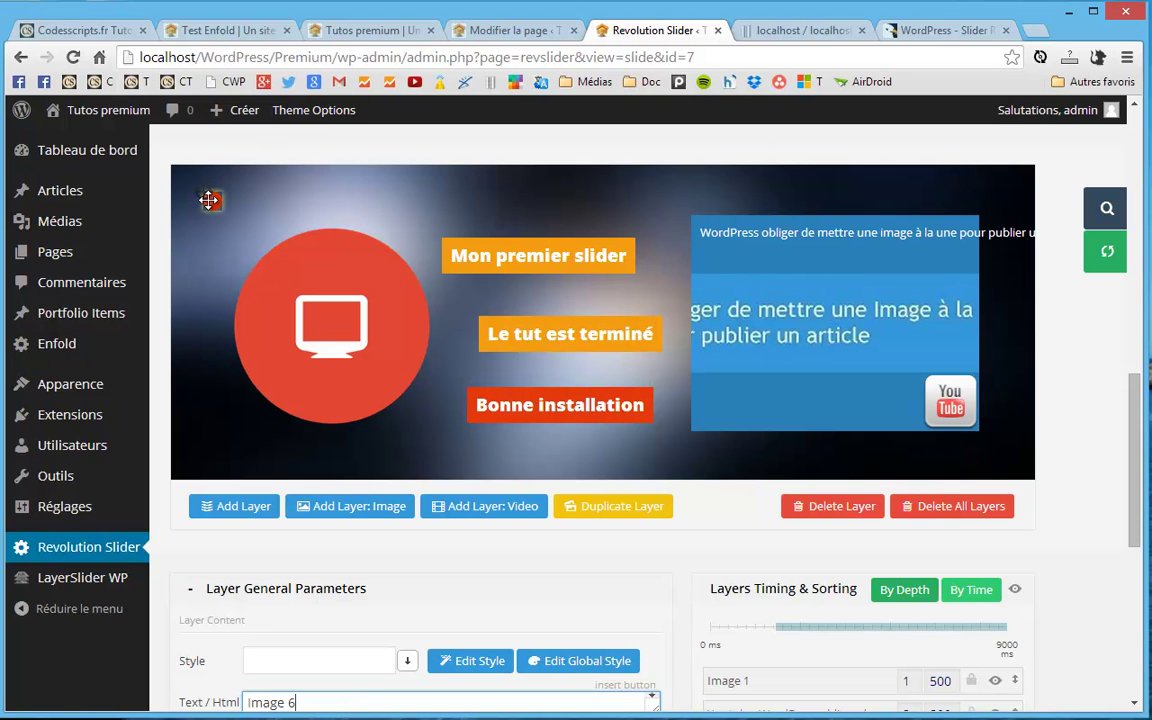
Set the start animation of the apple image layer to Skew From Long Right.
{"action": "scroll", "coordinate": [728, 600], "scroll_direction": "down", "scroll_amount": 4}
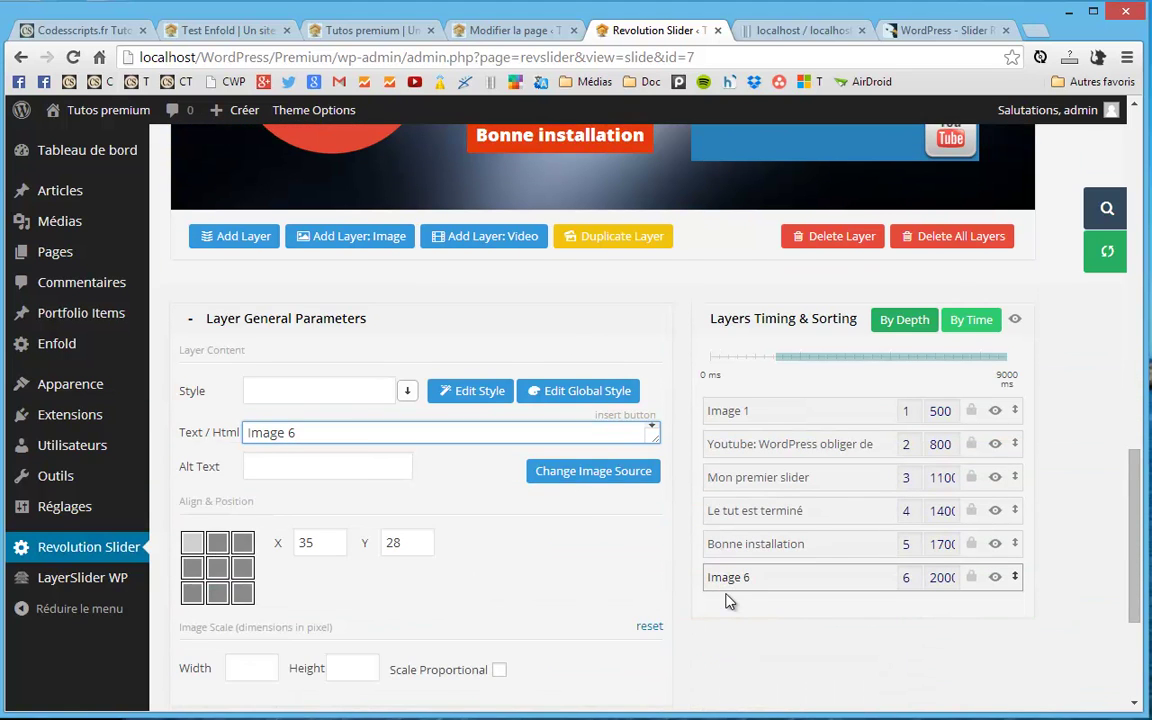
{"action": "scroll", "coordinate": [731, 604], "scroll_direction": "down", "scroll_amount": 2}
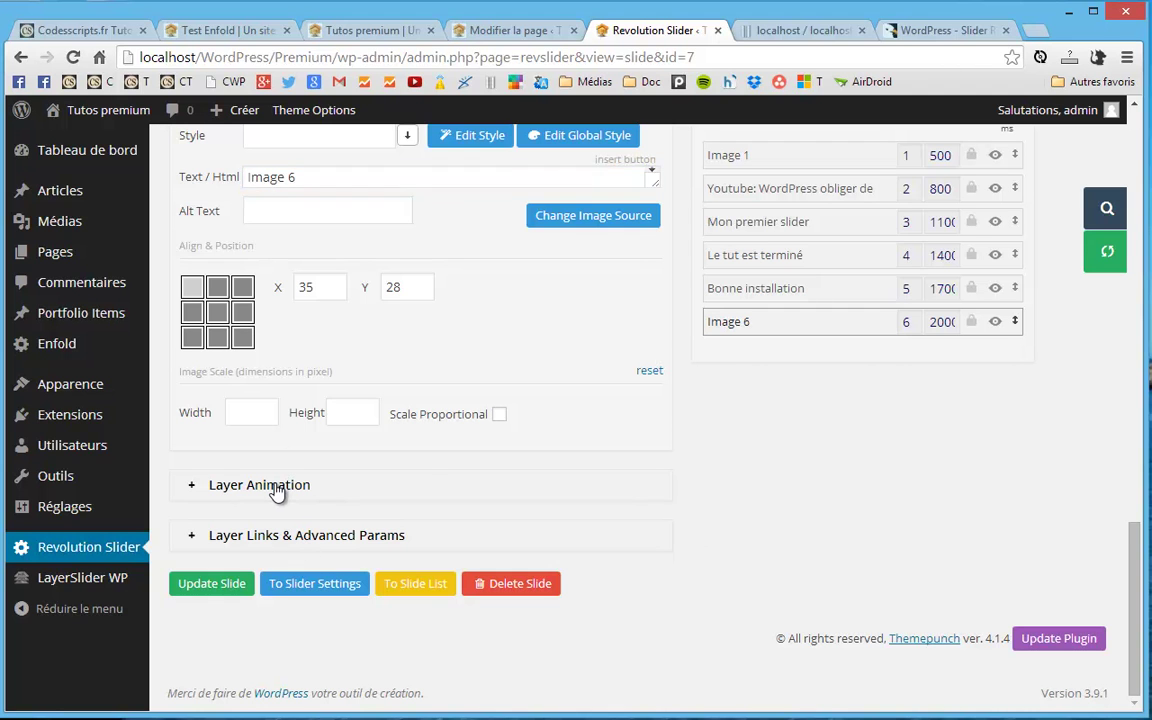
{"action": "left_click", "coordinate": [242, 485]}
{"action": "scroll", "coordinate": [437, 420], "scroll_direction": "down", "scroll_amount": 2}
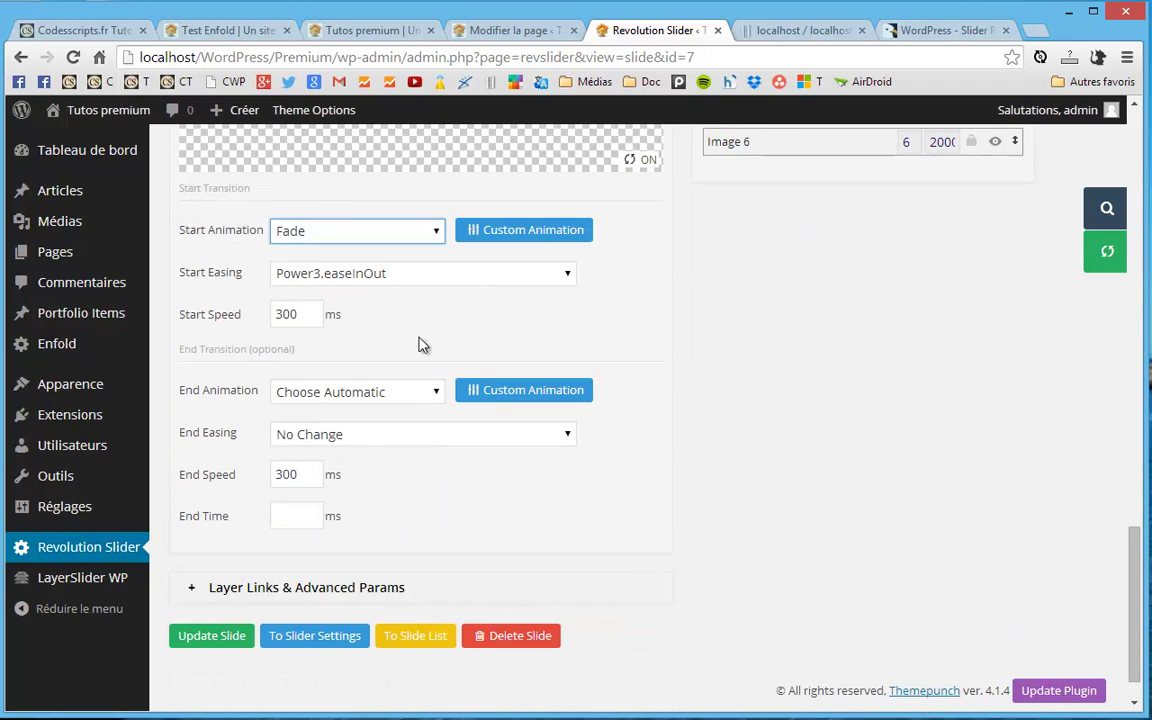
{"action": "left_click", "coordinate": [430, 228]}
{"action": "scroll", "coordinate": [388, 340], "scroll_direction": "down", "scroll_amount": 1}
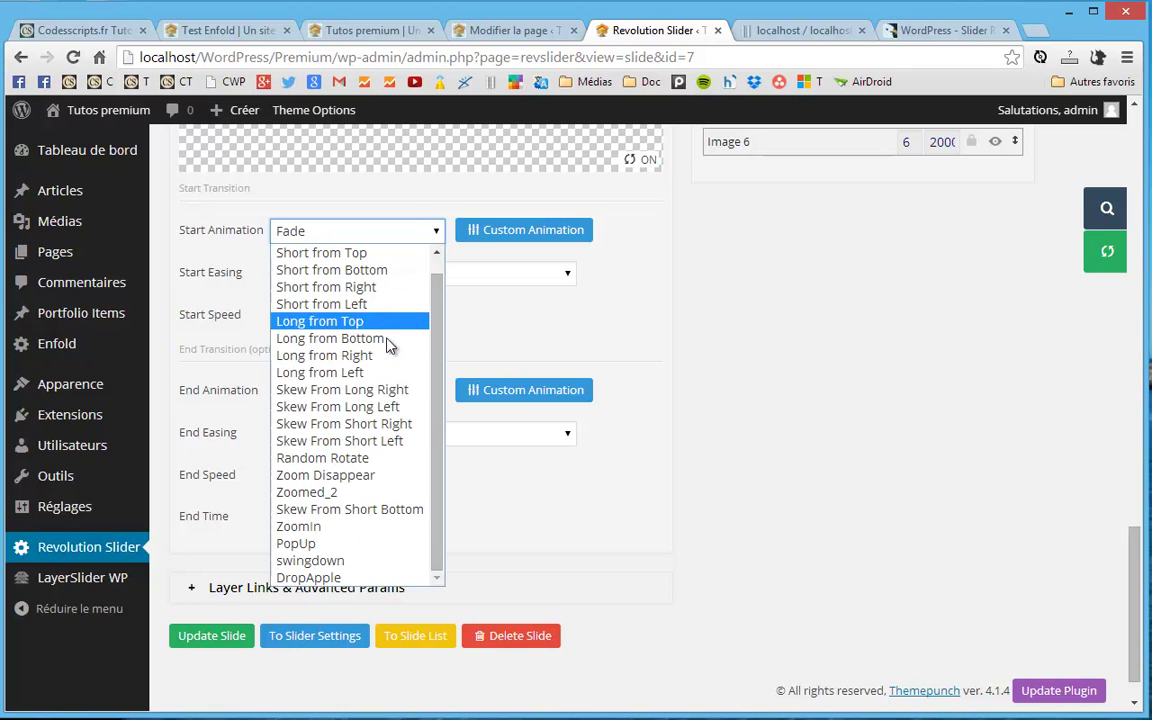
{"action": "scroll", "coordinate": [378, 384], "scroll_direction": "up", "scroll_amount": 1}
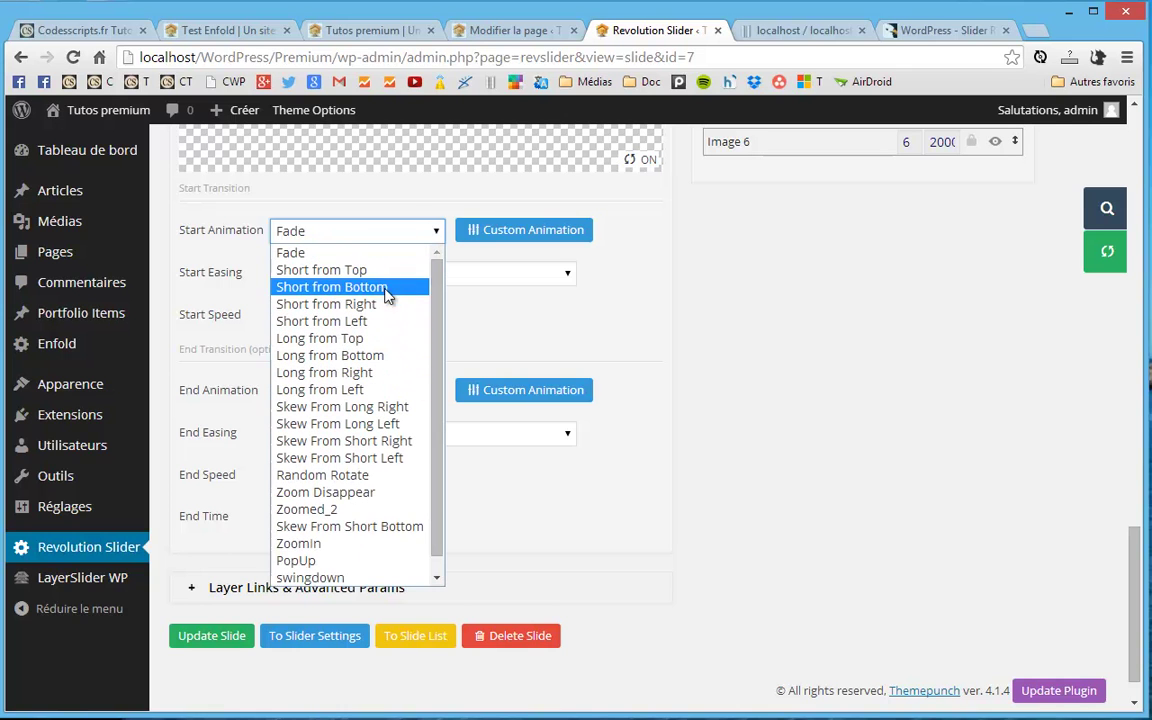
{"action": "left_click", "coordinate": [358, 421]}
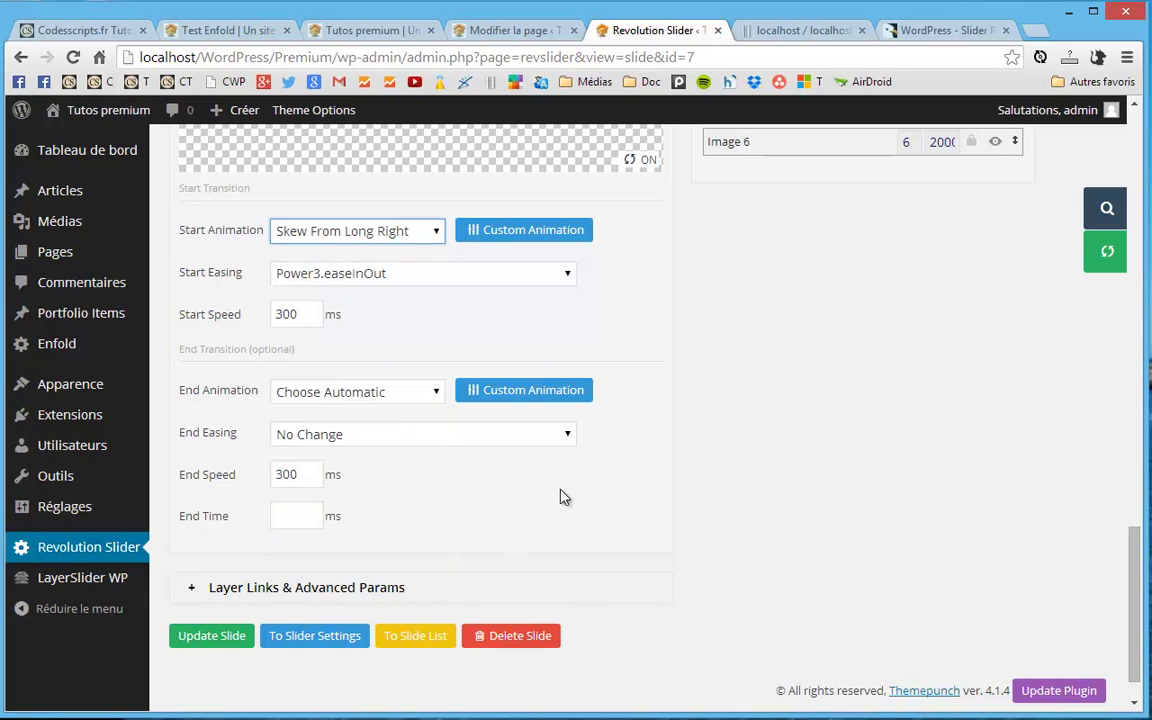
Preview the slide twice to check how its layers animate, closing the preview each time.
{"action": "scroll", "coordinate": [643, 519], "scroll_direction": "up", "scroll_amount": 10}
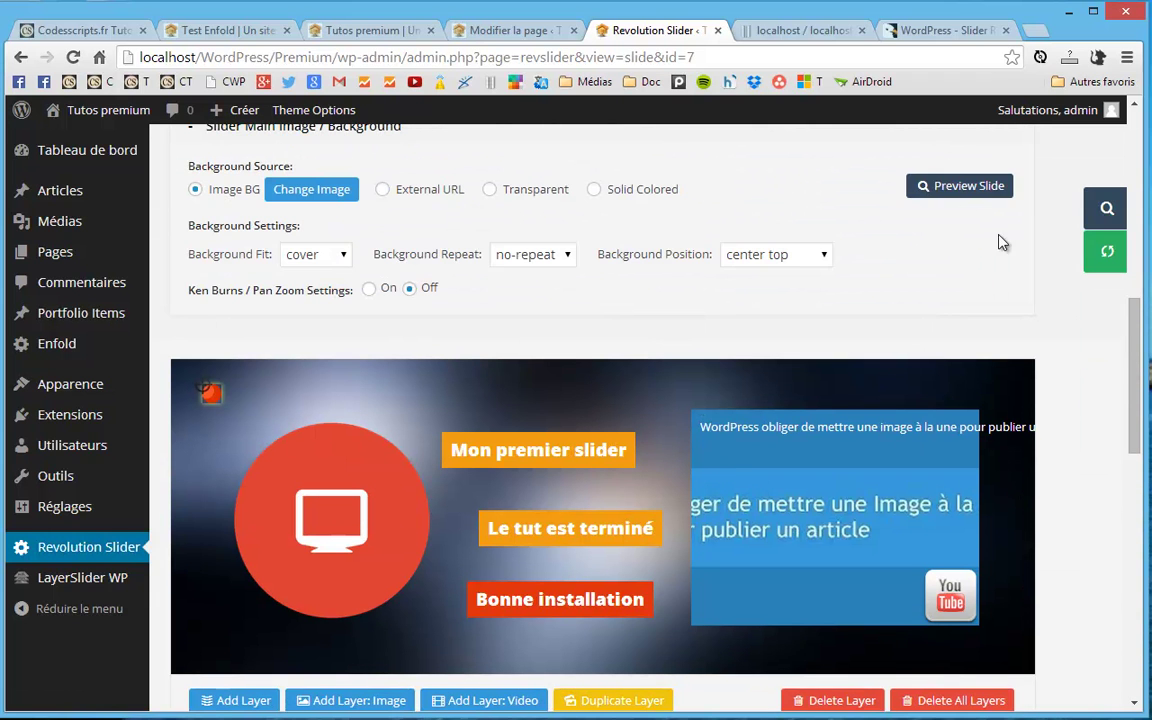
{"action": "left_click", "coordinate": [1105, 212]}
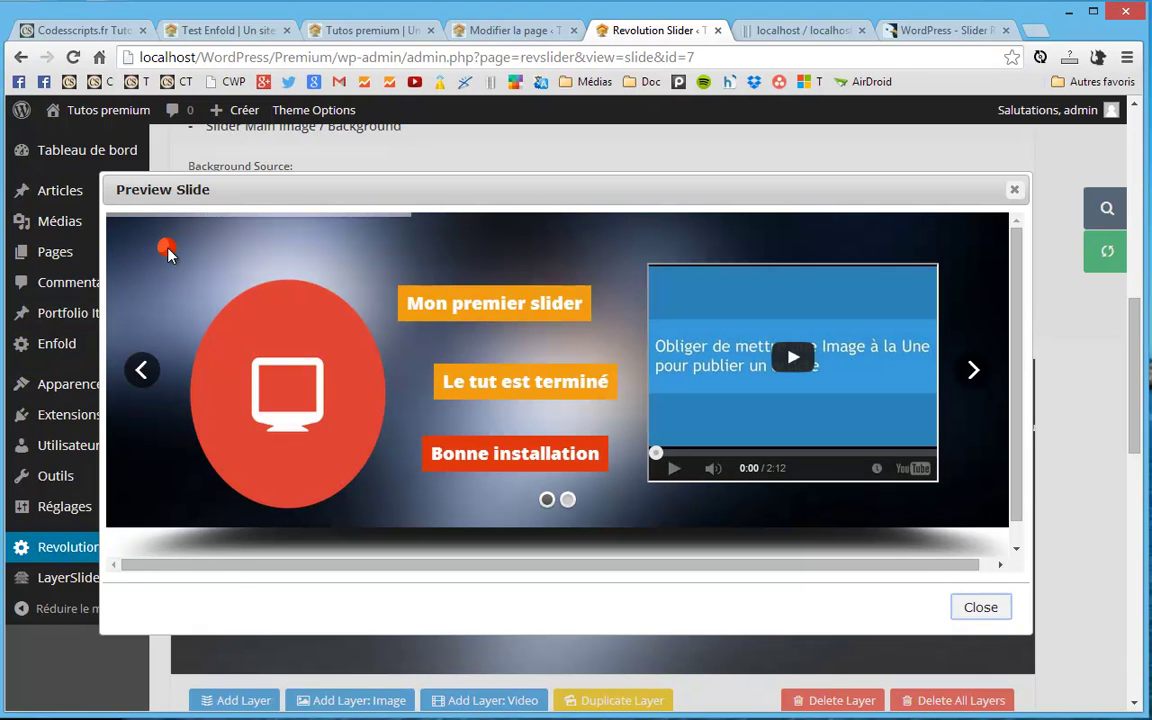
{"action": "left_click", "coordinate": [1014, 189]}
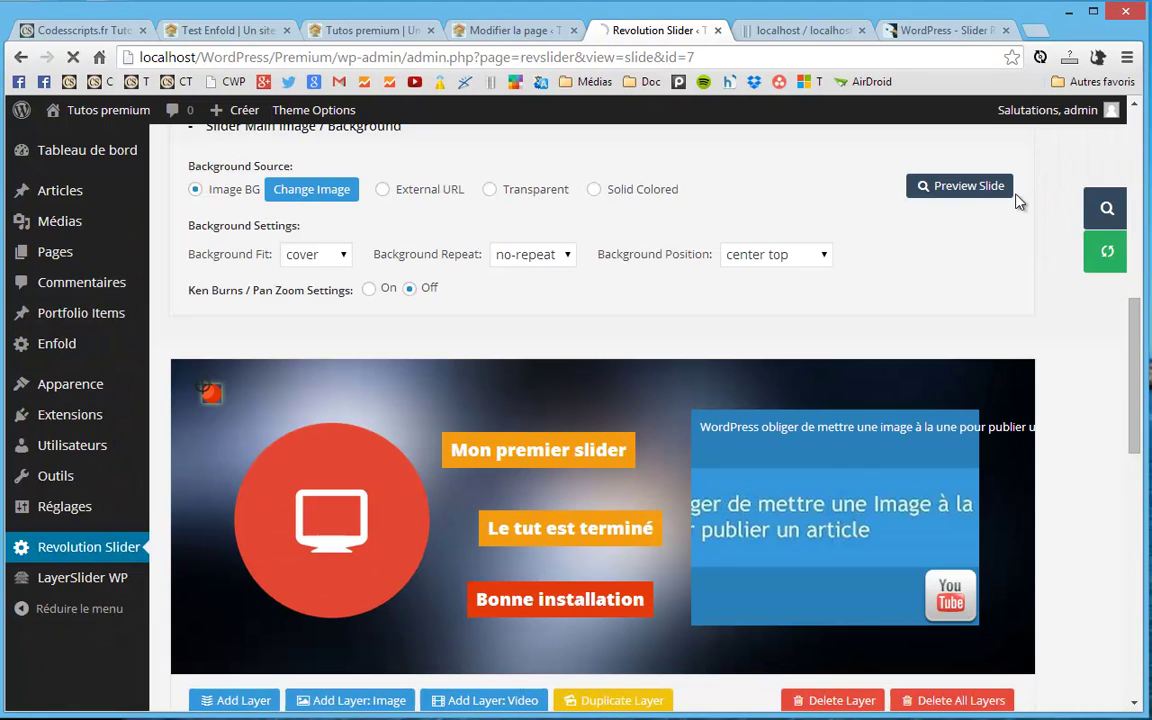
{"action": "left_click", "coordinate": [1103, 218]}
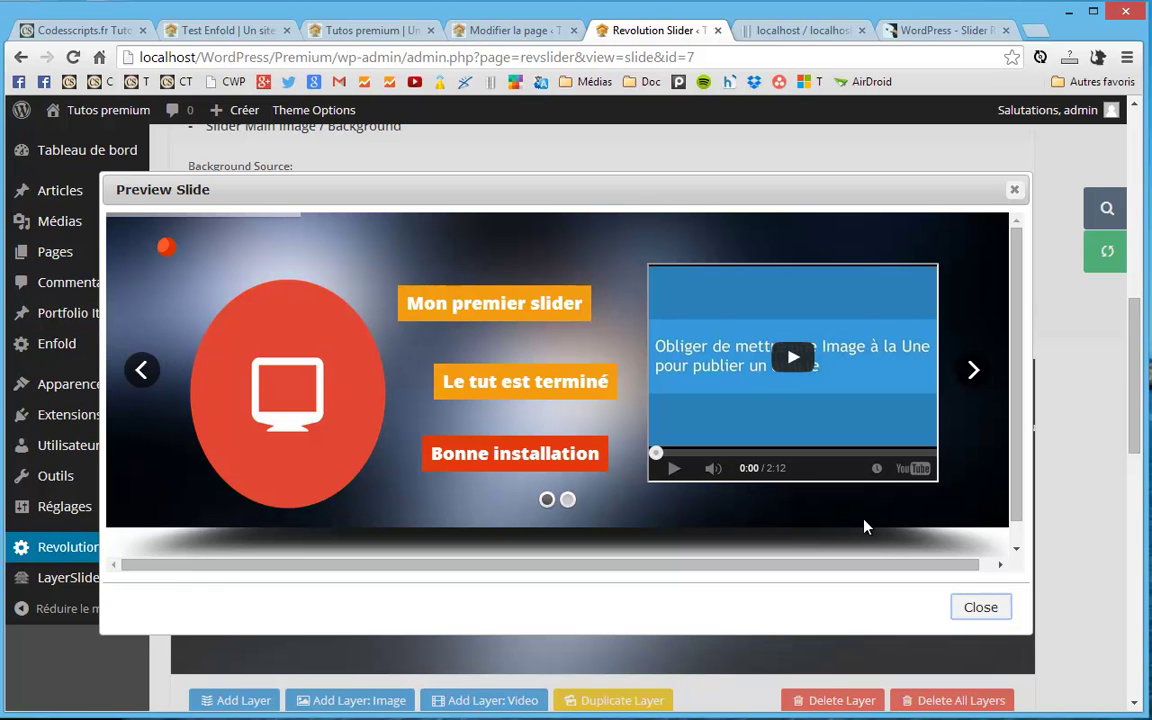
{"action": "left_click", "coordinate": [1014, 189]}
Save the changes to the slide by updating it.
{"action": "scroll", "coordinate": [197, 590], "scroll_direction": "down", "scroll_amount": 10}
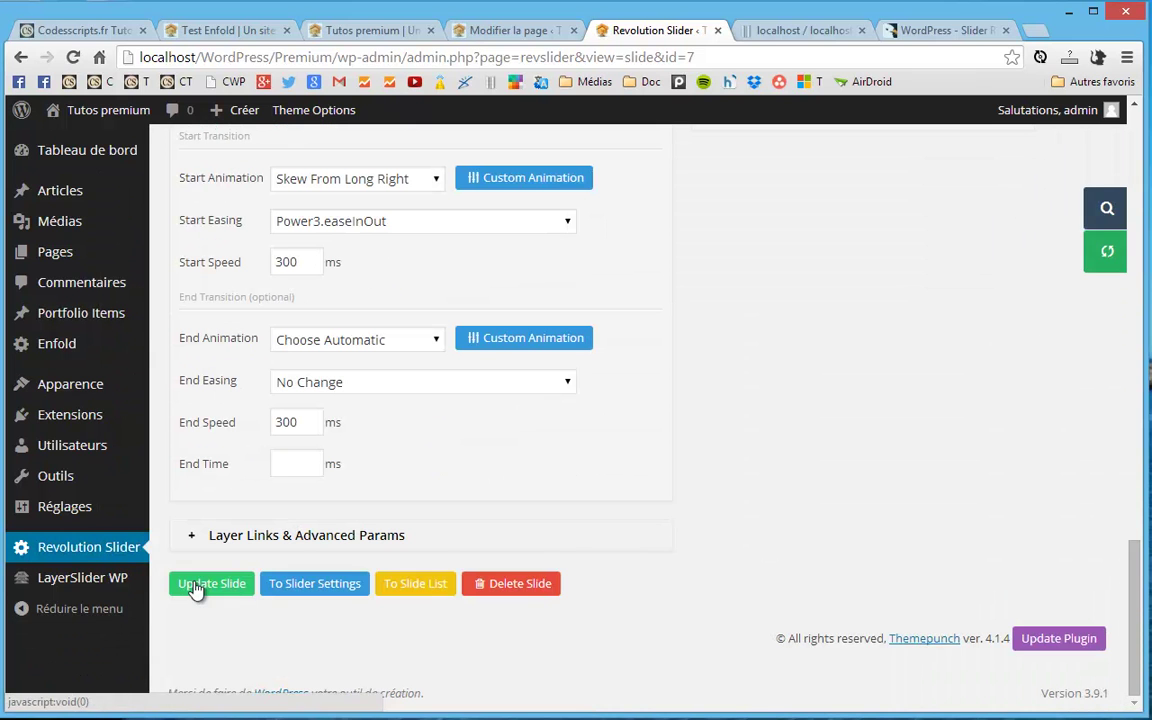
{"action": "left_click", "coordinate": [197, 586]}
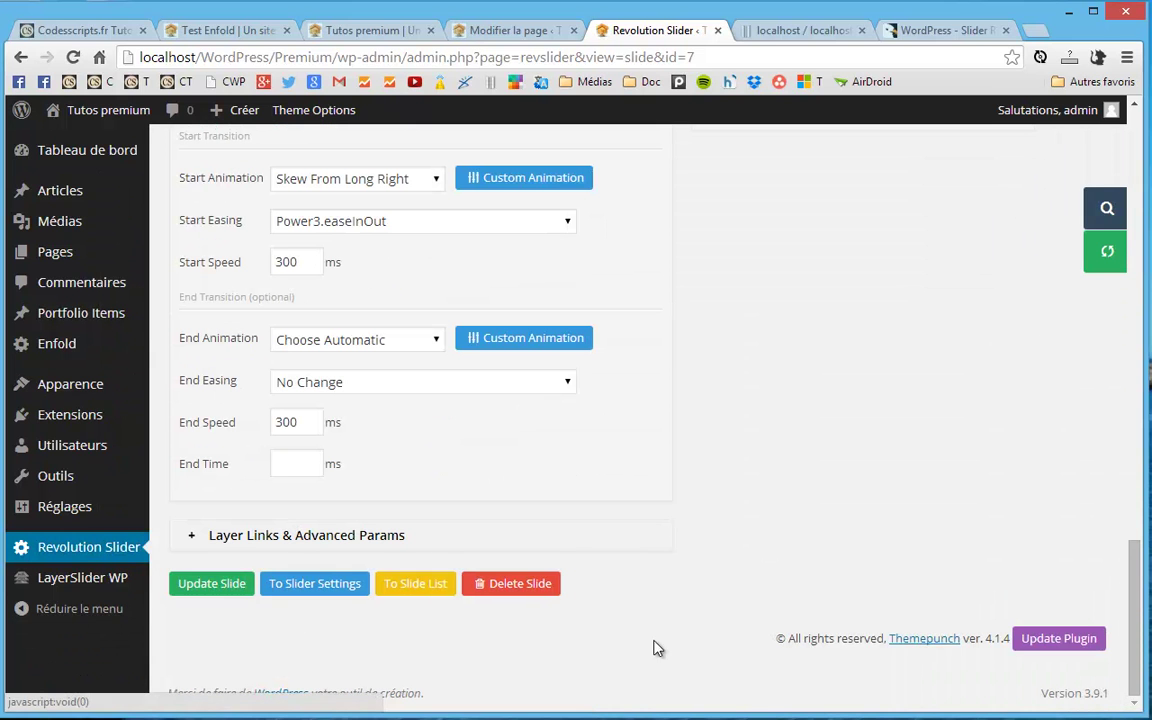
{"action": "scroll", "coordinate": [690, 540], "scroll_direction": "up", "scroll_amount": 15}
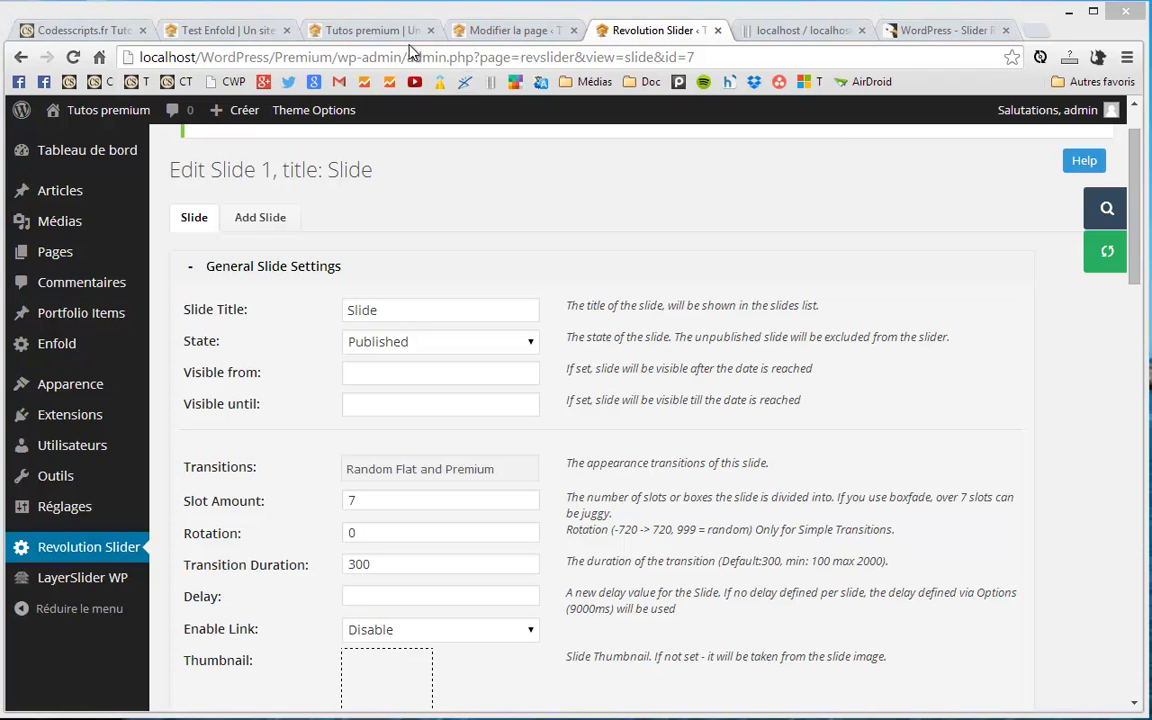
On the page being edited, replace the text block's sliderpreview shortcode with [rev_slider slider1] and save the block.
{"action": "left_click", "coordinate": [512, 30]}
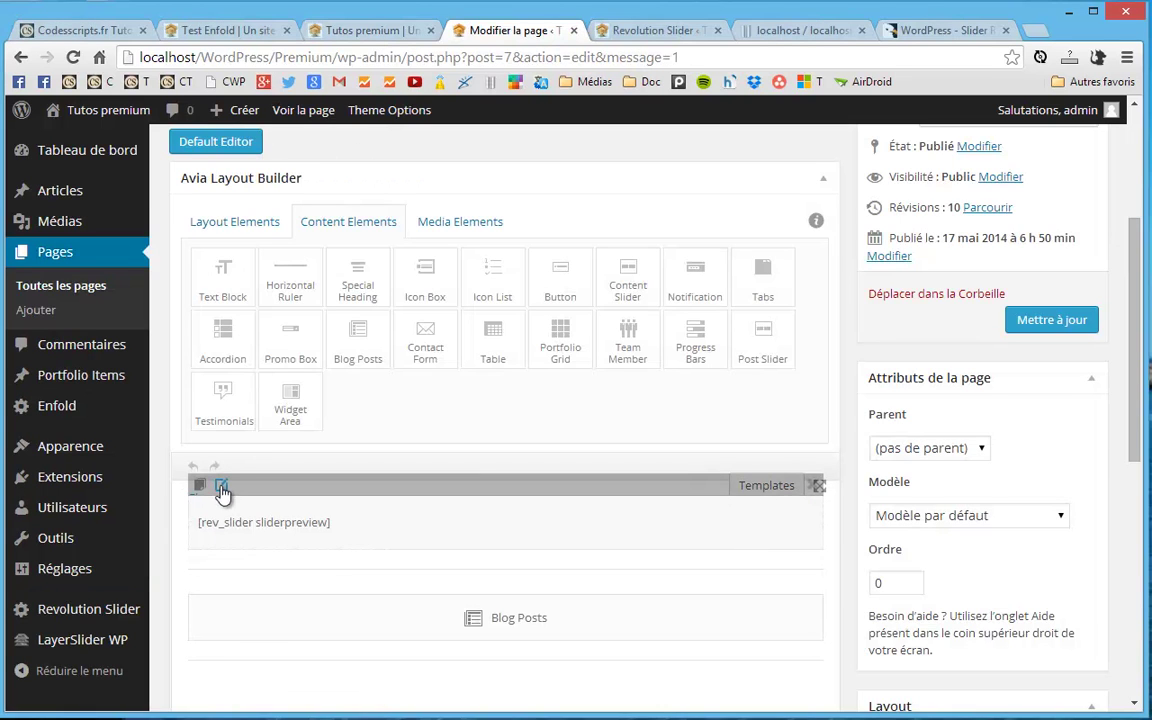
{"action": "left_click", "coordinate": [222, 487]}
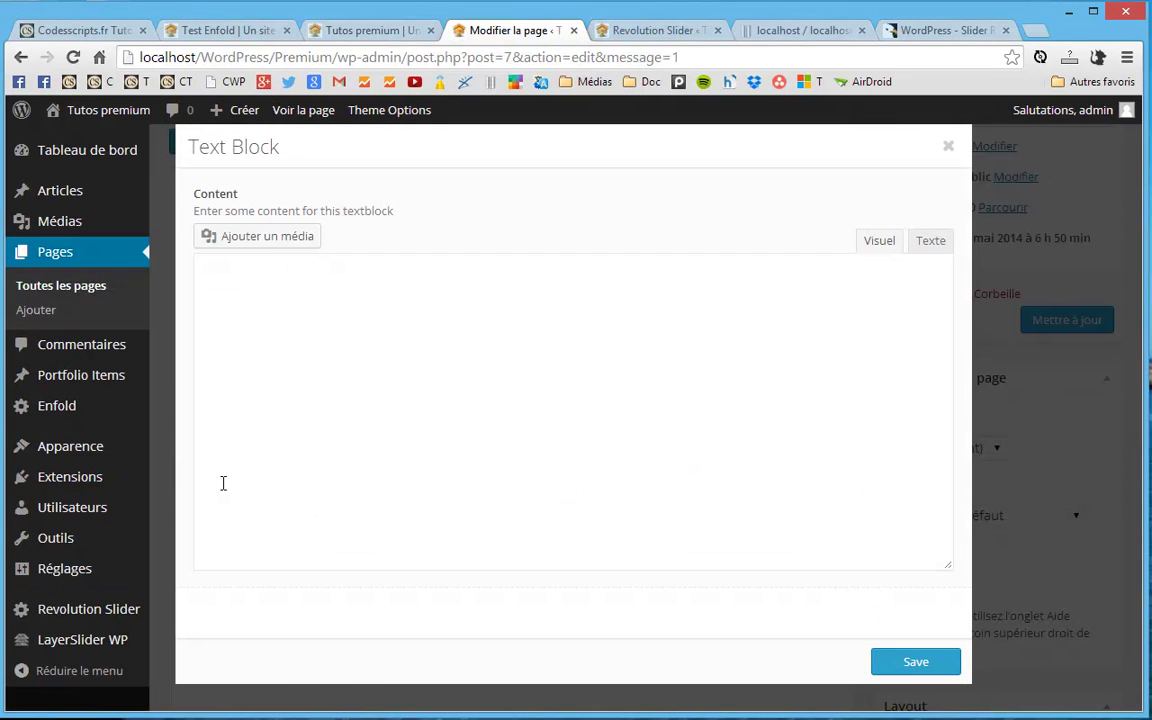
{"action": "left_click_drag", "start_coordinate": [429, 319], "coordinate": [217, 312]}
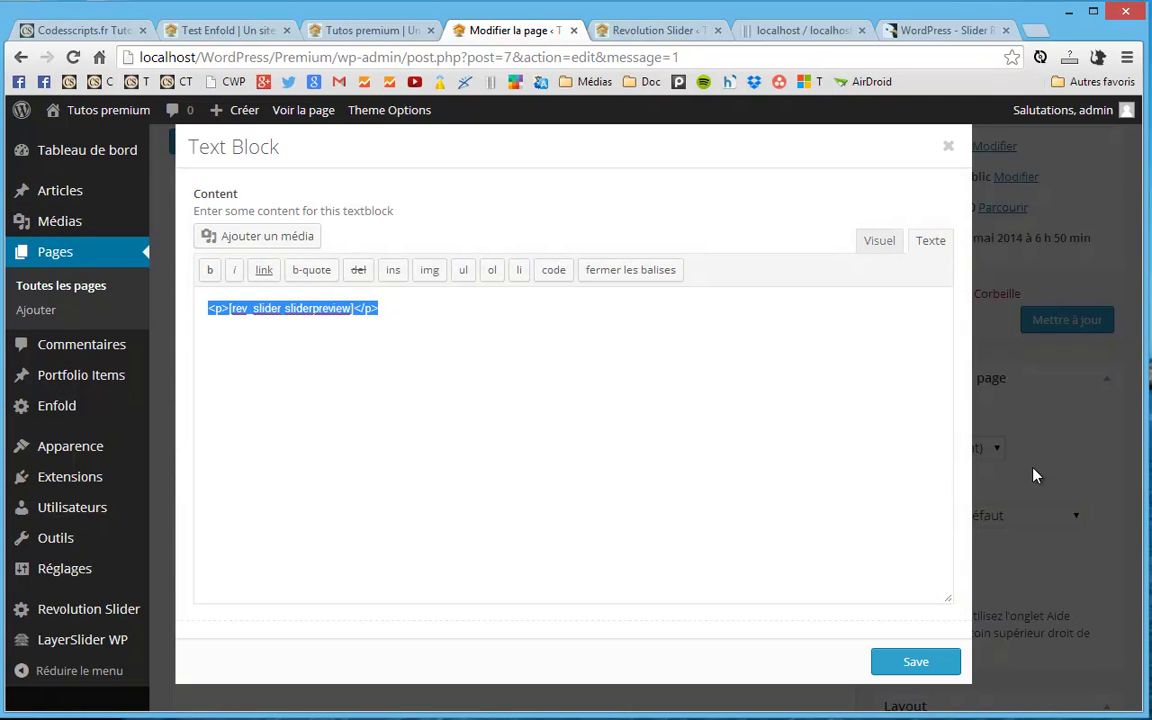
{"action": "key", "text": "Delete"}
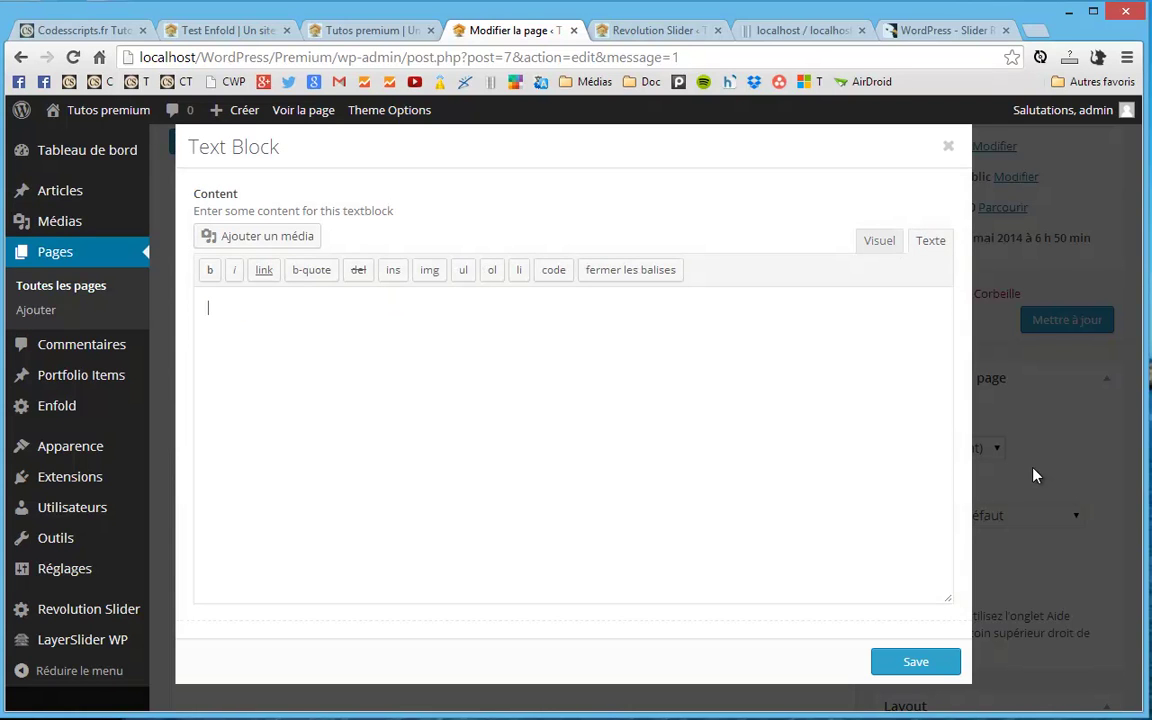
{"action": "left_click", "coordinate": [881, 241]}
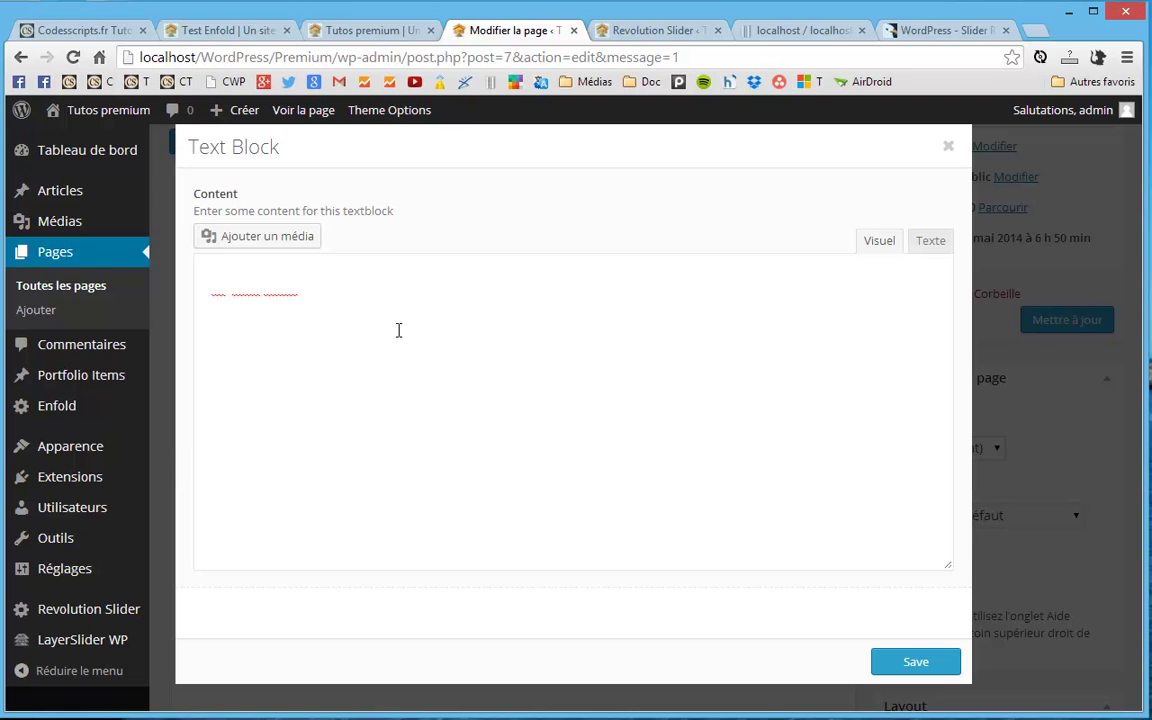
{"action": "left_click", "coordinate": [916, 664]}
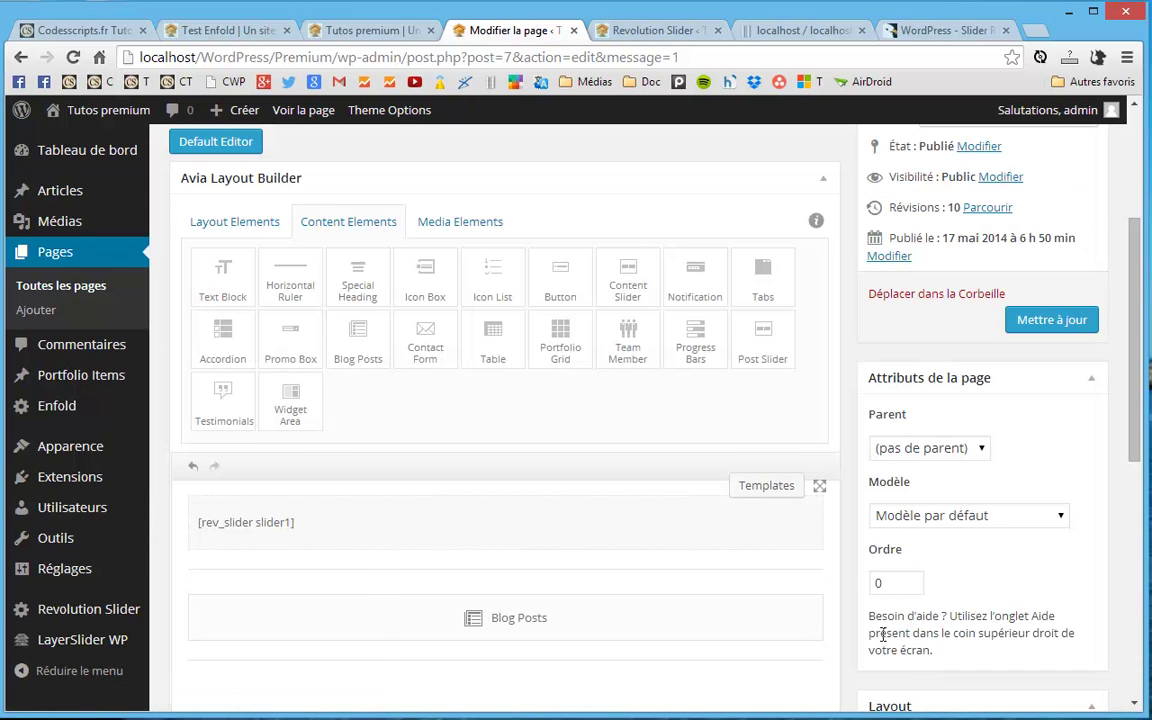
{"action": "scroll", "coordinate": [492, 316], "scroll_direction": "up", "scroll_amount": 2}
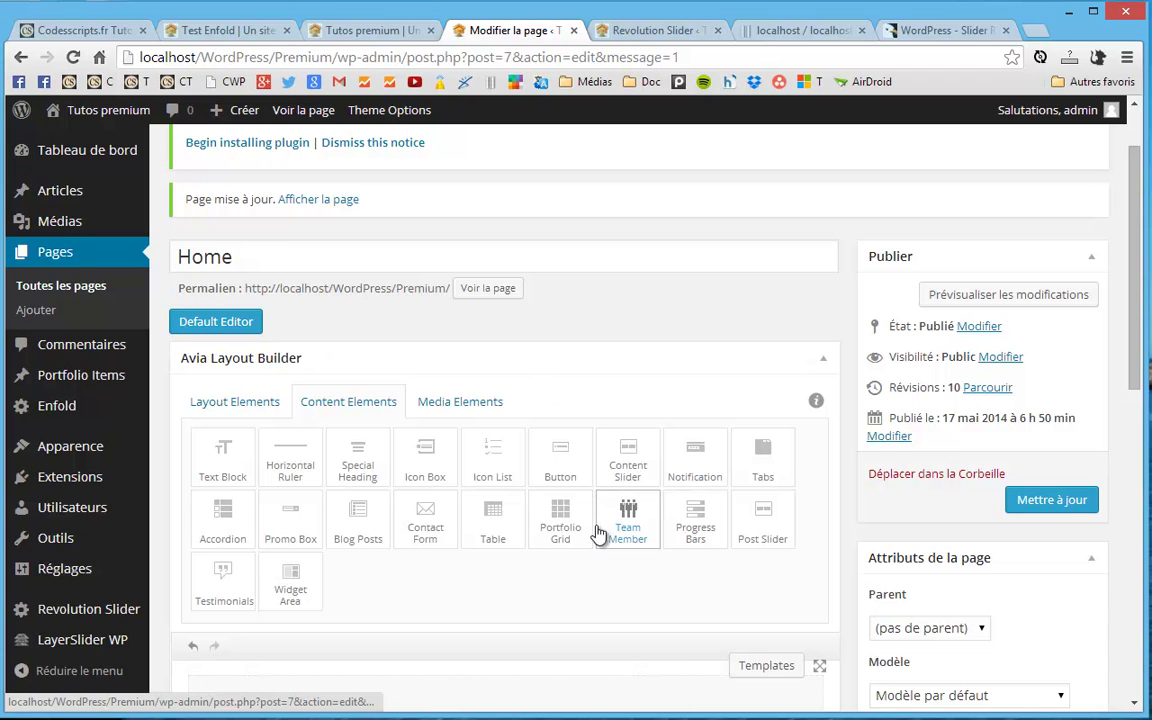
{"action": "left_click", "coordinate": [208, 321]}
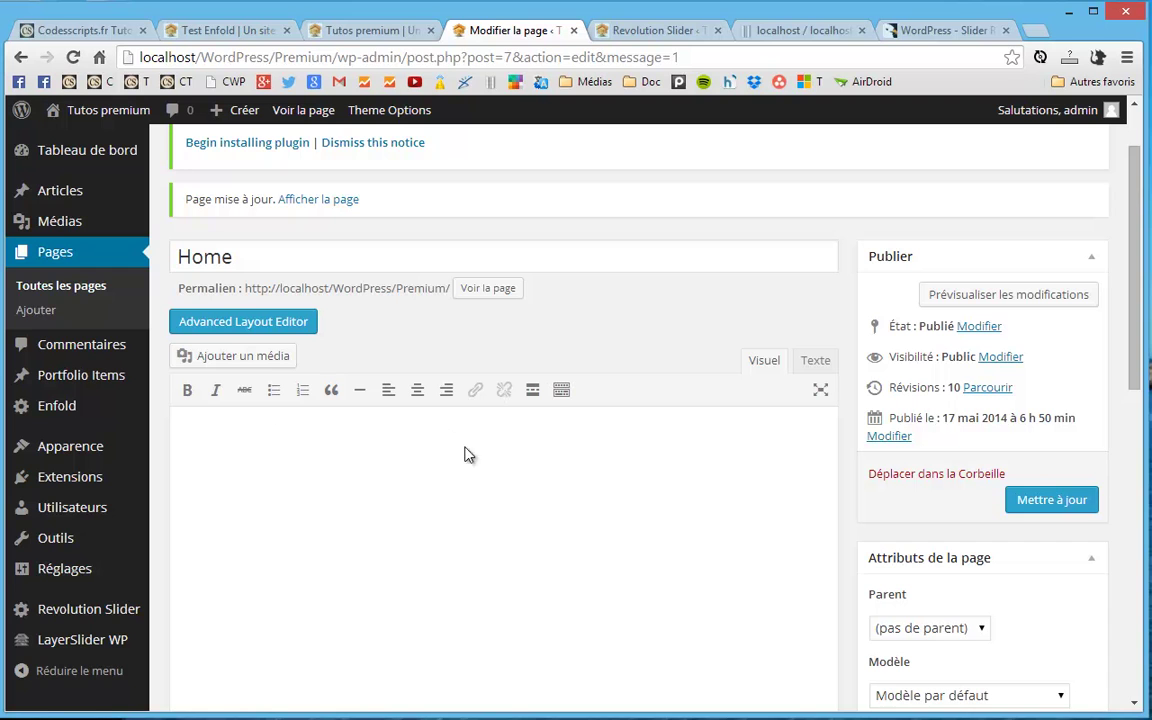
{"action": "left_click", "coordinate": [206, 321]}
Update the Home page with the new slider shortcode, and reload the site's front page to check the slider.
{"action": "key", "text": "F5"}
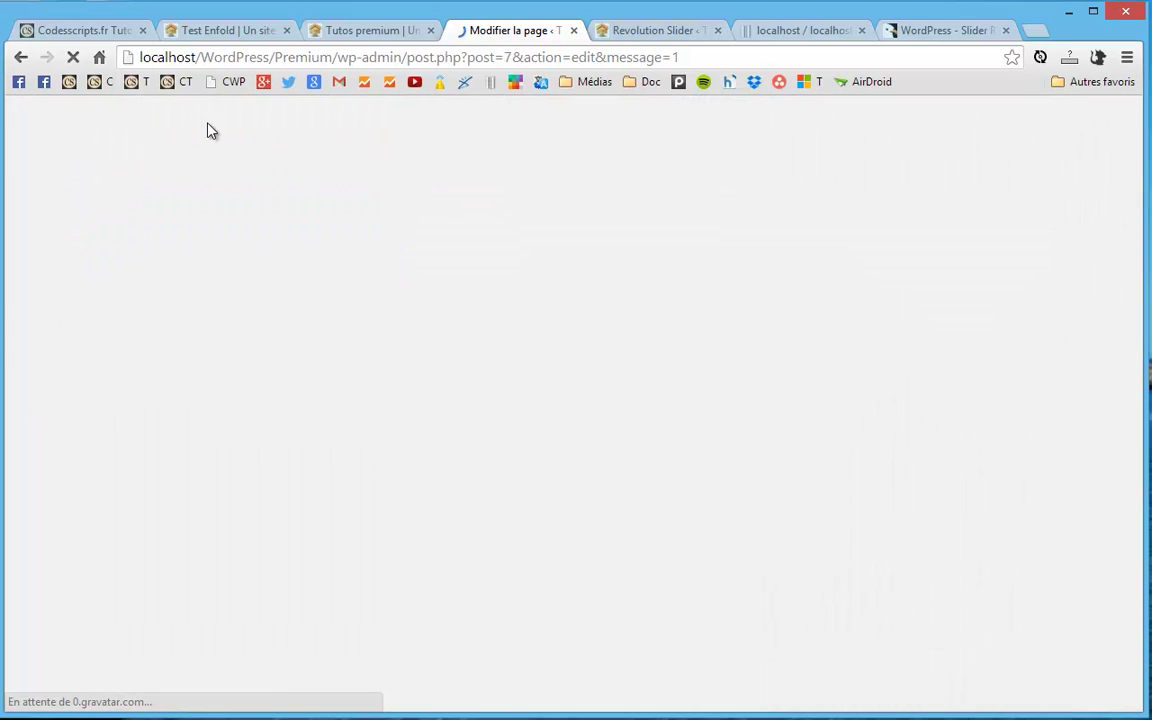
{"action": "left_click", "coordinate": [356, 32]}
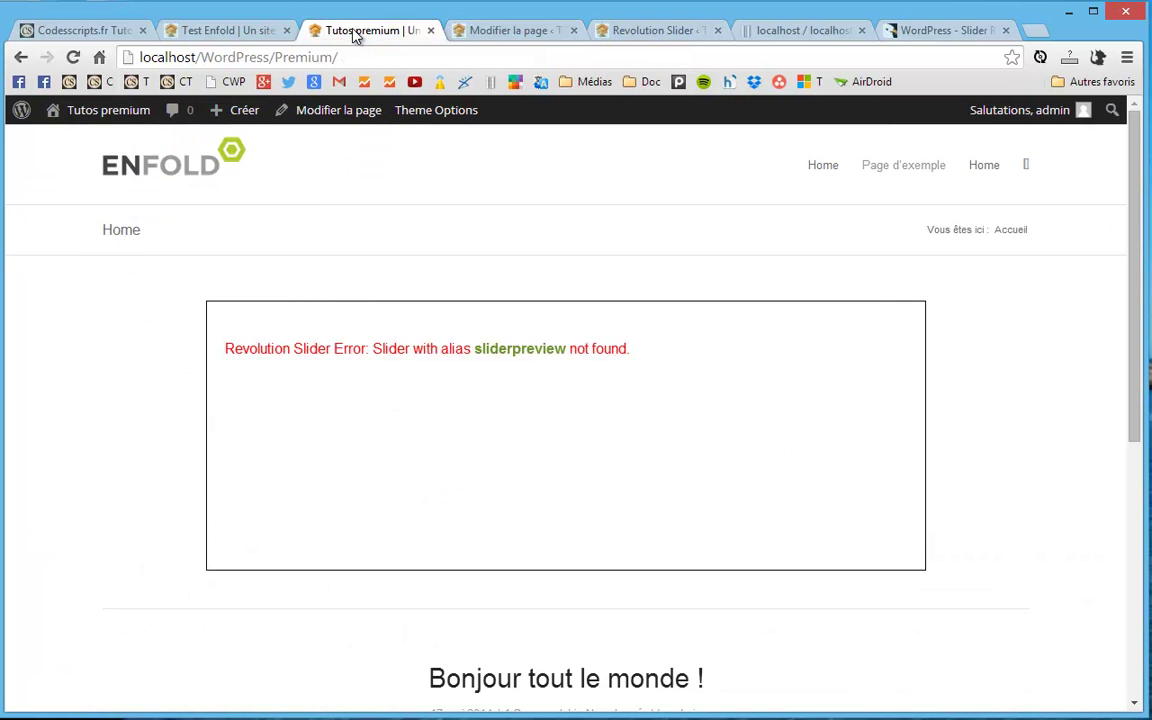
{"action": "key", "text": "F5"}
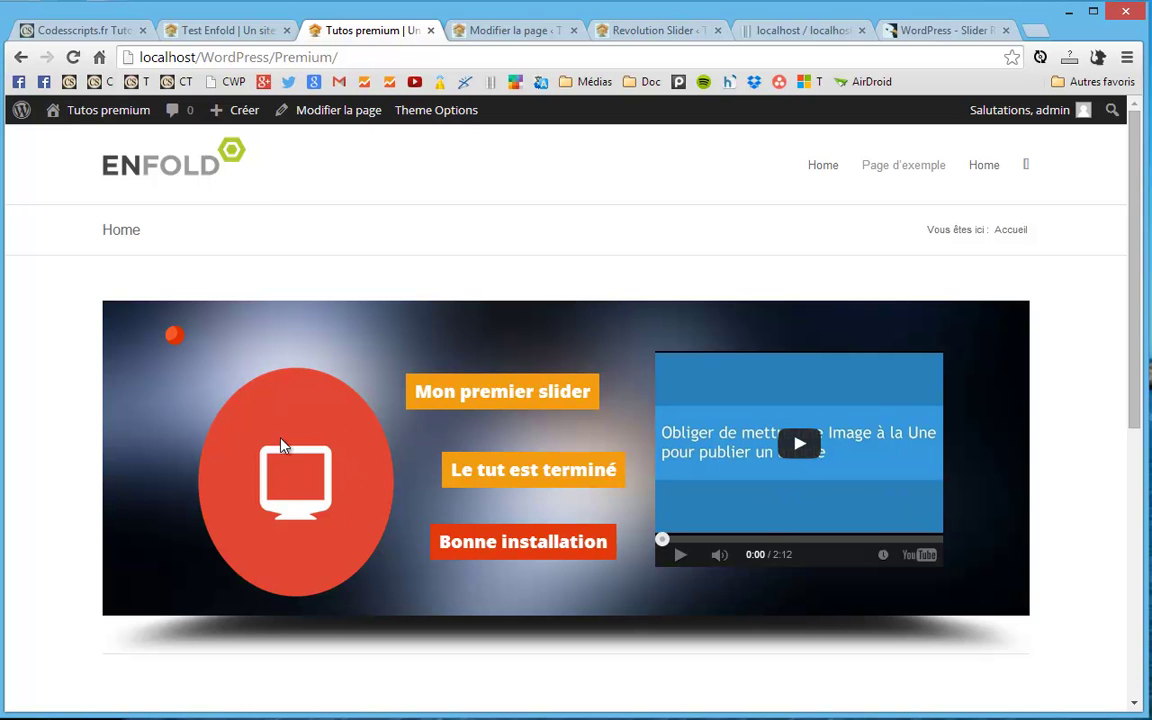
On the first slide, move the red monitor image layer up and left to X 11, Y 24, and update the slide.
{"action": "left_click", "coordinate": [640, 30]}
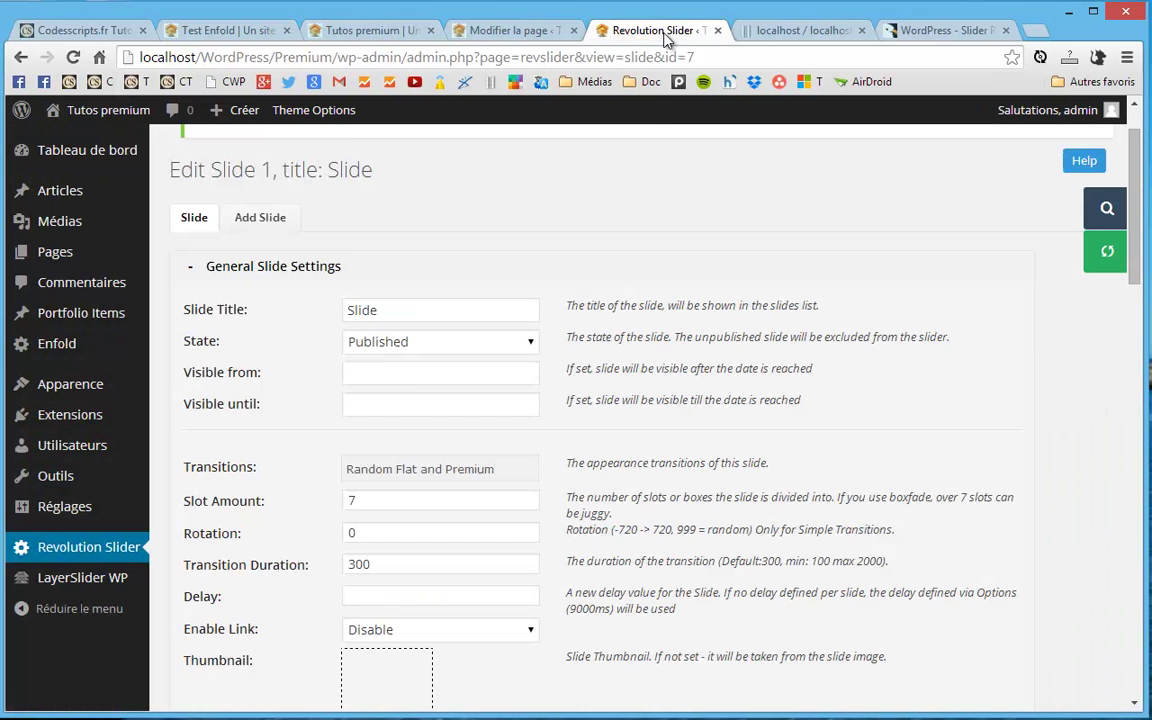
{"action": "scroll", "coordinate": [617, 492], "scroll_direction": "down", "scroll_amount": 12}
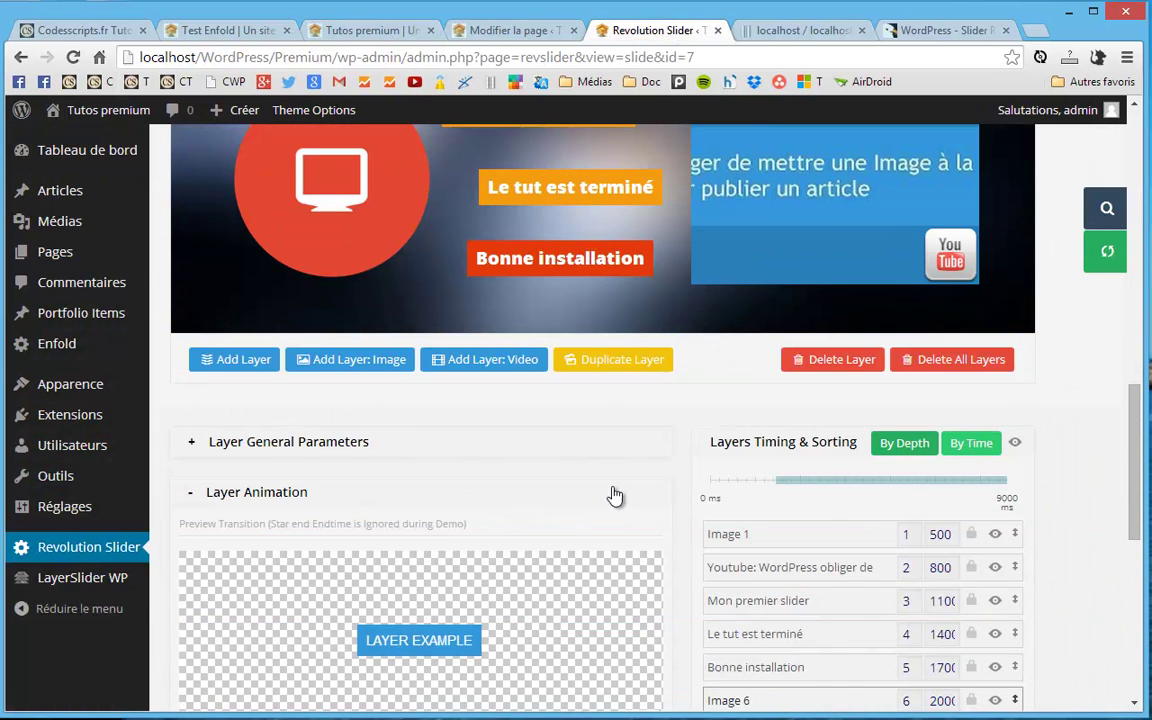
{"action": "scroll", "coordinate": [280, 393], "scroll_direction": "up", "scroll_amount": 2}
{"action": "left_click_drag", "start_coordinate": [309, 376], "coordinate": [299, 353]}
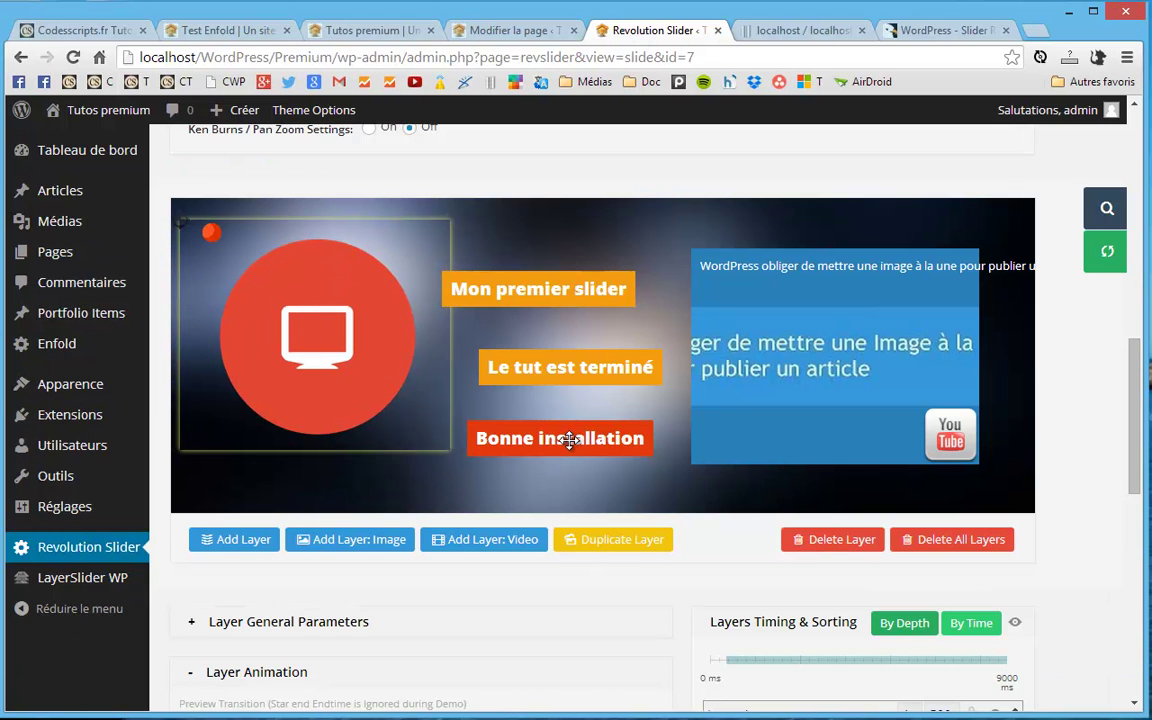
{"action": "left_click", "coordinate": [620, 619]}
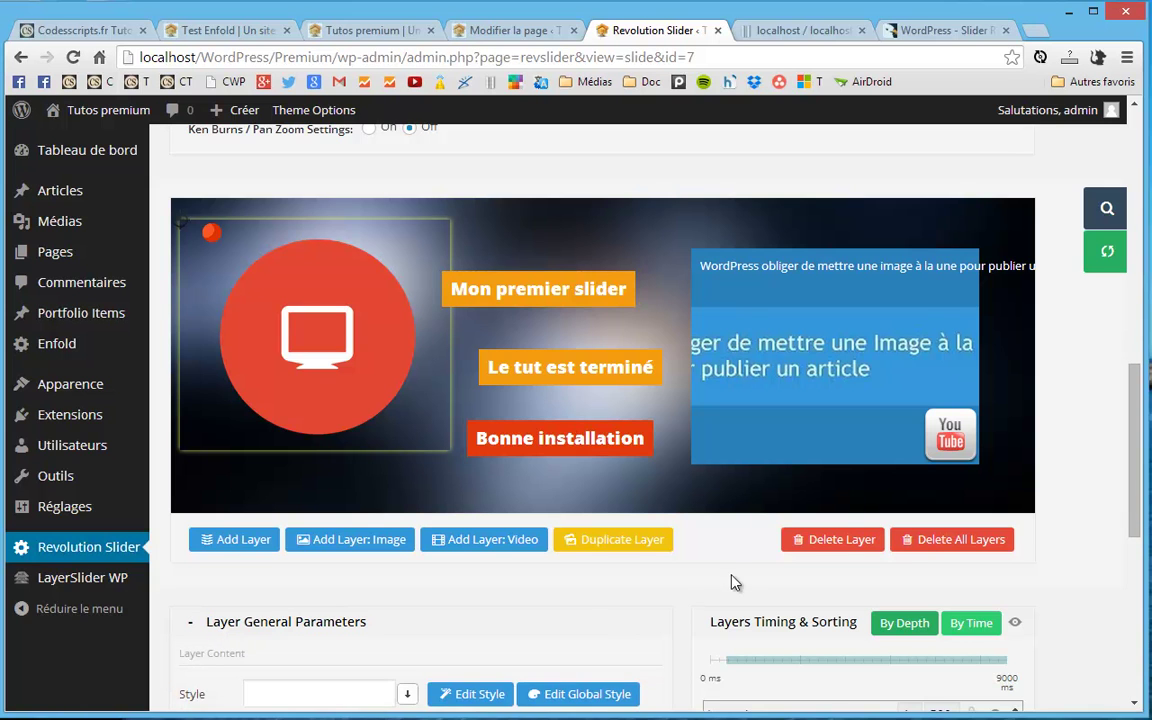
{"action": "scroll", "coordinate": [722, 578], "scroll_direction": "down", "scroll_amount": 5}
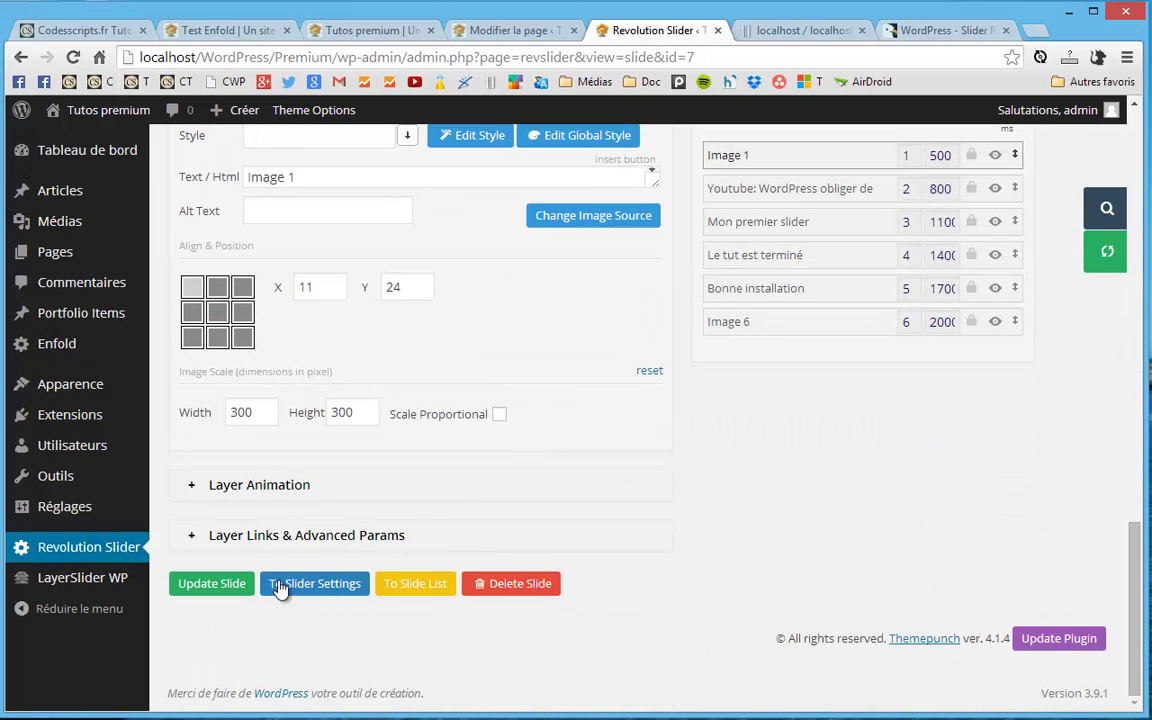
{"action": "left_click", "coordinate": [211, 583]}
{"action": "scroll", "coordinate": [655, 600], "scroll_direction": "up", "scroll_amount": 5}
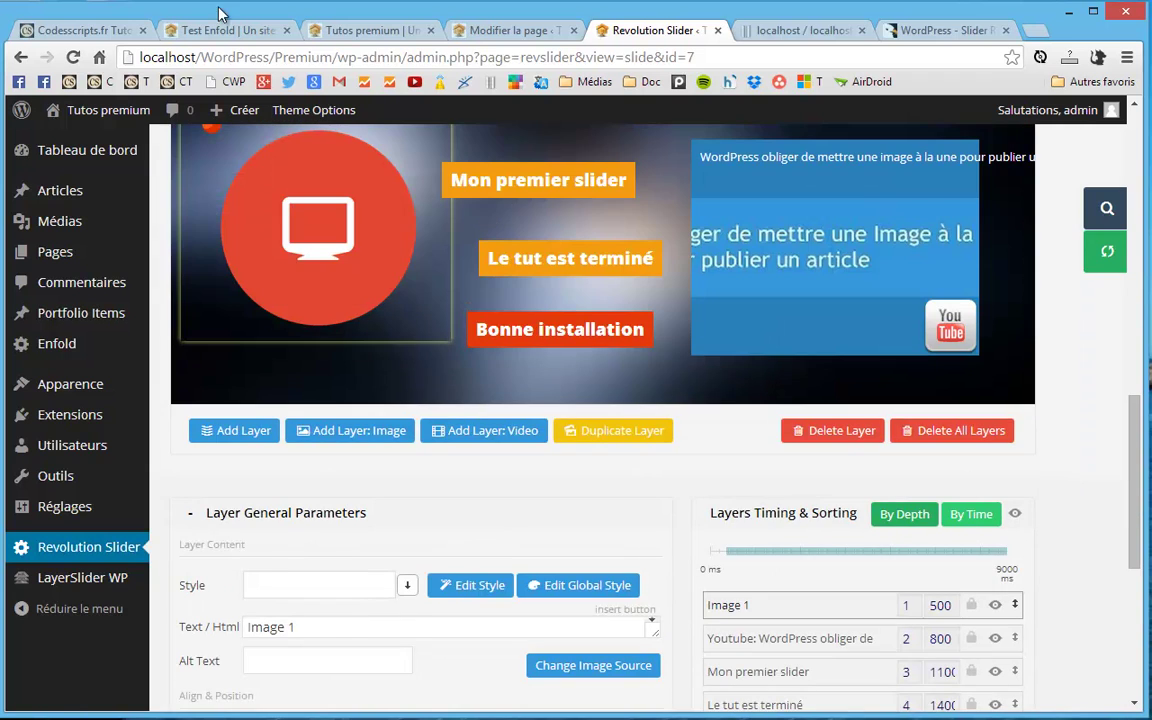
Reload the site's front page to check the moved image layer, and play the slider's YouTube video.
{"action": "left_click", "coordinate": [312, 34]}
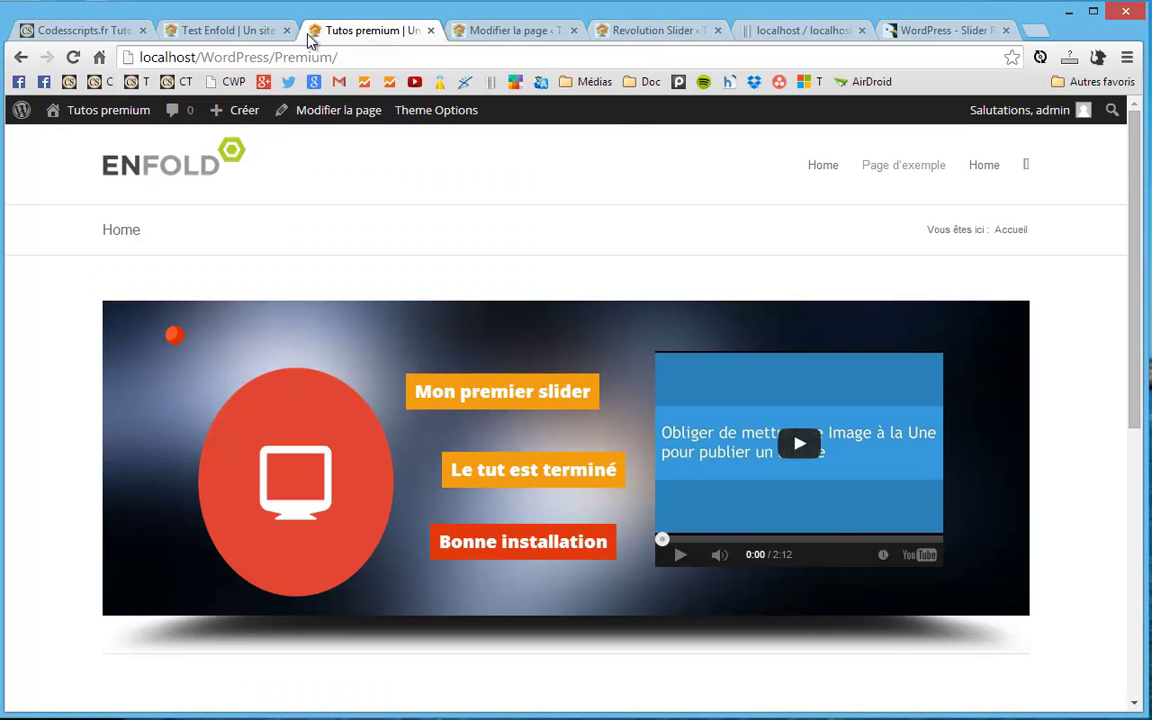
{"action": "key", "text": "F5"}
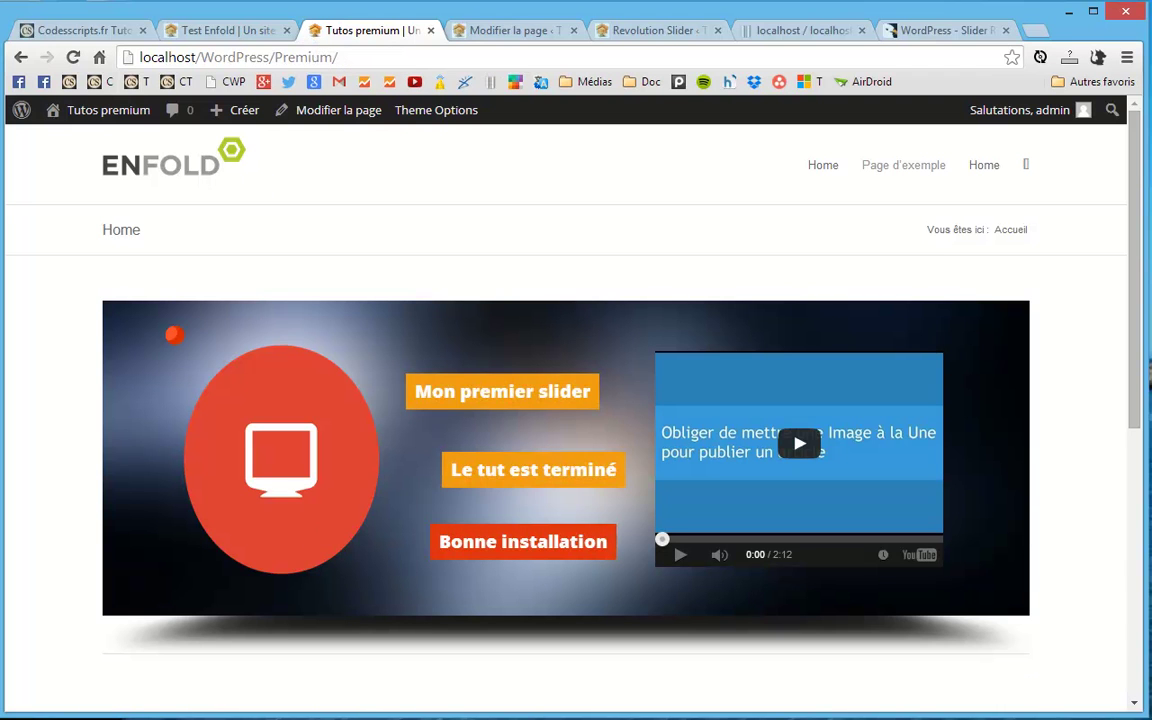
{"action": "left_click", "coordinate": [790, 453]}
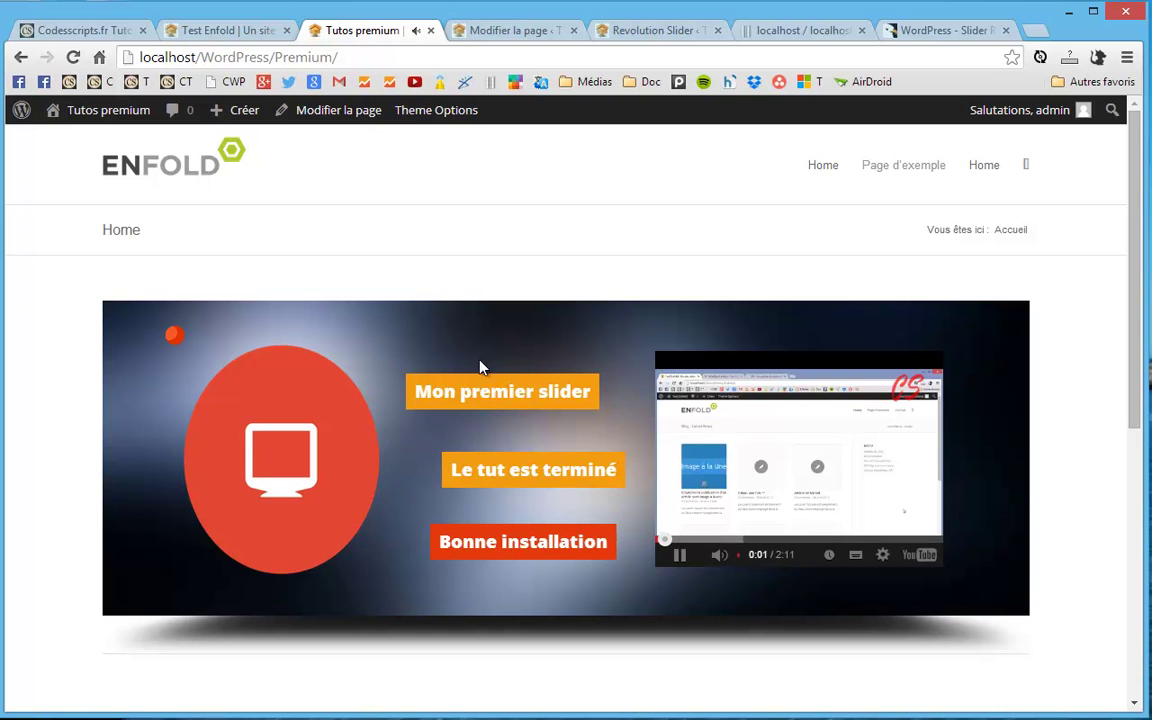
Narrow and re-widen the browser window to check how the slider adapts, and reload the home page.
{"action": "left_click_drag", "start_coordinate": [1144, 336], "coordinate": [820, 429]}
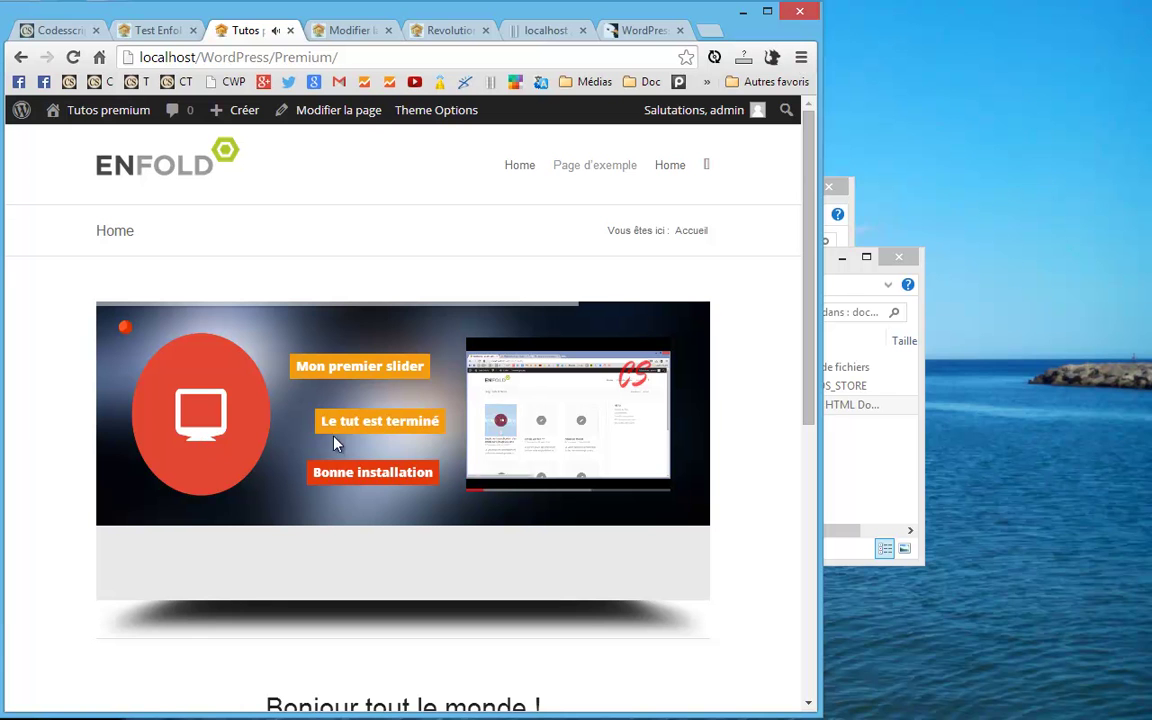
{"action": "left_click_drag", "start_coordinate": [822, 363], "coordinate": [1138, 363]}
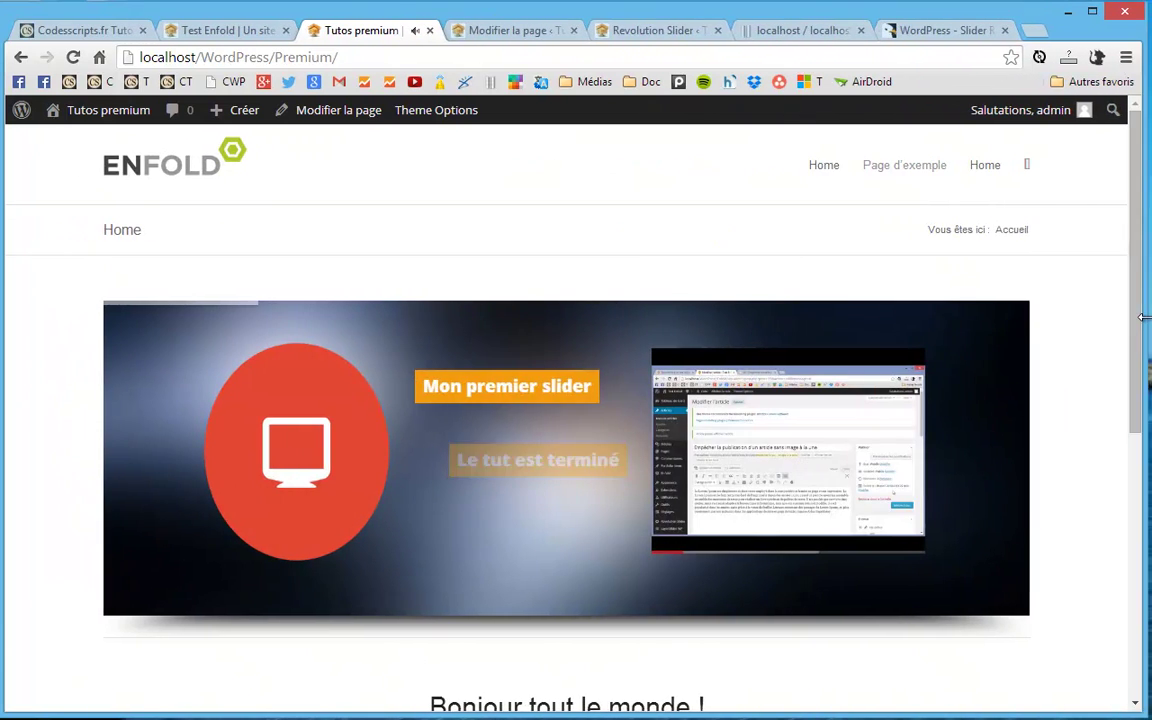
{"action": "left_click", "coordinate": [133, 168]}
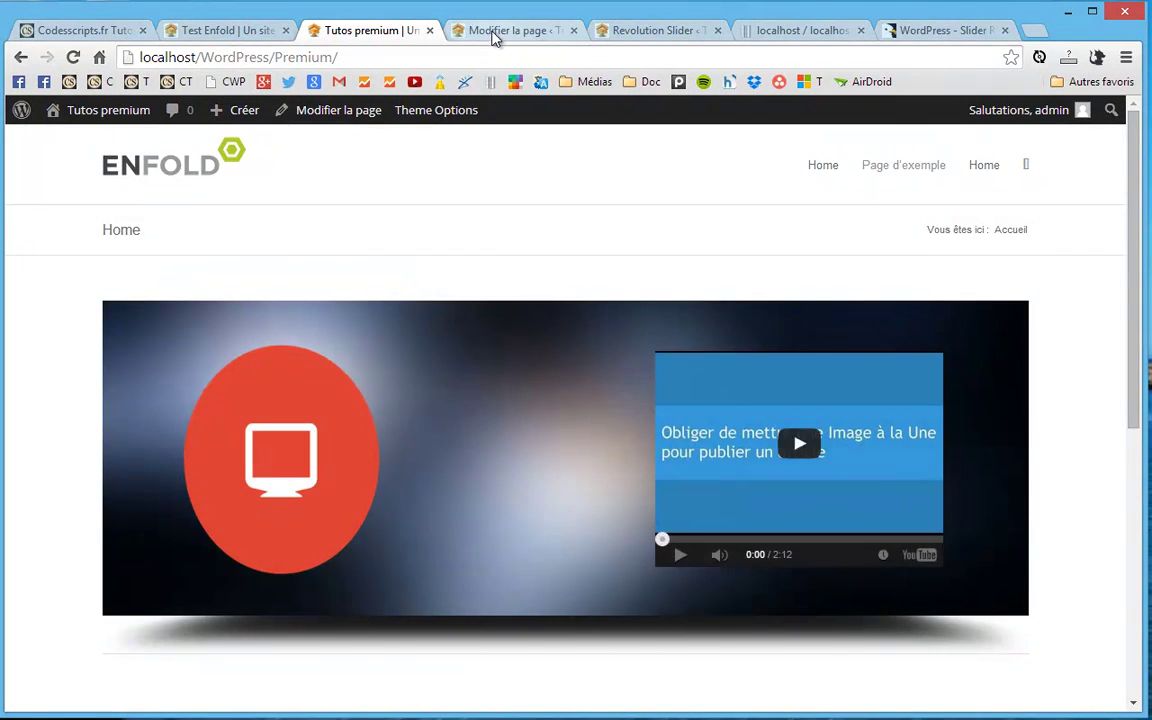
Add a second slide to Slider1 using the bleu-rouge-1170-500.jpg image from the media library.
{"action": "left_click", "coordinate": [494, 36]}
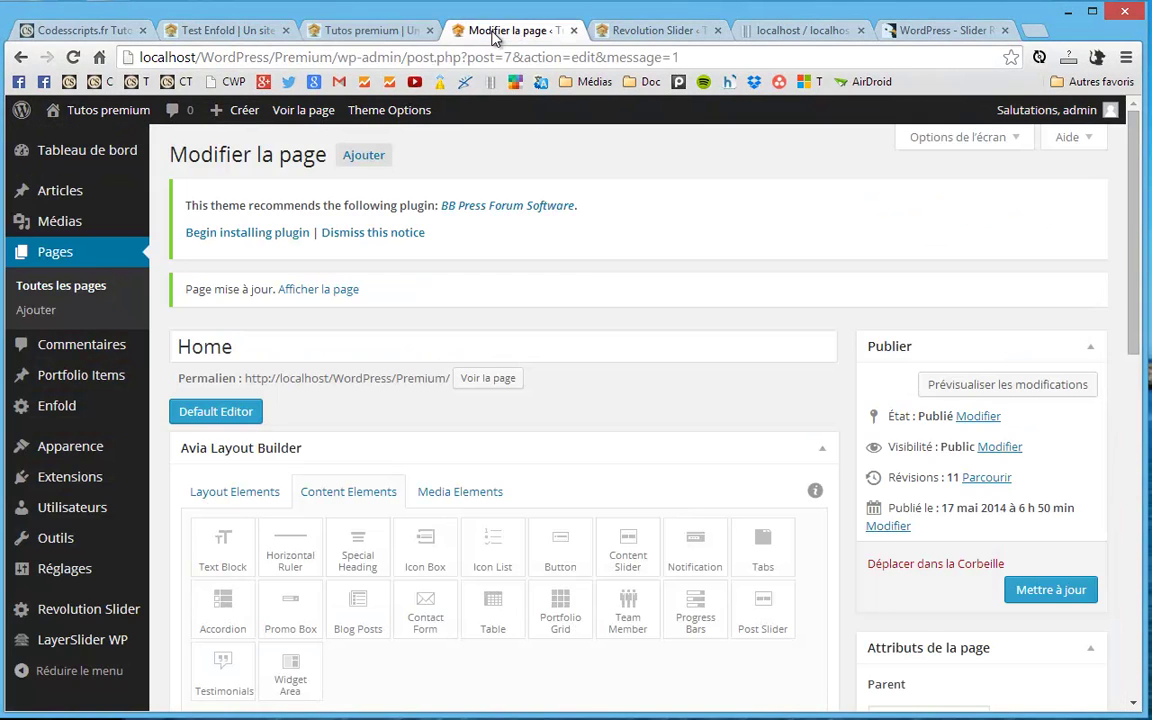
{"action": "key", "text": "ctrl+Tab"}
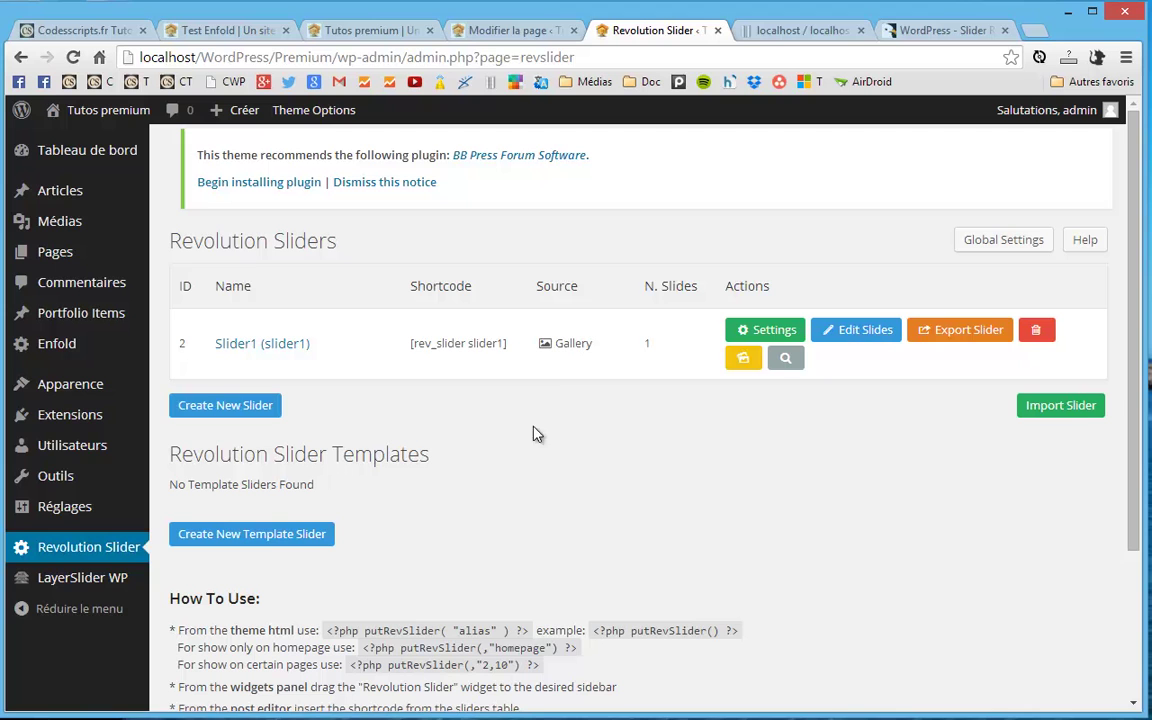
{"action": "left_click", "coordinate": [880, 337]}
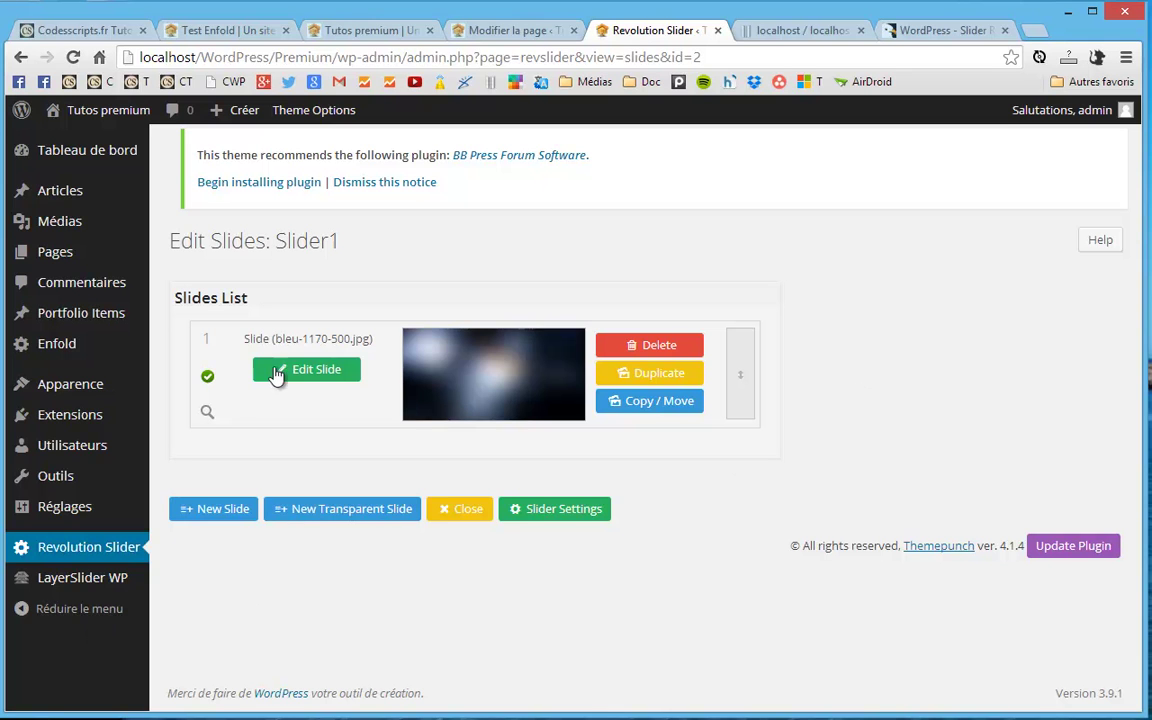
{"action": "left_click", "coordinate": [210, 512]}
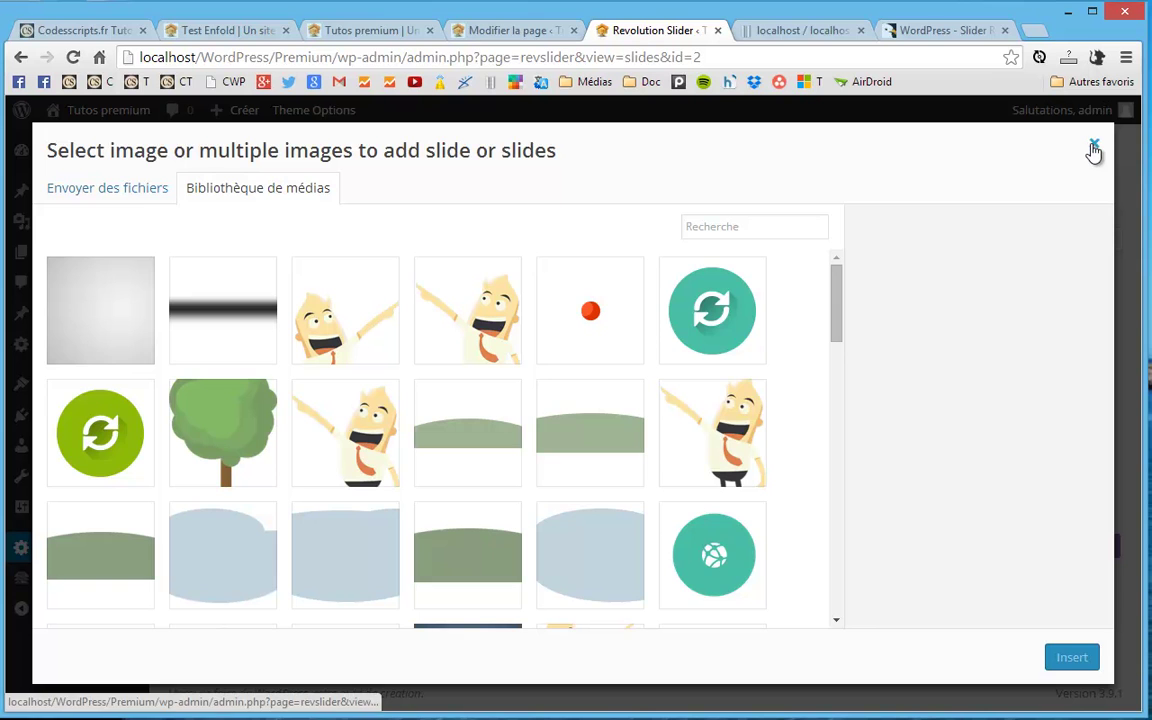
{"action": "scroll", "coordinate": [706, 475], "scroll_direction": "down", "scroll_amount": 3}
{"action": "scroll", "coordinate": [706, 475], "scroll_direction": "down", "scroll_amount": 5}
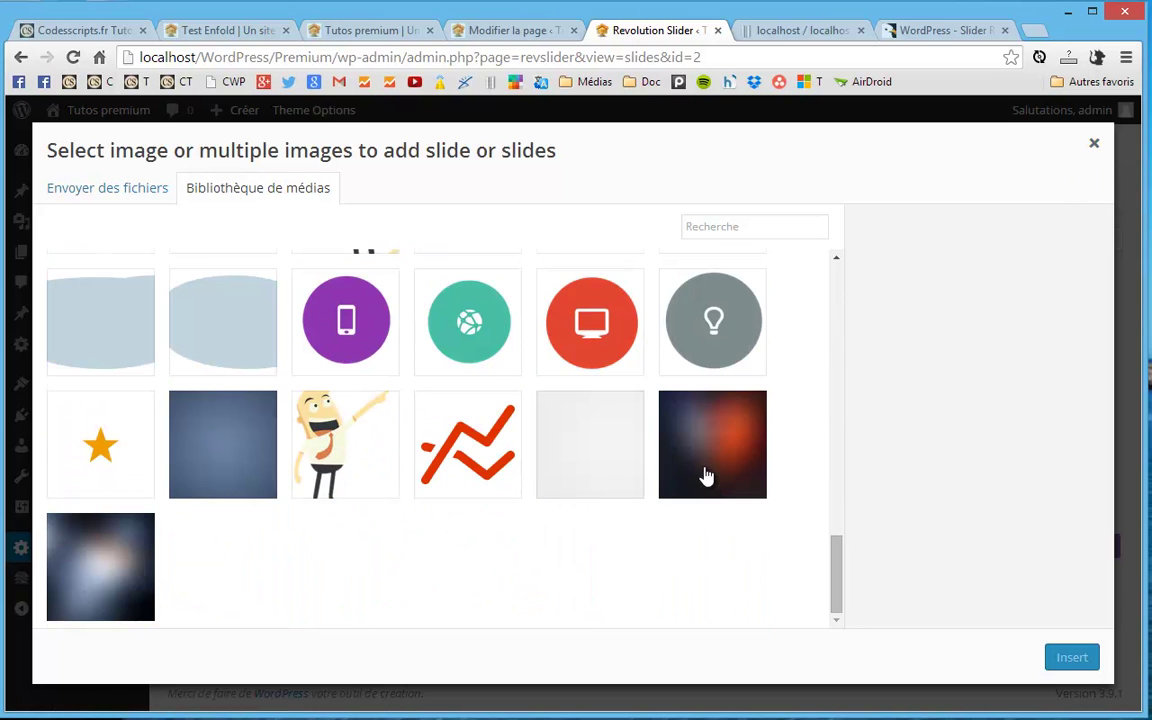
{"action": "left_click", "coordinate": [709, 465]}
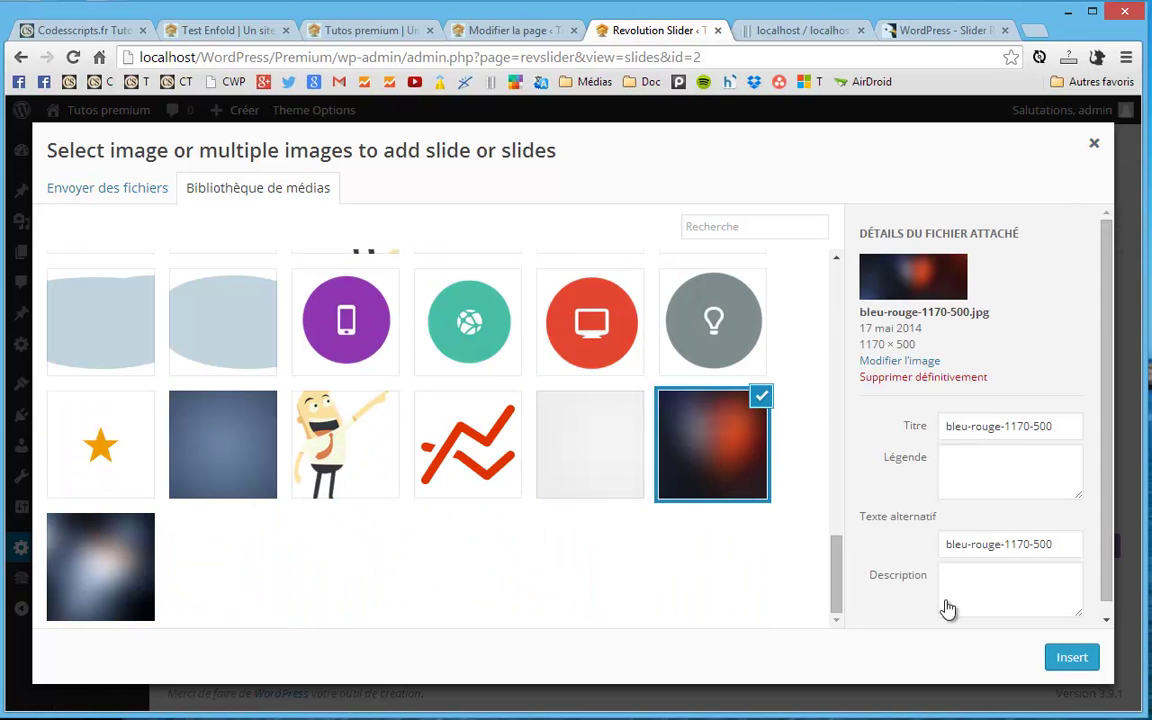
{"action": "left_click", "coordinate": [1070, 657]}
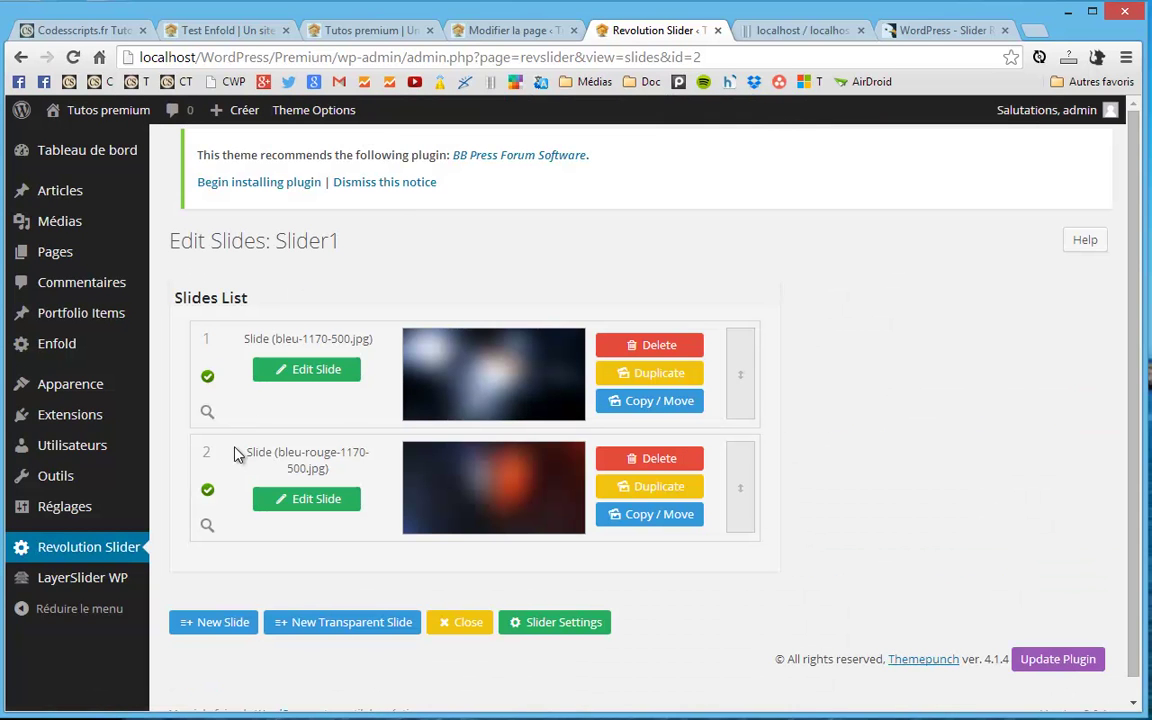
On the second slide, add lupe_imac.png from the media library as an image layer and place it in the slide's left part.
{"action": "left_click", "coordinate": [311, 502]}
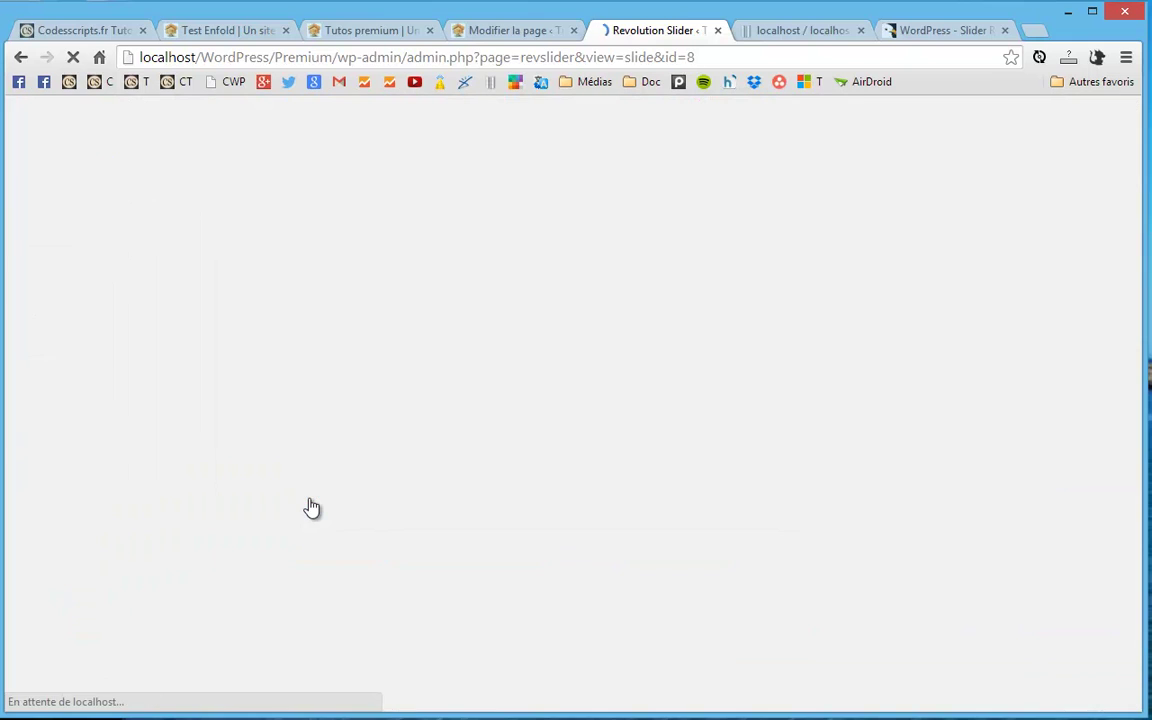
{"action": "scroll", "coordinate": [311, 507], "scroll_direction": "down", "scroll_amount": 8}
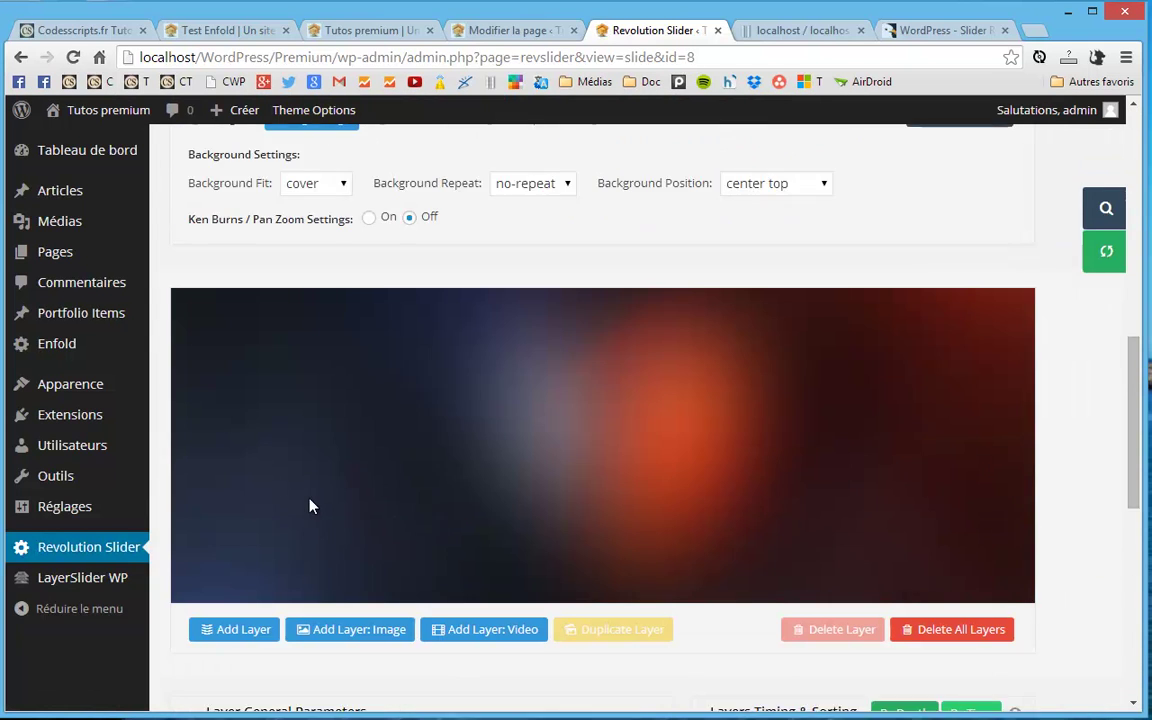
{"action": "scroll", "coordinate": [311, 507], "scroll_direction": "down", "scroll_amount": 1}
{"action": "scroll", "coordinate": [311, 505], "scroll_direction": "down", "scroll_amount": 1}
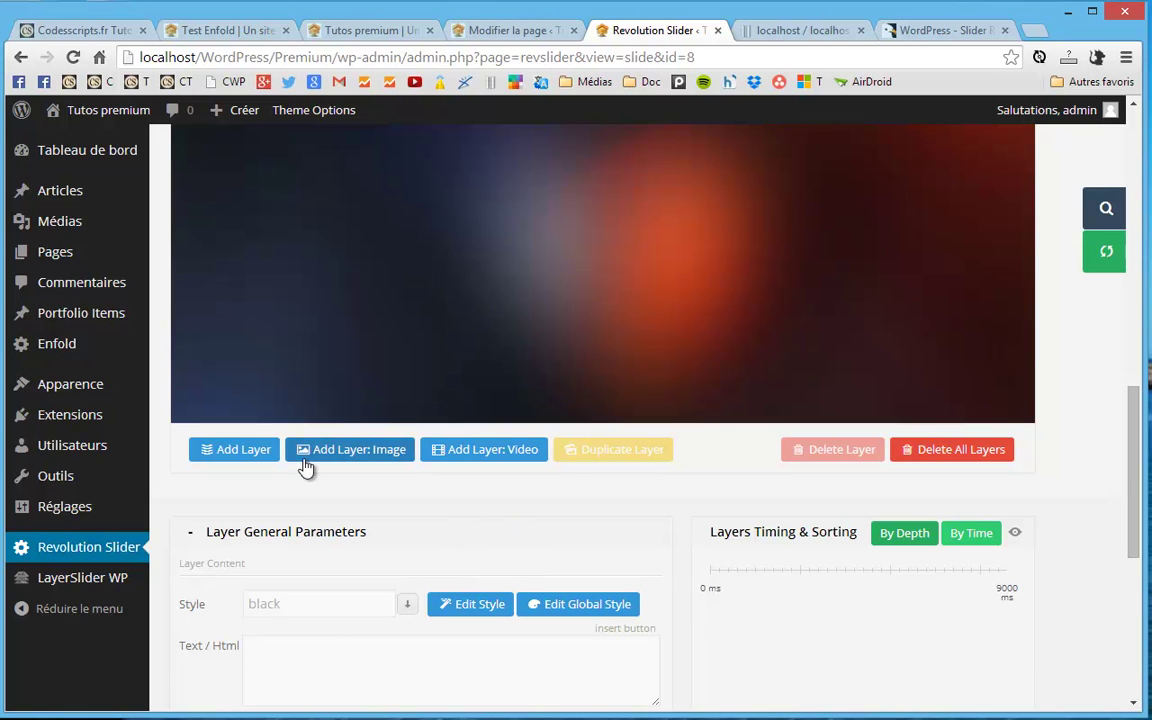
{"action": "left_click", "coordinate": [358, 450]}
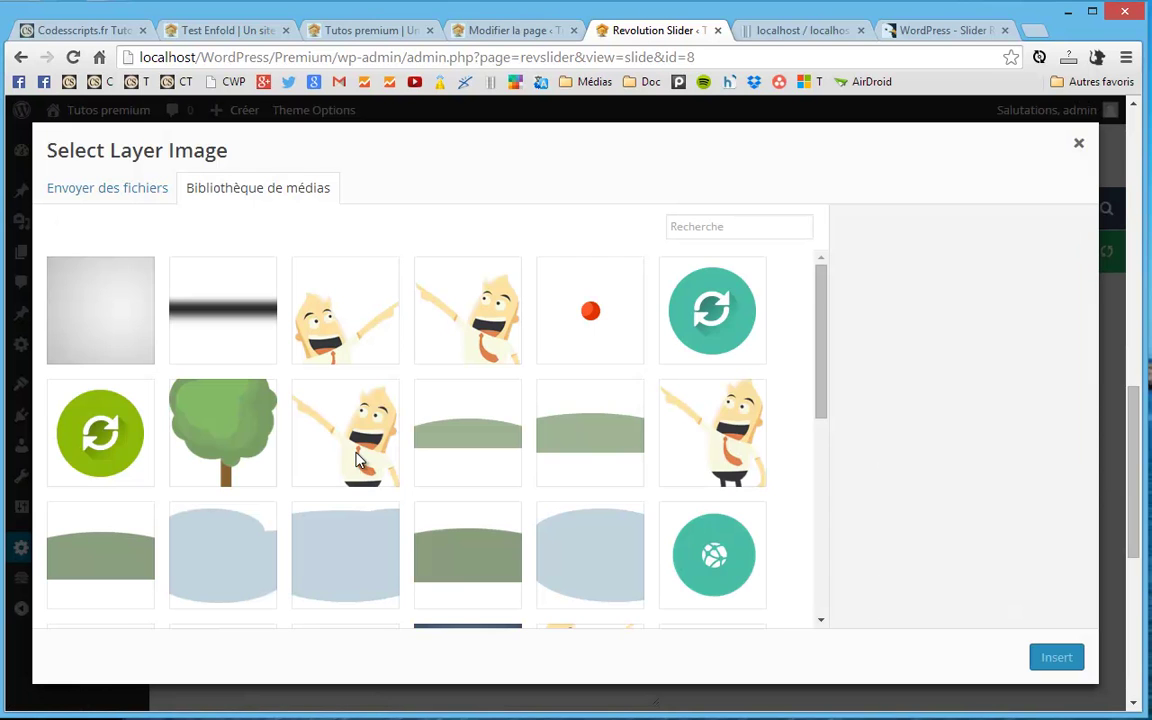
{"action": "scroll", "coordinate": [374, 450], "scroll_direction": "down", "scroll_amount": 3}
{"action": "scroll", "coordinate": [374, 455], "scroll_direction": "down", "scroll_amount": 3}
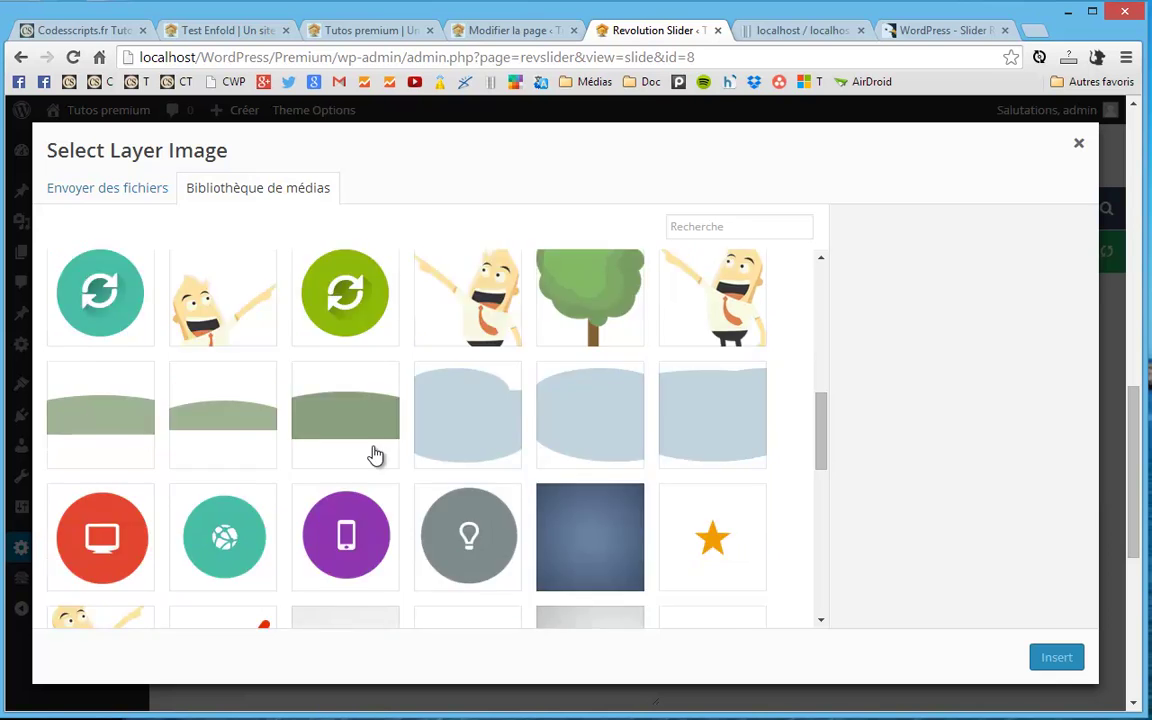
{"action": "scroll", "coordinate": [374, 455], "scroll_direction": "up", "scroll_amount": 3}
{"action": "scroll", "coordinate": [425, 573], "scroll_direction": "down", "scroll_amount": 3}
{"action": "scroll", "coordinate": [425, 573], "scroll_direction": "up", "scroll_amount": 3}
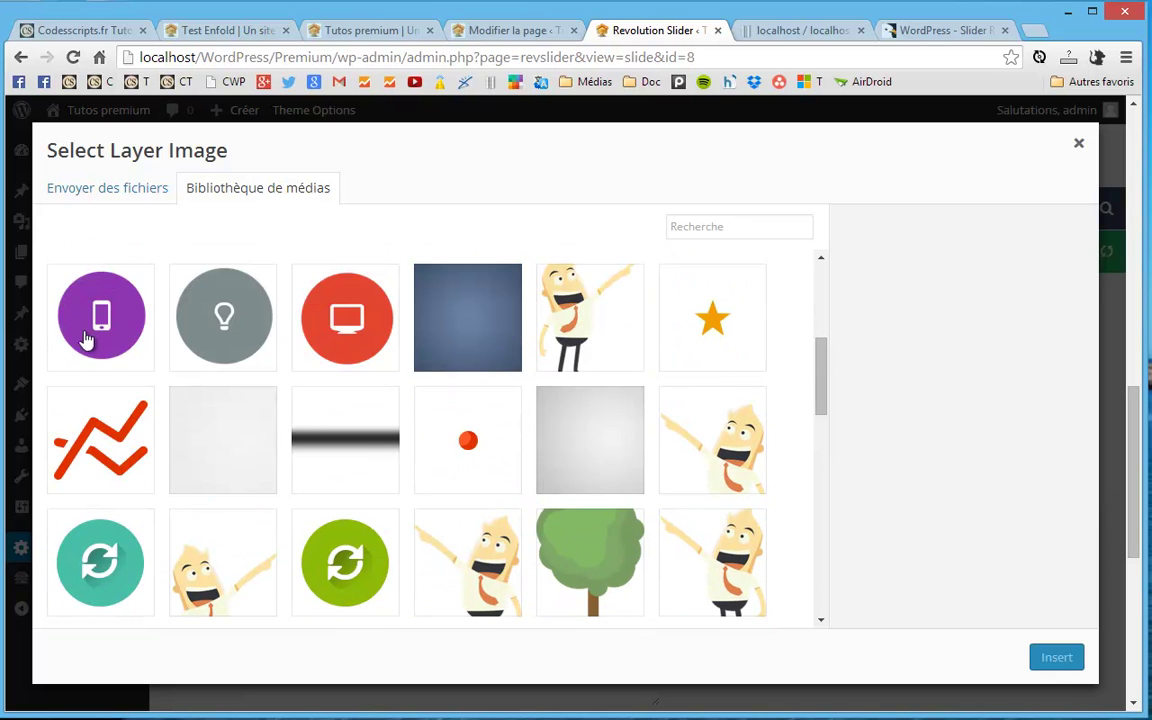
{"action": "left_click", "coordinate": [101, 317]}
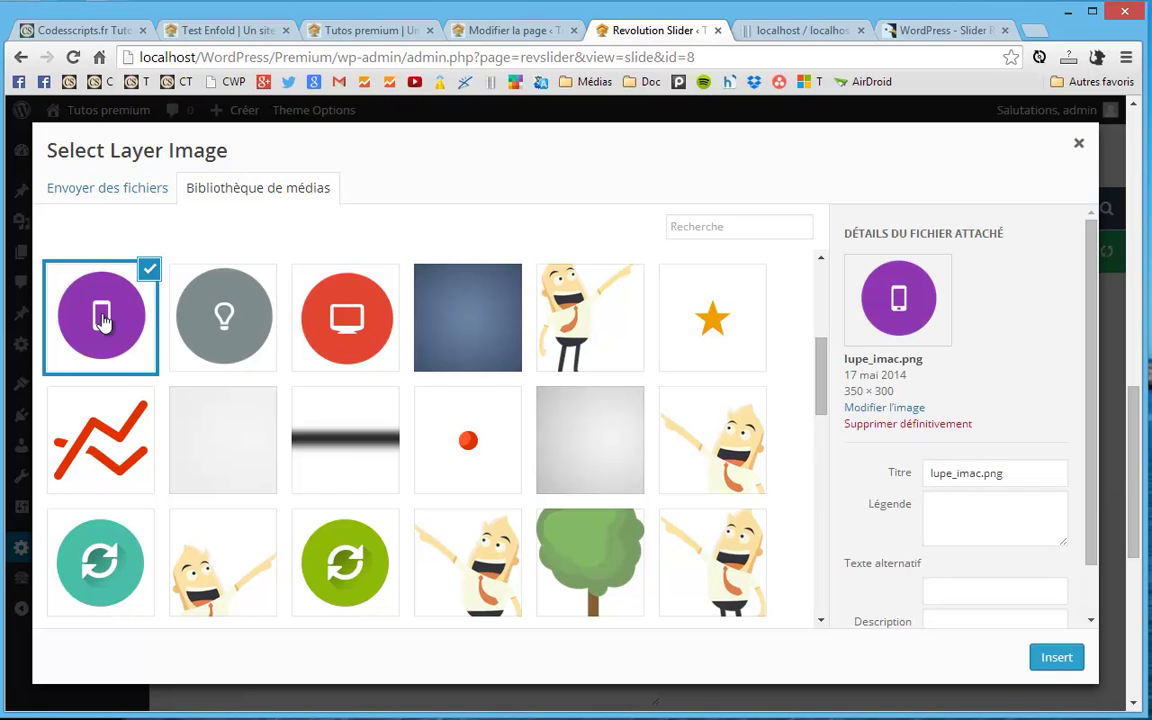
{"action": "left_click", "coordinate": [1040, 662]}
{"action": "left_click_drag", "start_coordinate": [352, 296], "coordinate": [338, 222]}
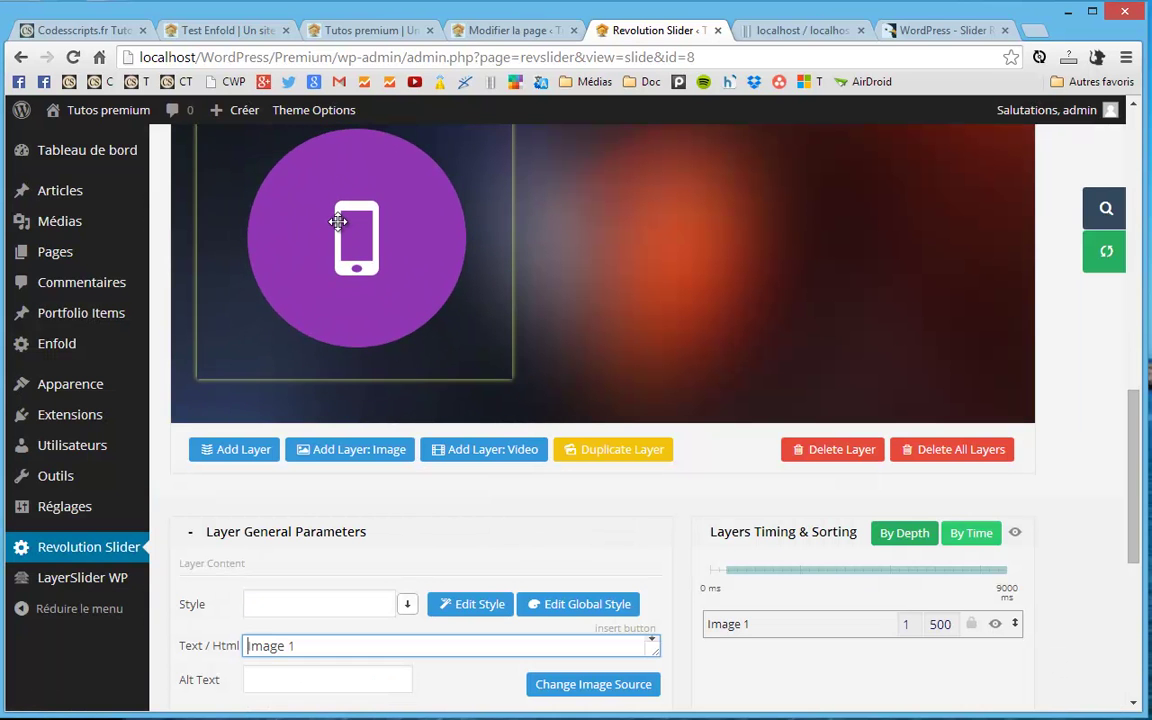
Add imac1.png from the media library as an image layer, place it at about X 415, Y 35, and preview the slide.
{"action": "left_click", "coordinate": [356, 452]}
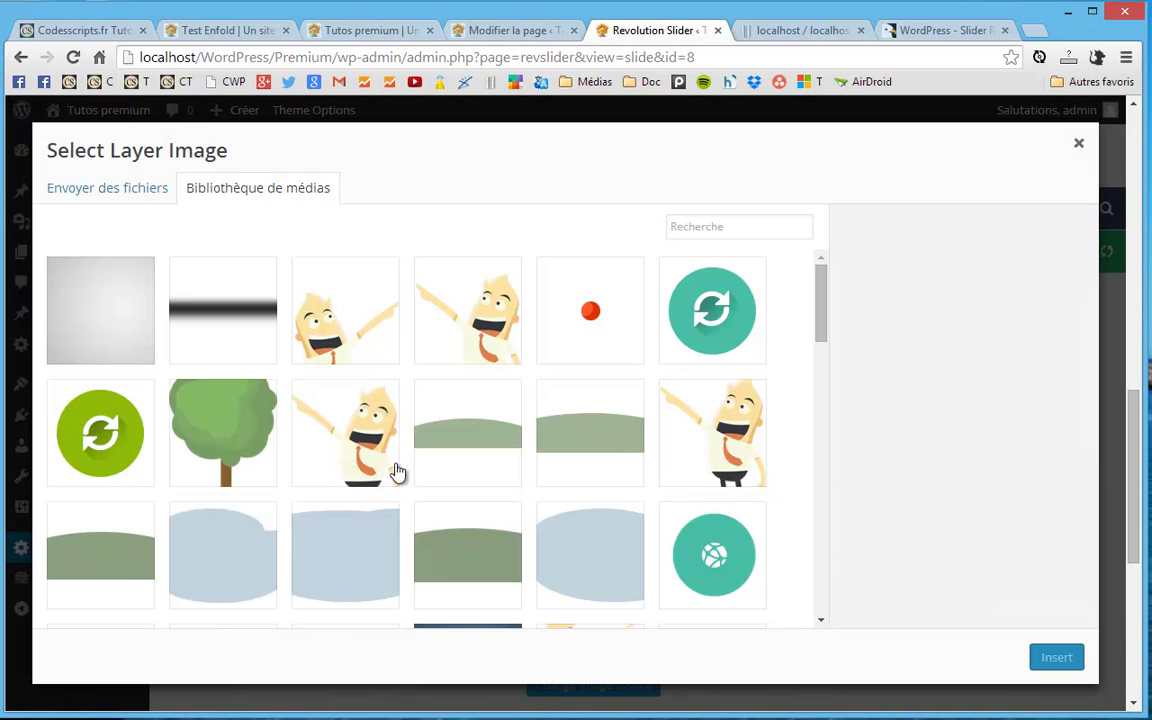
{"action": "scroll", "coordinate": [397, 472], "scroll_direction": "down", "scroll_amount": 5}
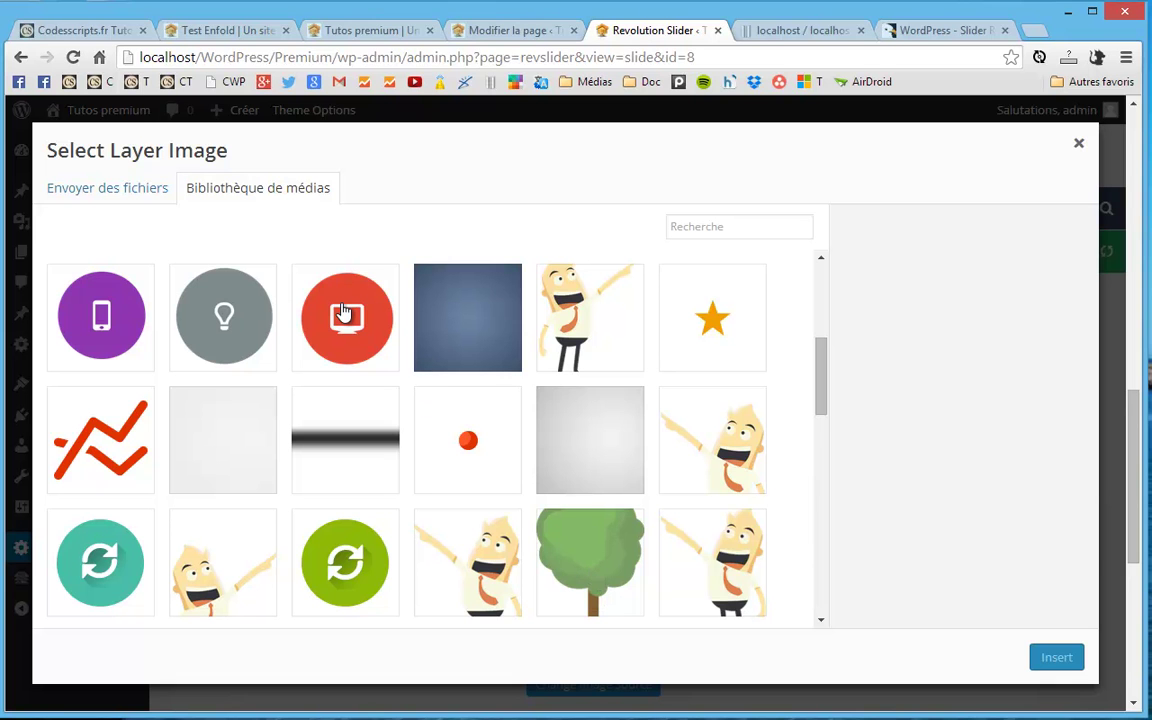
{"action": "left_click", "coordinate": [343, 313]}
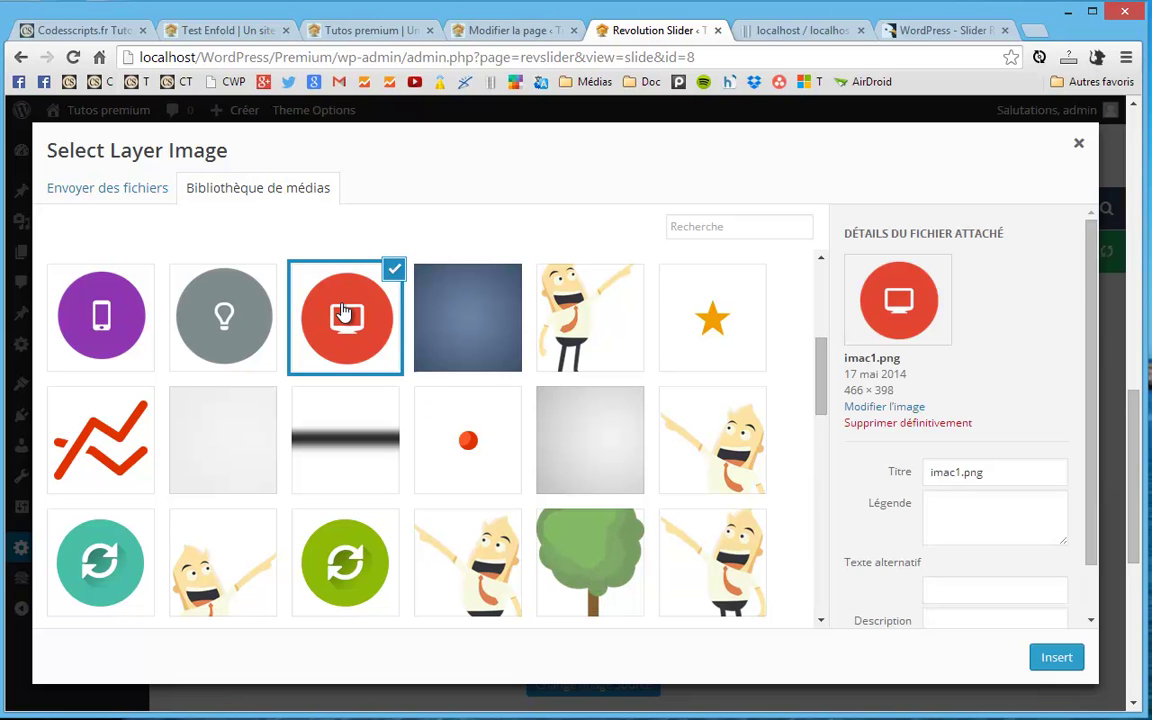
{"action": "left_click", "coordinate": [1055, 659]}
{"action": "left_click_drag", "start_coordinate": [520, 325], "coordinate": [742, 213]}
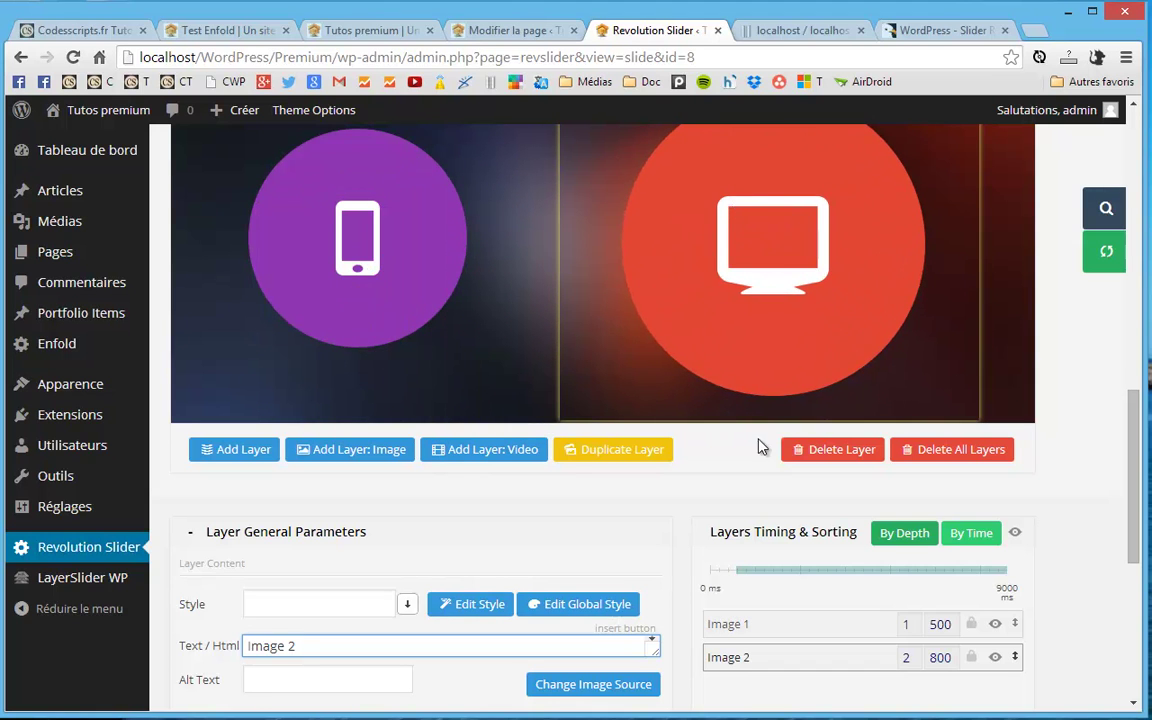
{"action": "scroll", "coordinate": [651, 600], "scroll_direction": "up", "scroll_amount": 3}
{"action": "left_click_drag", "start_coordinate": [745, 558], "coordinate": [730, 635]}
{"action": "left_click", "coordinate": [960, 204]}
{"action": "left_click", "coordinate": [1010, 194]}
Set the monitor image layer's width to 300 pixels and enable proportional scaling.
{"action": "scroll", "coordinate": [765, 500], "scroll_direction": "down", "scroll_amount": 4}
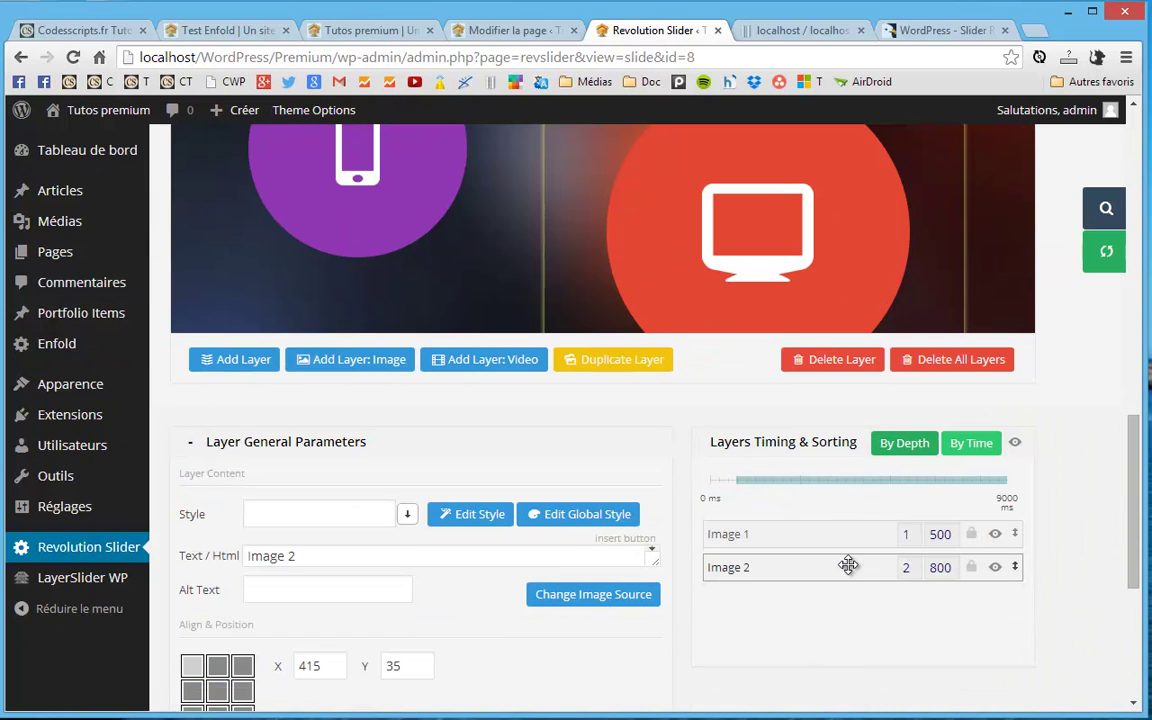
{"action": "scroll", "coordinate": [765, 391], "scroll_direction": "down", "scroll_amount": 3}
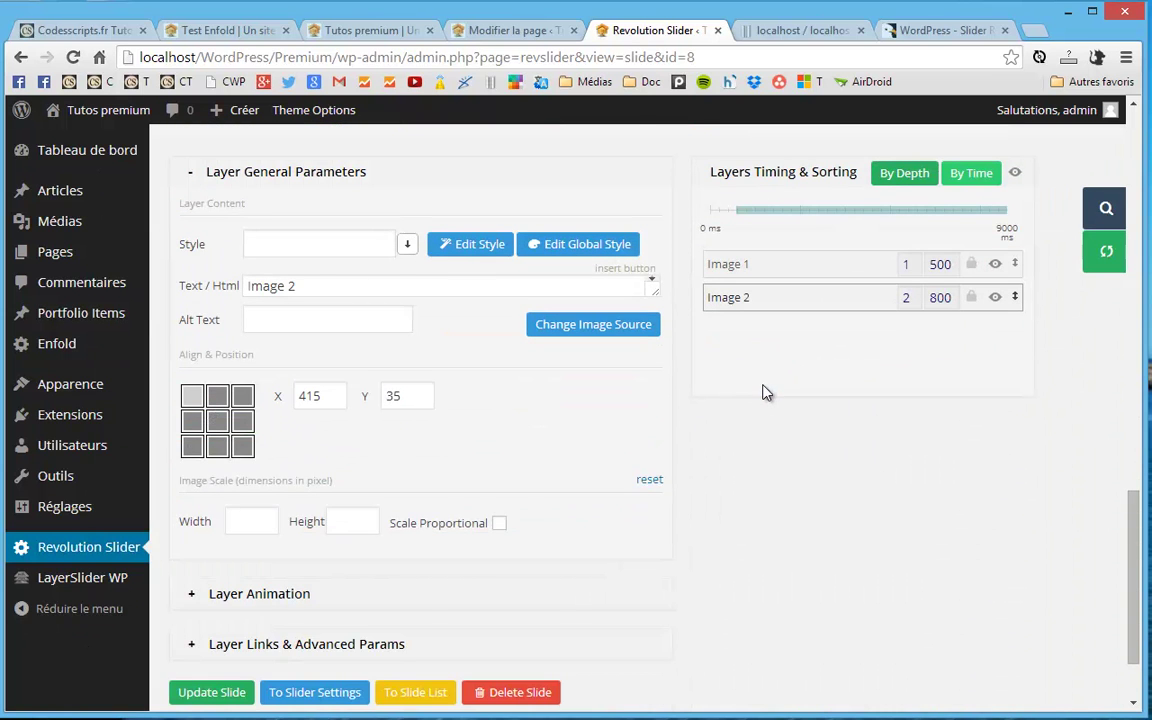
{"action": "scroll", "coordinate": [330, 450], "scroll_direction": "down", "scroll_amount": 1}
{"action": "scroll", "coordinate": [330, 487], "scroll_direction": "up", "scroll_amount": 4}
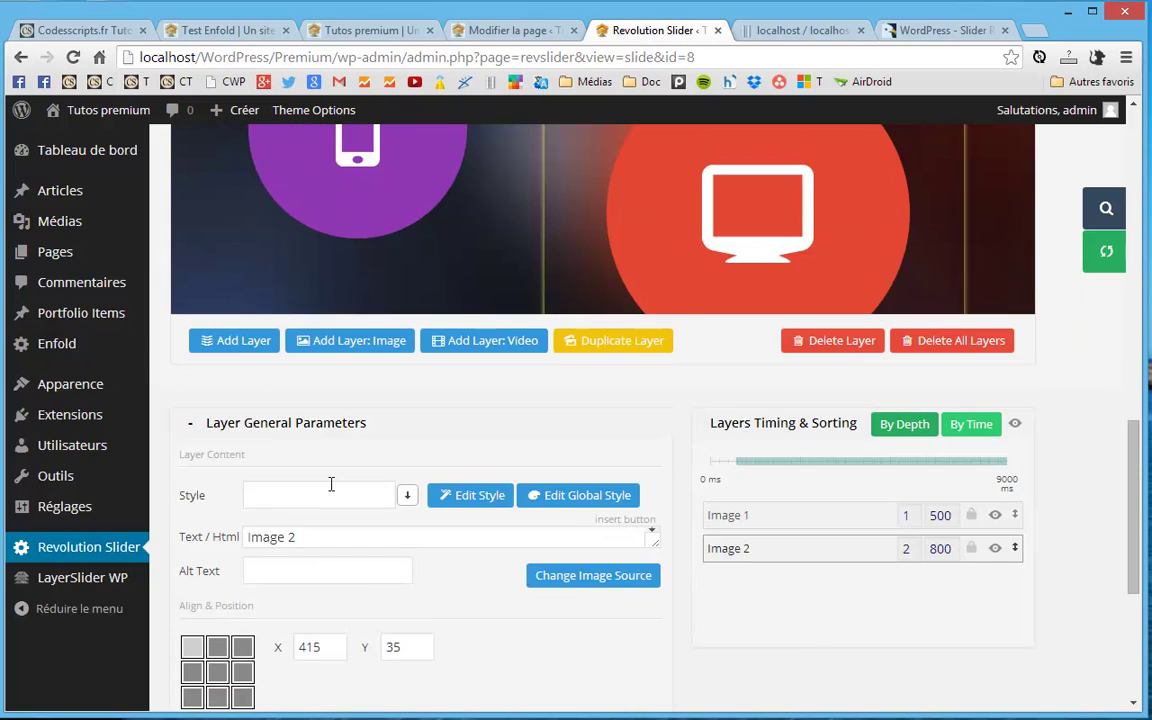
{"action": "scroll", "coordinate": [328, 492], "scroll_direction": "down", "scroll_amount": 4}
{"action": "left_click", "coordinate": [242, 413]}
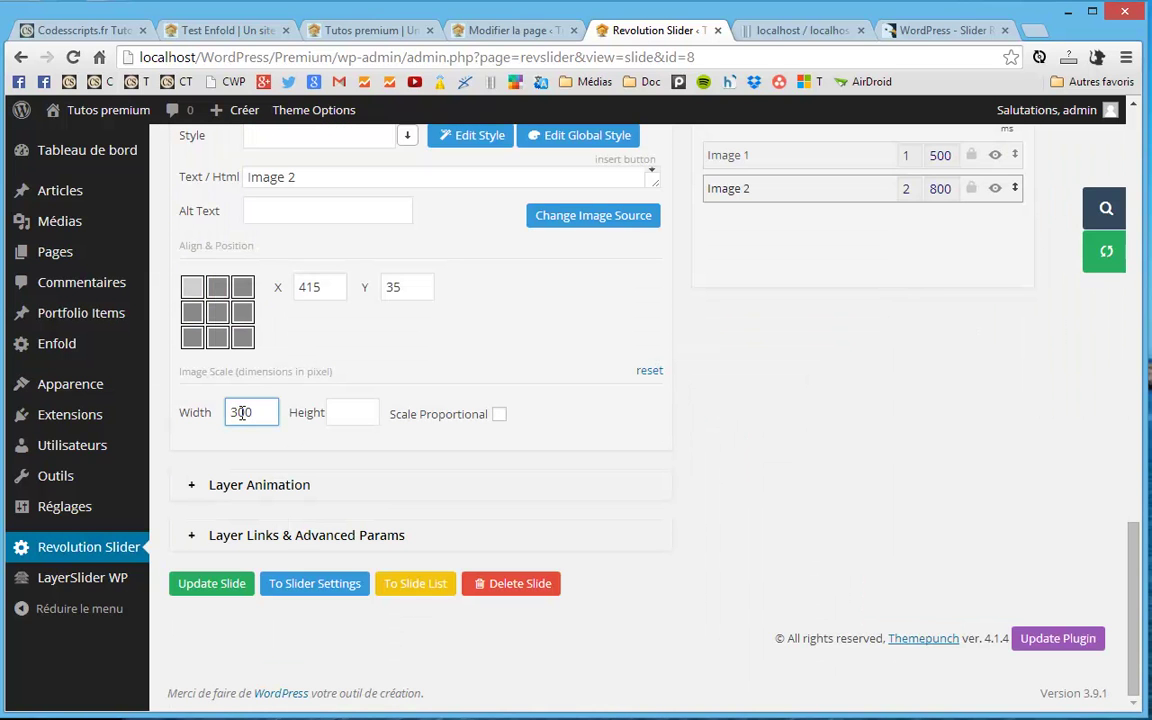
{"action": "left_click", "coordinate": [349, 412]}
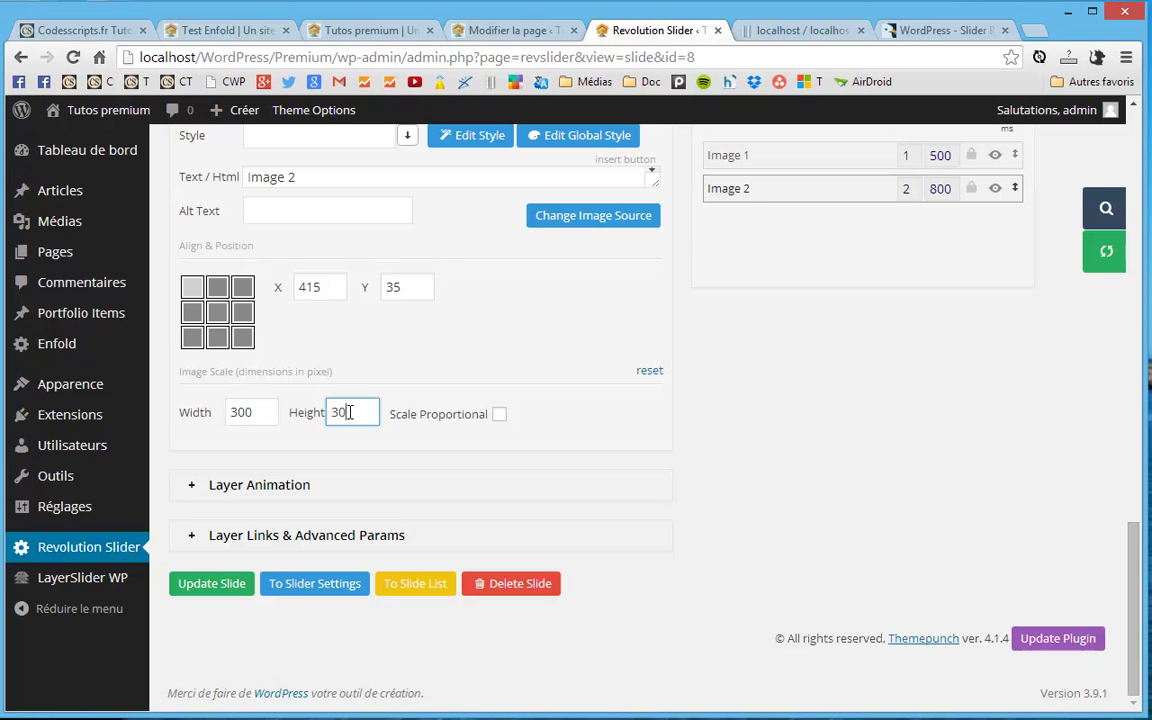
{"action": "left_click", "coordinate": [499, 415]}
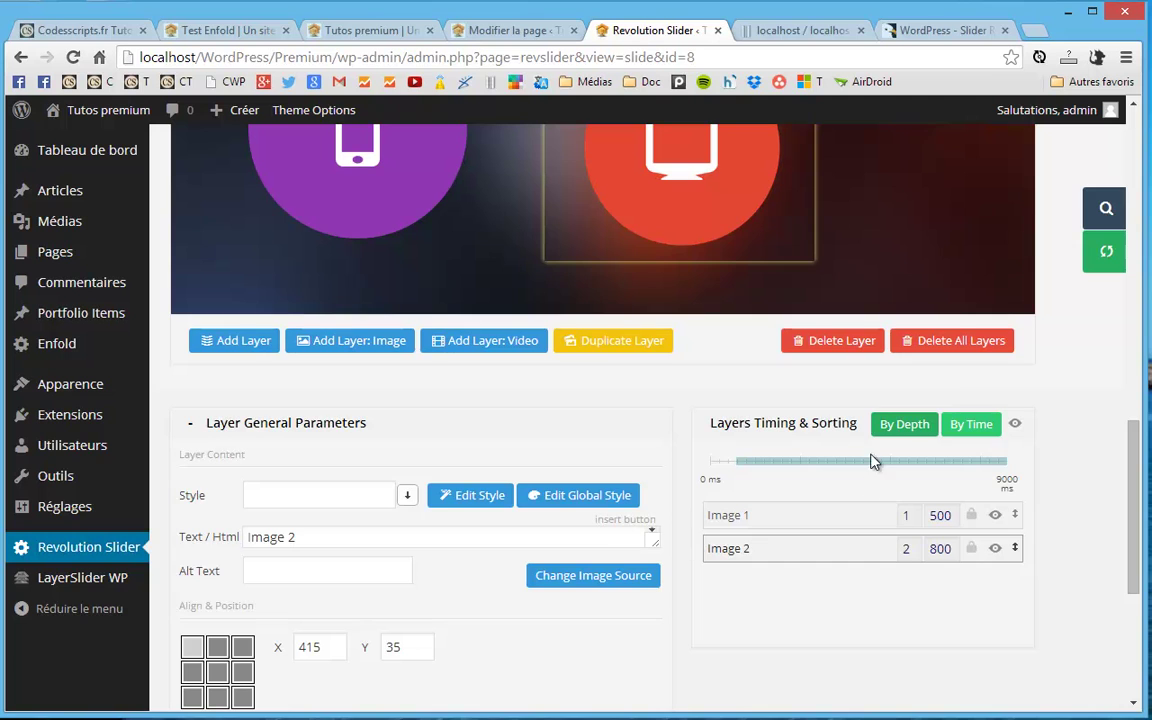
Move the phone image layer to about X 9, Y 48, previewing the slide before and after the move.
{"action": "scroll", "coordinate": [975, 381], "scroll_direction": "up", "scroll_amount": 4}
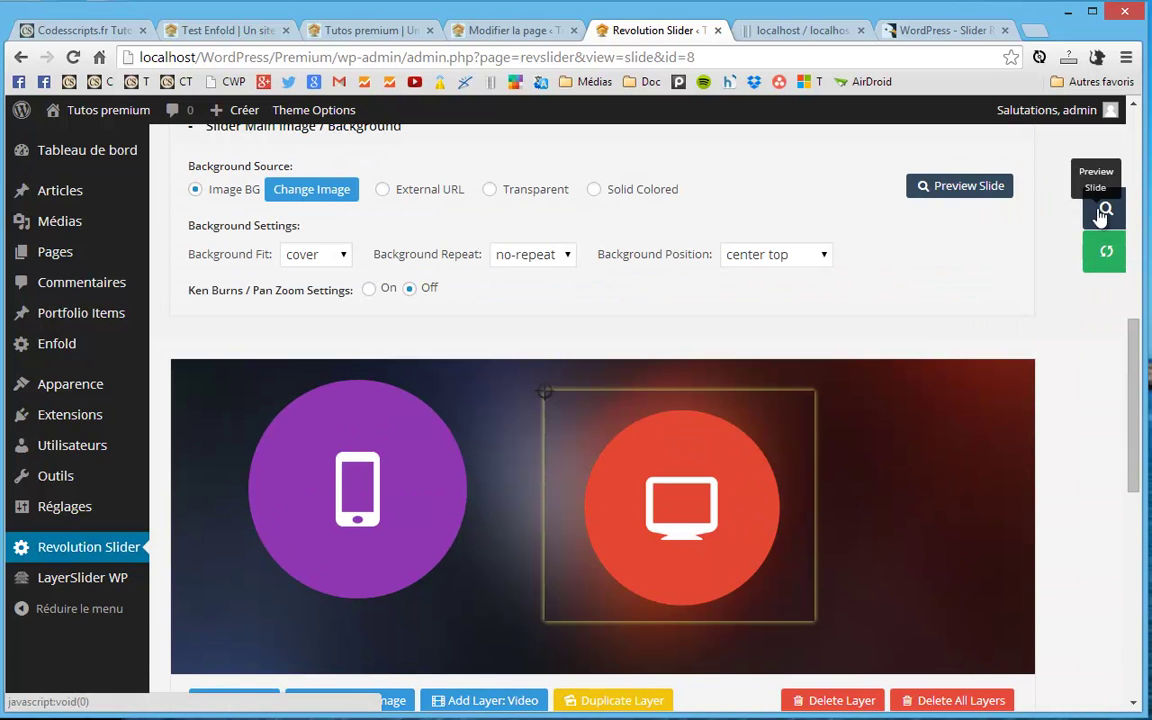
{"action": "left_click", "coordinate": [1103, 212]}
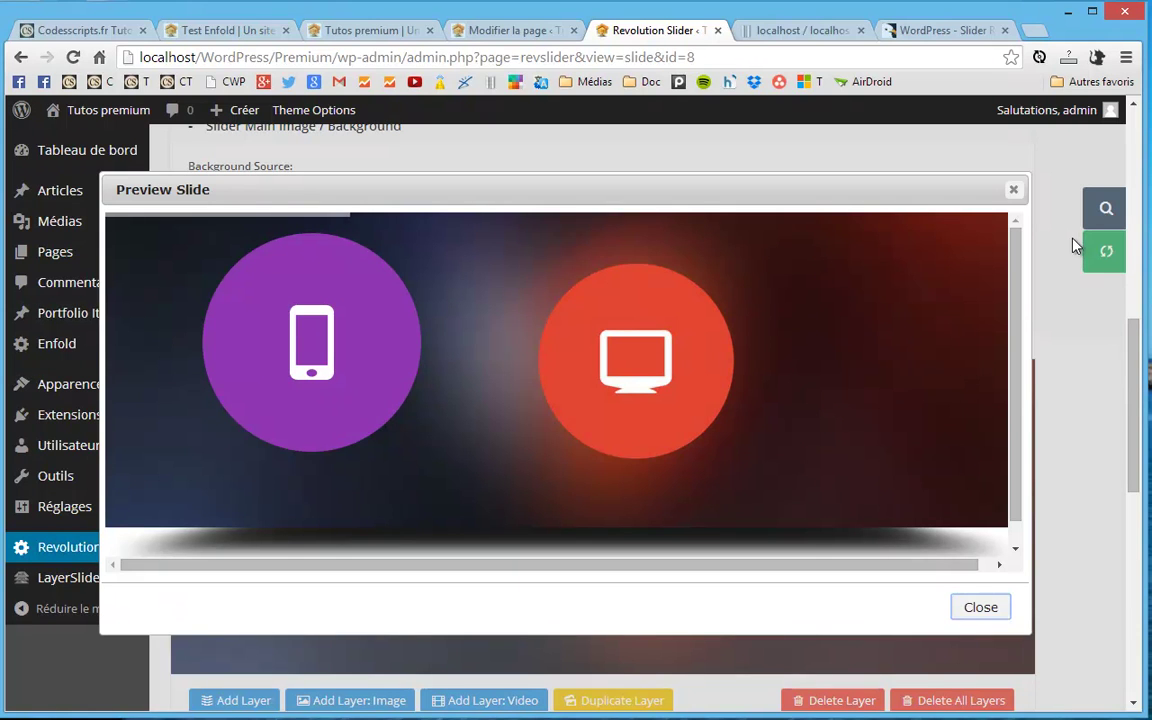
{"action": "left_click", "coordinate": [1014, 192]}
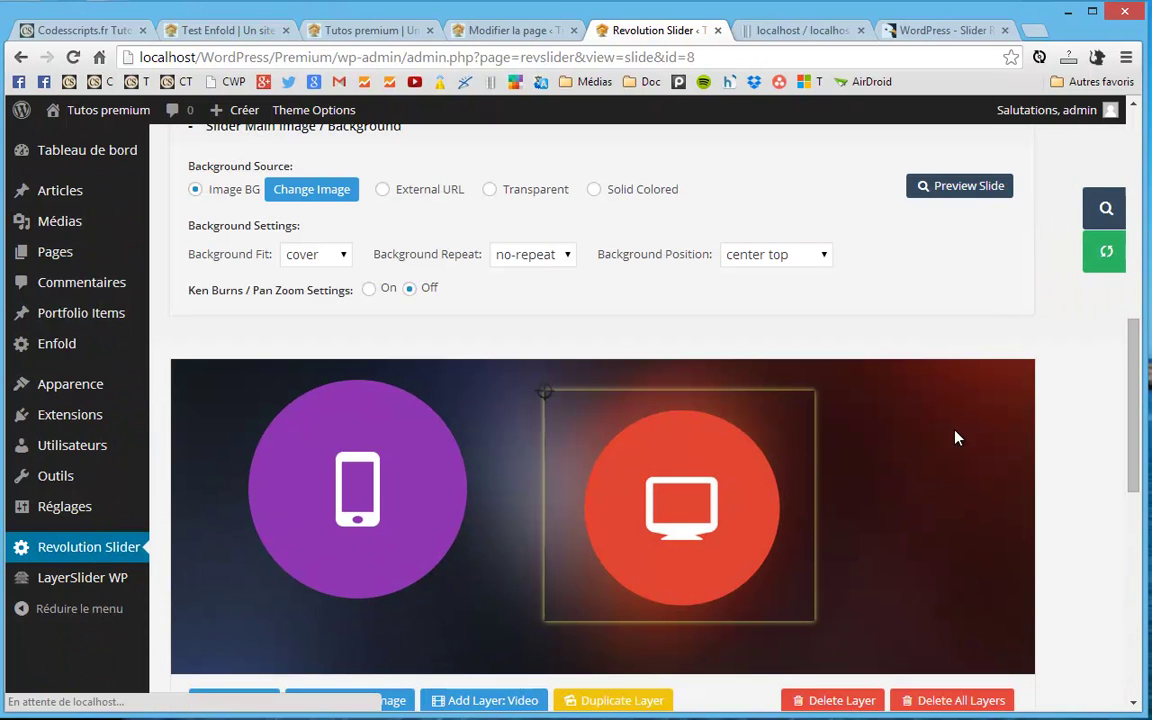
{"action": "left_click_drag", "start_coordinate": [334, 509], "coordinate": [316, 551]}
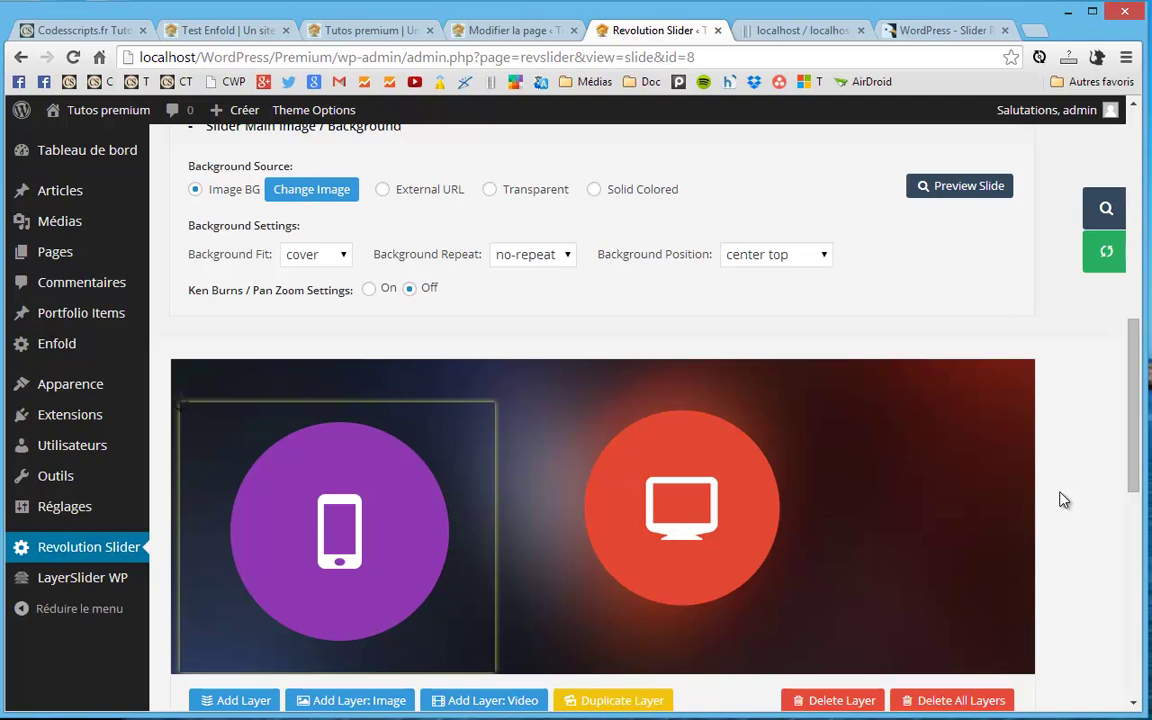
{"action": "left_click", "coordinate": [1106, 208]}
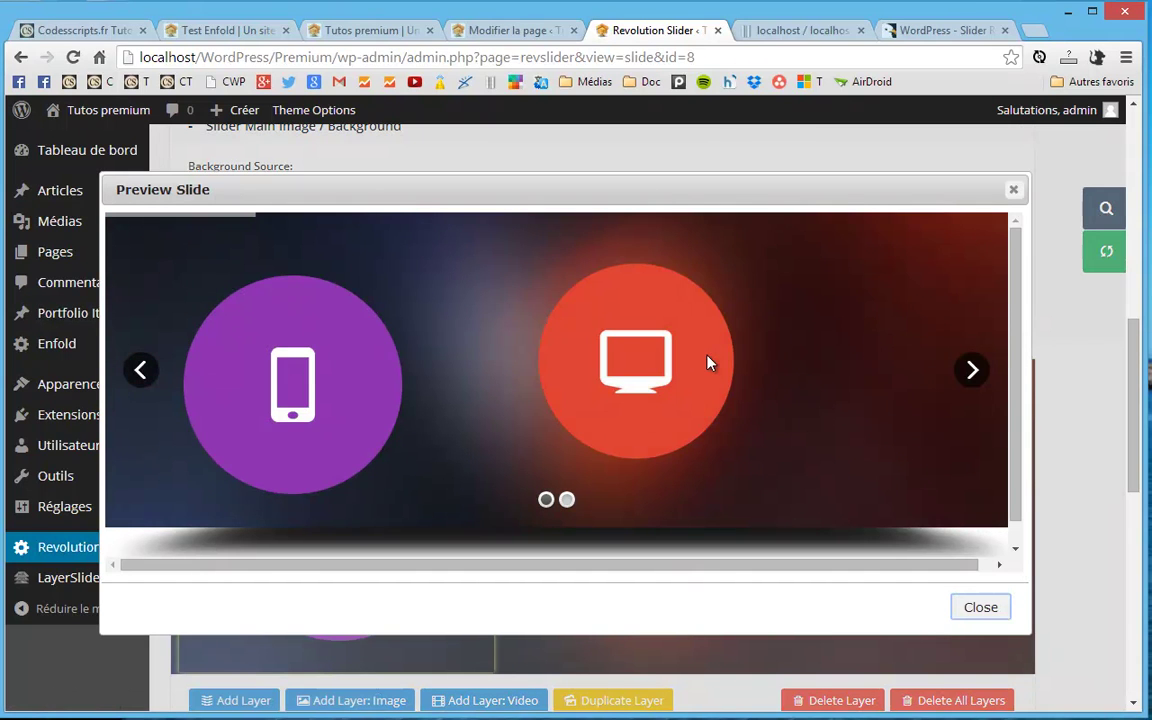
{"action": "left_click", "coordinate": [1015, 191]}
Save the second slide and return to the list of Revolution Sliders.
{"action": "scroll", "coordinate": [971, 453], "scroll_direction": "down", "scroll_amount": 7}
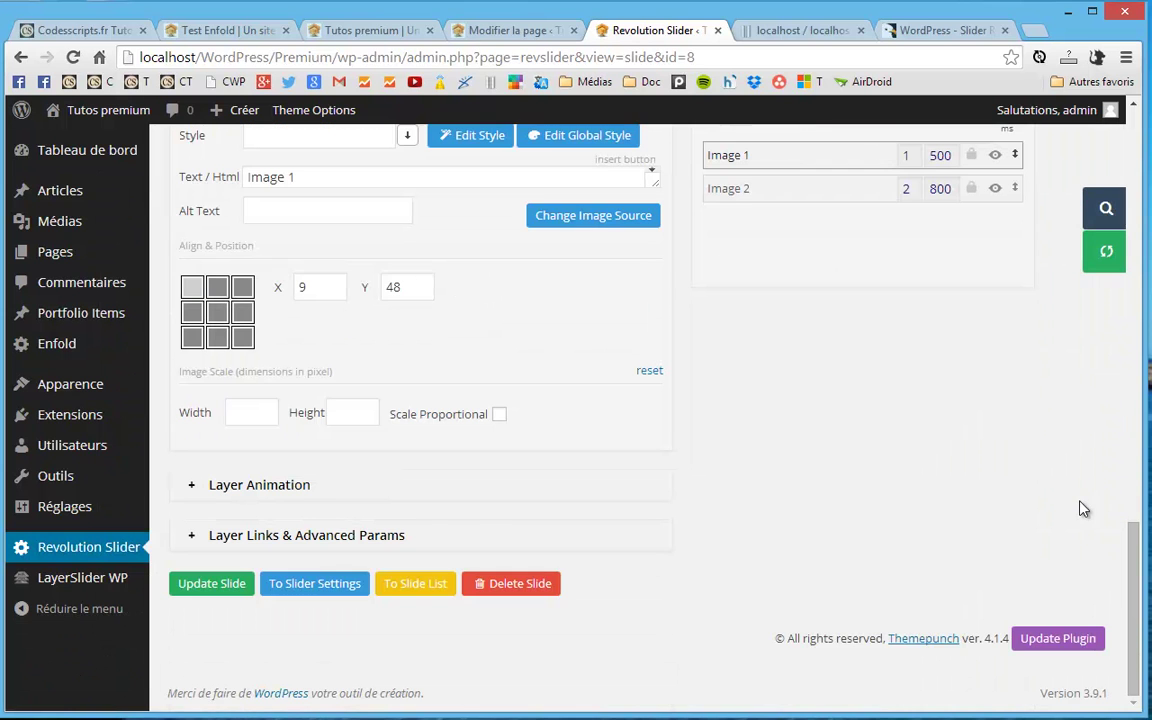
{"action": "left_click", "coordinate": [196, 584]}
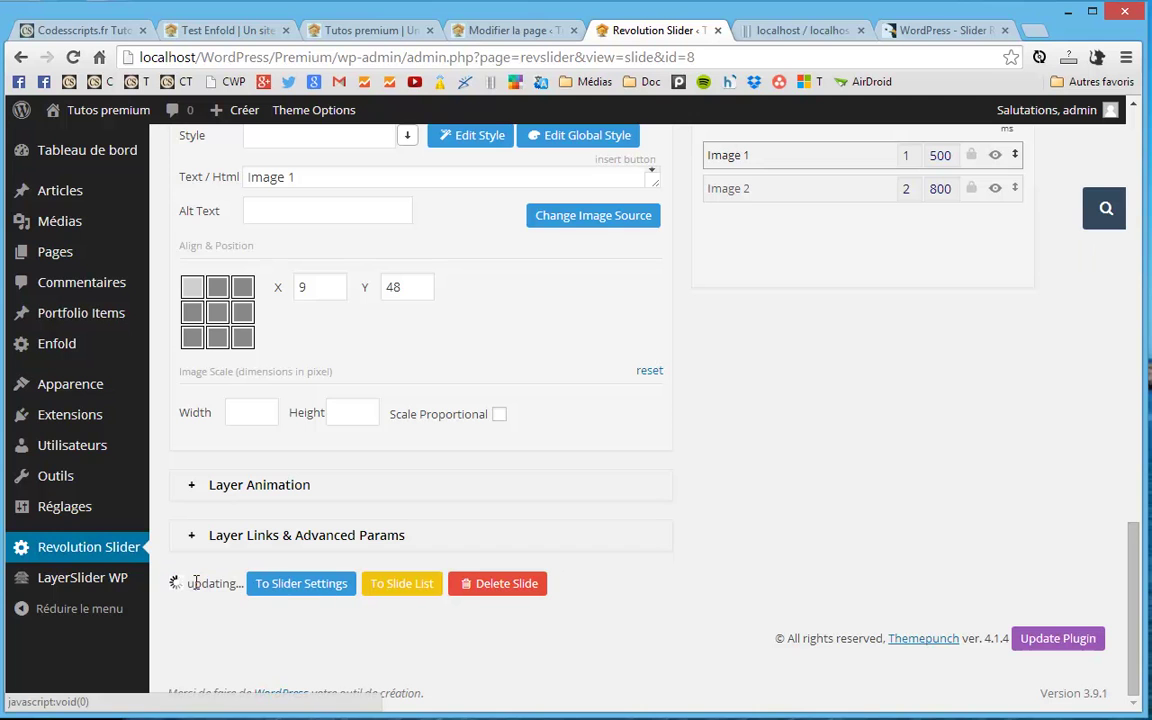
{"action": "scroll", "coordinate": [838, 537], "scroll_direction": "up", "scroll_amount": 10}
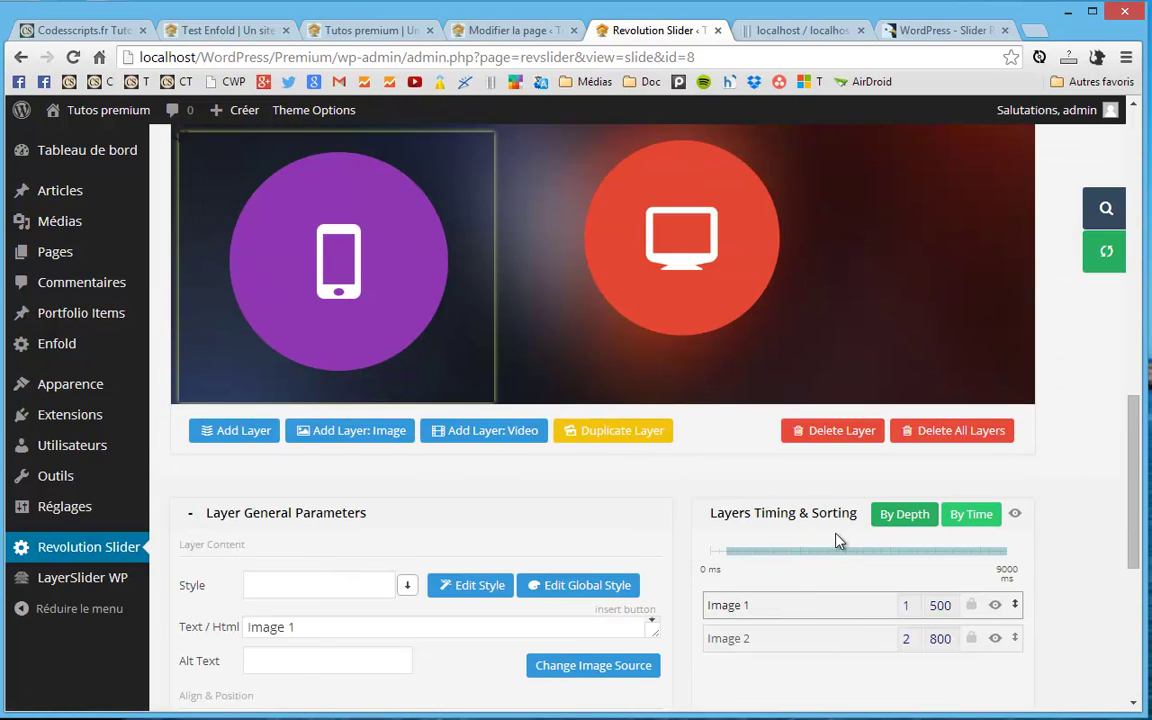
{"action": "scroll", "coordinate": [838, 537], "scroll_direction": "up", "scroll_amount": 3}
{"action": "scroll", "coordinate": [792, 537], "scroll_direction": "down", "scroll_amount": 12}
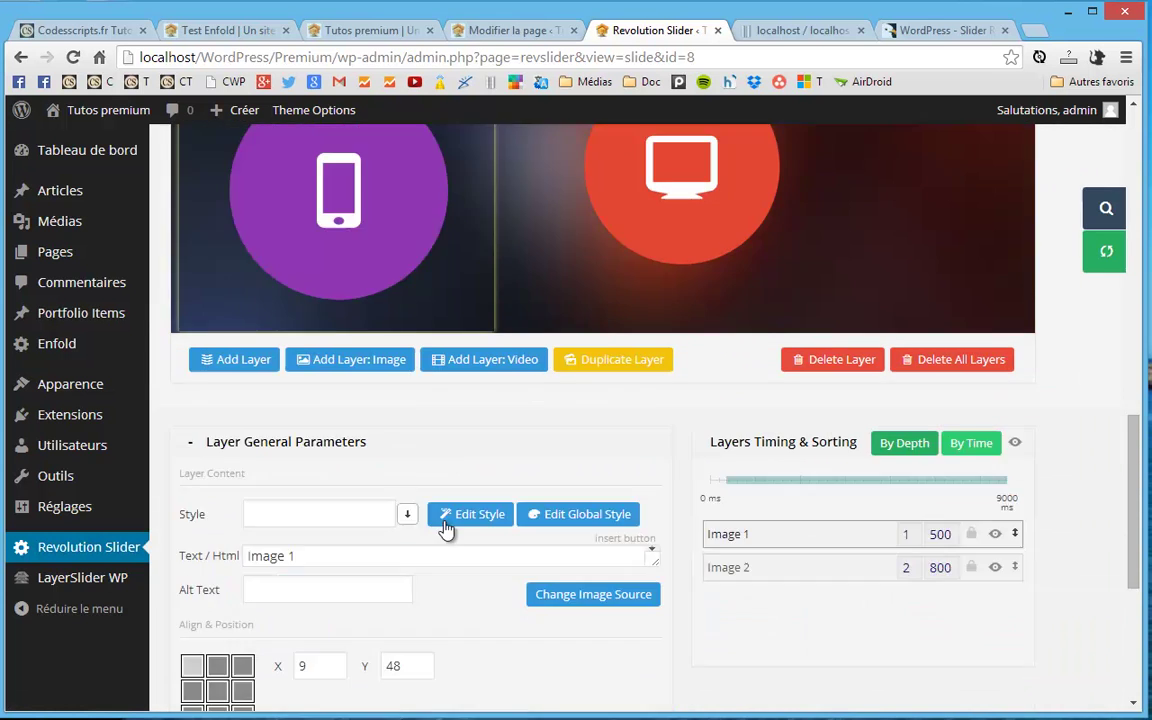
{"action": "left_click", "coordinate": [98, 548]}
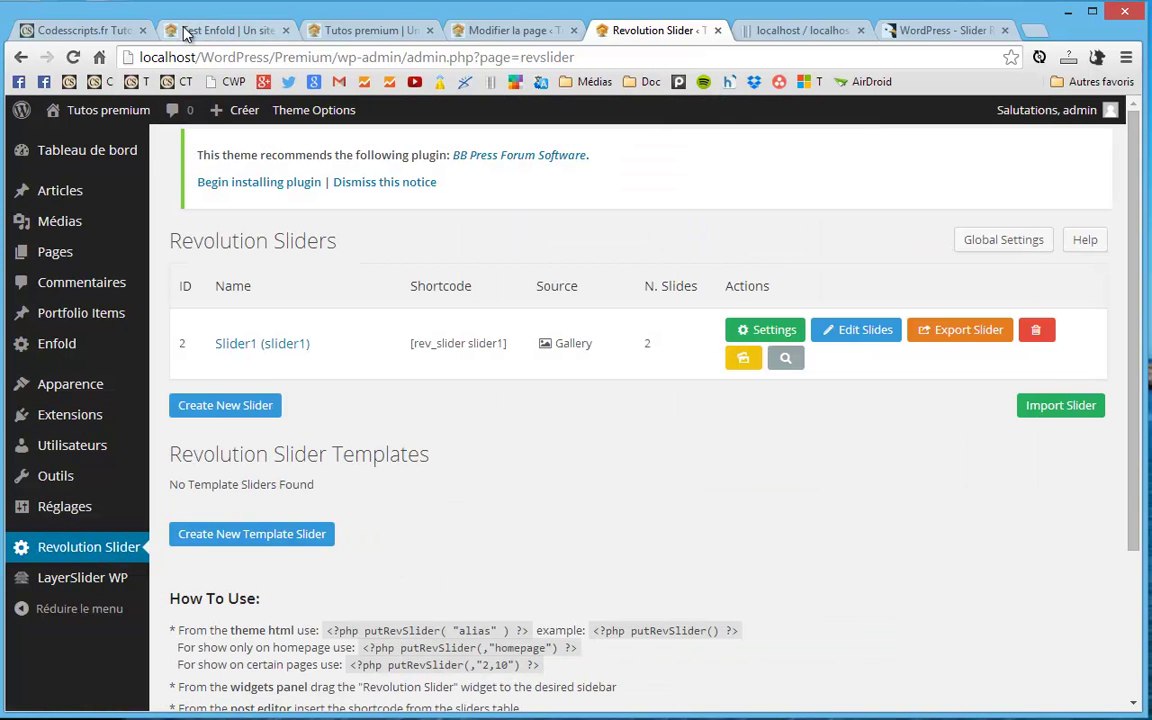
Reload the site's front page and advance the slider to check the second slide and its automatic rotation.
{"action": "left_click", "coordinate": [366, 32]}
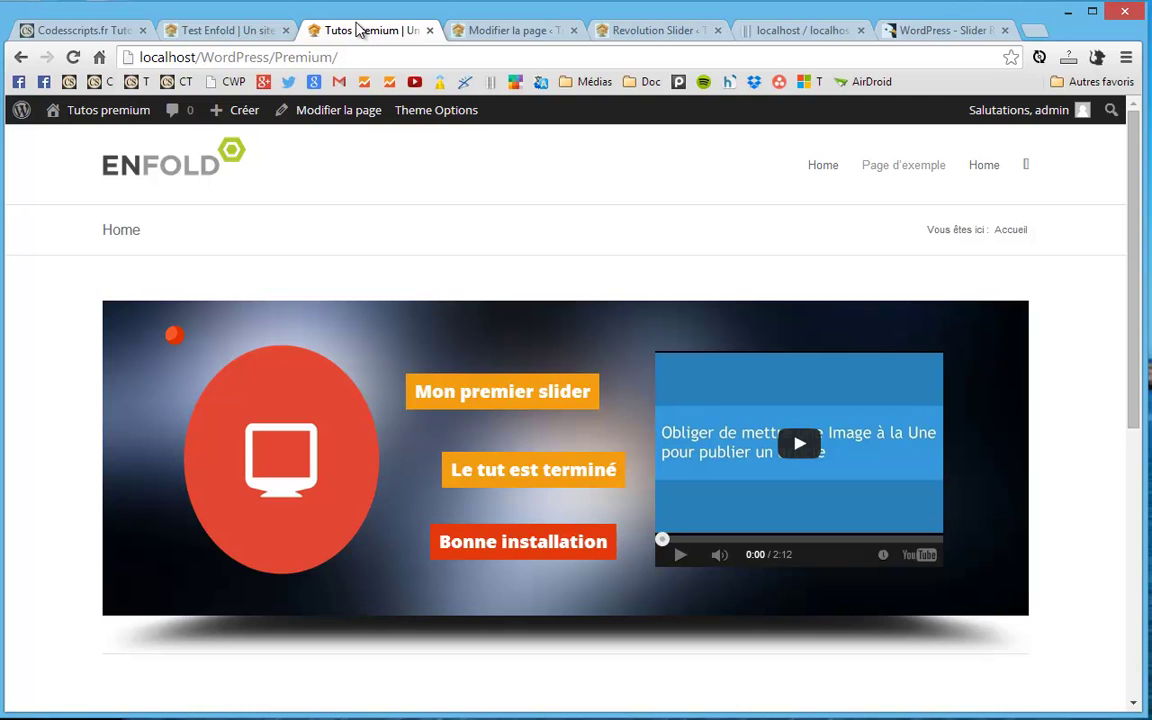
{"action": "key", "text": "F5"}
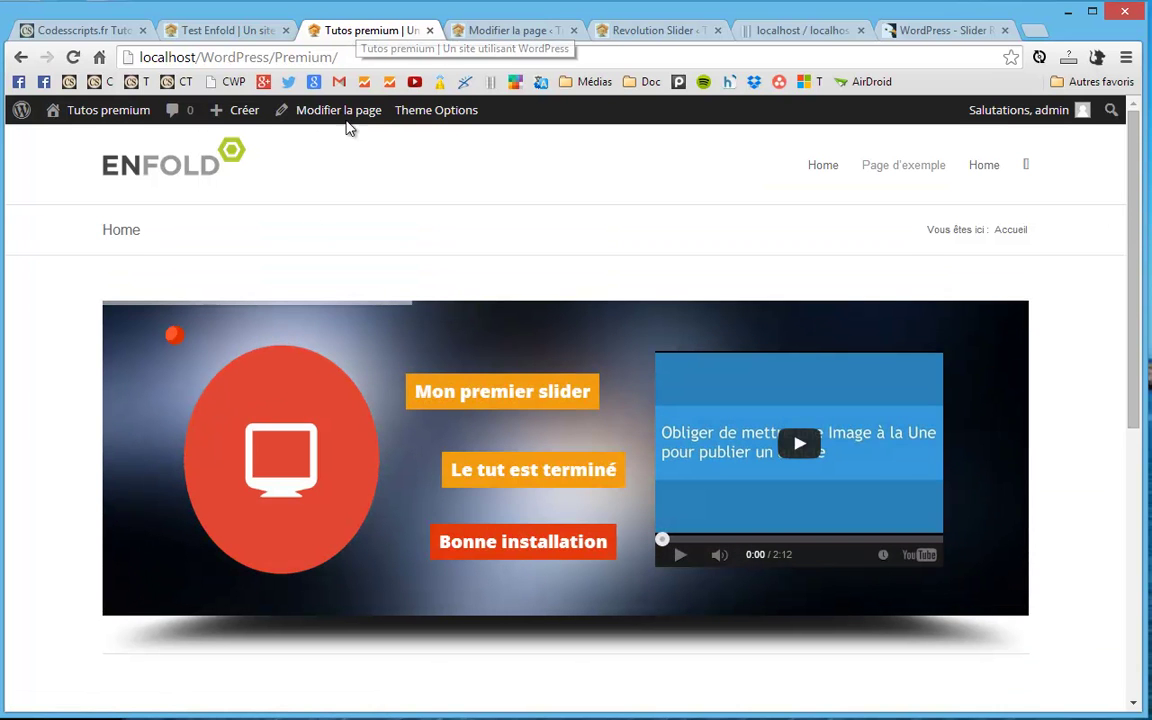
{"action": "mouse_move", "coordinate": [797, 442]}
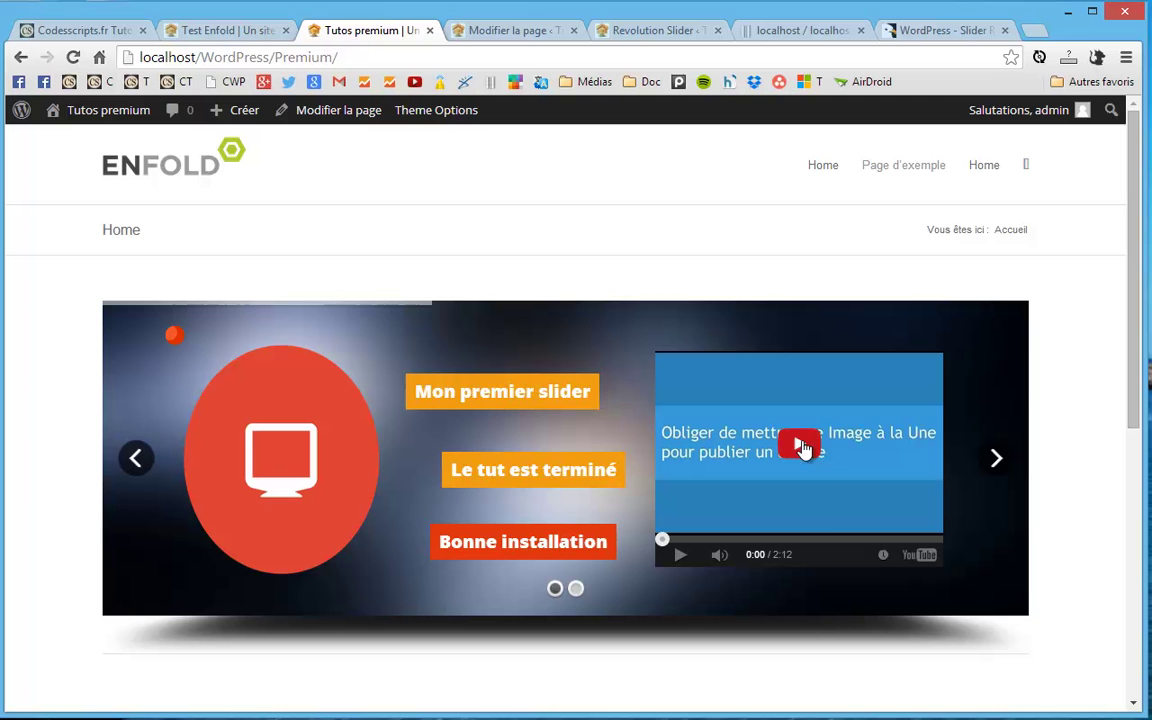
{"action": "left_click", "coordinate": [997, 462]}
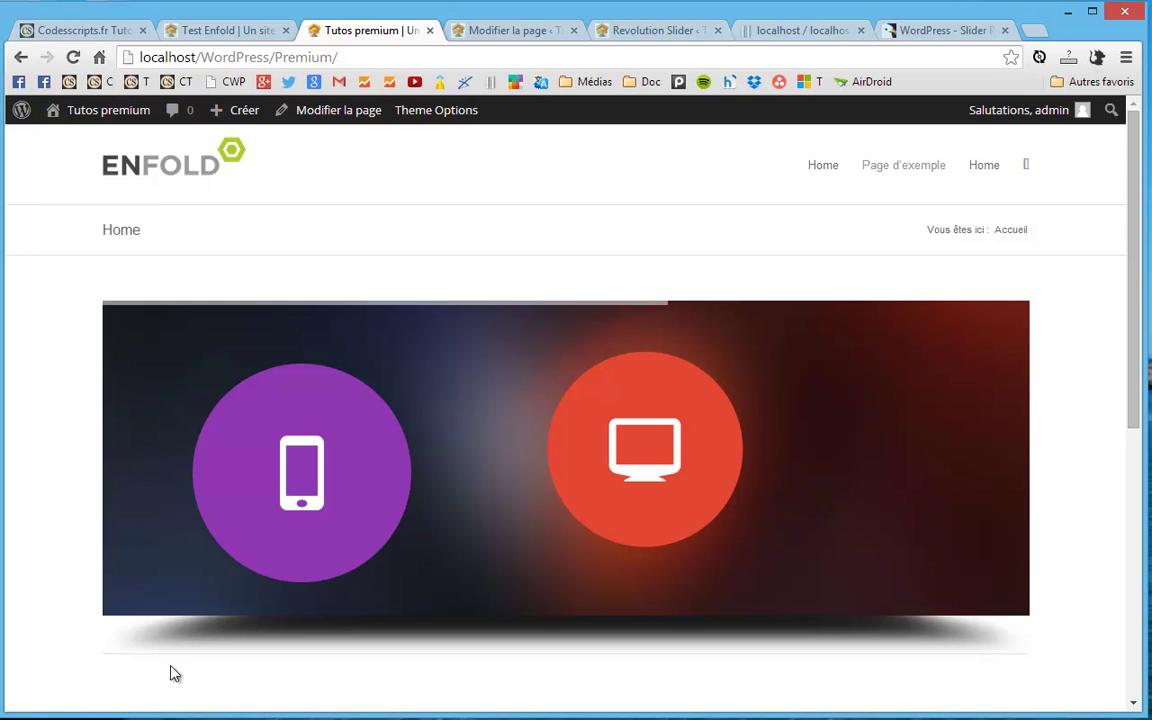
{"action": "left_click", "coordinate": [155, 172]}
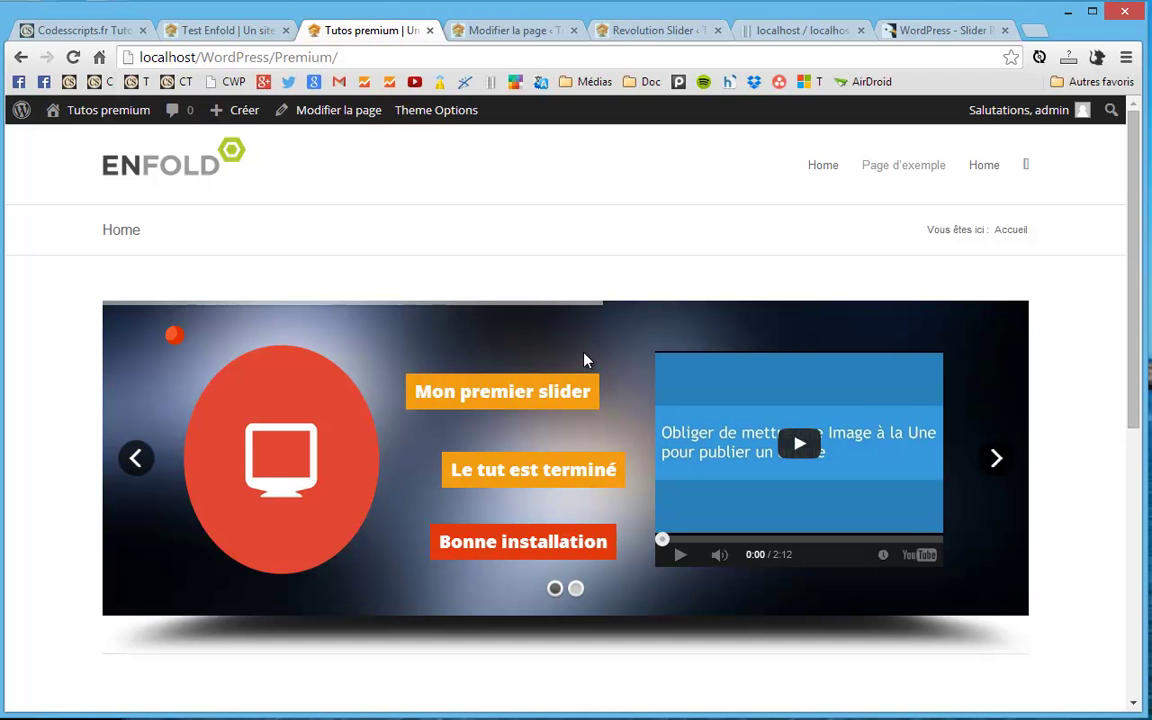
In Slider1's settings, turn on Stop Slider, set Stop At Slide to 1, and save the settings.
{"action": "left_click", "coordinate": [645, 34]}
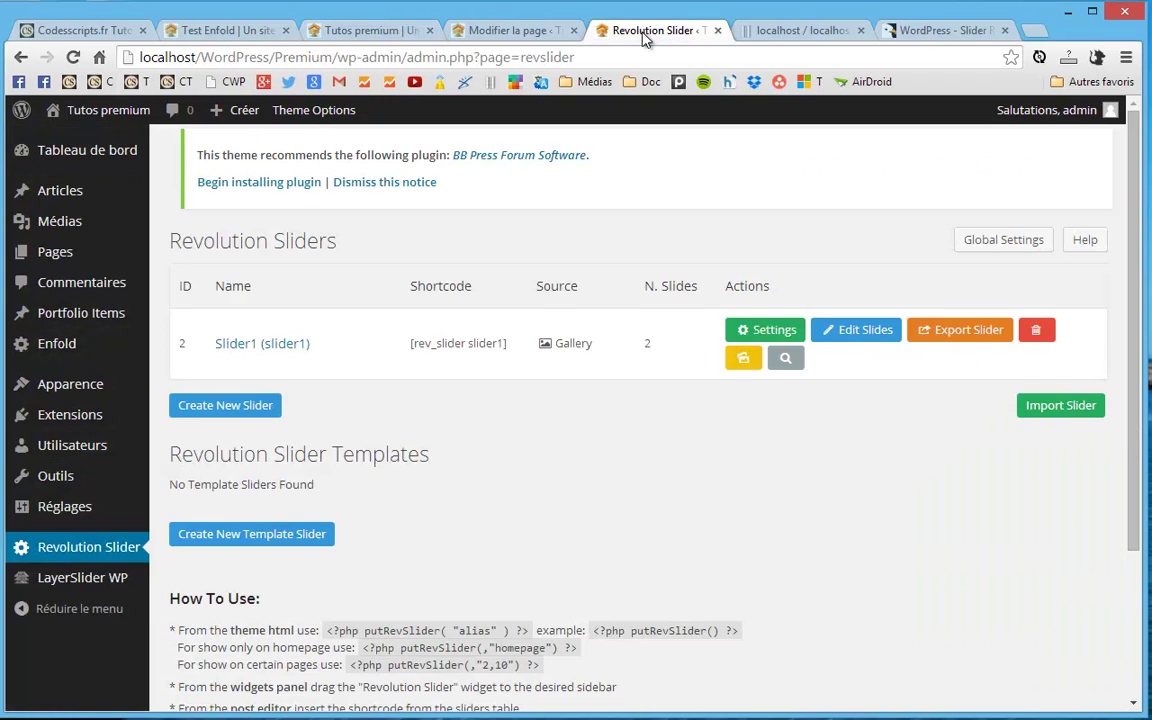
{"action": "left_click", "coordinate": [763, 333]}
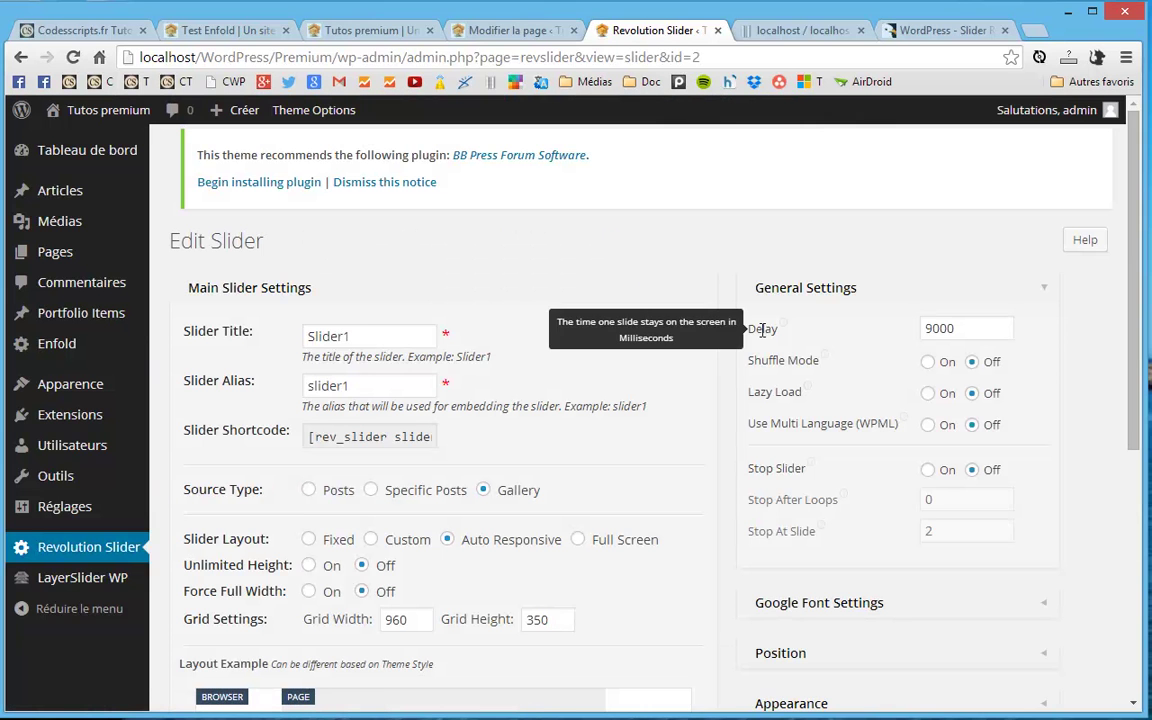
{"action": "scroll", "coordinate": [1007, 620], "scroll_direction": "down", "scroll_amount": 1}
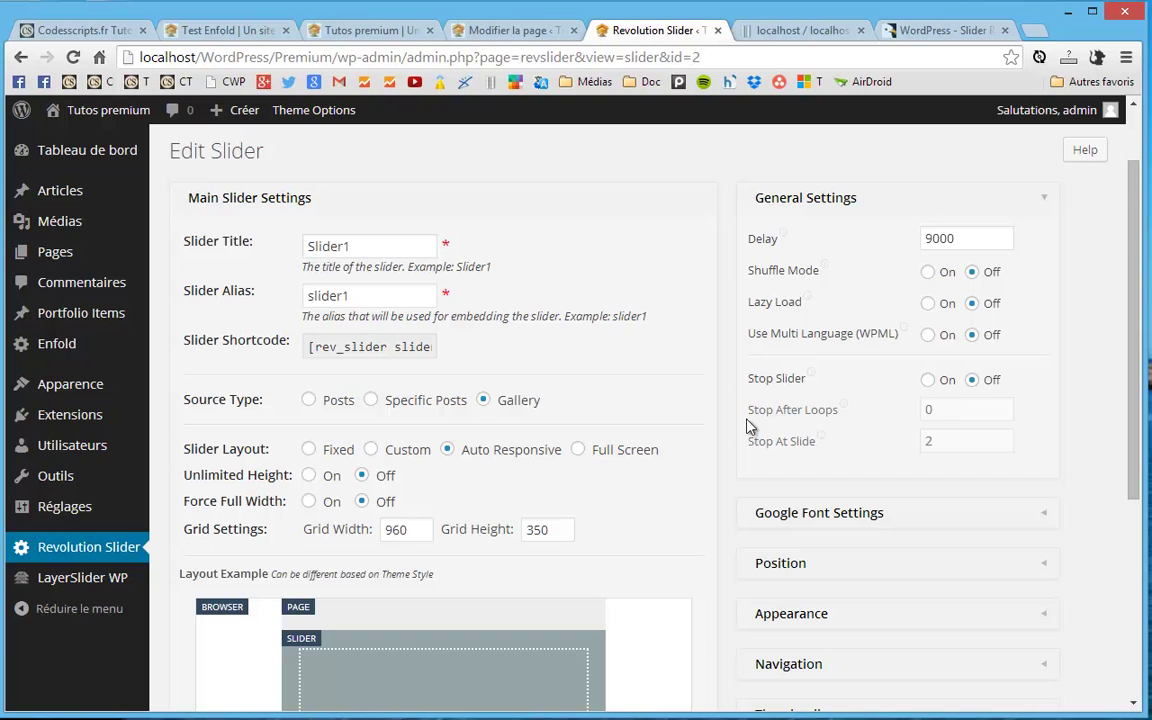
{"action": "left_click", "coordinate": [928, 382]}
{"action": "left_click", "coordinate": [940, 441]}
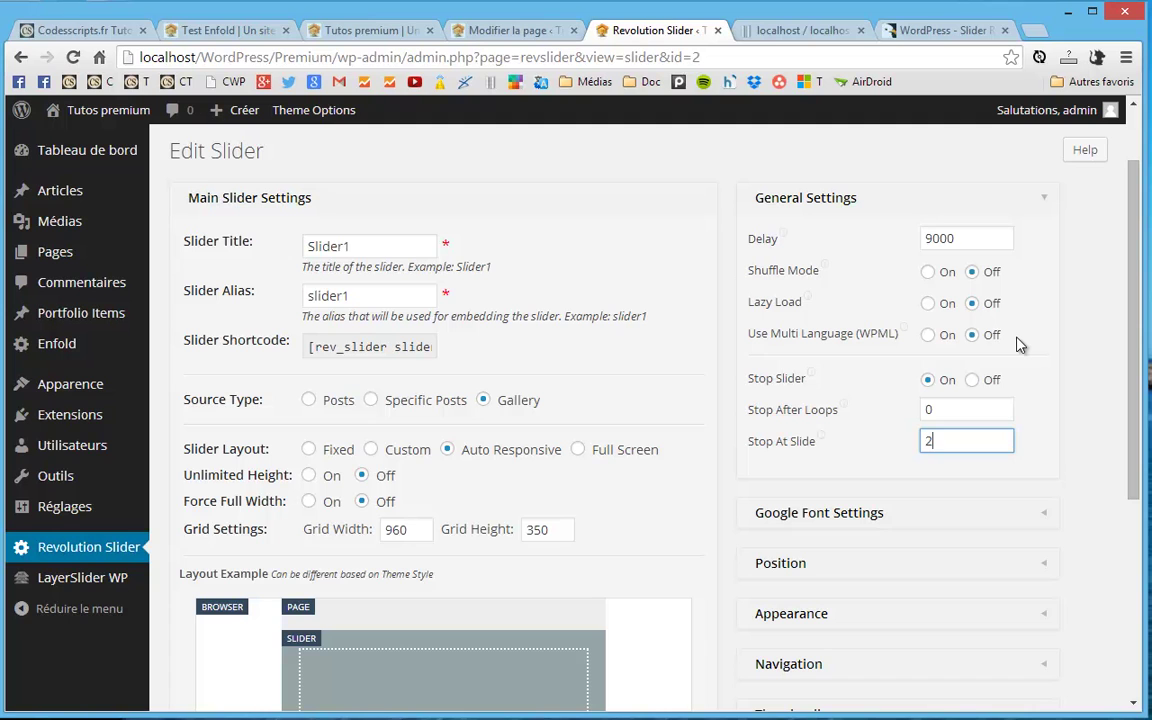
{"action": "key", "text": "BackSpace"}
{"action": "type", "text": "1"}
{"action": "scroll", "coordinate": [715, 436], "scroll_direction": "down", "scroll_amount": 4}
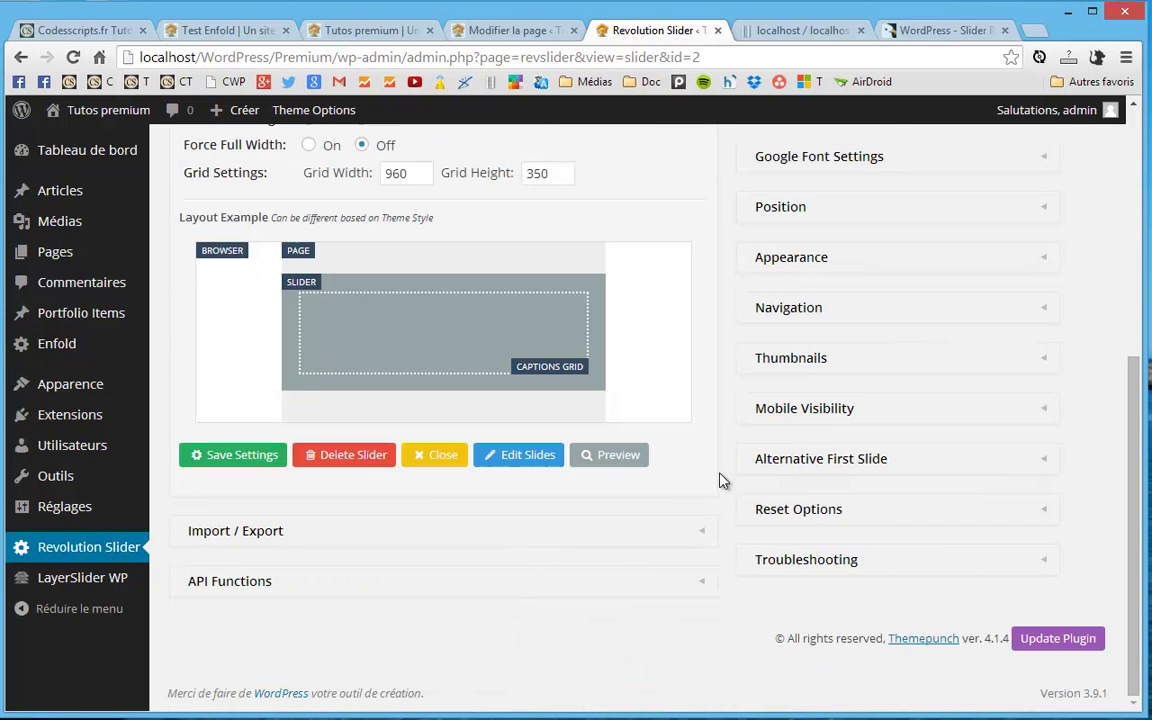
{"action": "left_click", "coordinate": [214, 458]}
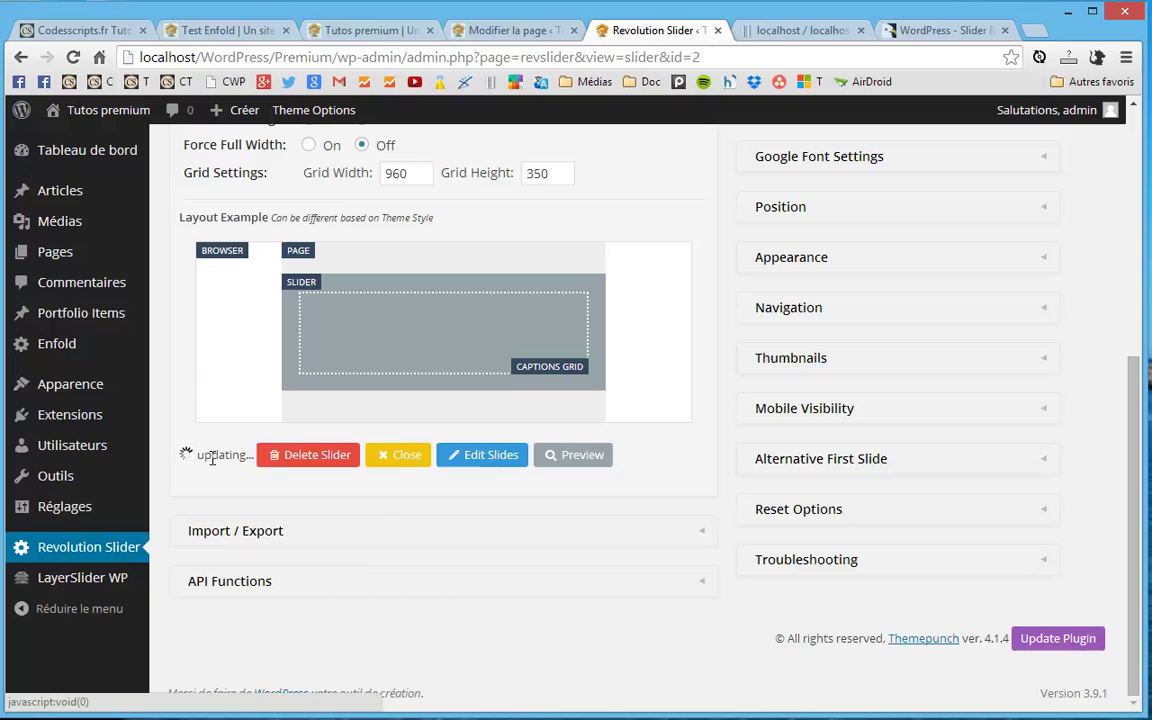
Reload the front page and step through both slides to check the new stop behaviour.
{"action": "left_click", "coordinate": [356, 33]}
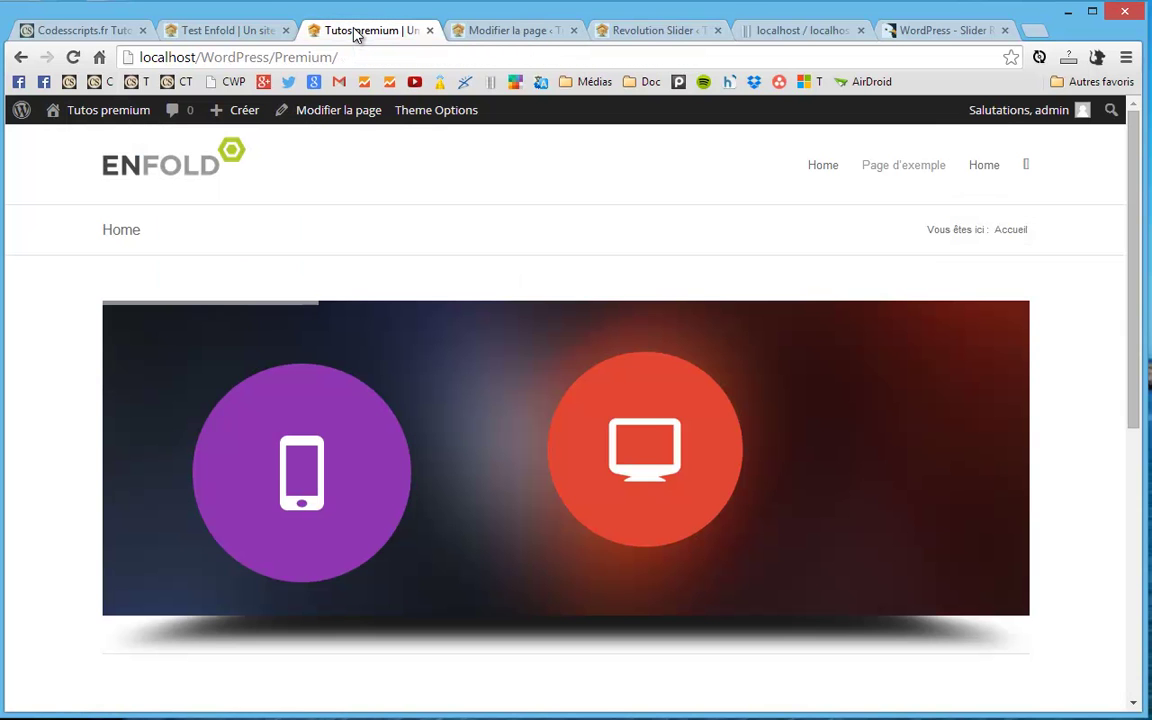
{"action": "key", "text": "F5"}
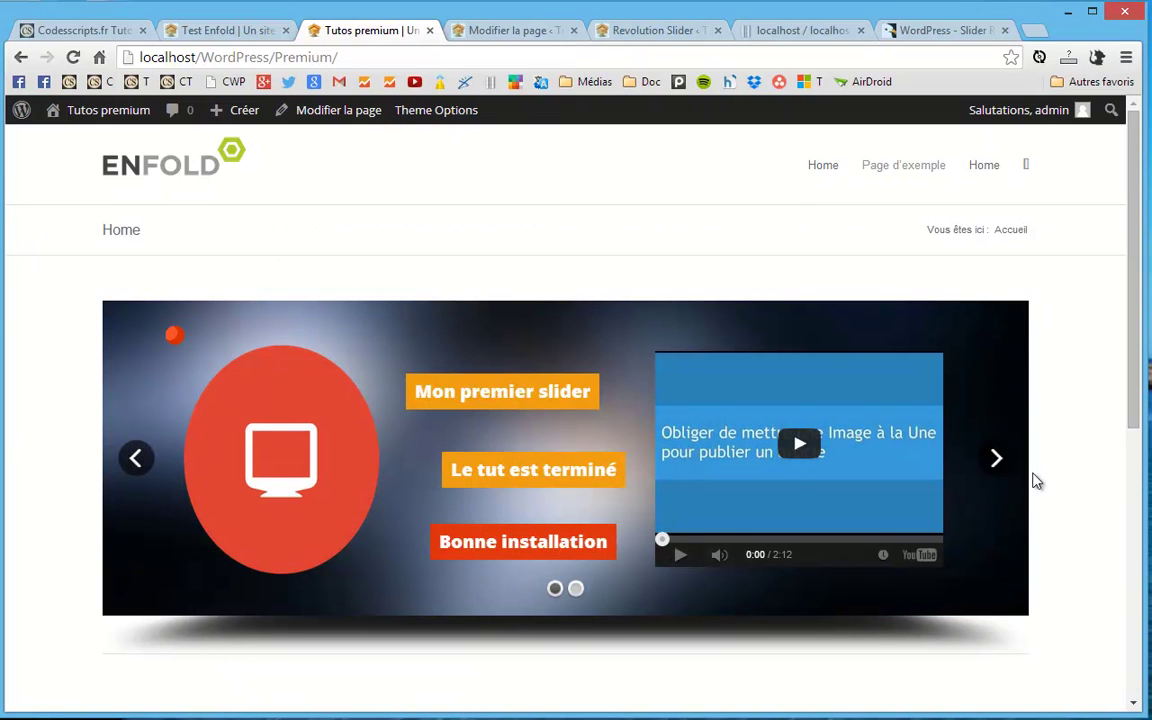
{"action": "left_click", "coordinate": [997, 462]}
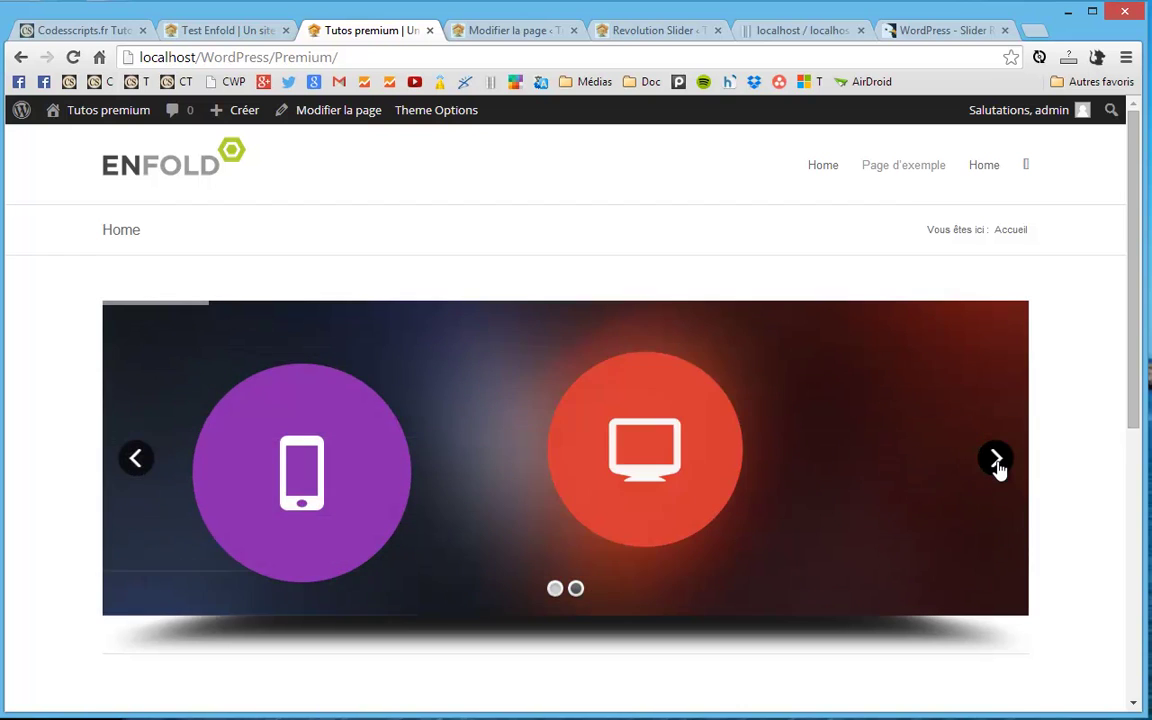
{"action": "left_click", "coordinate": [997, 462]}
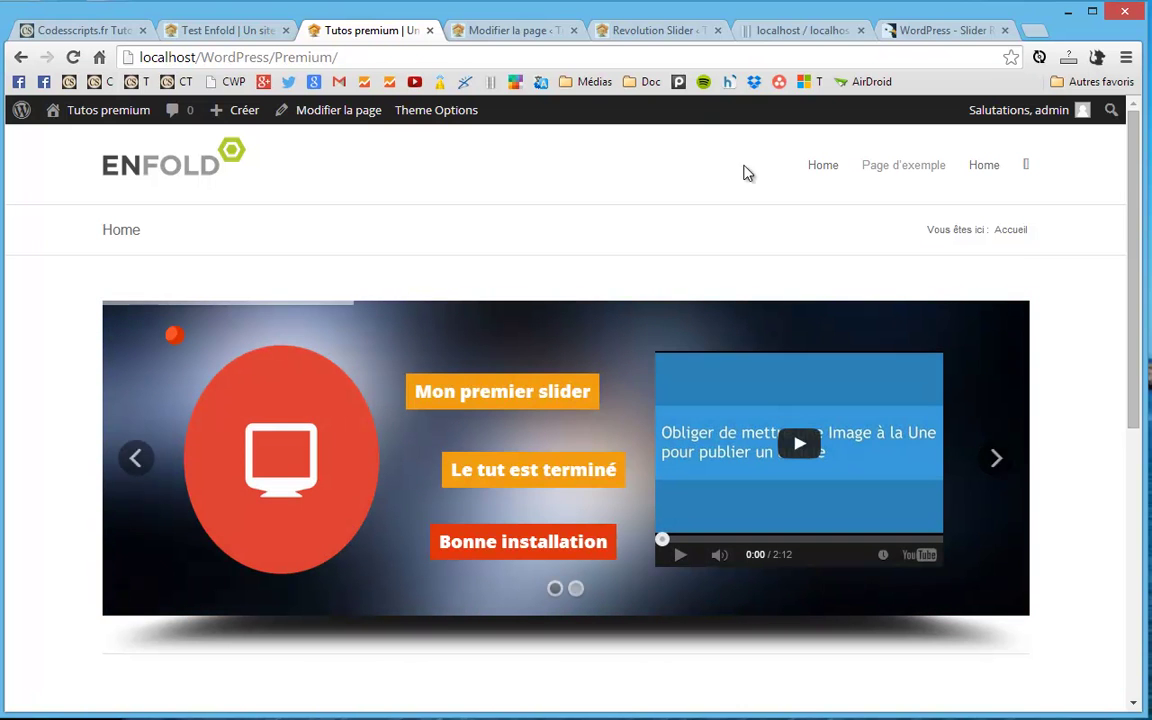